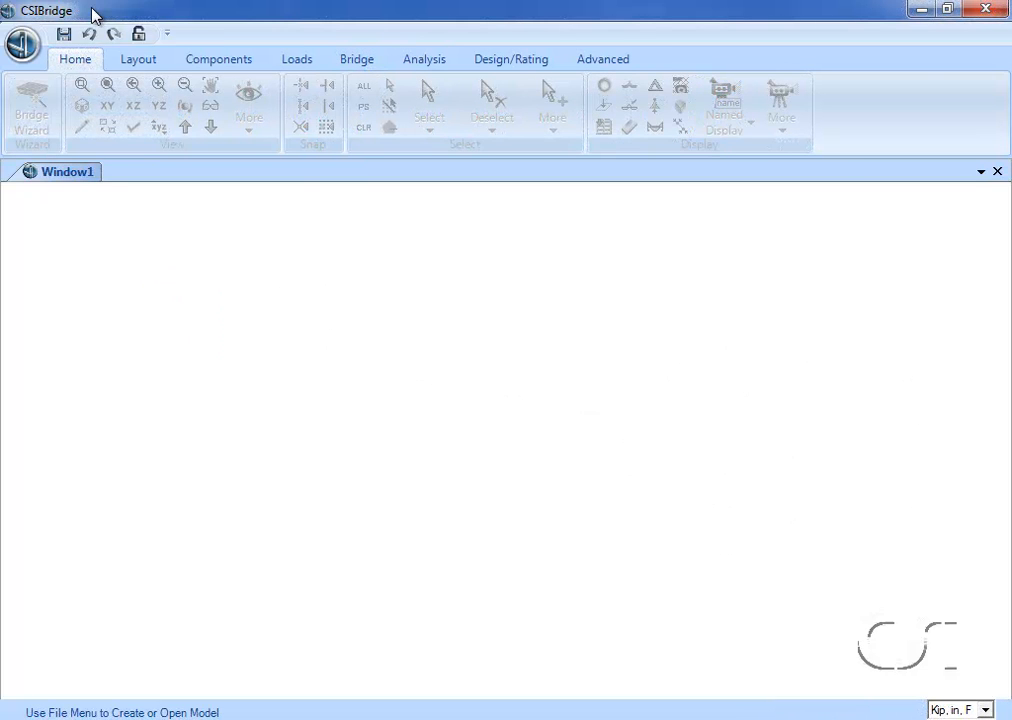
# Step: Create a new blank model initialized from defaults with Kip, ft, F units
pyautogui.click(17, 56)
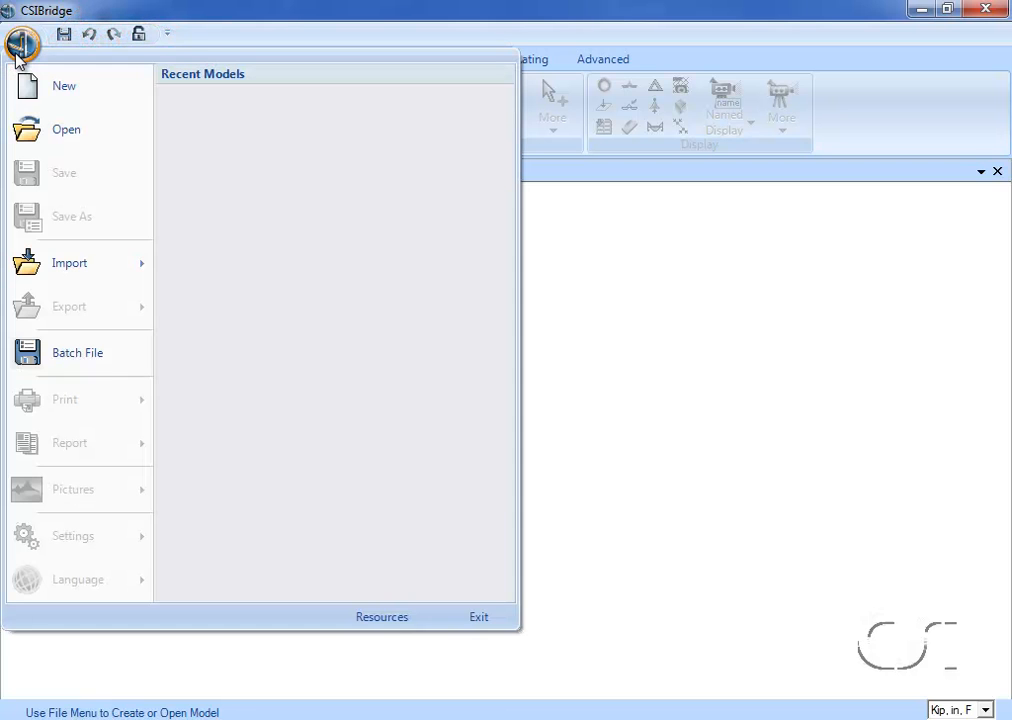
pyautogui.click(62, 88)
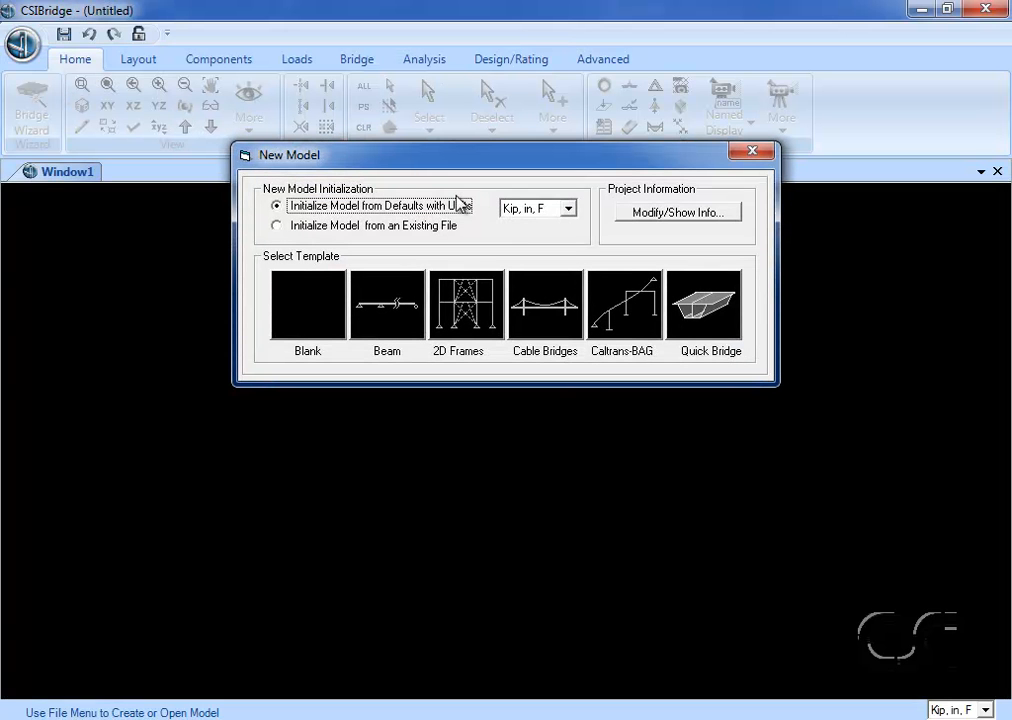
pyautogui.click(521, 209)
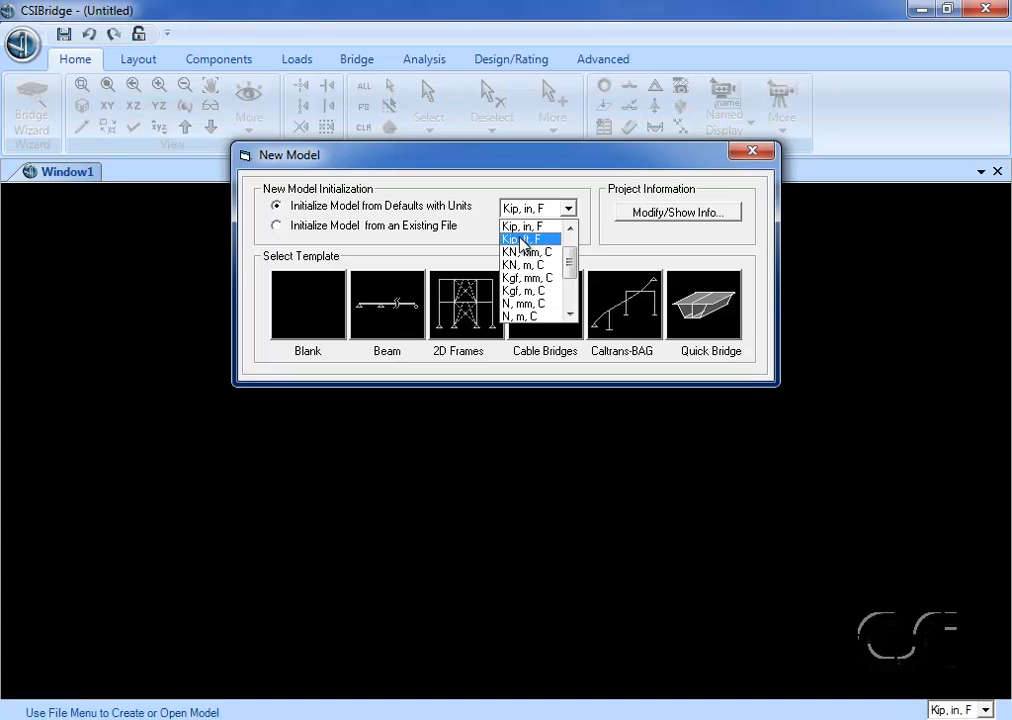
pyautogui.click(521, 240)
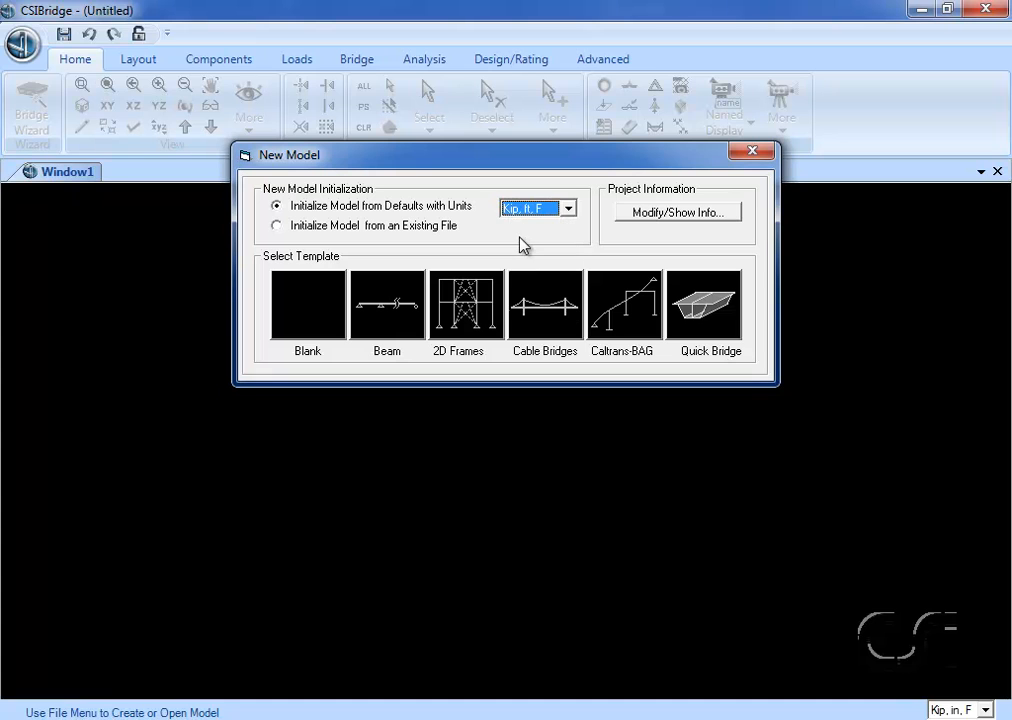
pyautogui.click(305, 314)
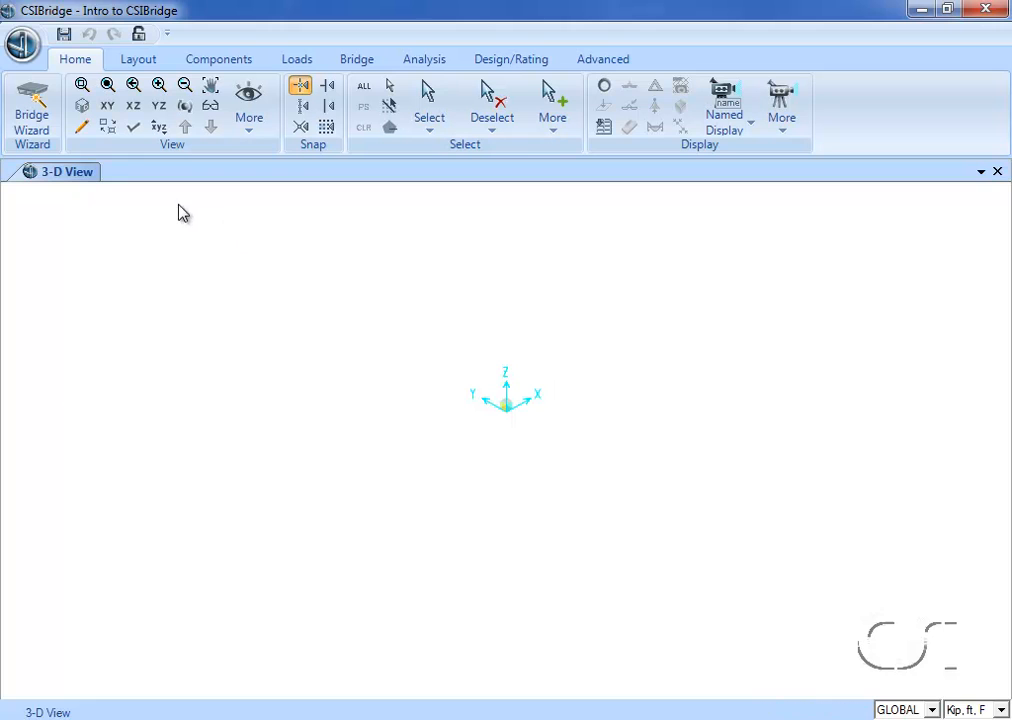
# Step: Review the Bridge Wizard steps from the introduction through deck sections, including the deck section definition form, and close the wizard
pyautogui.click(36, 104)
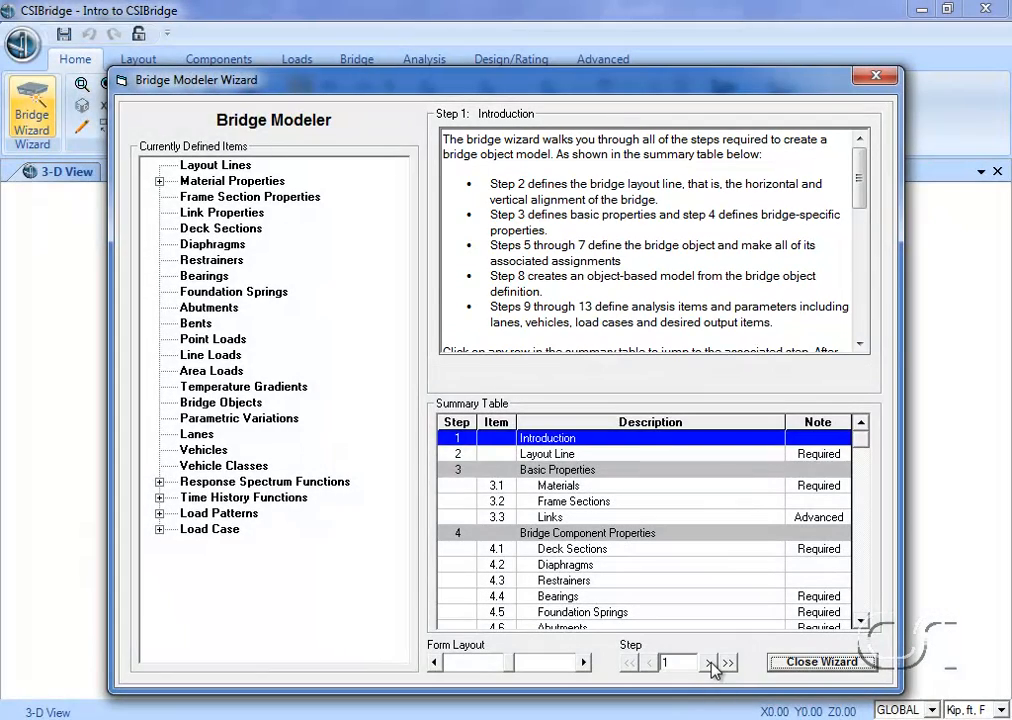
pyautogui.click(710, 663)
pyautogui.click(710, 663)
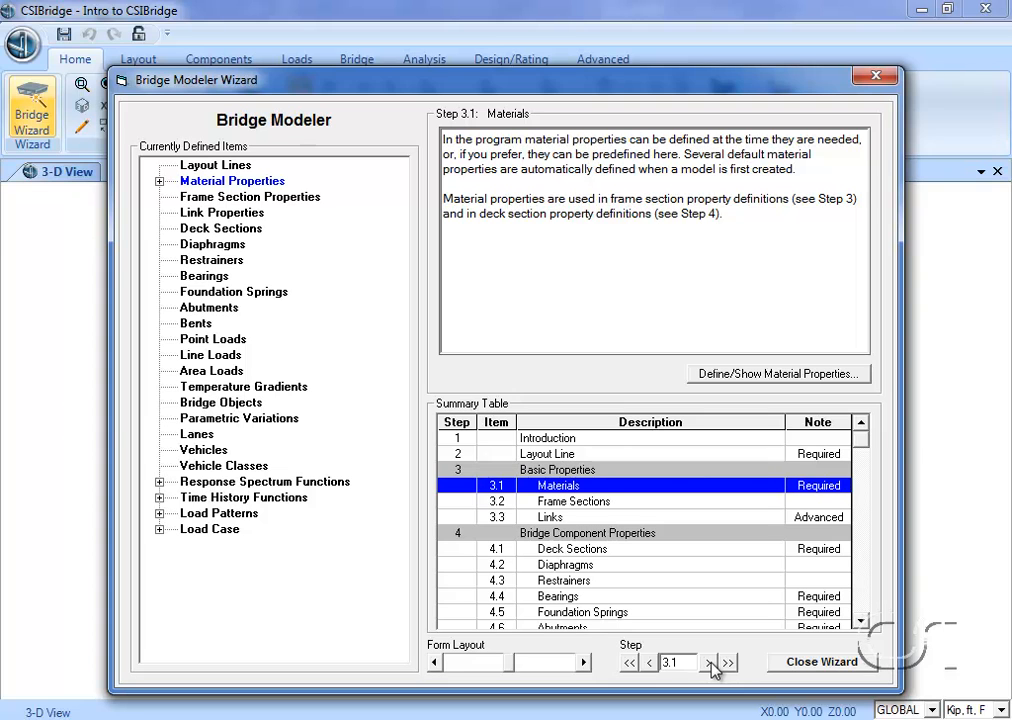
pyautogui.click(710, 663)
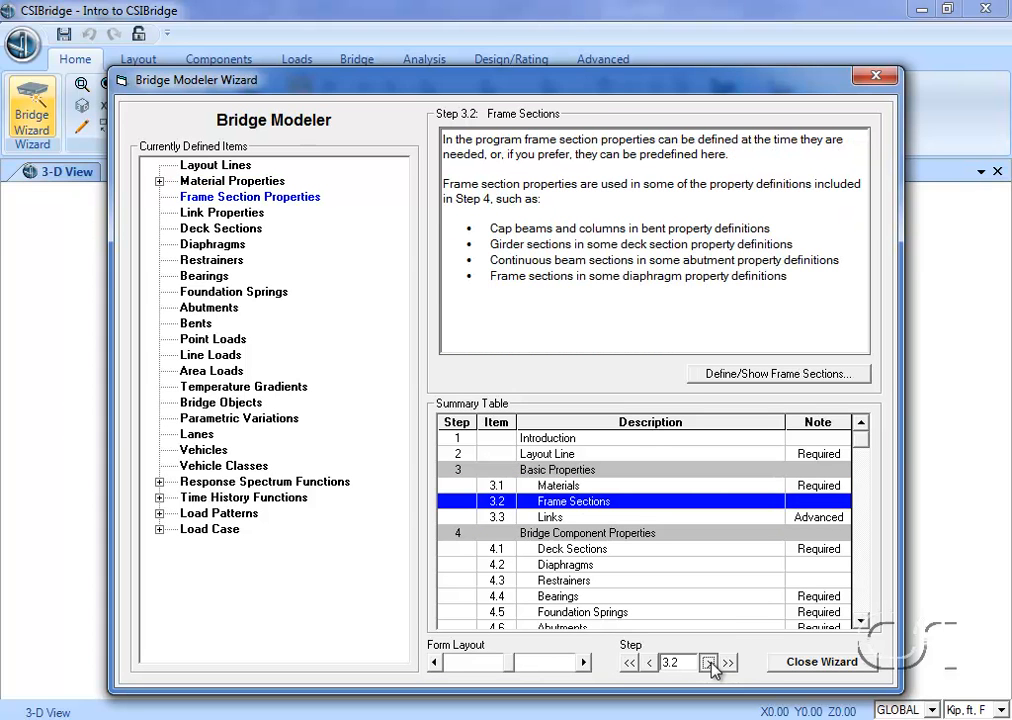
pyautogui.click(711, 664)
pyautogui.click(710, 663)
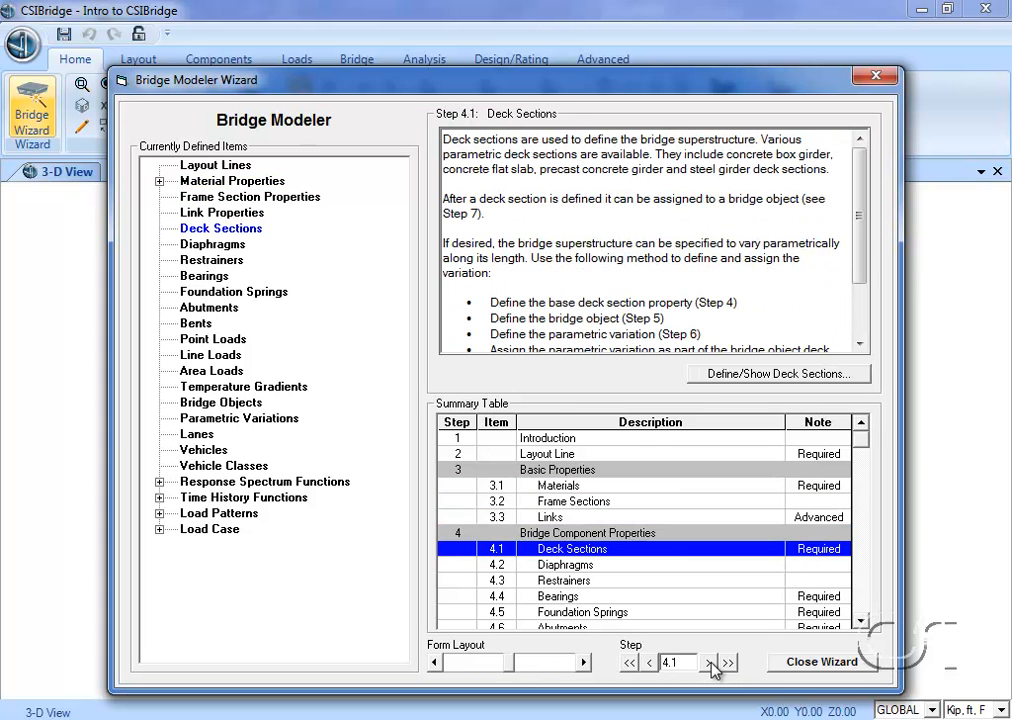
pyautogui.click(782, 379)
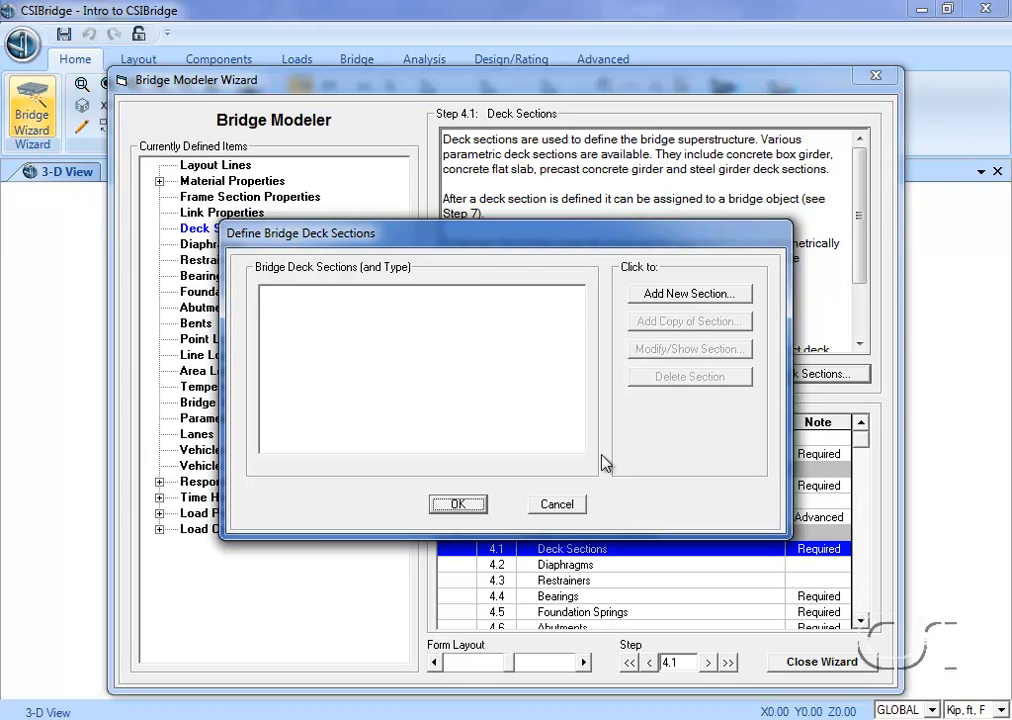
pyautogui.click(557, 504)
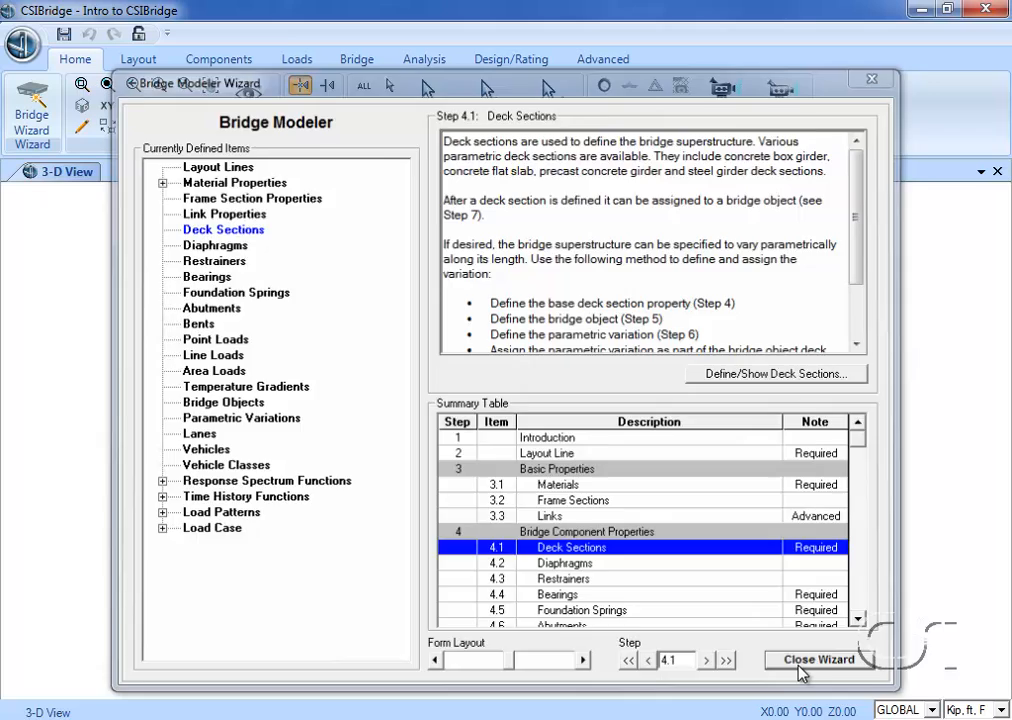
pyautogui.click(800, 662)
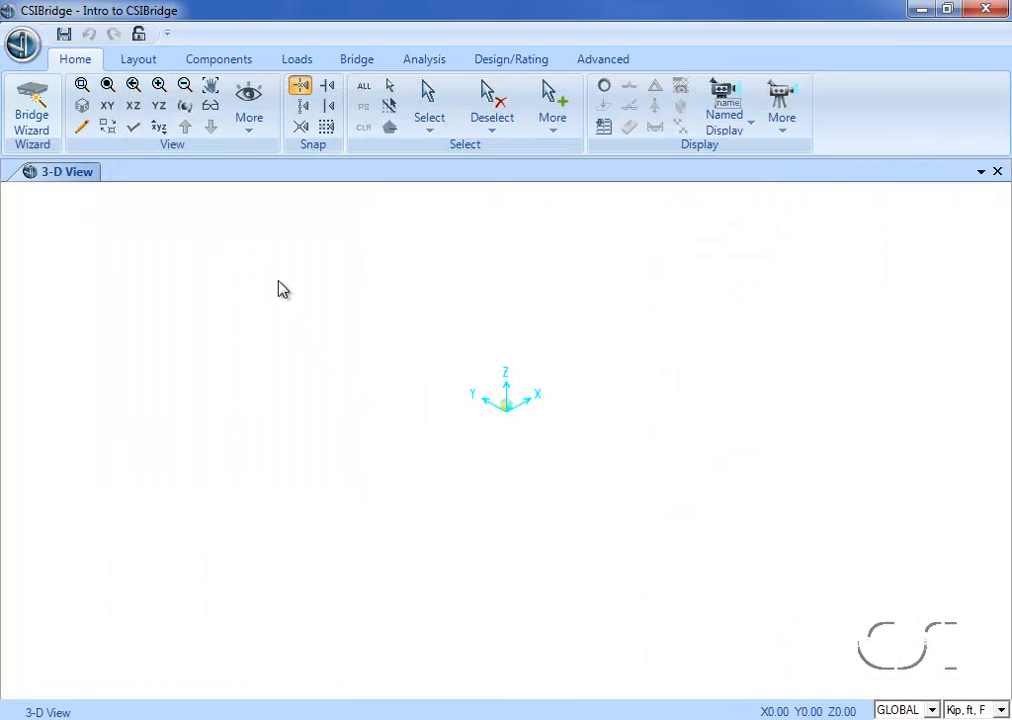
pyautogui.click(140, 60)
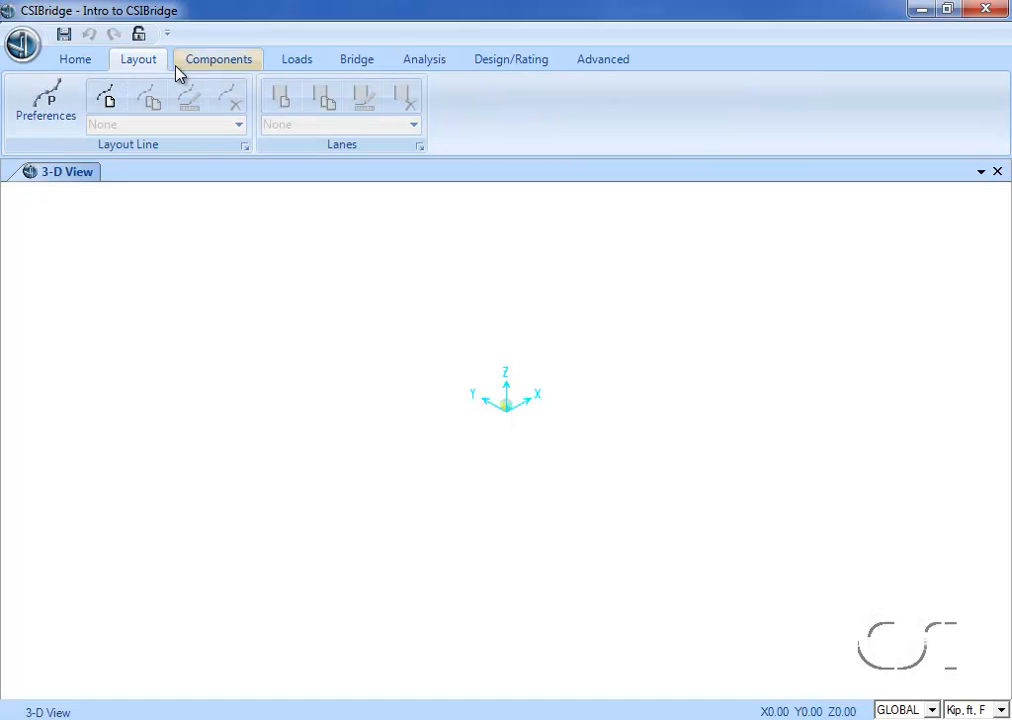
pyautogui.click(210, 62)
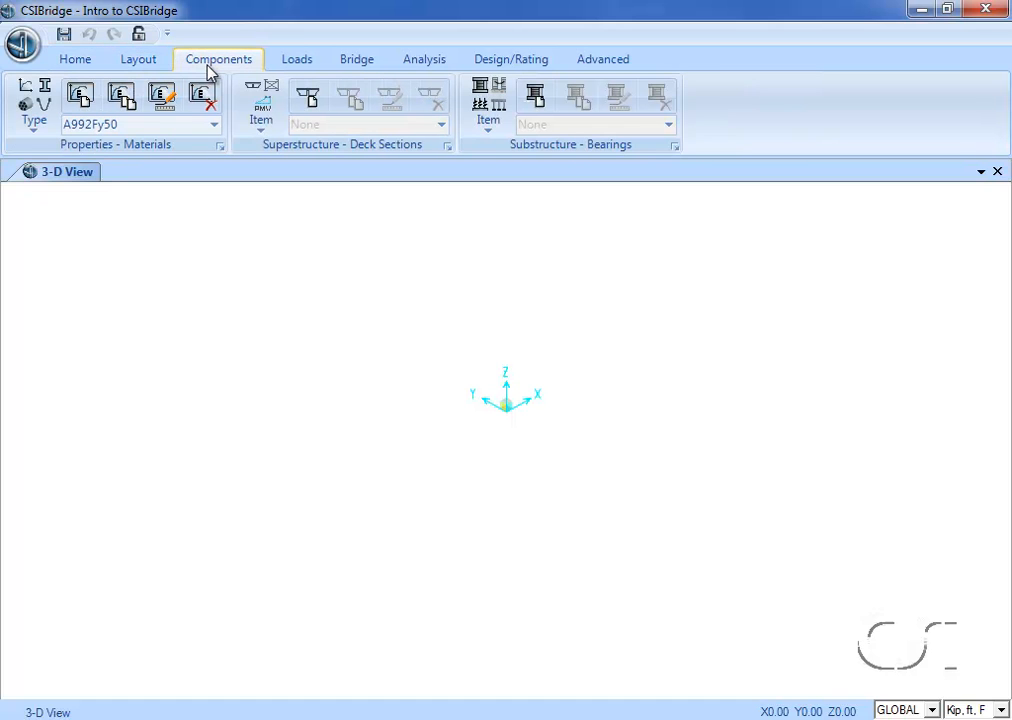
pyautogui.click(297, 62)
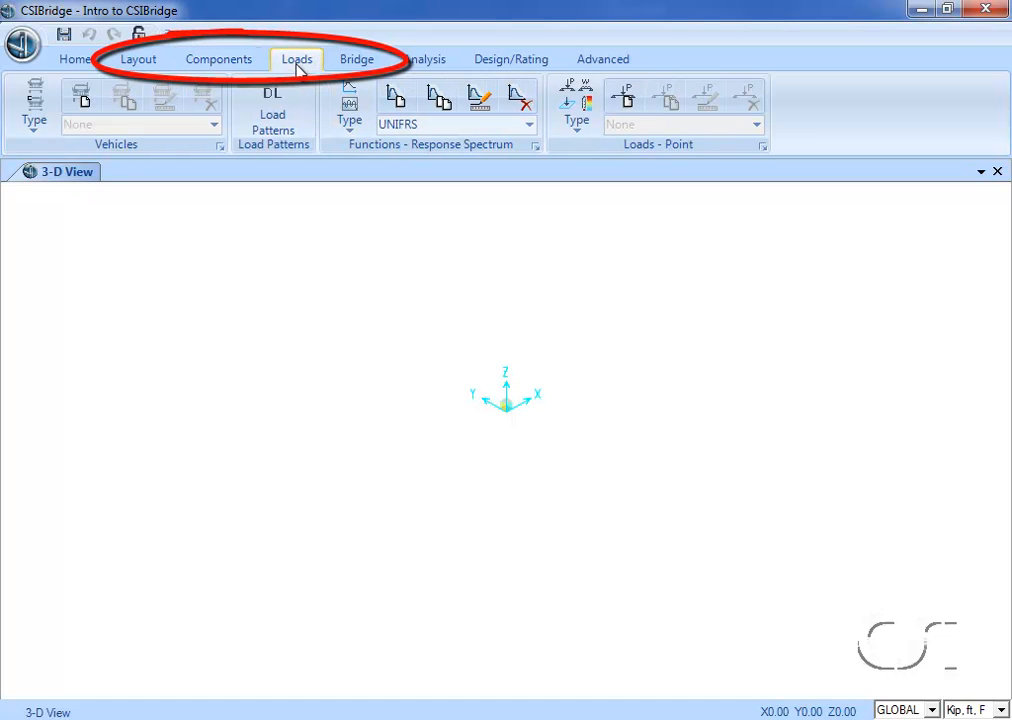
pyautogui.click(357, 62)
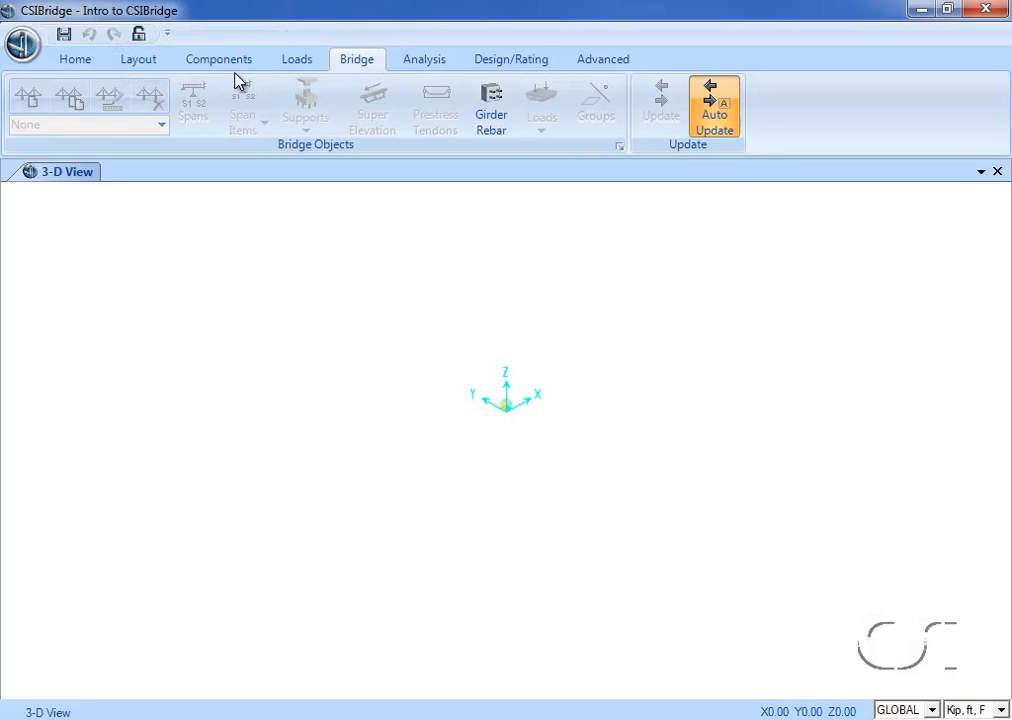
pyautogui.click(89, 62)
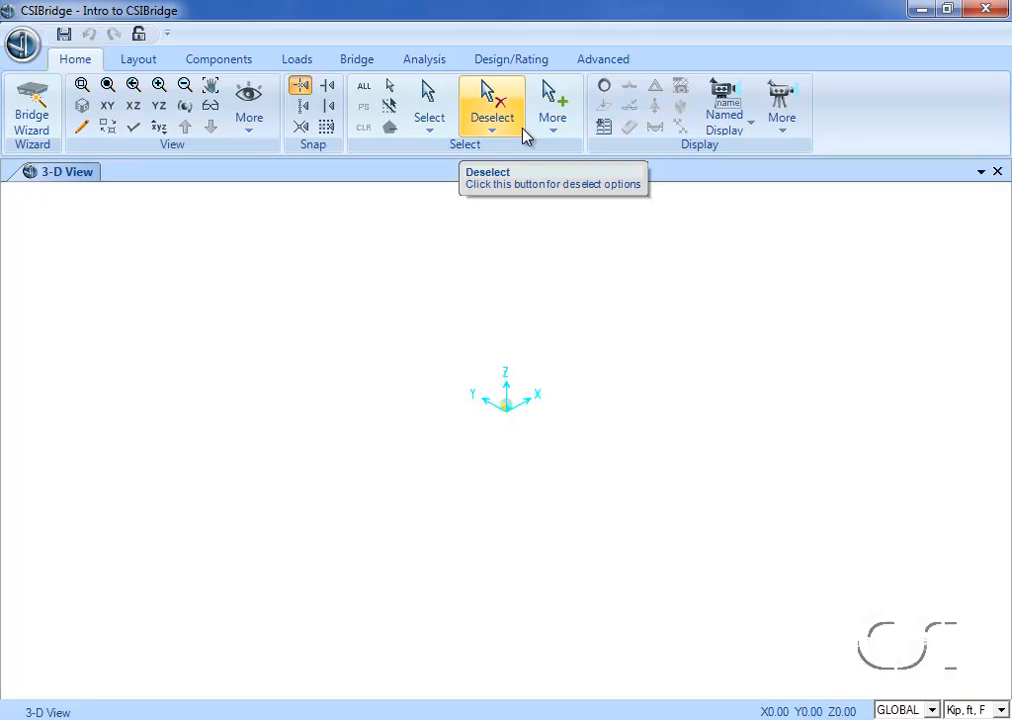
# Step: Start a new bridge layout line and set its end station to 220 ft
pyautogui.click(150, 60)
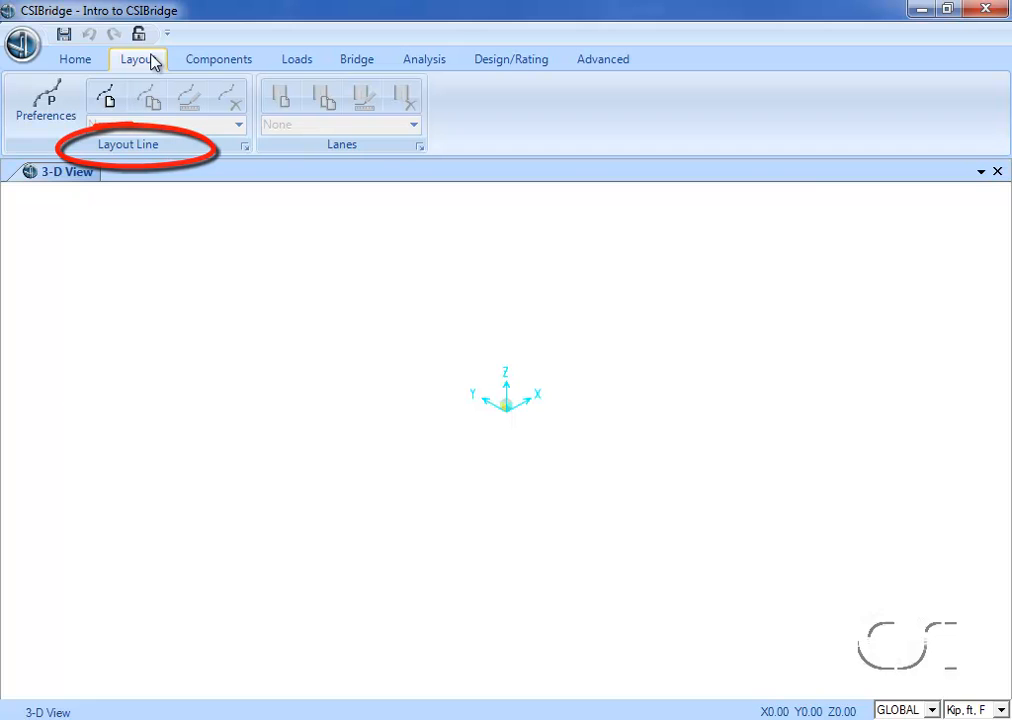
pyautogui.click(107, 98)
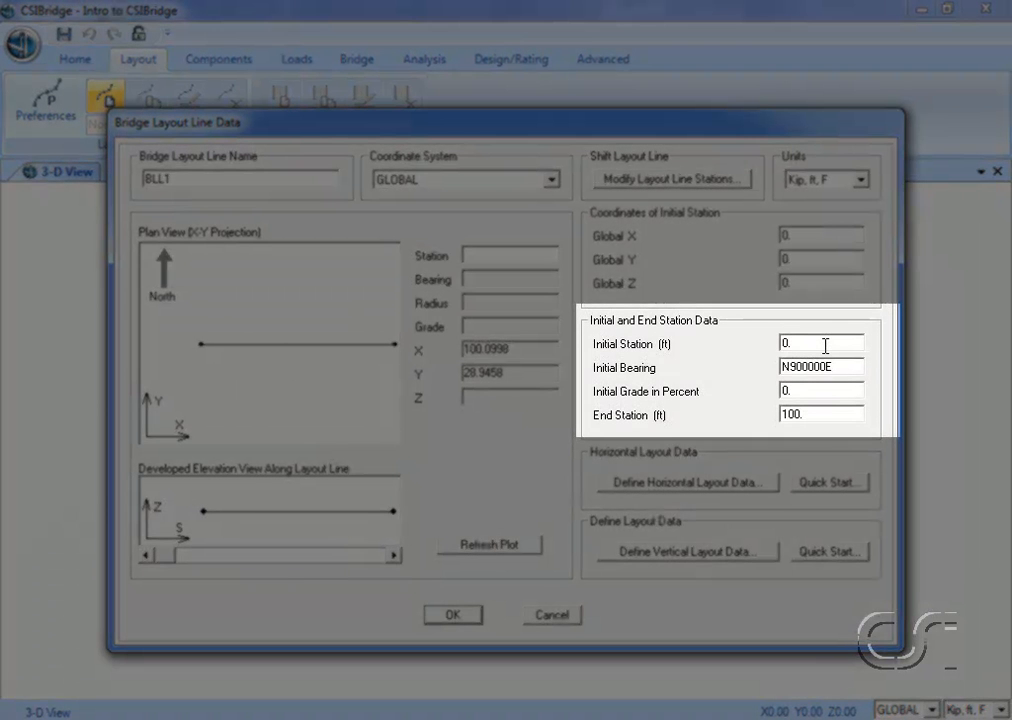
pyautogui.doubleClick(817, 415)
pyautogui.write('220')
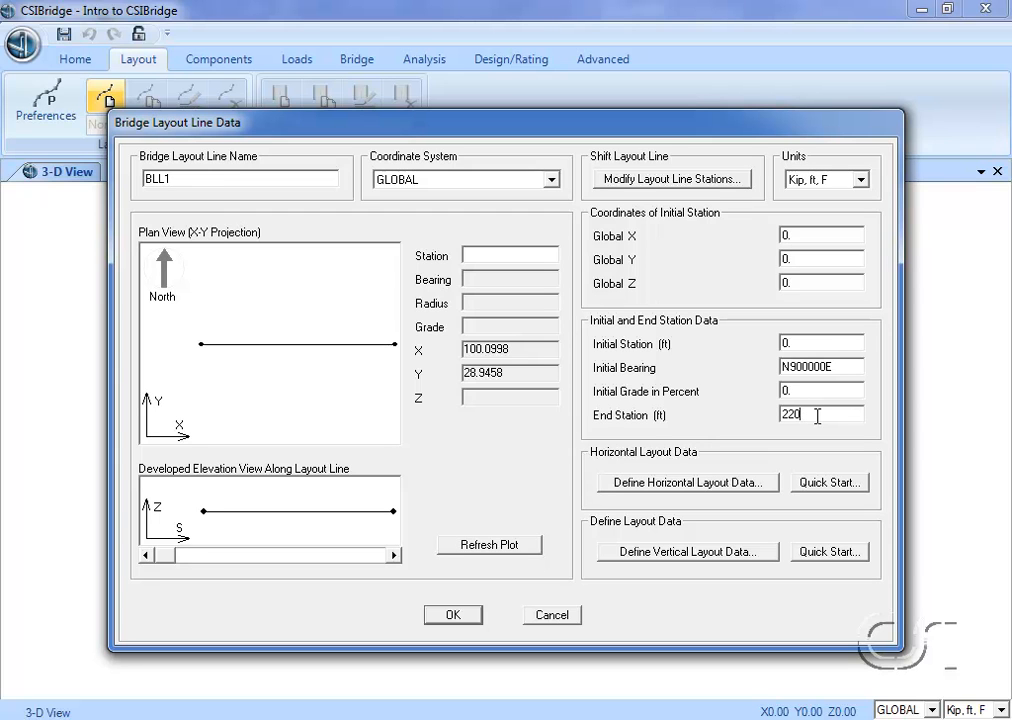
# Step: Give the layout line a horizontal layout from the Straight quick start option and accept the layout line
pyautogui.click(812, 488)
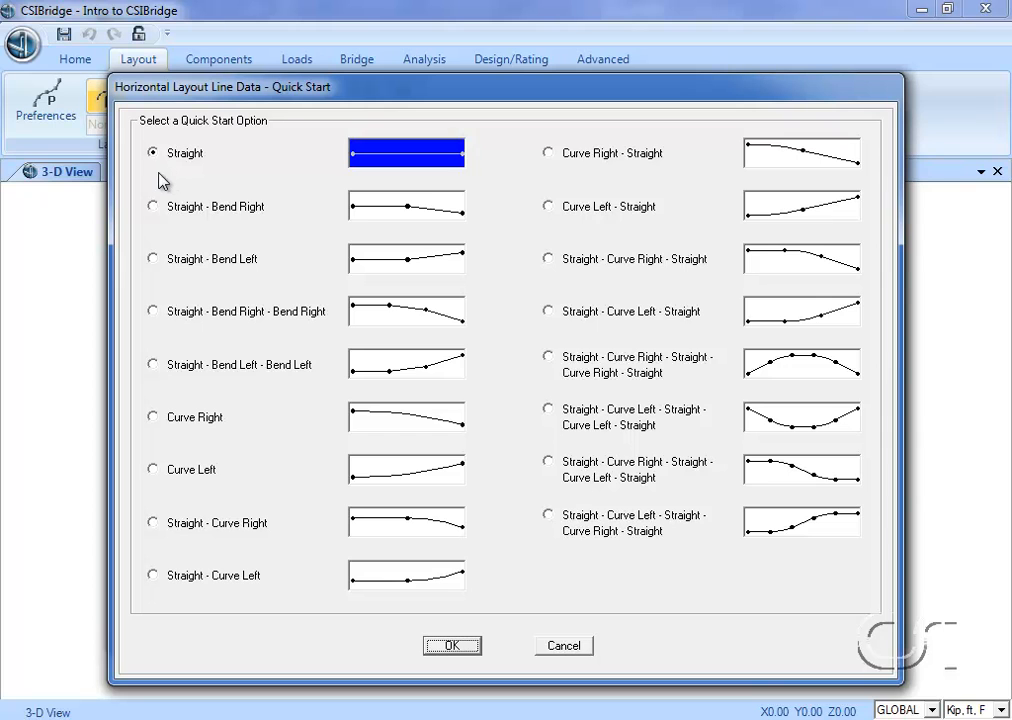
pyautogui.click(153, 206)
pyautogui.click(152, 260)
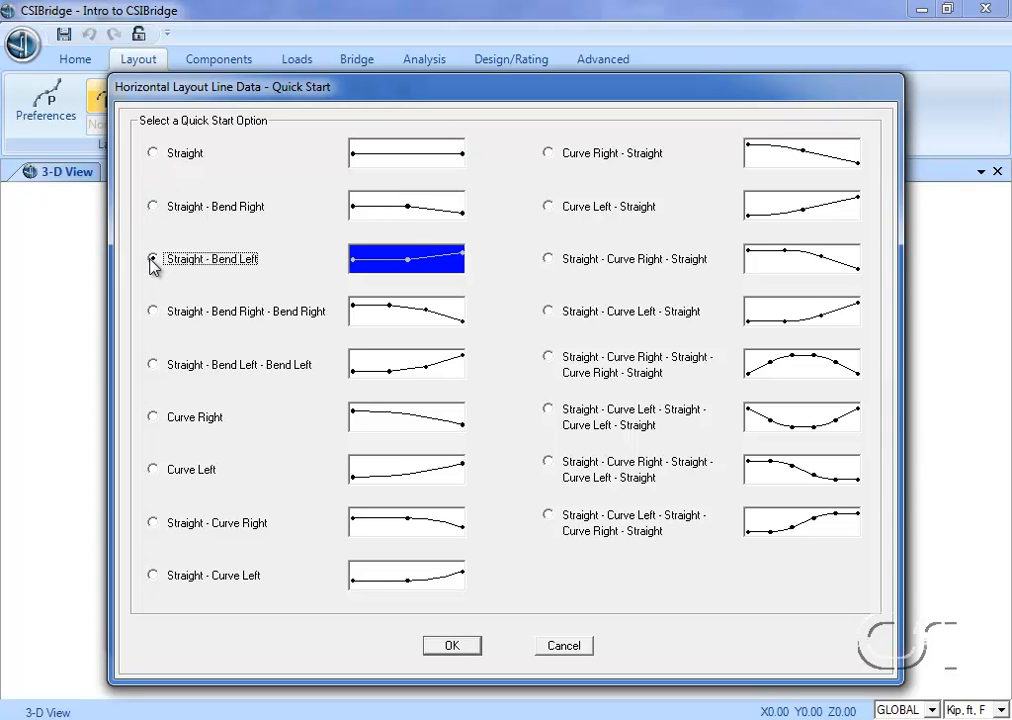
pyautogui.click(154, 156)
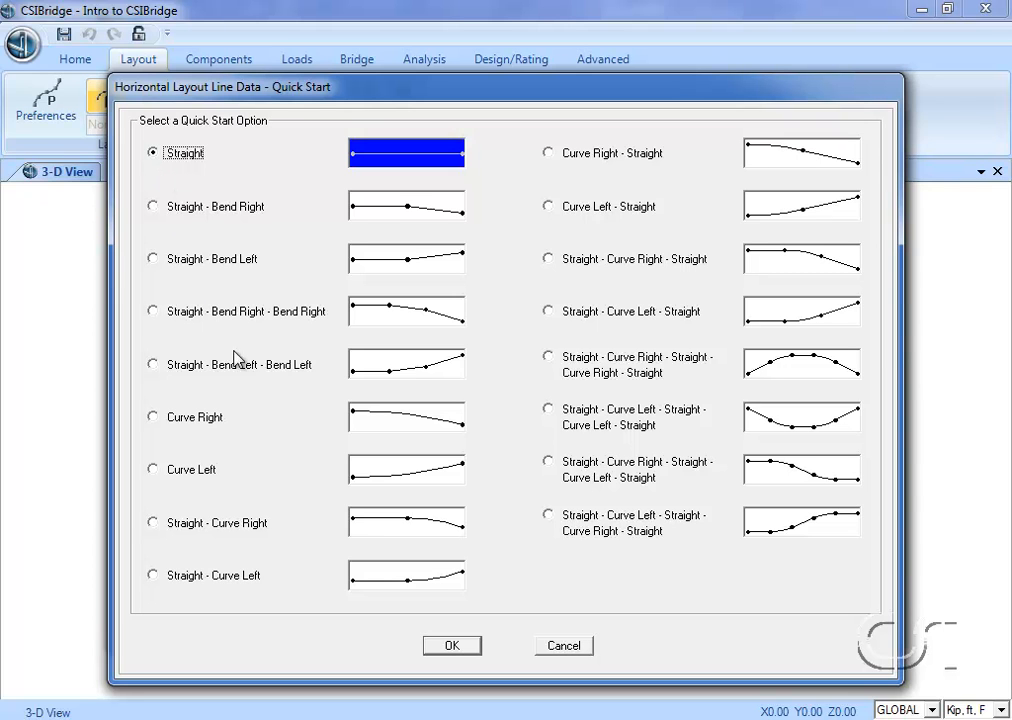
pyautogui.click(452, 646)
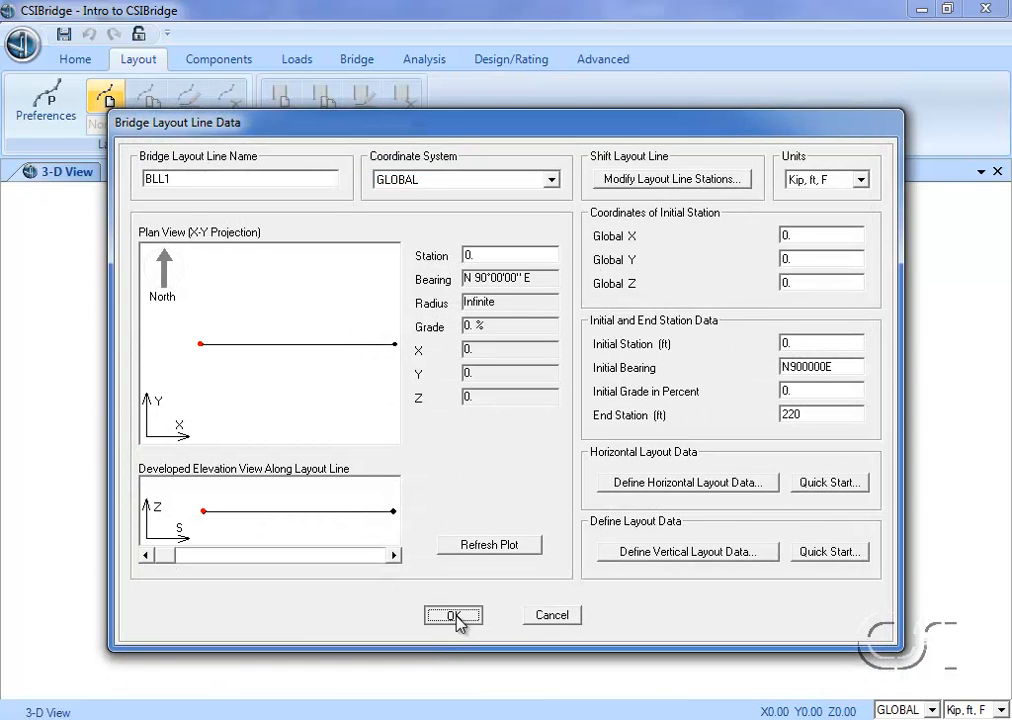
pyautogui.click(456, 616)
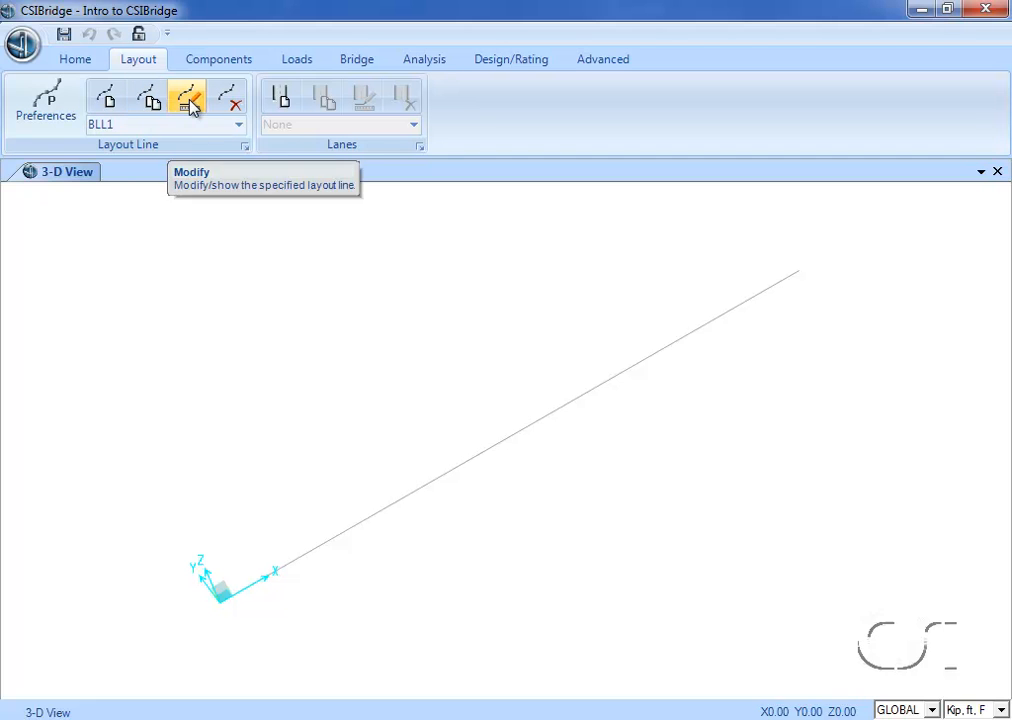
# Step: Define a new lane along the layout line from station 0 to 220 ft with a -9 ft centerline offset and 14 ft width
pyautogui.click(282, 101)
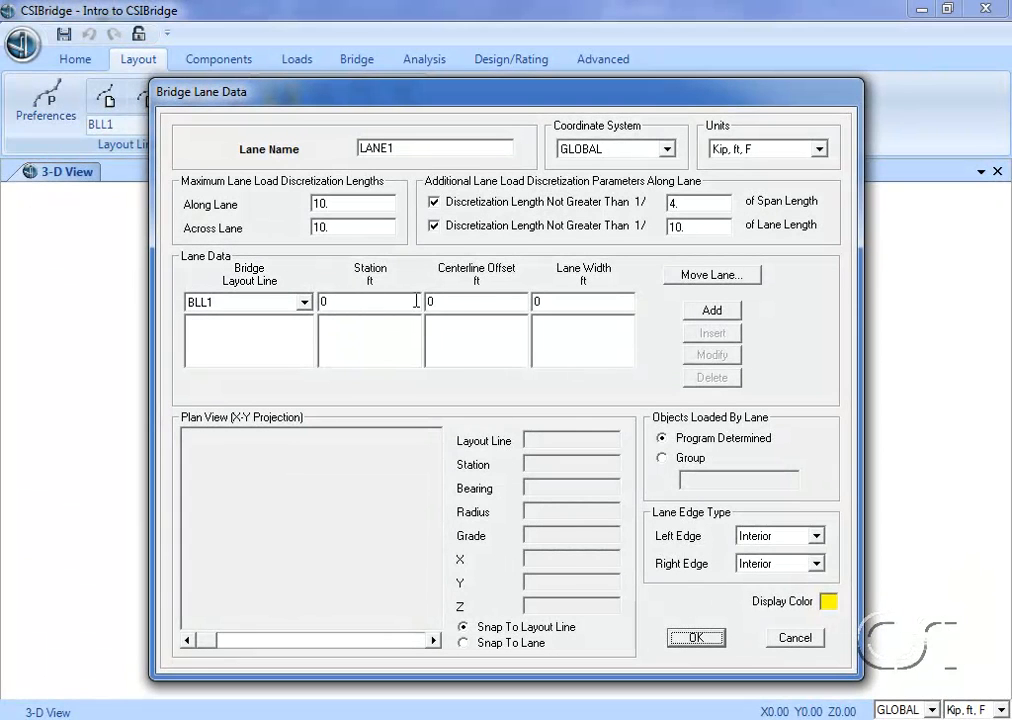
pyautogui.click(445, 301)
pyautogui.write('-9')
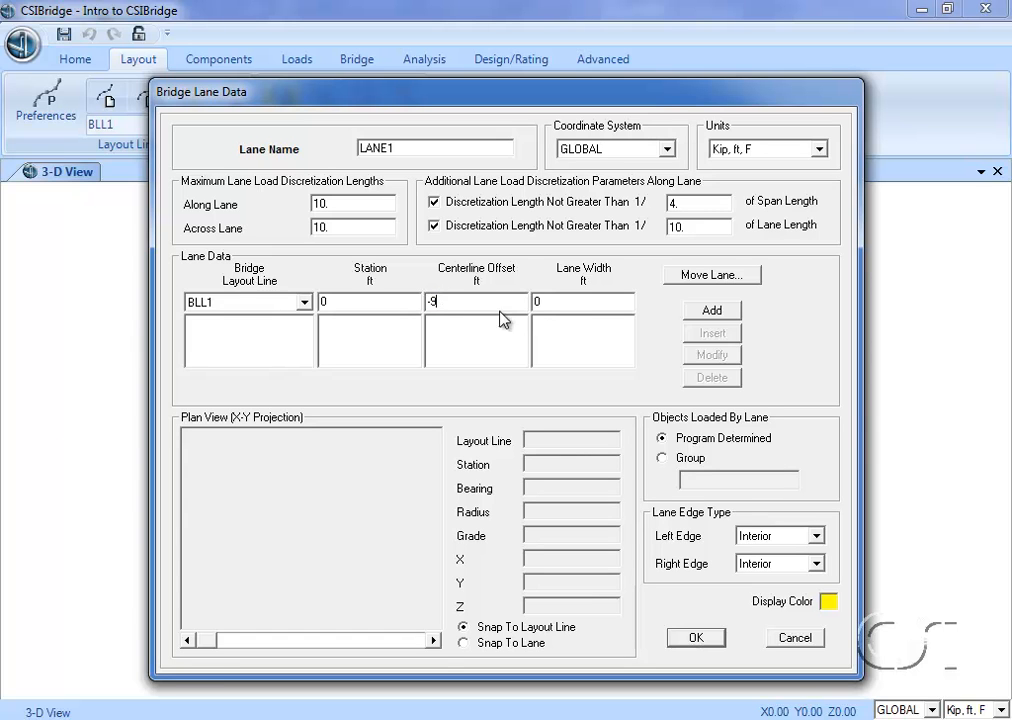
pyautogui.click(563, 301)
pyautogui.write('14')
pyautogui.click(711, 312)
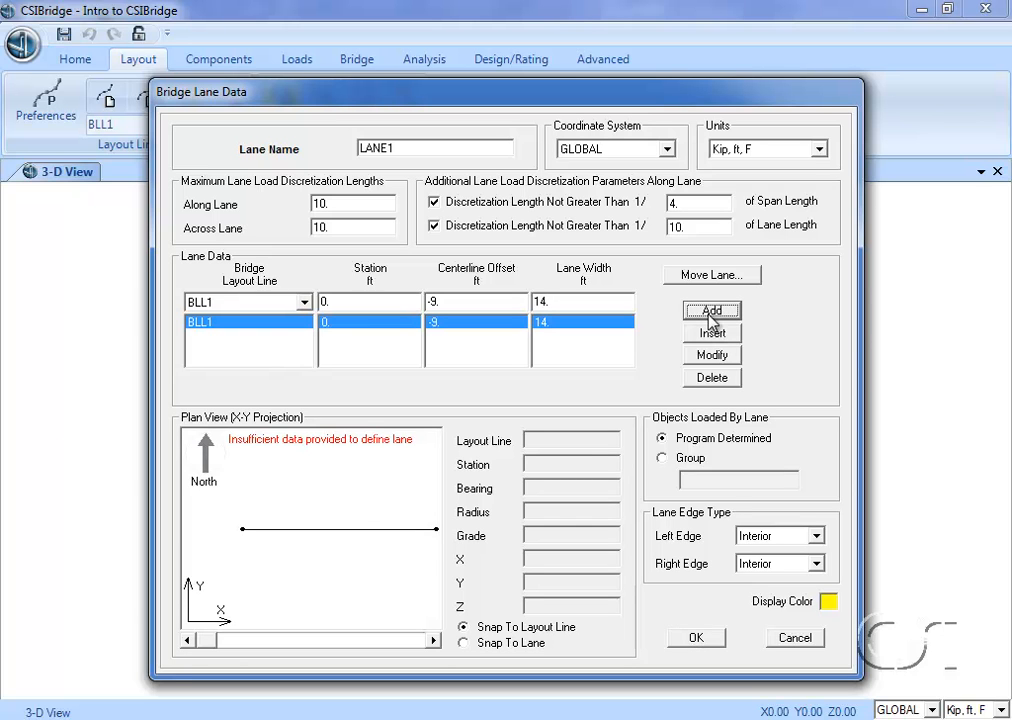
pyautogui.doubleClick(358, 302)
pyautogui.write('220')
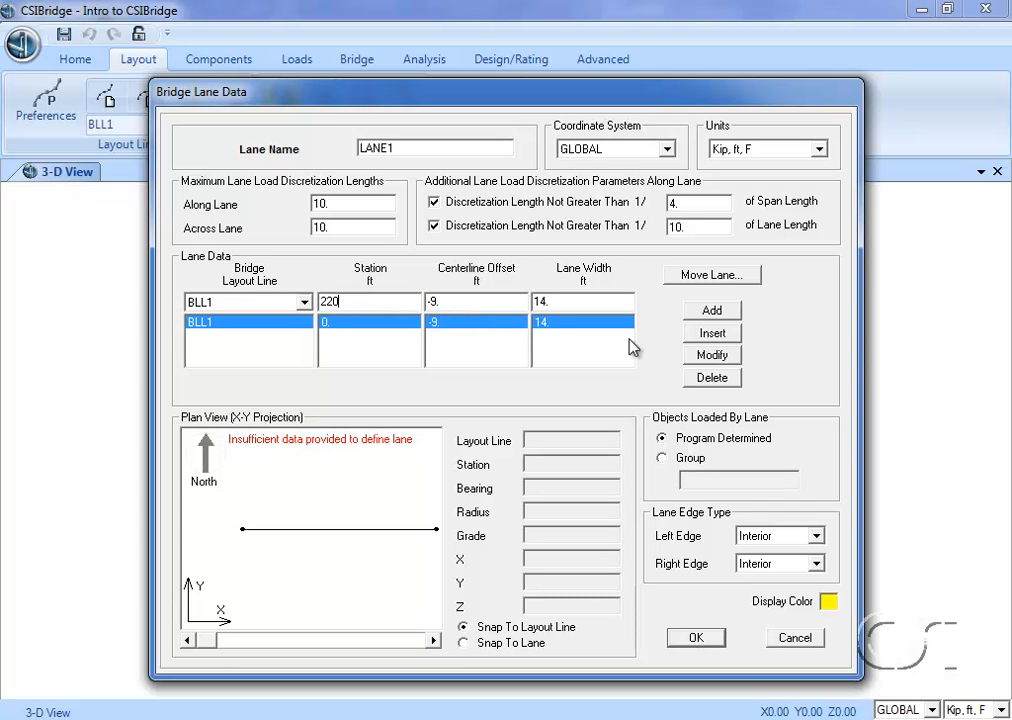
pyautogui.click(711, 313)
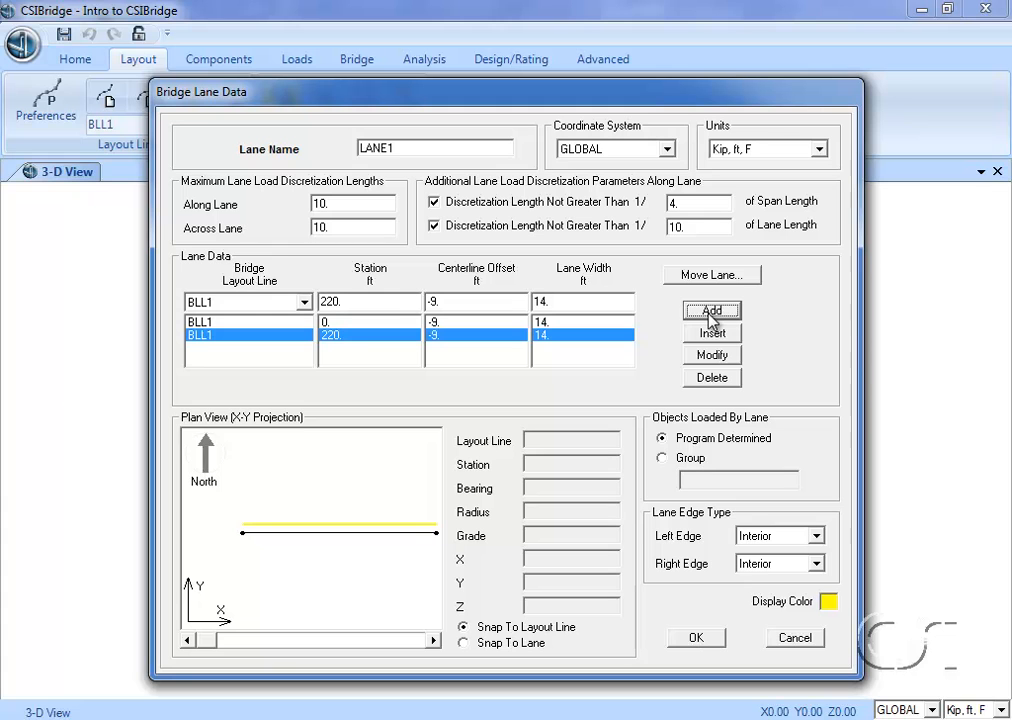
# Step: Set the first lane's display color to red and accept the lane definition
pyautogui.click(829, 603)
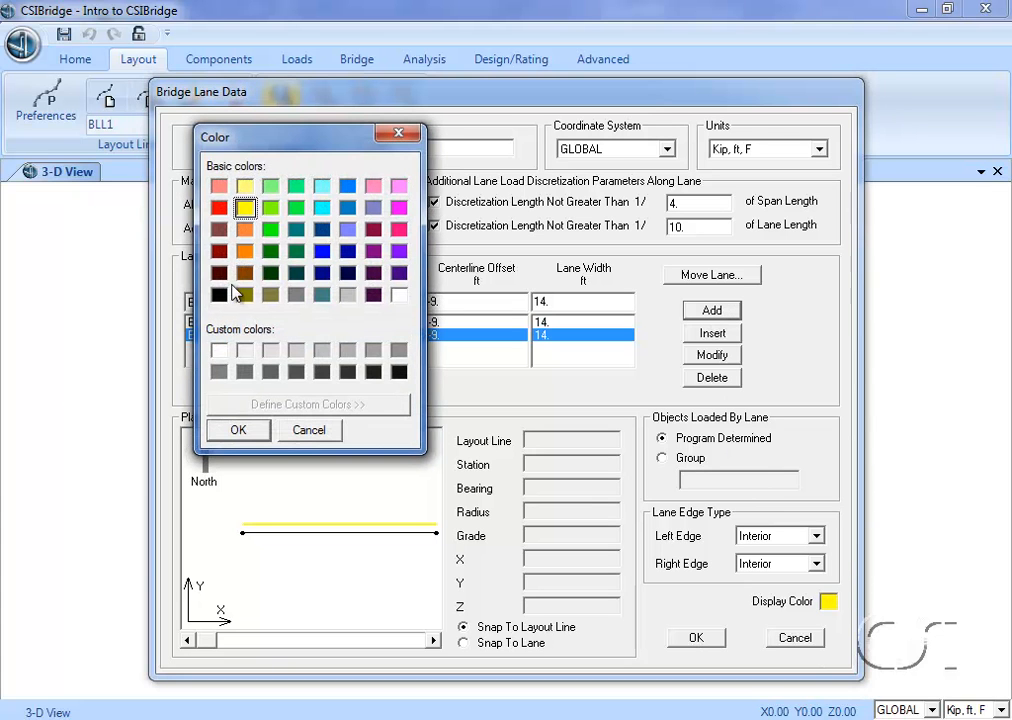
pyautogui.click(219, 208)
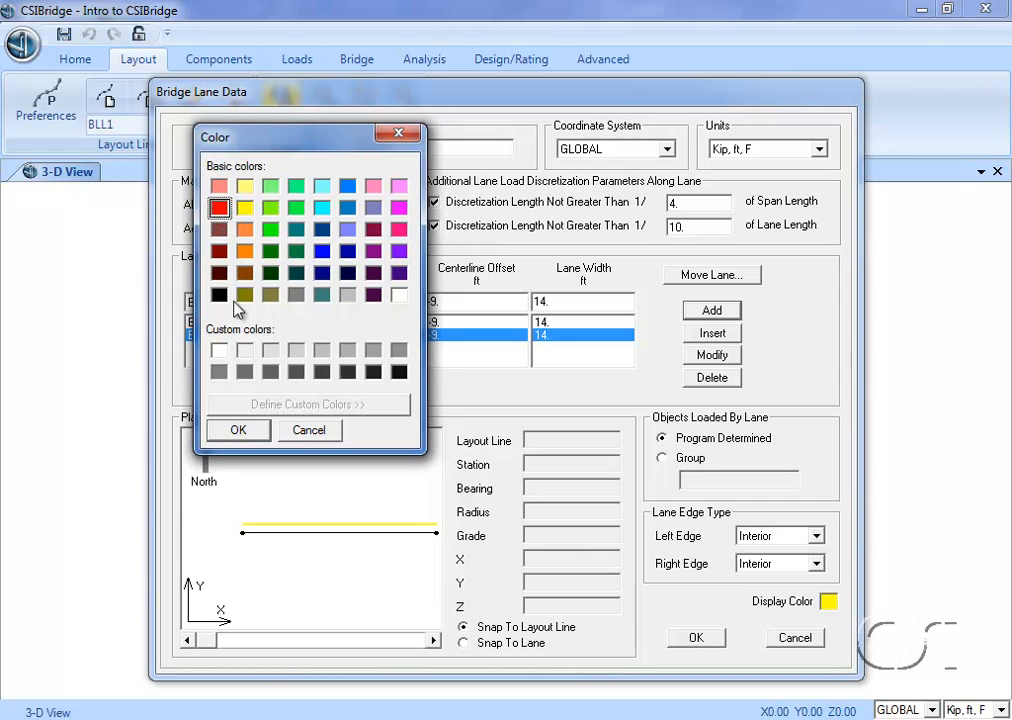
pyautogui.click(252, 431)
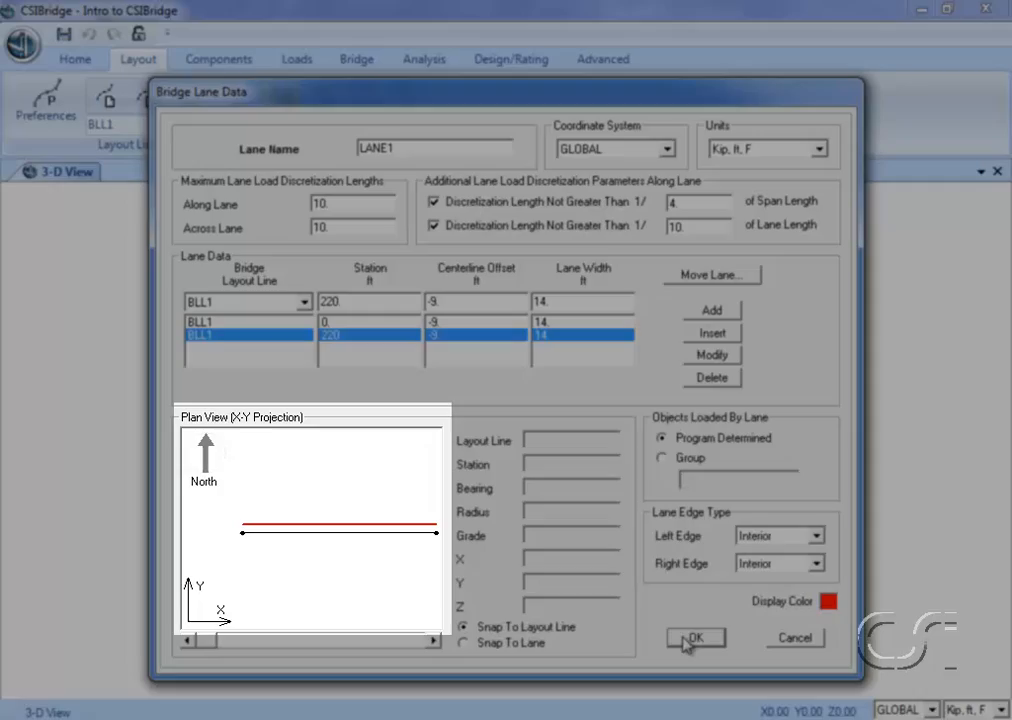
pyautogui.click(696, 637)
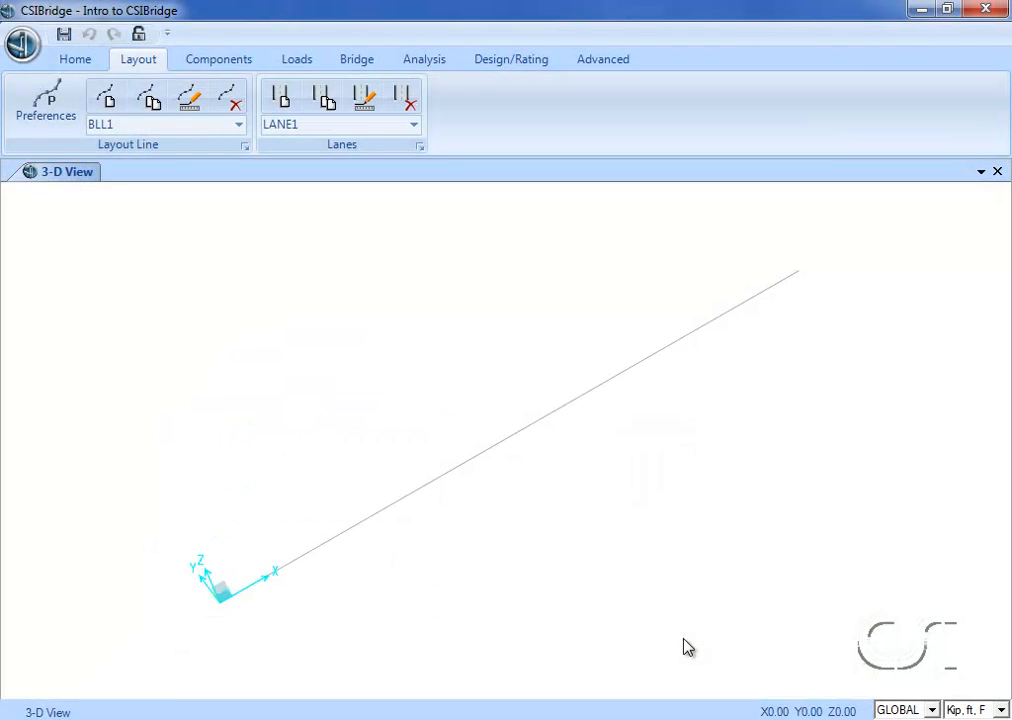
# Step: Define a second lane along the layout line from station 0 to 220 ft with a 9 ft centerline offset and 14 ft width
pyautogui.click(283, 98)
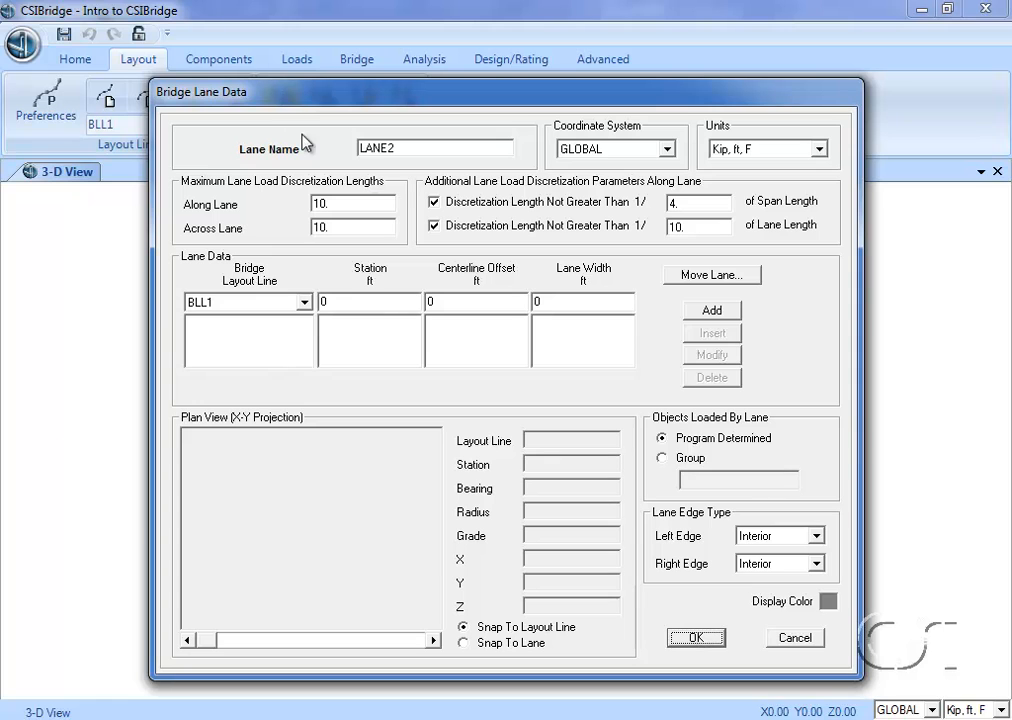
pyautogui.click(446, 305)
pyautogui.write('9')
pyautogui.click(540, 302)
pyautogui.write('14')
pyautogui.click(710, 311)
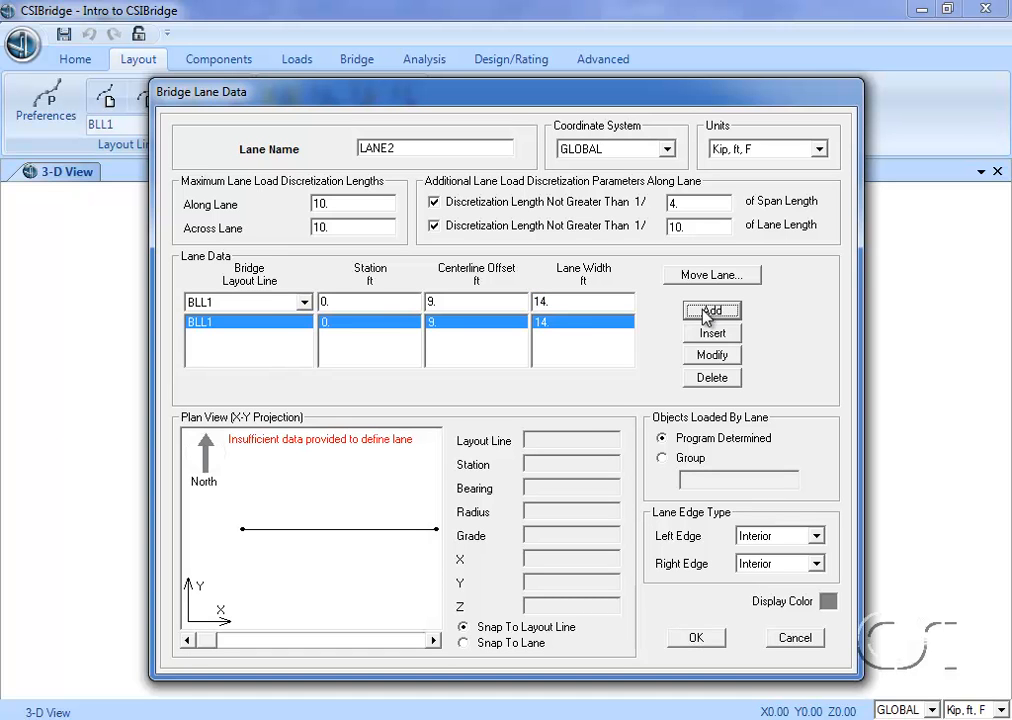
pyautogui.click(369, 304)
pyautogui.write('220')
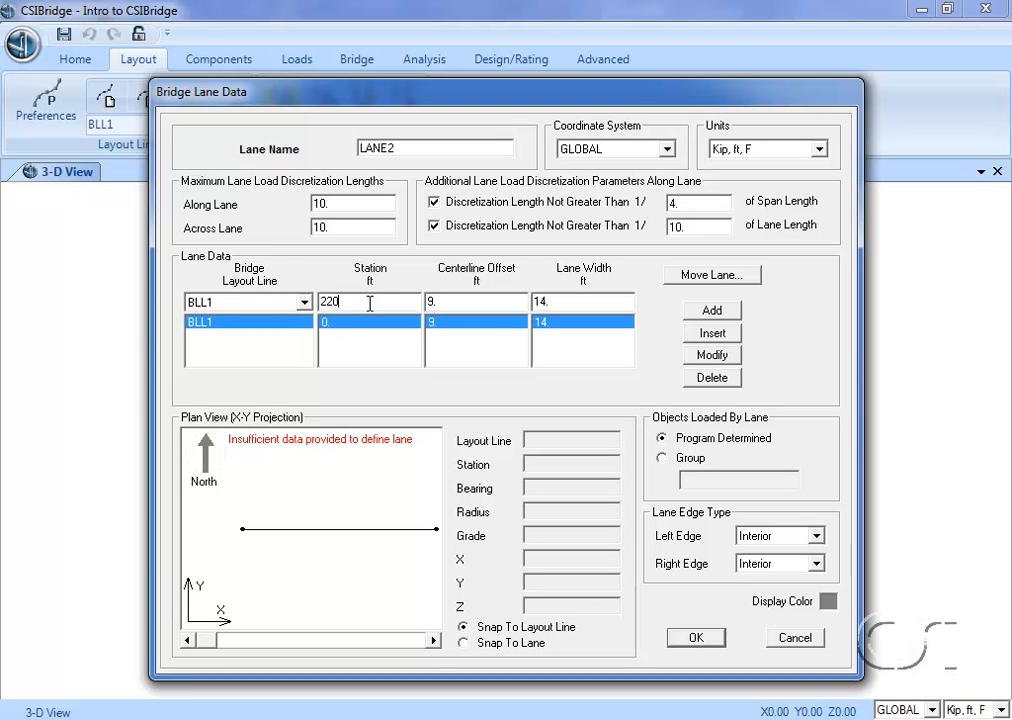
pyautogui.click(699, 313)
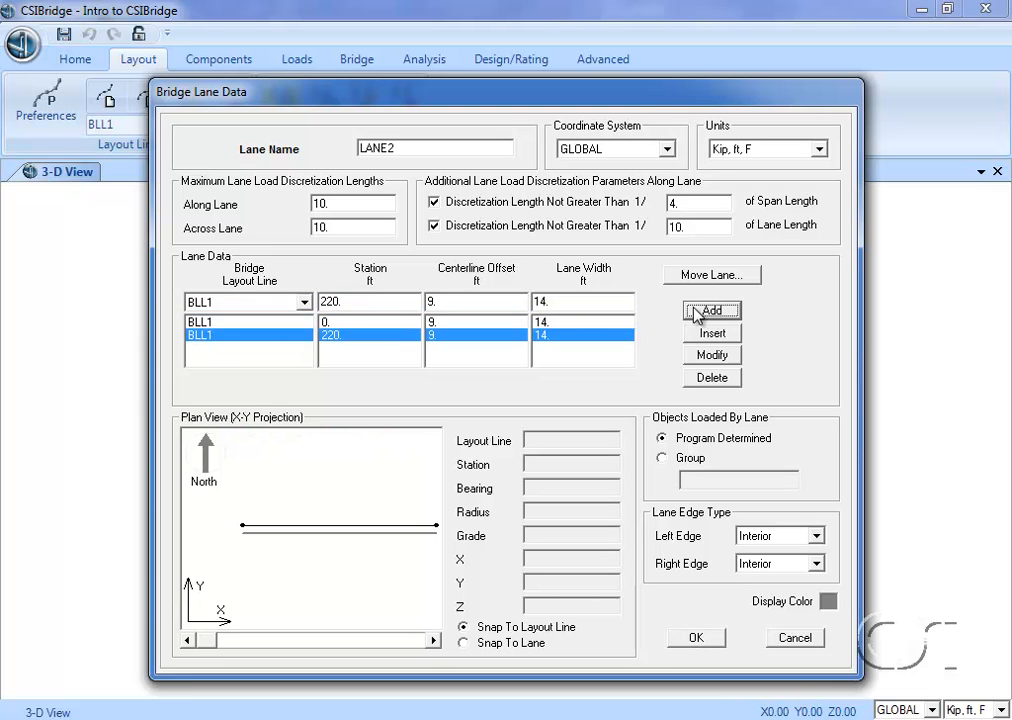
# Step: Set the second lane's display color to blue and accept the lane definition
pyautogui.click(836, 601)
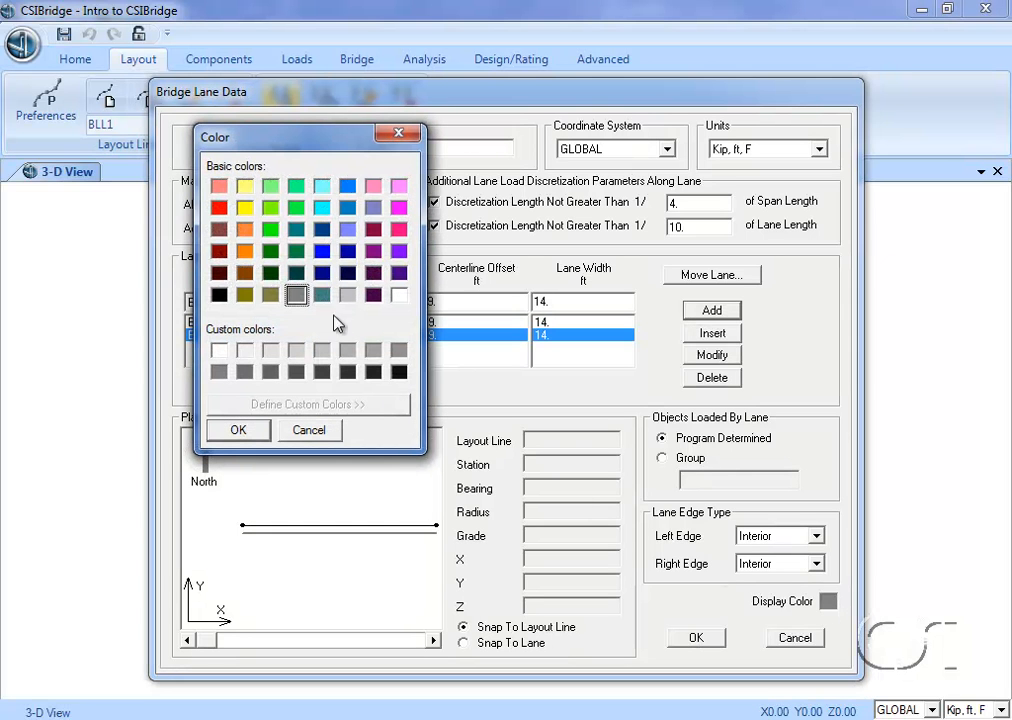
pyautogui.click(321, 251)
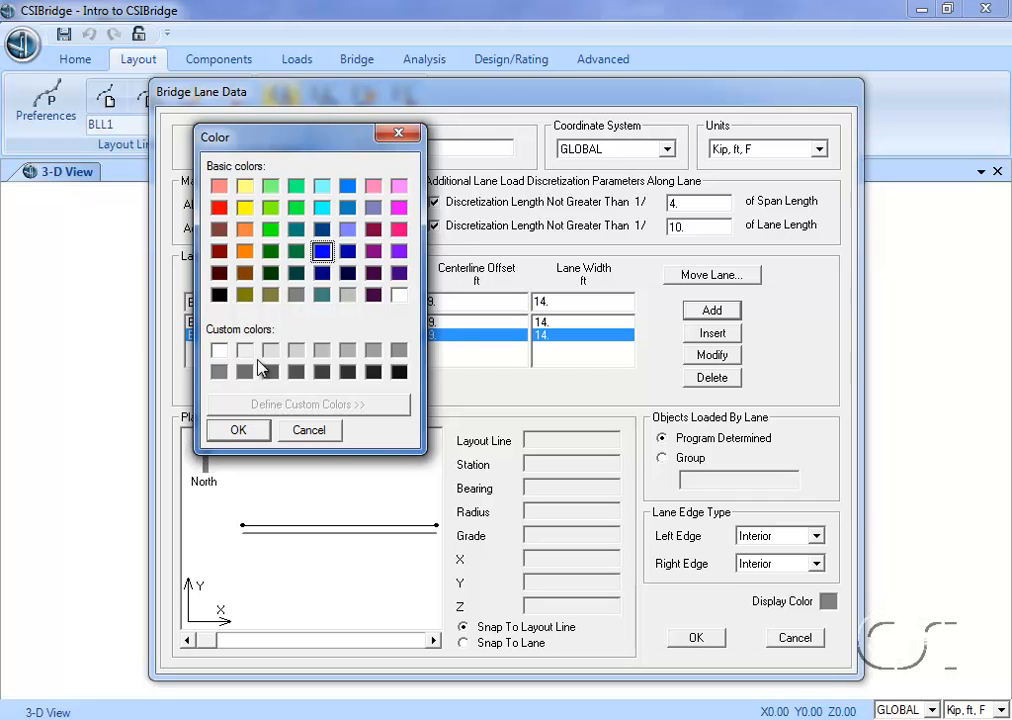
pyautogui.click(238, 430)
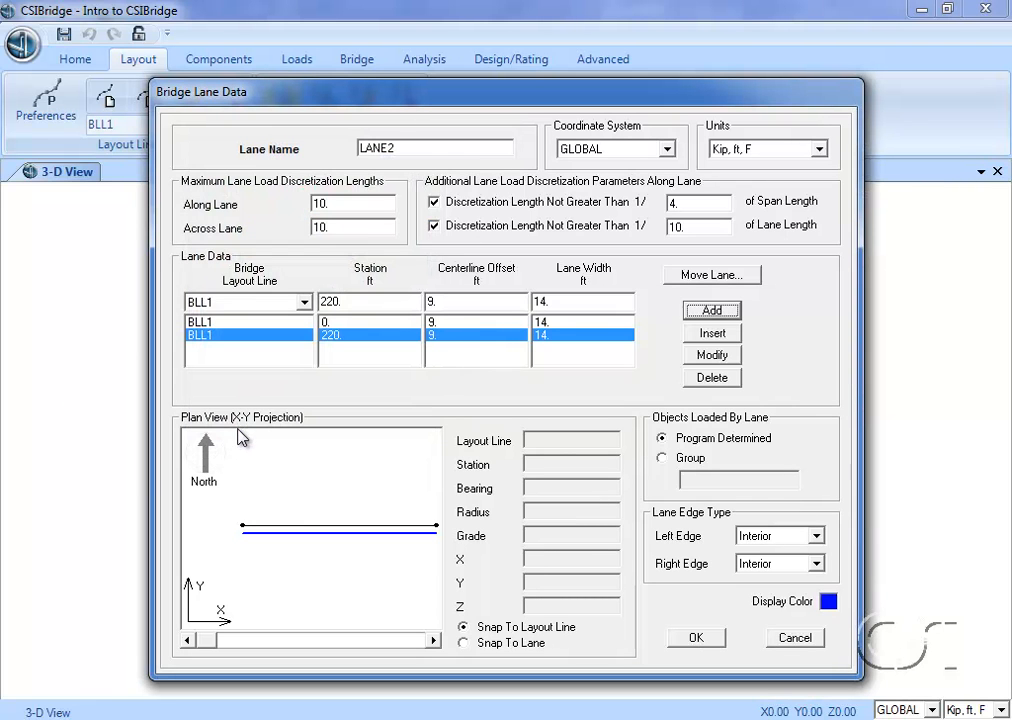
pyautogui.moveTo(306, 526)
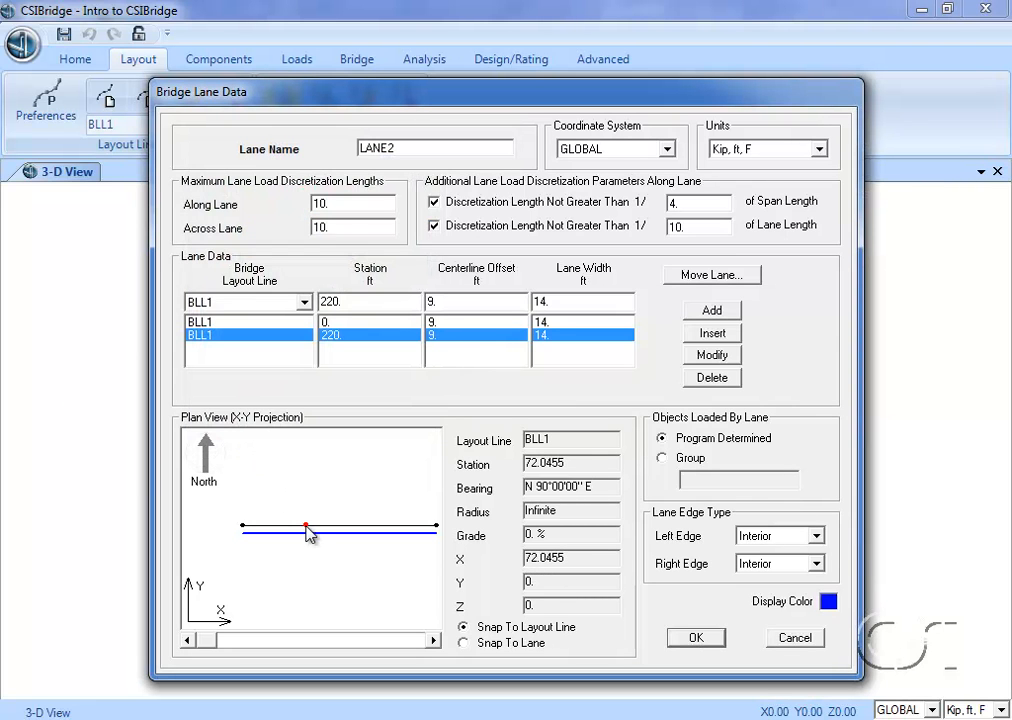
pyautogui.click(695, 638)
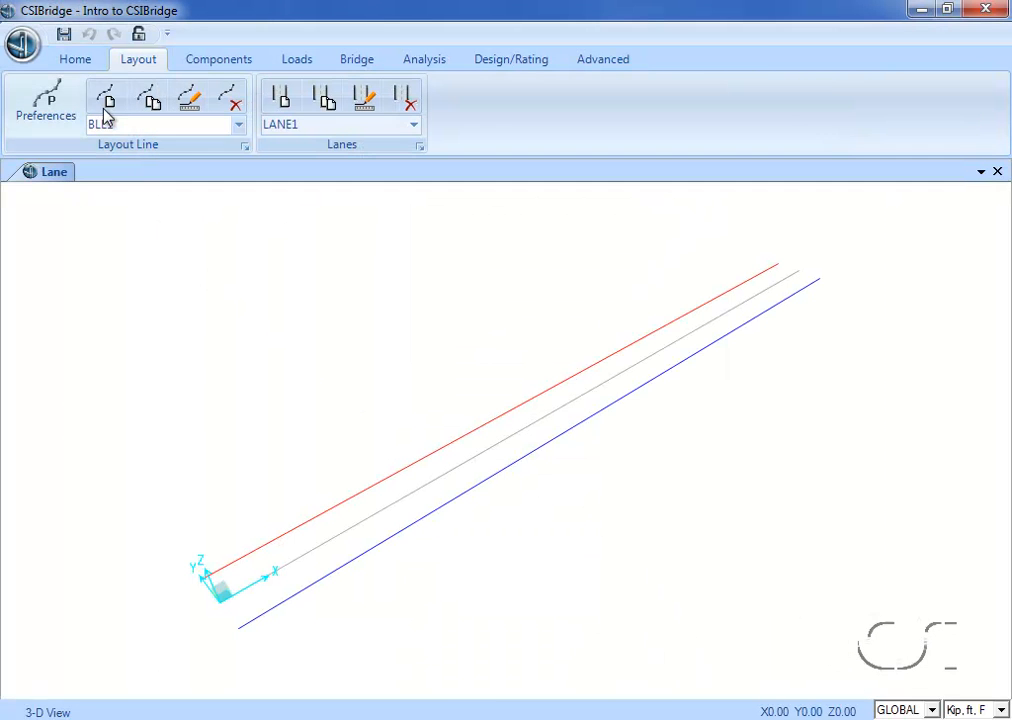
# Step: Display both lanes in the 3-D view with their lane widths shown
pyautogui.click(78, 62)
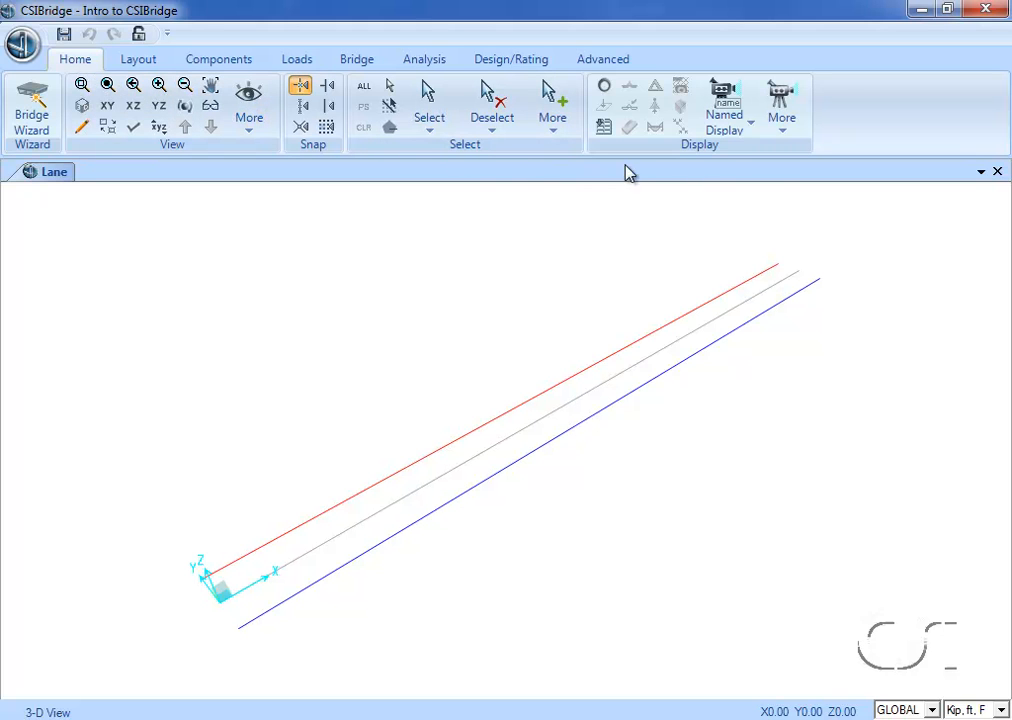
pyautogui.click(782, 115)
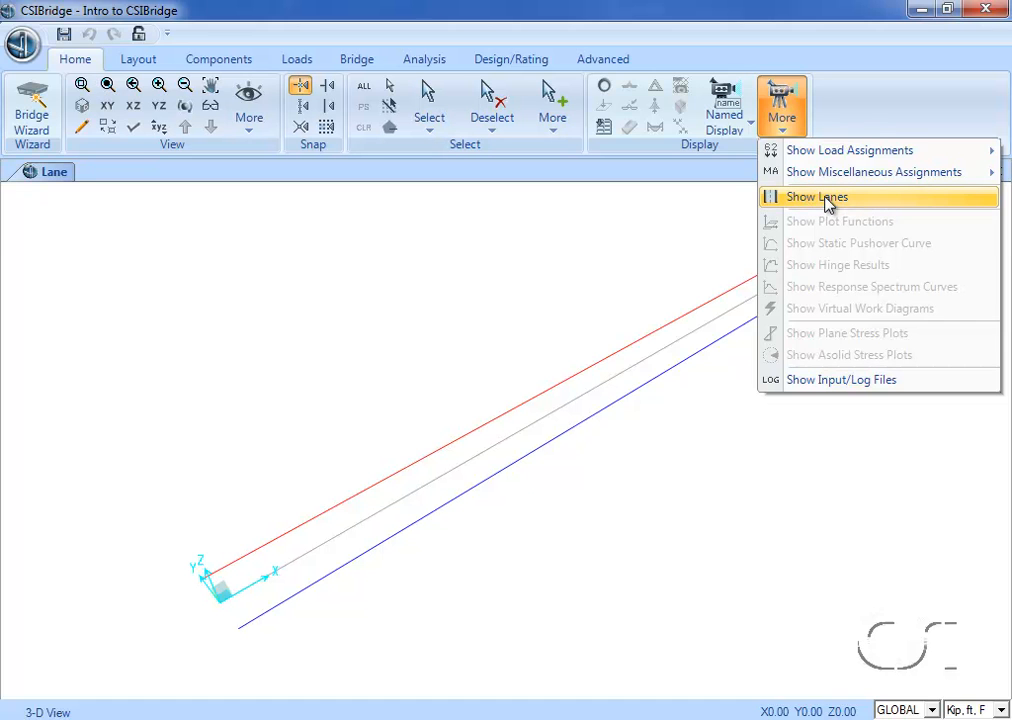
pyautogui.click(826, 198)
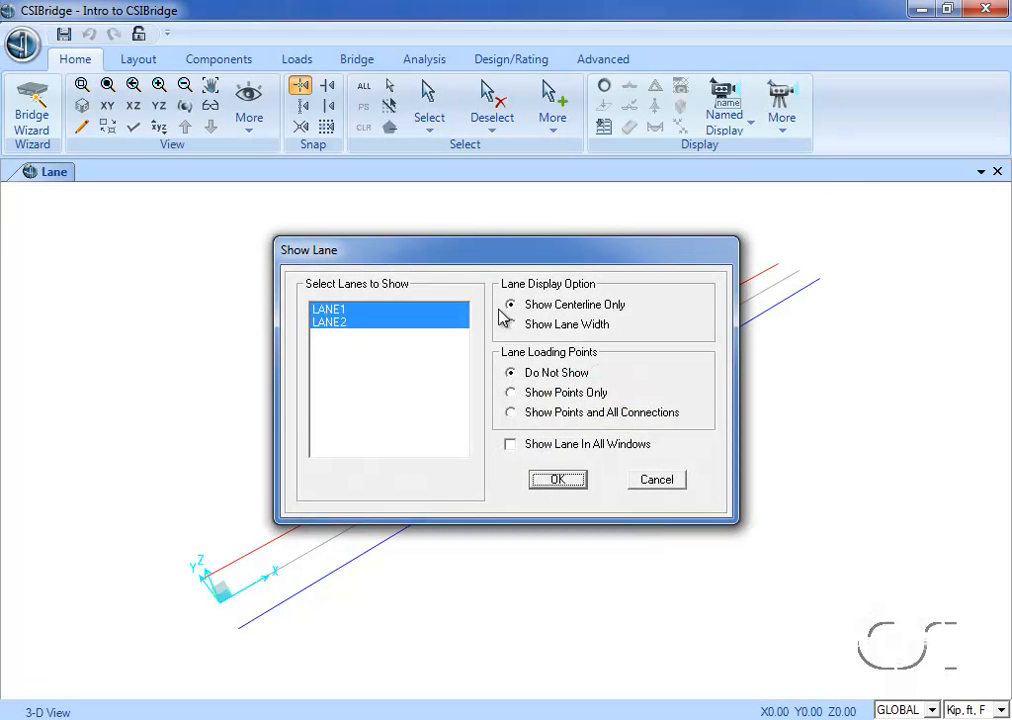
pyautogui.click(512, 326)
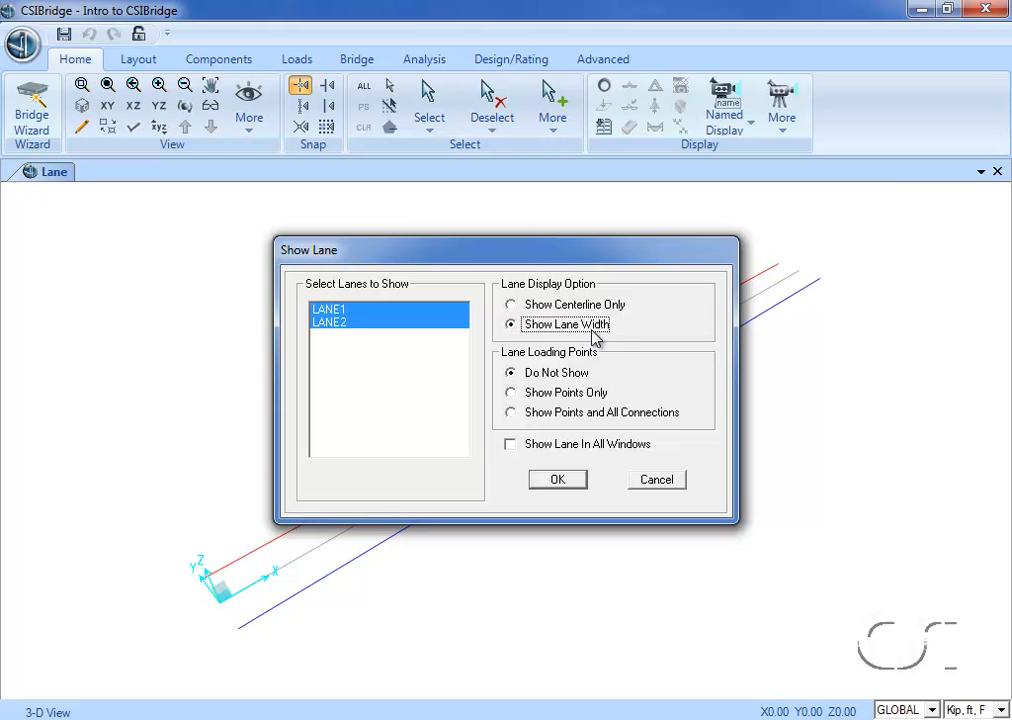
pyautogui.click(558, 481)
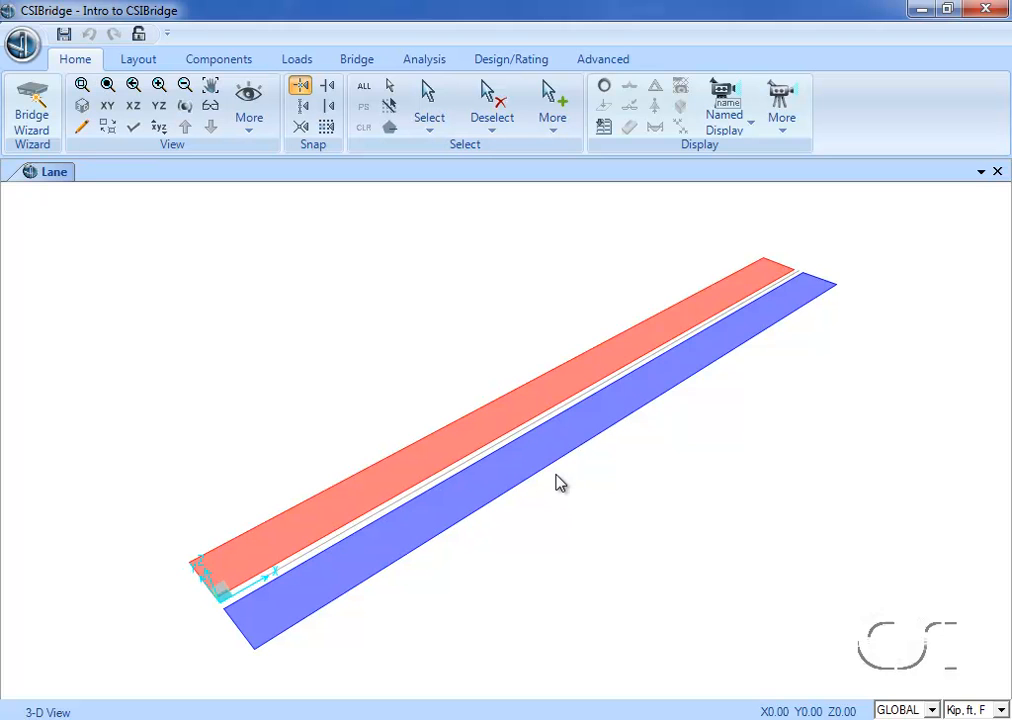
# Step: Examine the component property types and the materials defined in the model, keeping A992Fy50 as the current material
pyautogui.click(238, 62)
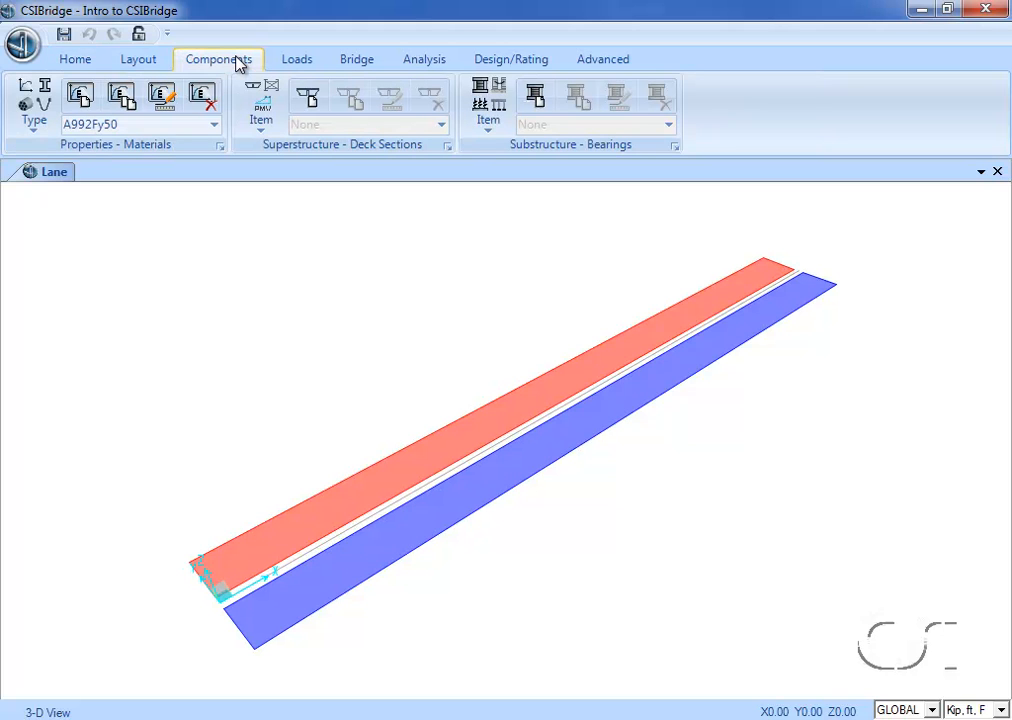
pyautogui.click(50, 100)
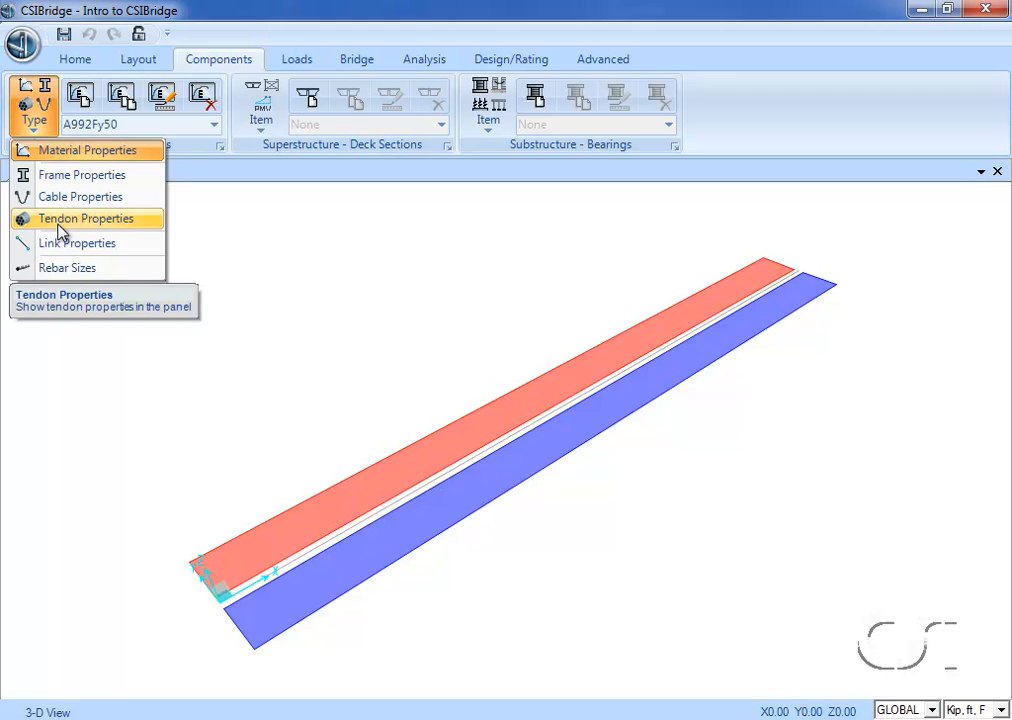
pyautogui.click(70, 155)
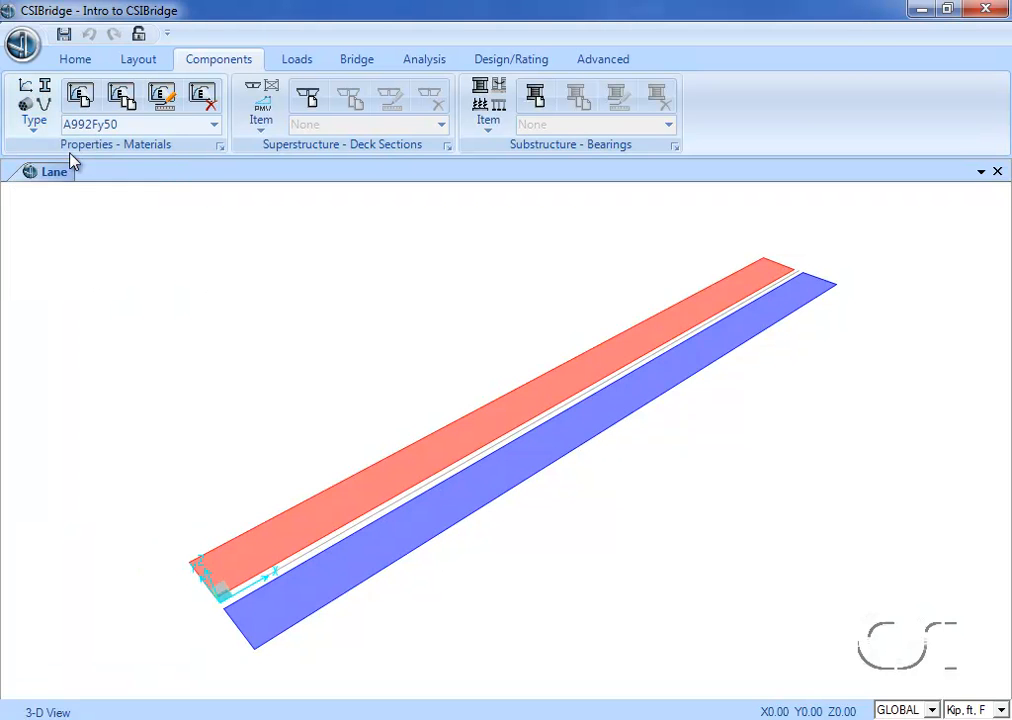
pyautogui.click(149, 123)
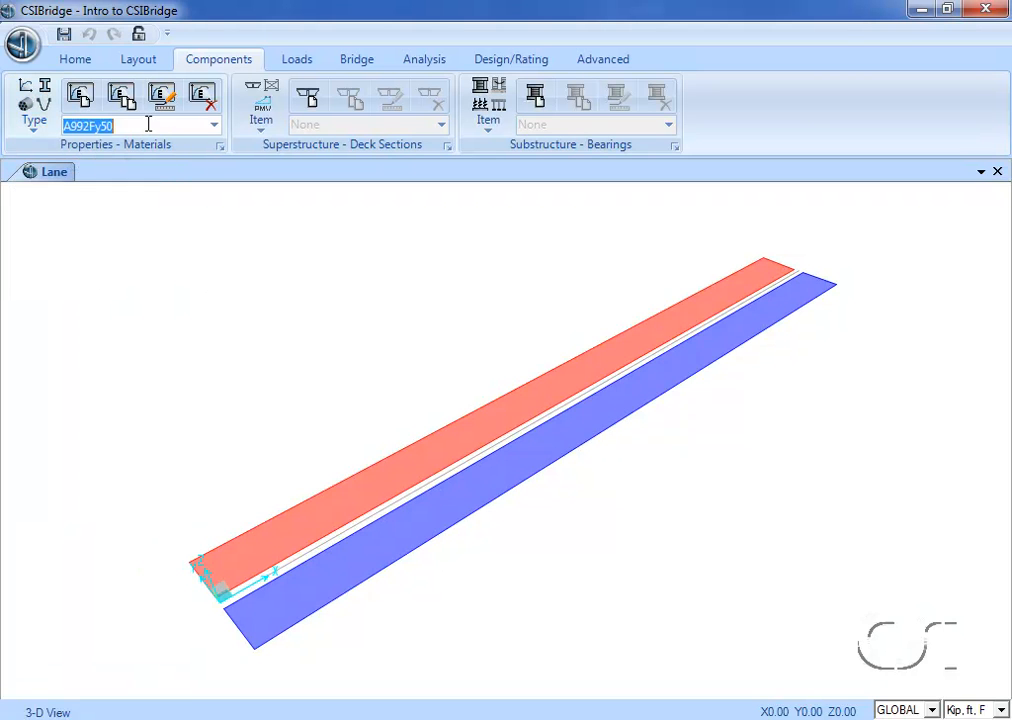
pyautogui.click(215, 126)
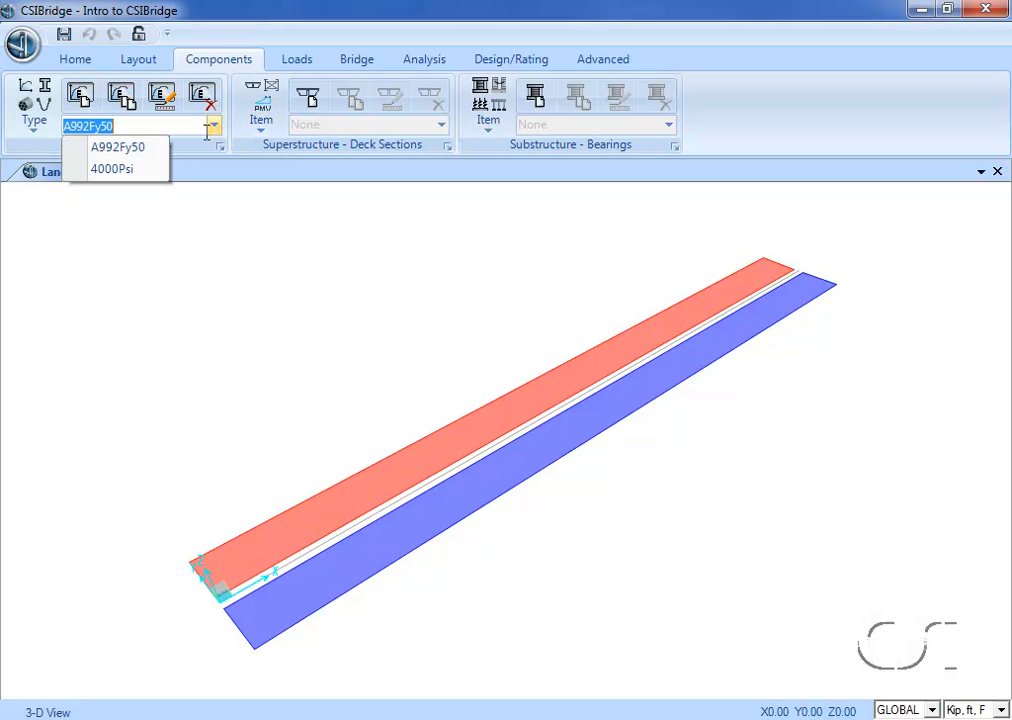
pyautogui.click(151, 152)
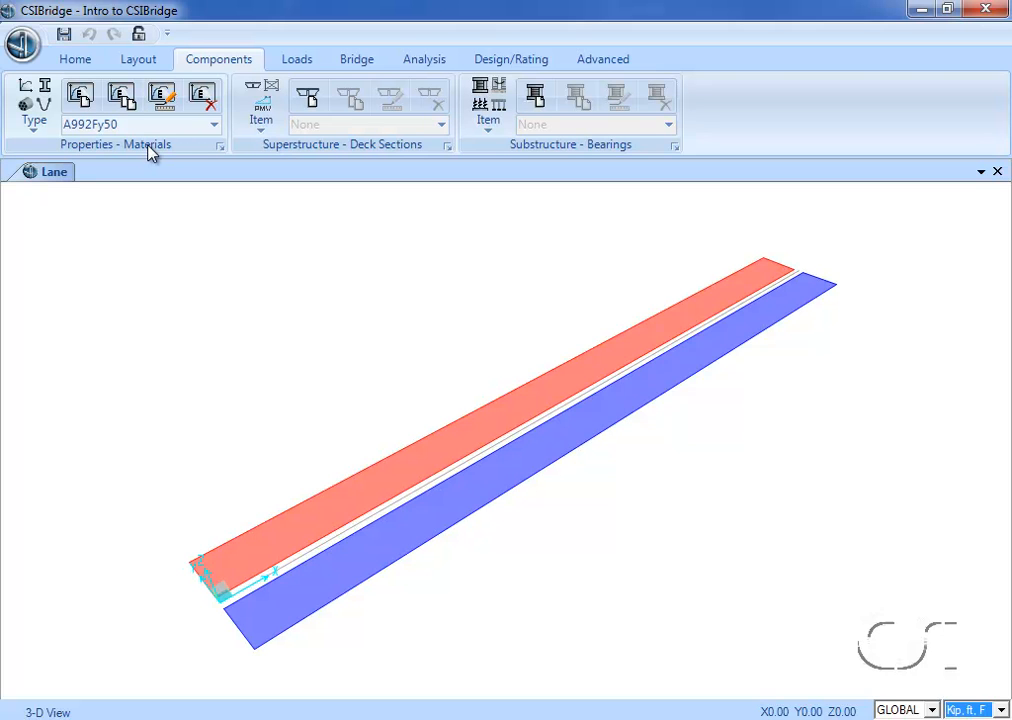
# Step: Add a vertical concrete box girder deck section, review its default dimensions and accept them
pyautogui.click(265, 121)
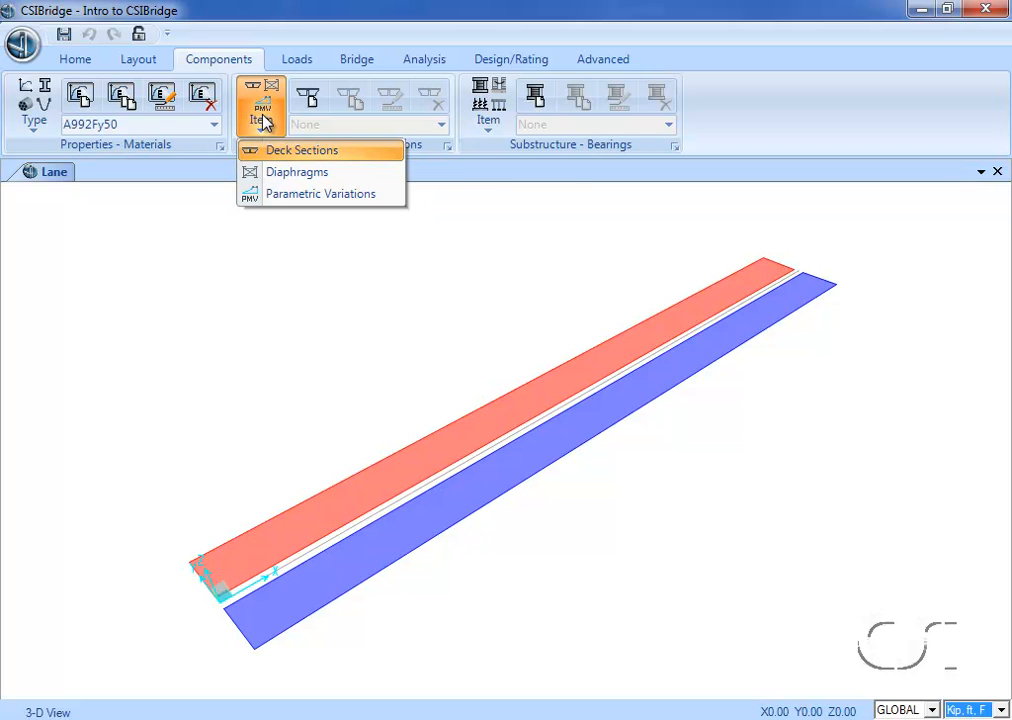
pyautogui.click(302, 152)
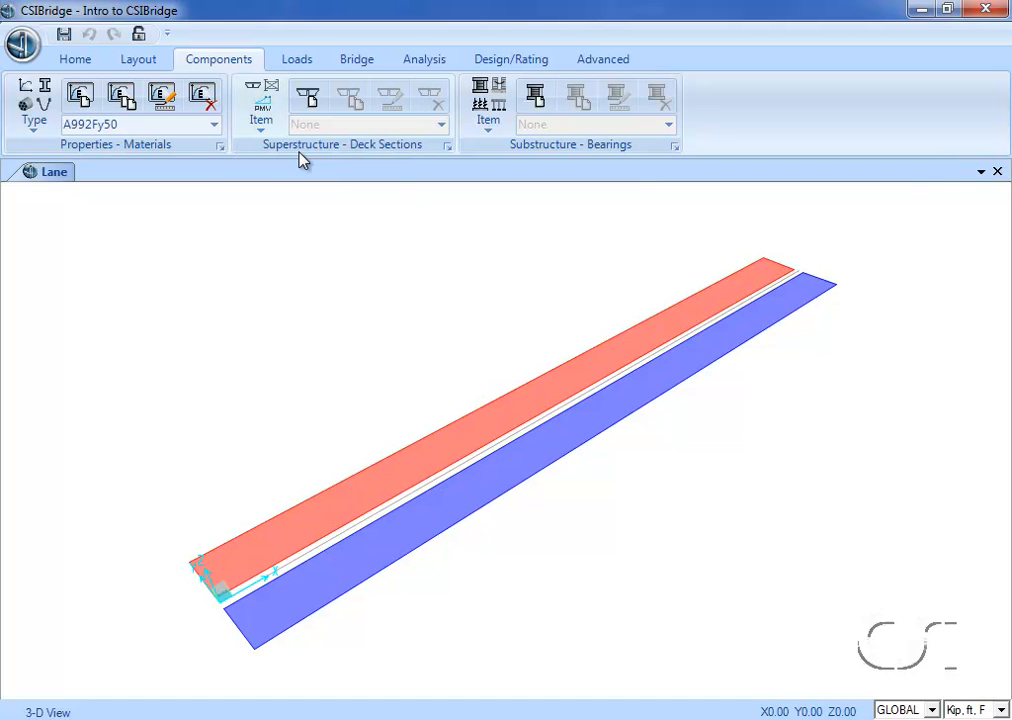
pyautogui.click(309, 102)
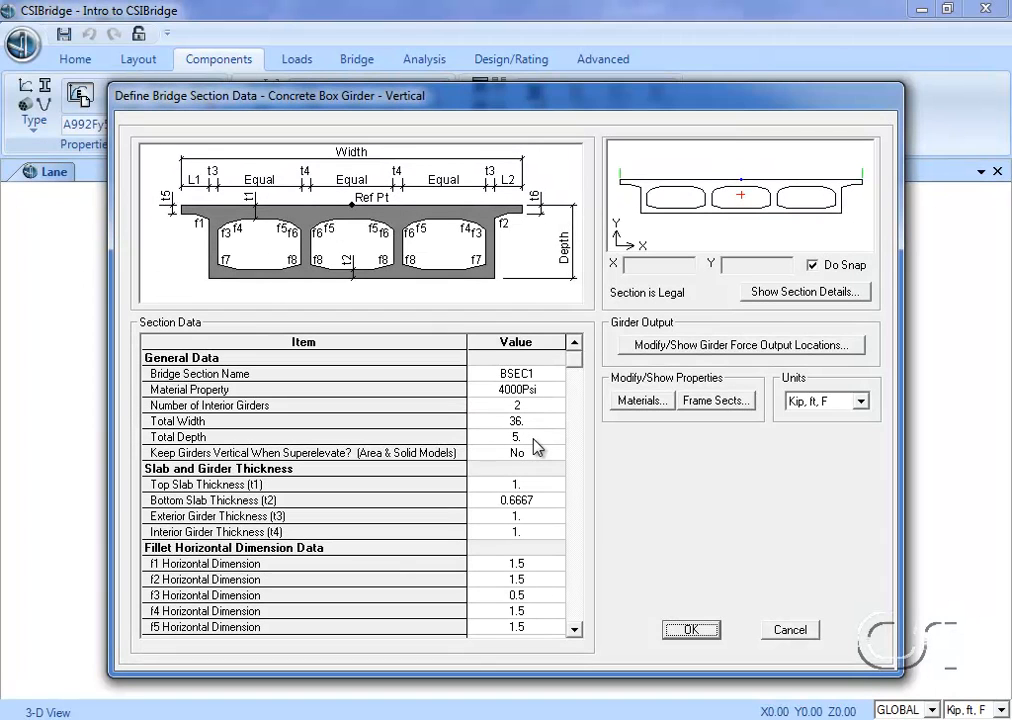
pyautogui.click(576, 631)
pyautogui.click(577, 631)
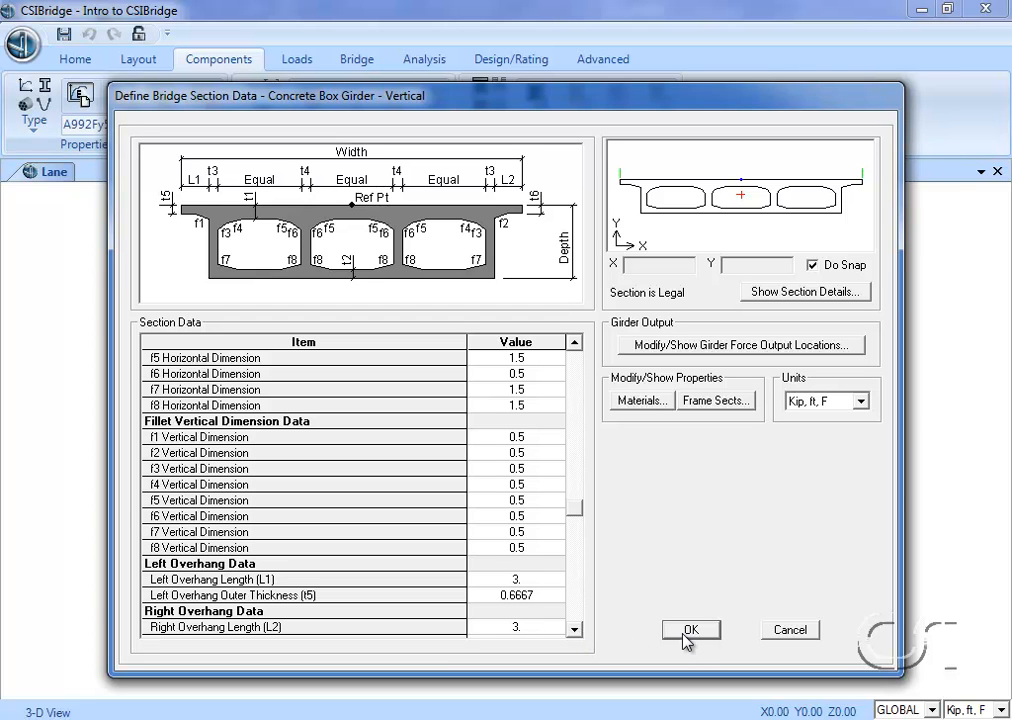
pyautogui.click(688, 631)
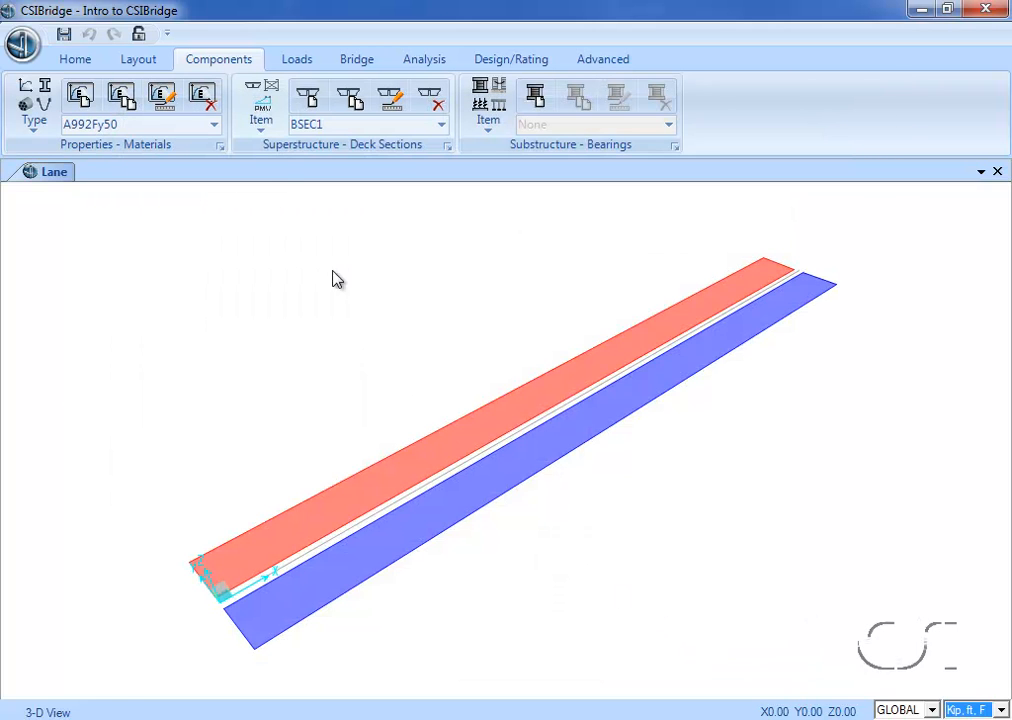
# Step: Define a solid bridge diaphragm named DIAPHRAGM, keeping the 1 ft thickness
pyautogui.click(263, 122)
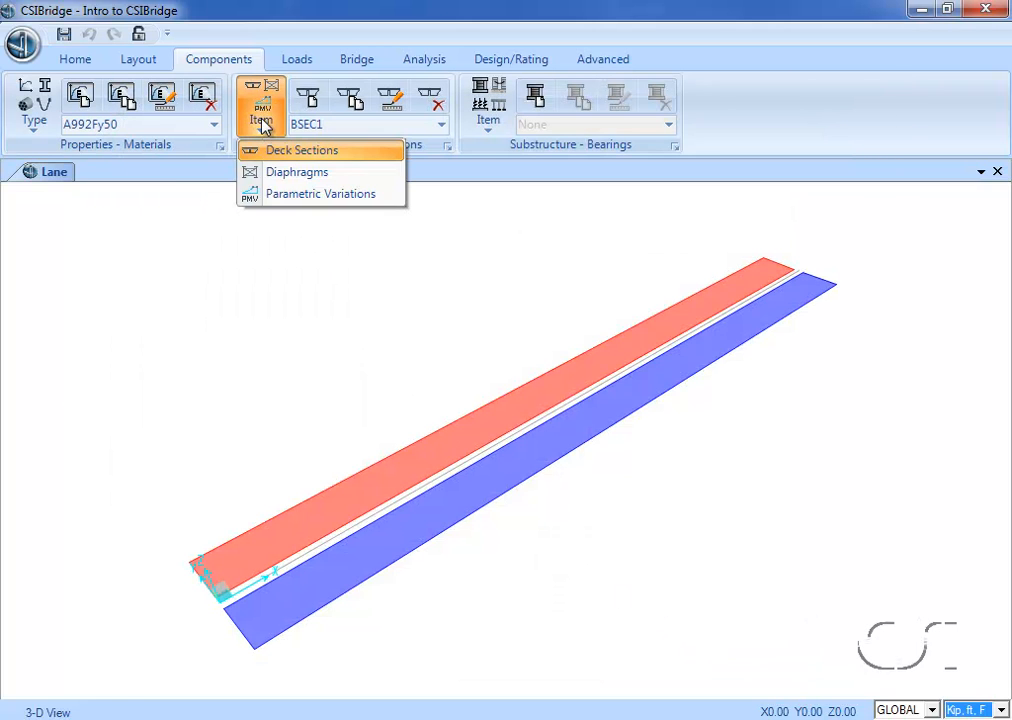
pyautogui.click(300, 175)
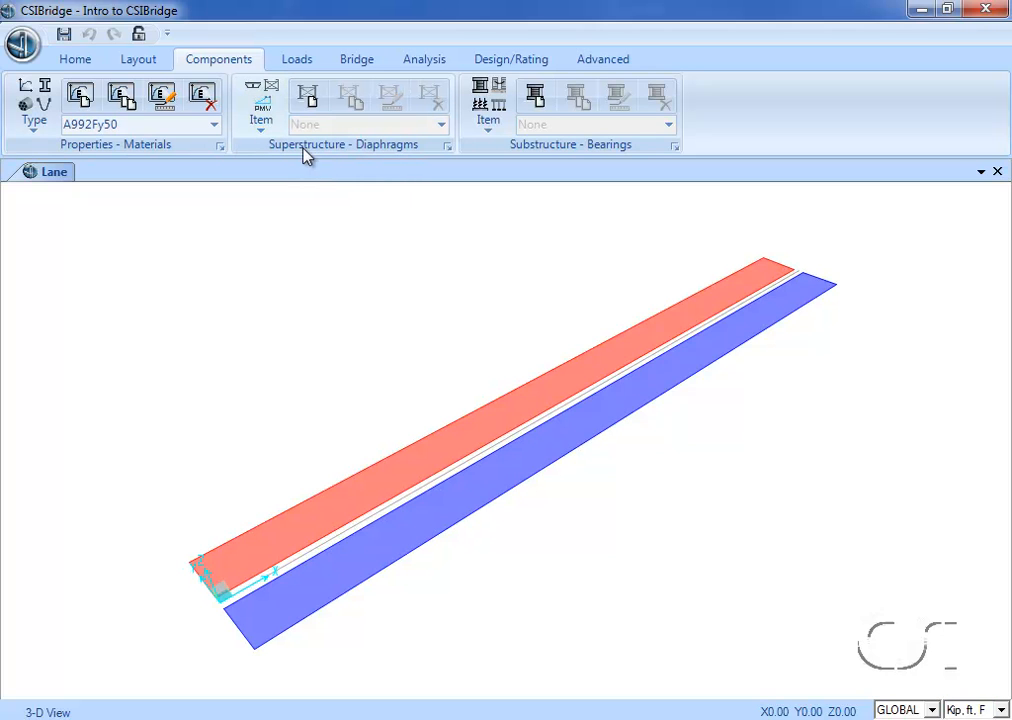
pyautogui.click(309, 97)
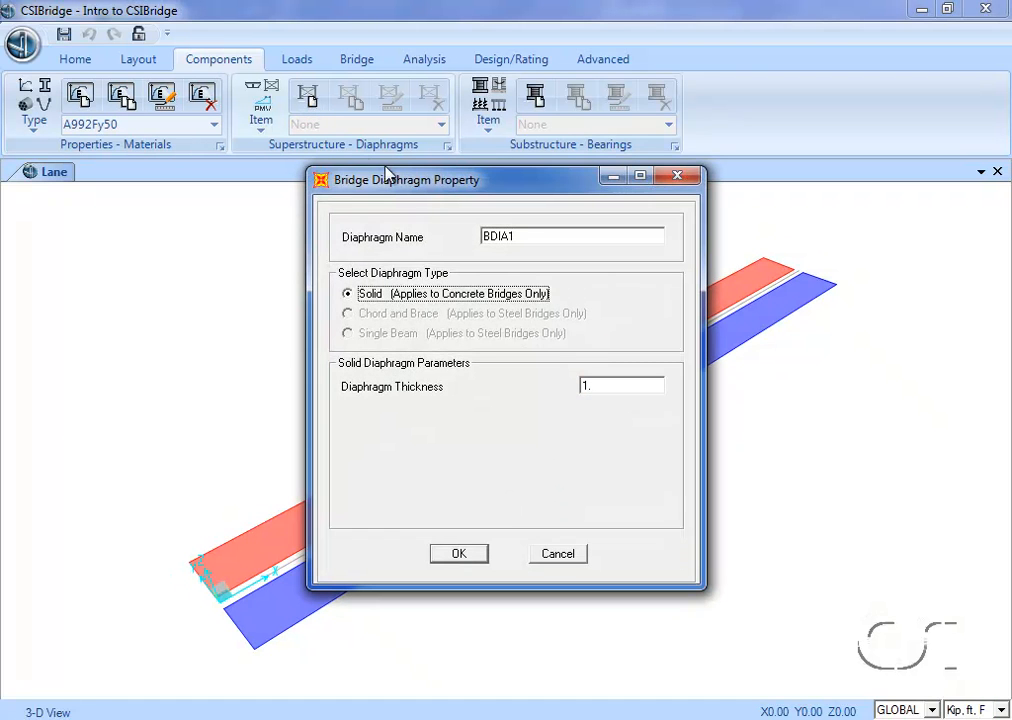
pyautogui.moveTo(621, 236); pyautogui.dragTo(463, 234)
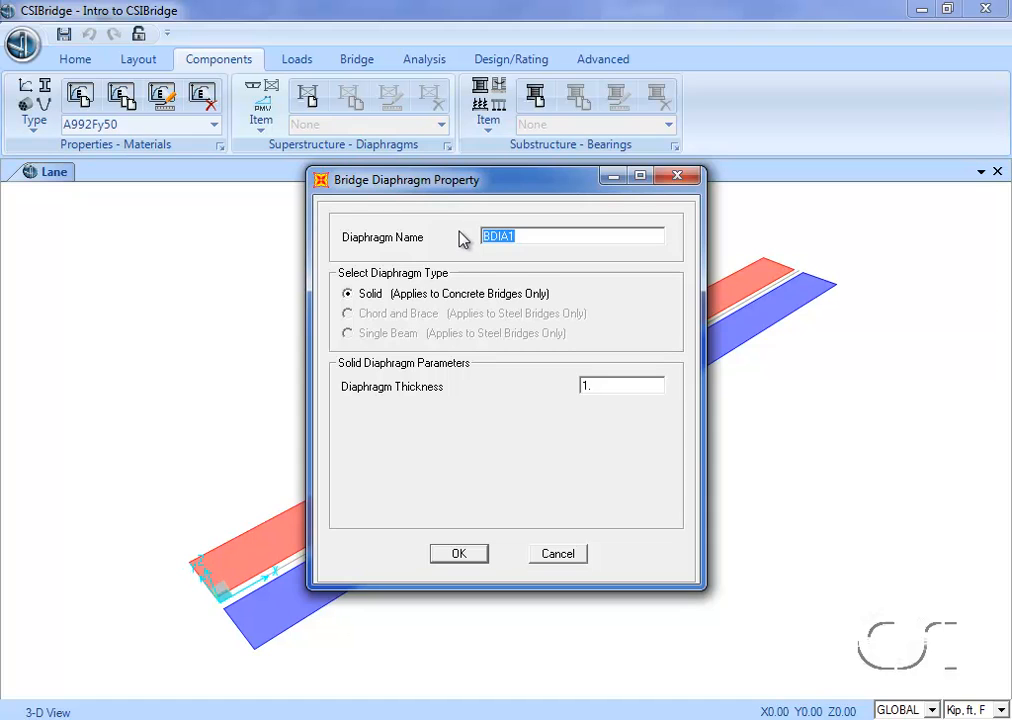
pyautogui.write('DIAPHRAGM')
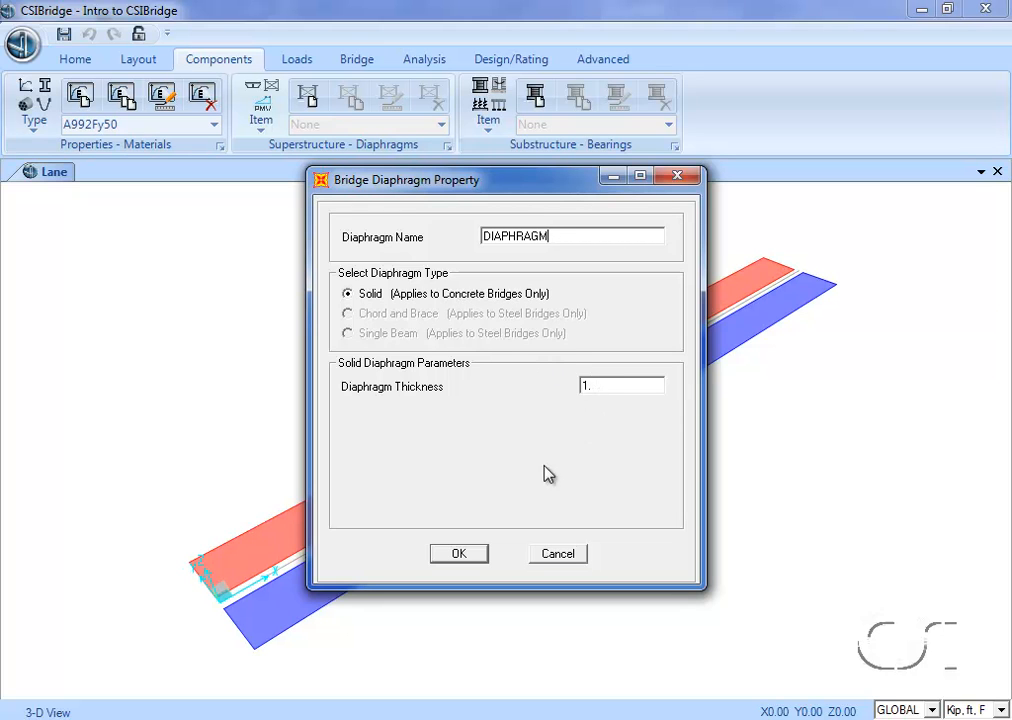
pyautogui.click(462, 556)
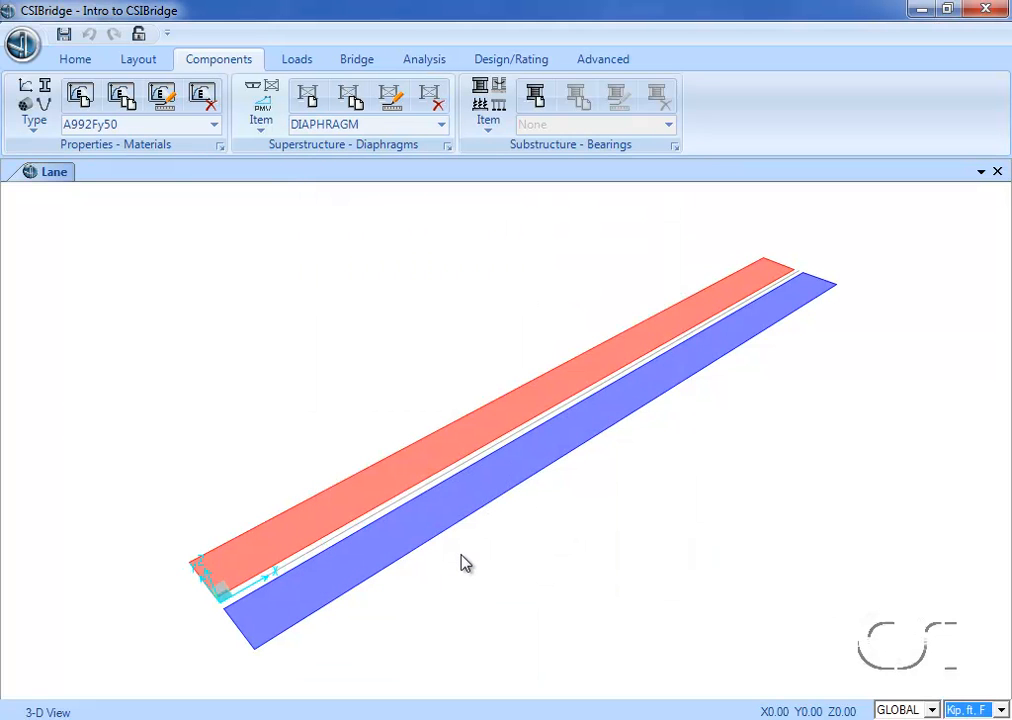
# Step: Create a parametric variation and insert a Parabola End Point and Initial Slope segment at 90 ft with a 5 ft dimension change
pyautogui.click(261, 120)
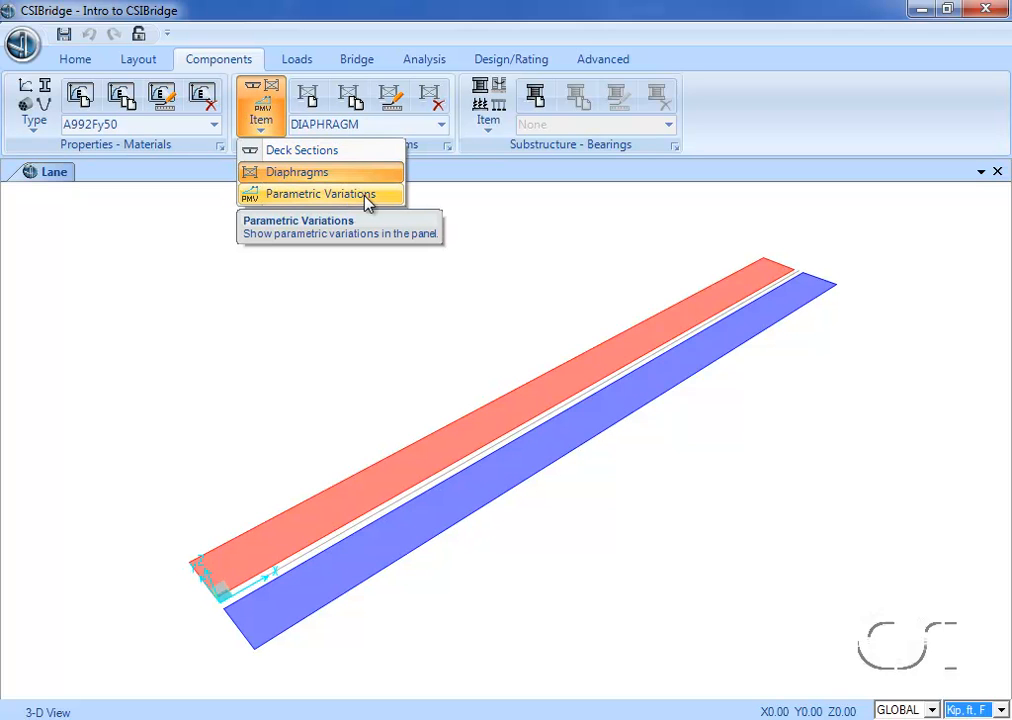
pyautogui.click(301, 195)
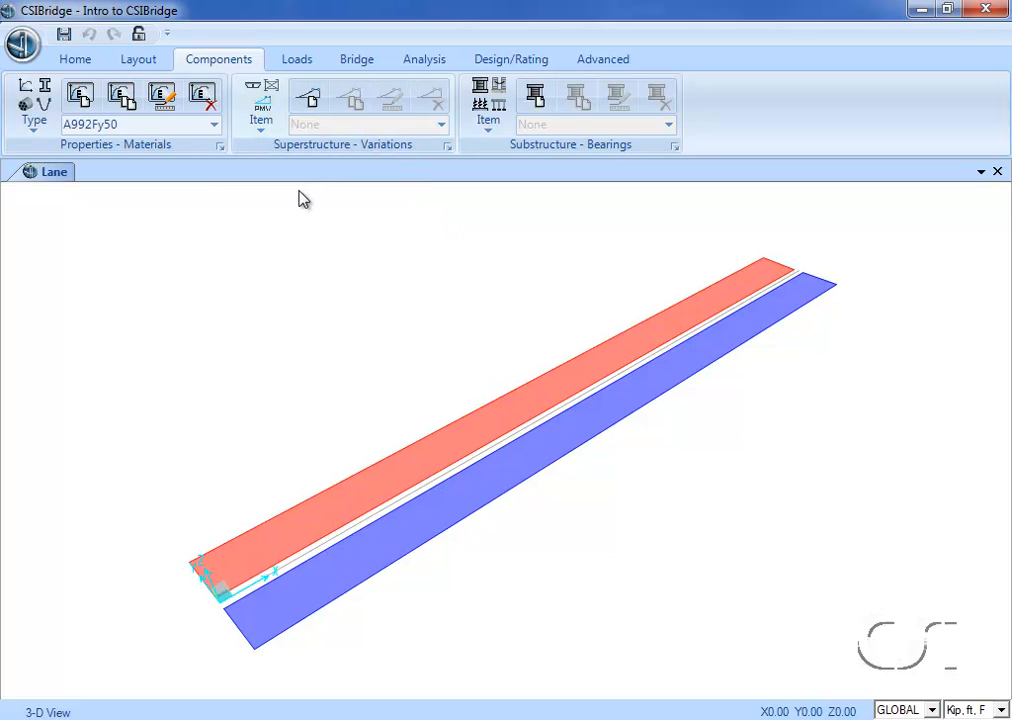
pyautogui.click(313, 103)
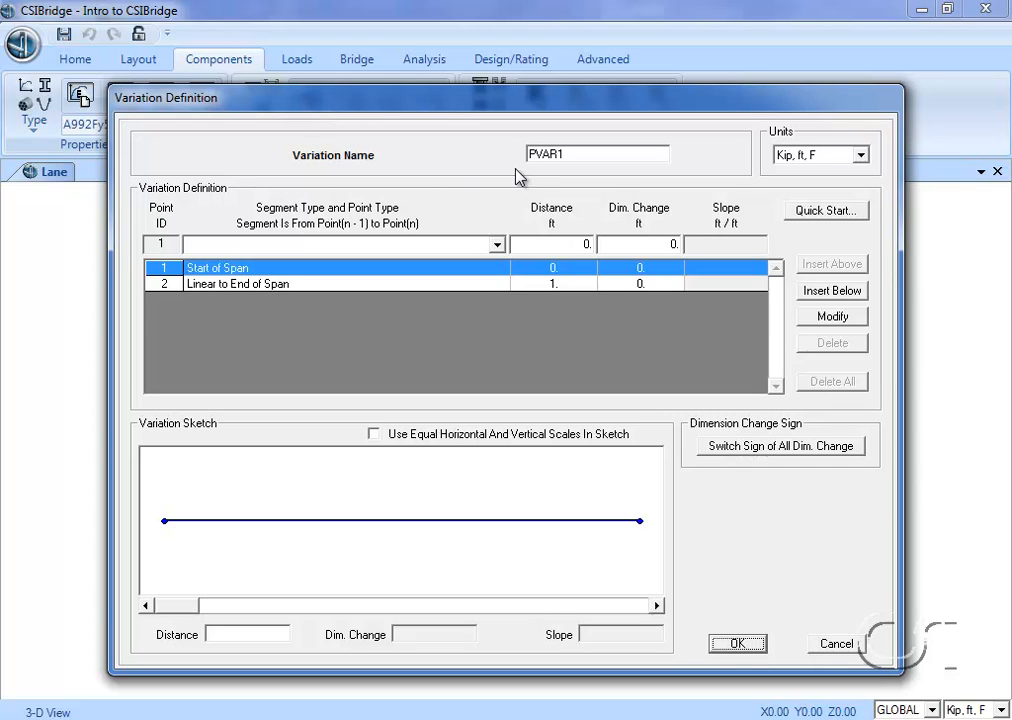
pyautogui.click(496, 246)
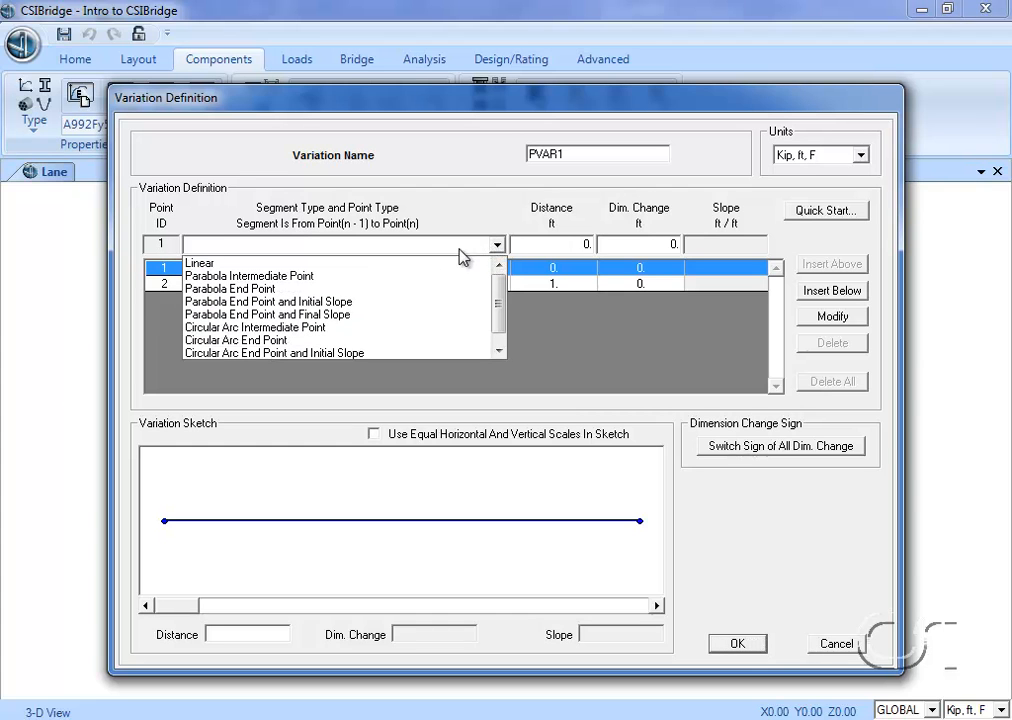
pyautogui.click(352, 301)
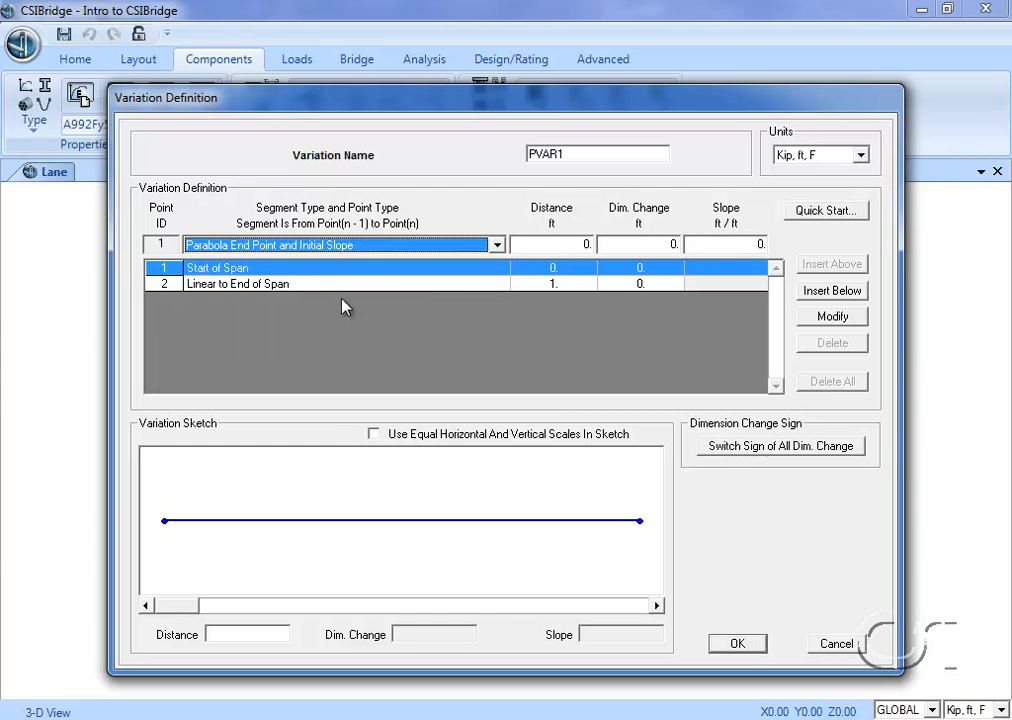
pyautogui.doubleClick(581, 244)
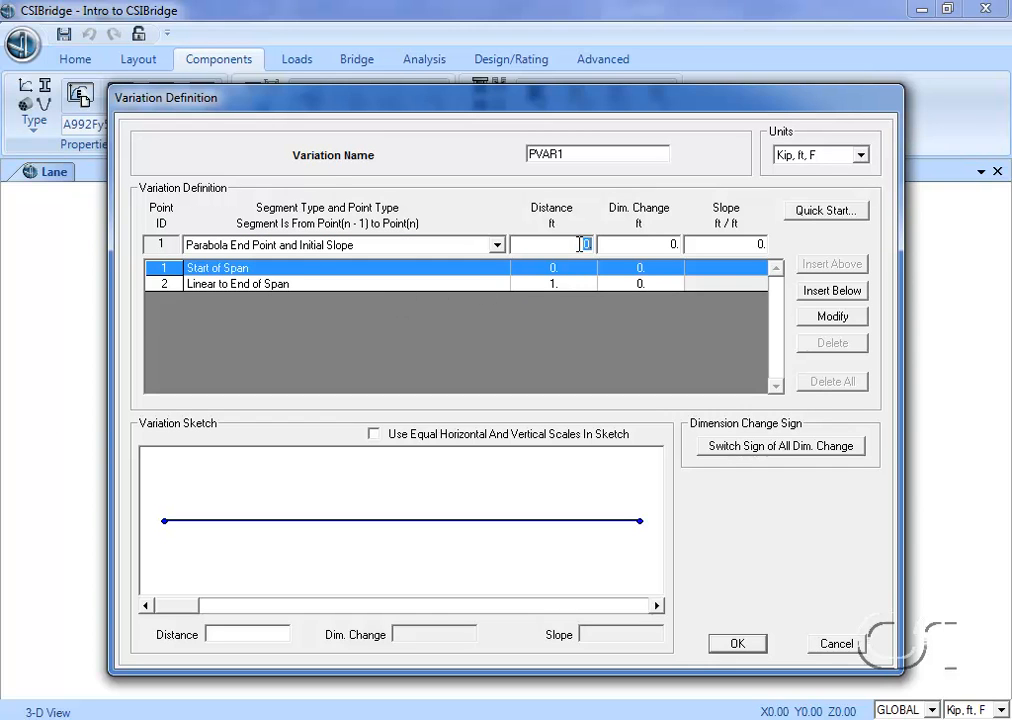
pyautogui.write('90')
pyautogui.doubleClick(676, 244)
pyautogui.write('5')
pyautogui.click(813, 292)
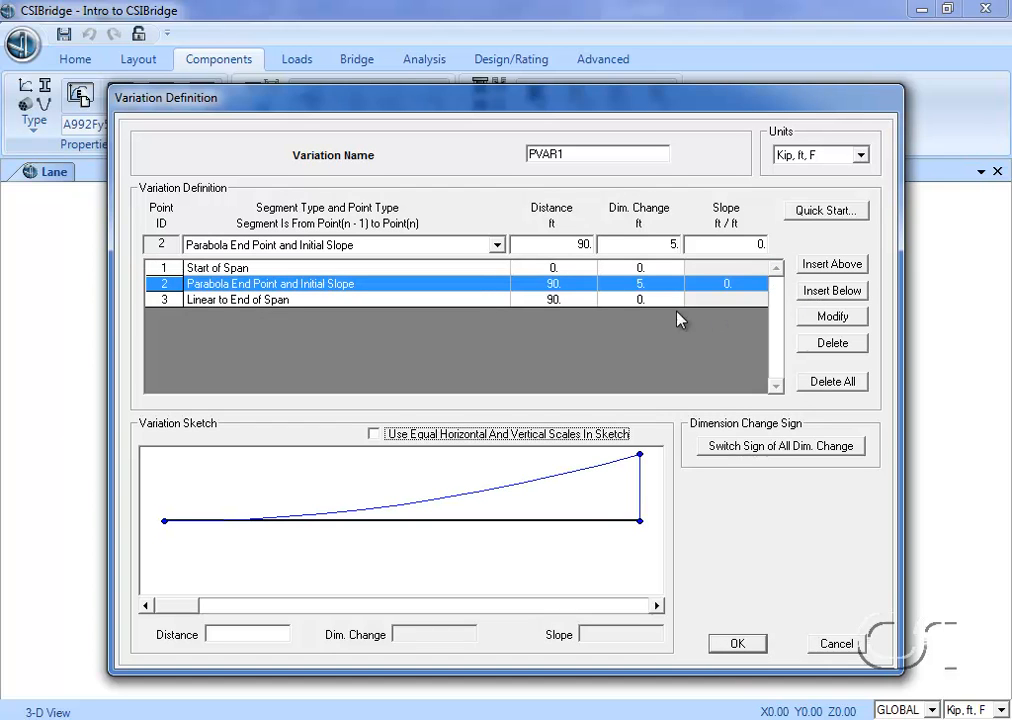
# Step: Set the variation's linear end-of-span point to 100 ft distance and 5 ft dimension change, and accept the variation
pyautogui.click(495, 299)
pyautogui.doubleClick(571, 244)
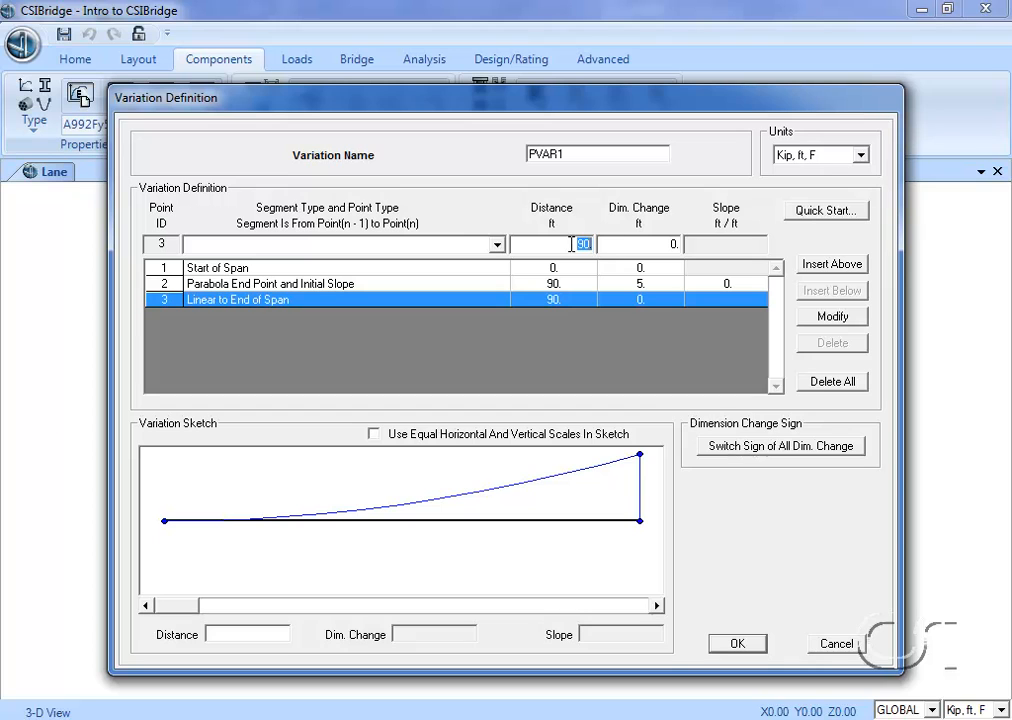
pyautogui.write('100')
pyautogui.doubleClick(669, 244)
pyautogui.write('5')
pyautogui.click(831, 316)
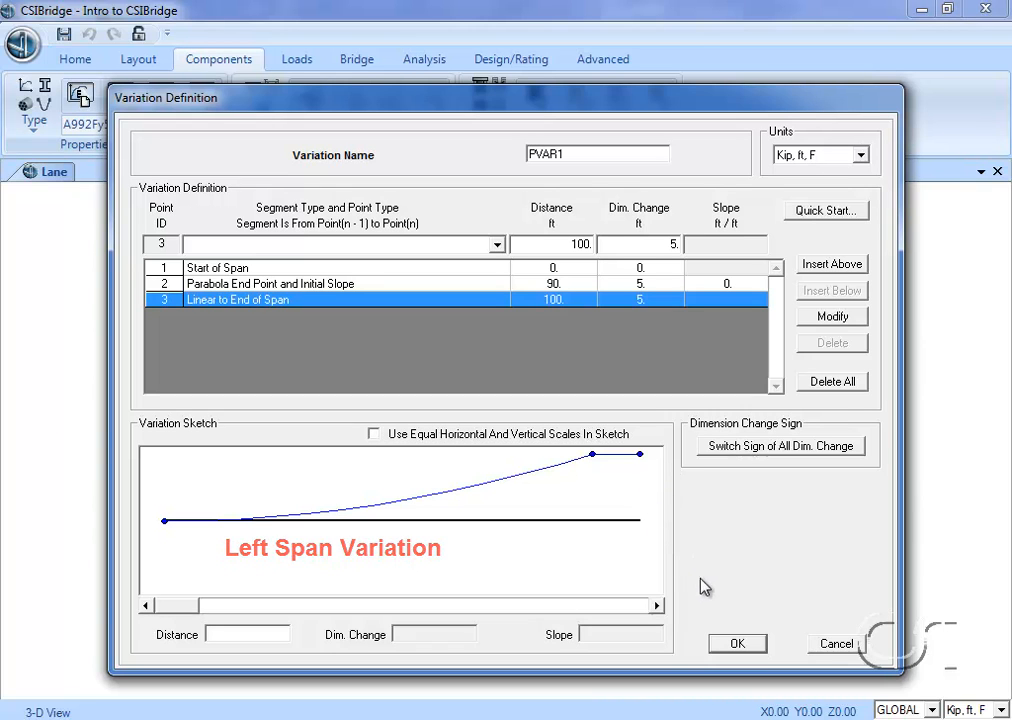
pyautogui.click(737, 645)
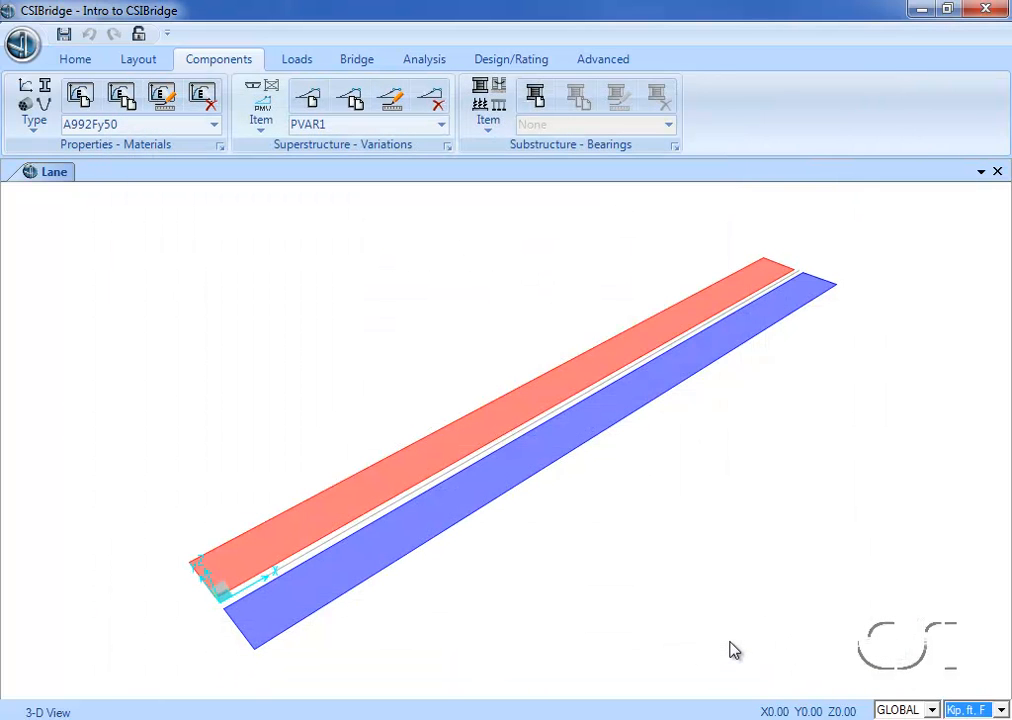
# Step: Create a second parametric variation and set the dimension change at its start of span to 5 ft
pyautogui.click(314, 112)
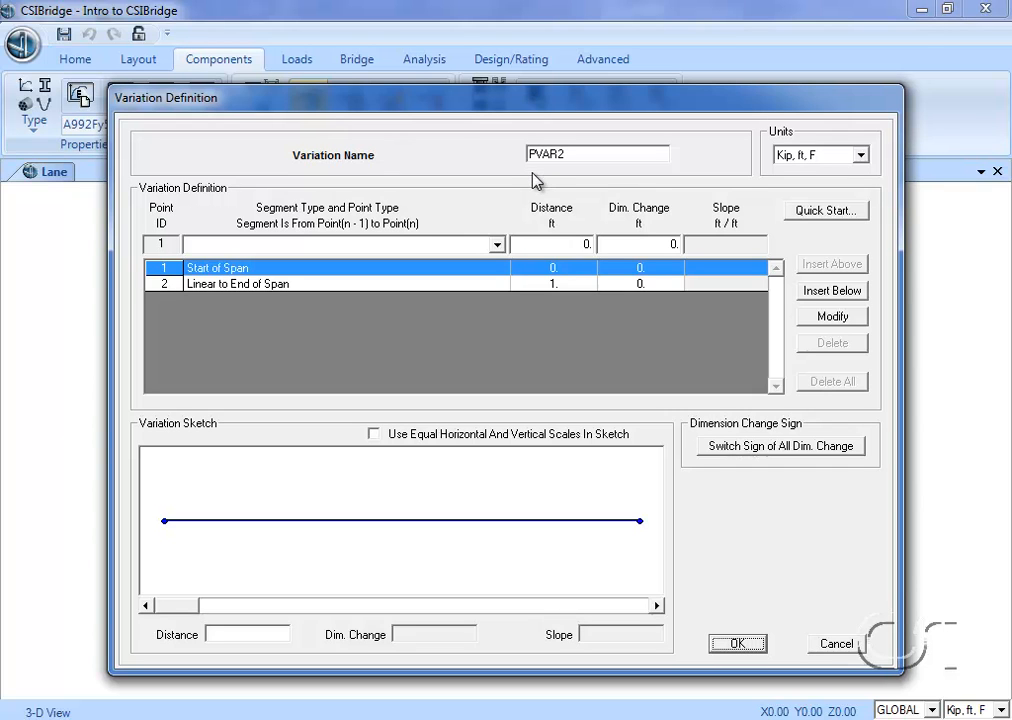
pyautogui.click(656, 244)
pyautogui.write('5')
pyautogui.click(826, 316)
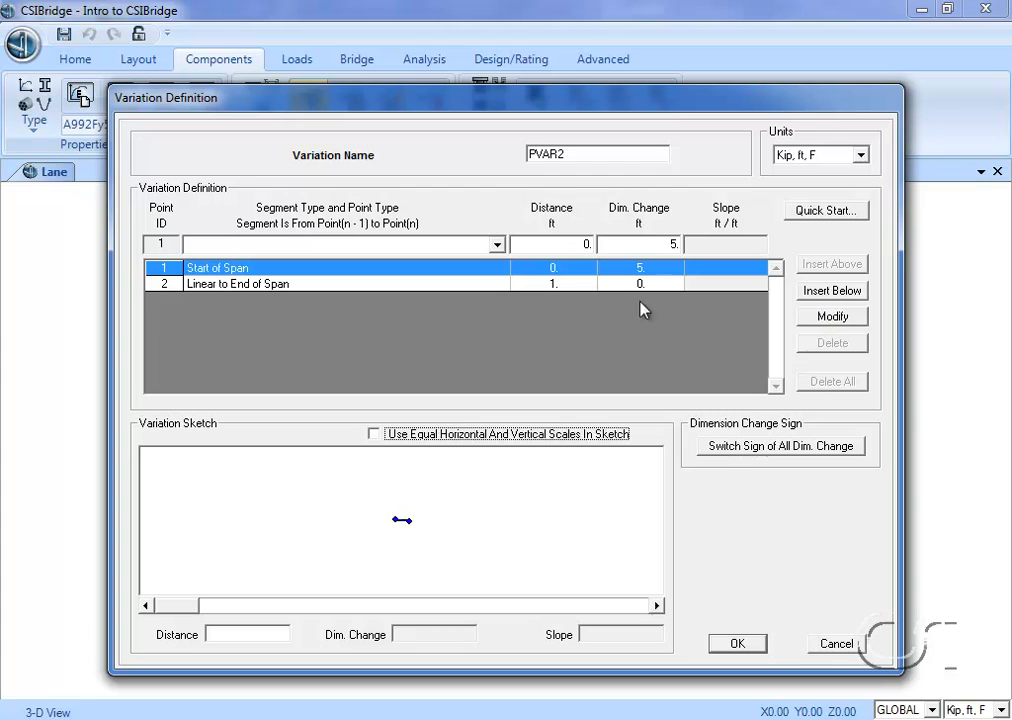
# Step: Insert a Linear segment after the start of span, ending at 10 ft with a 5 ft dimension change
pyautogui.click(496, 245)
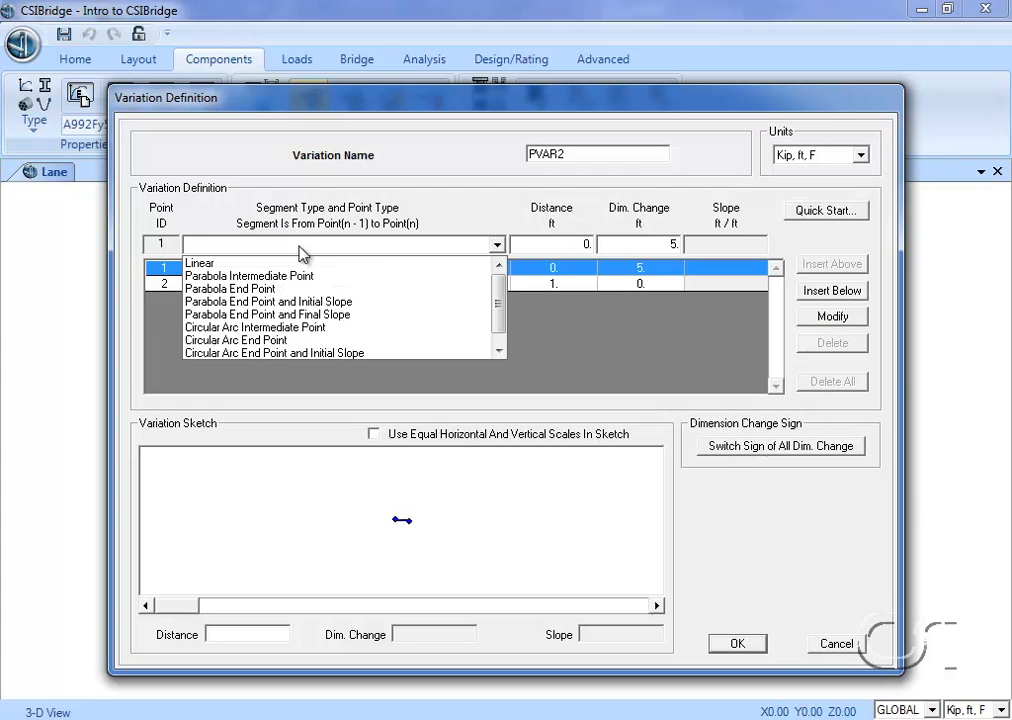
pyautogui.click(236, 264)
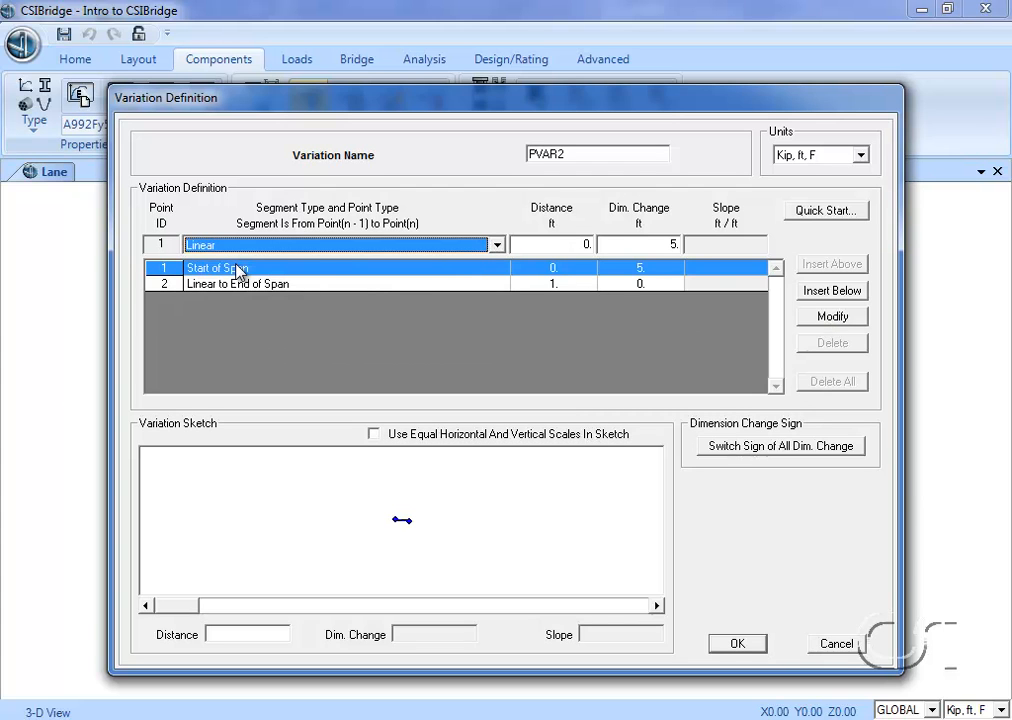
pyautogui.click(556, 240)
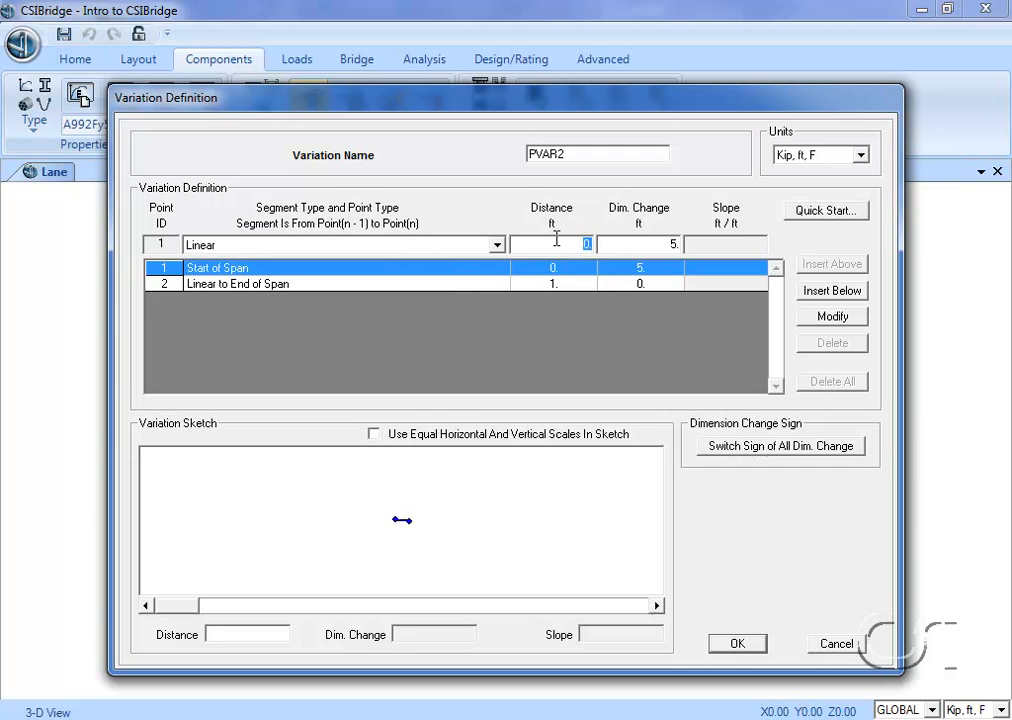
pyautogui.write('10')
pyautogui.click(822, 291)
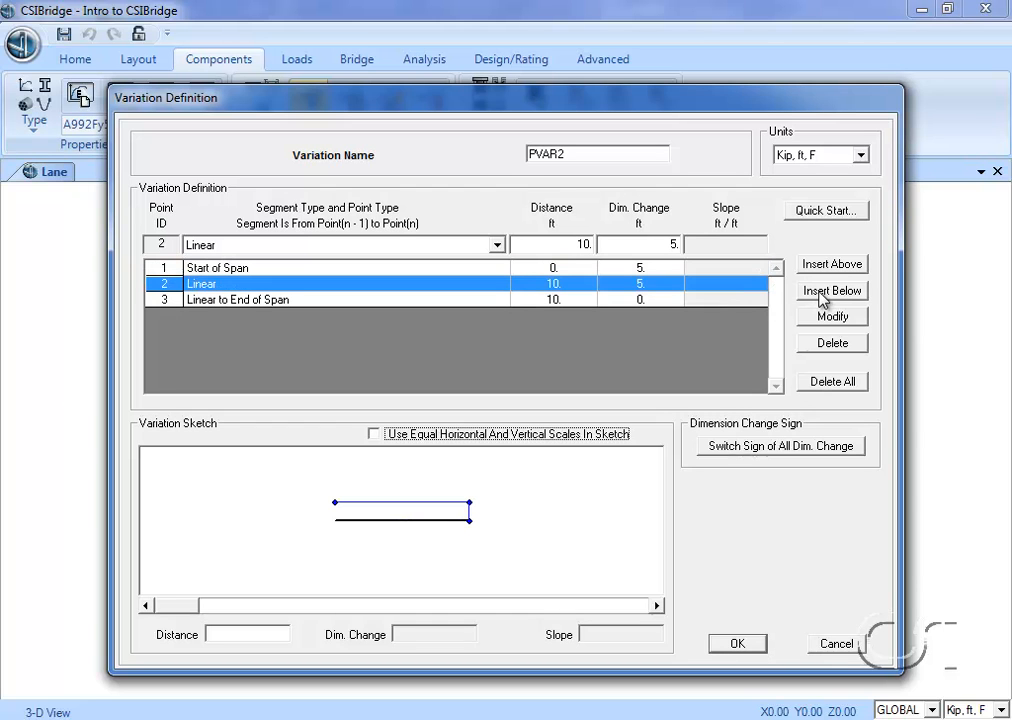
# Step: Insert a Parabola End Point and Final Slope segment at 100 ft with 0 dimension change below the linear segment, and accept the variation
pyautogui.click(471, 246)
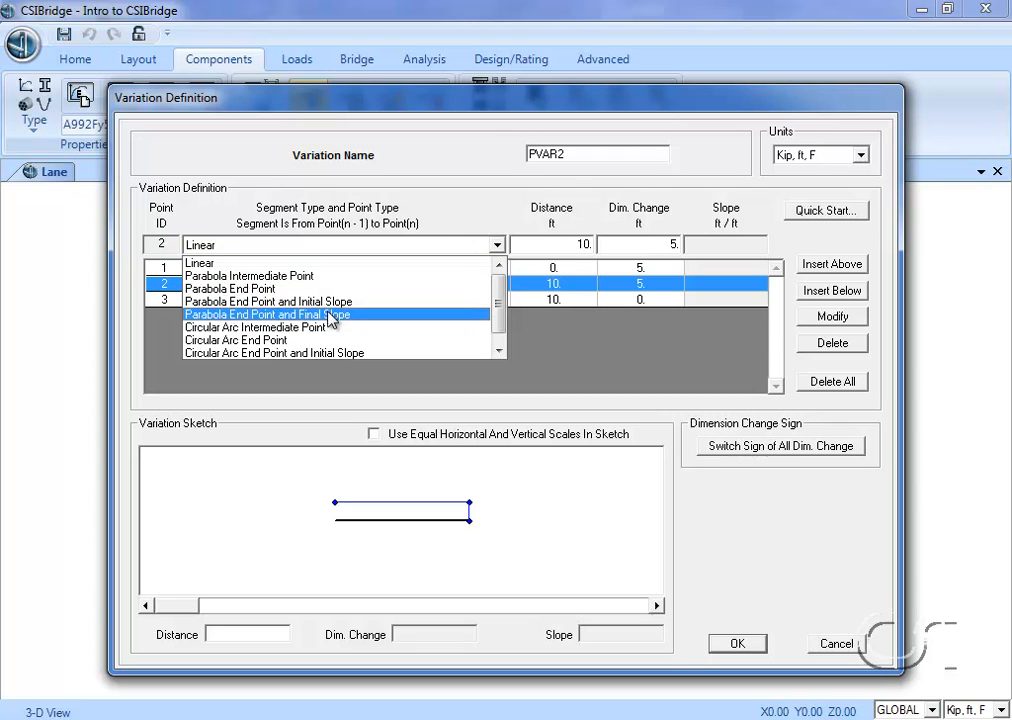
pyautogui.click(333, 315)
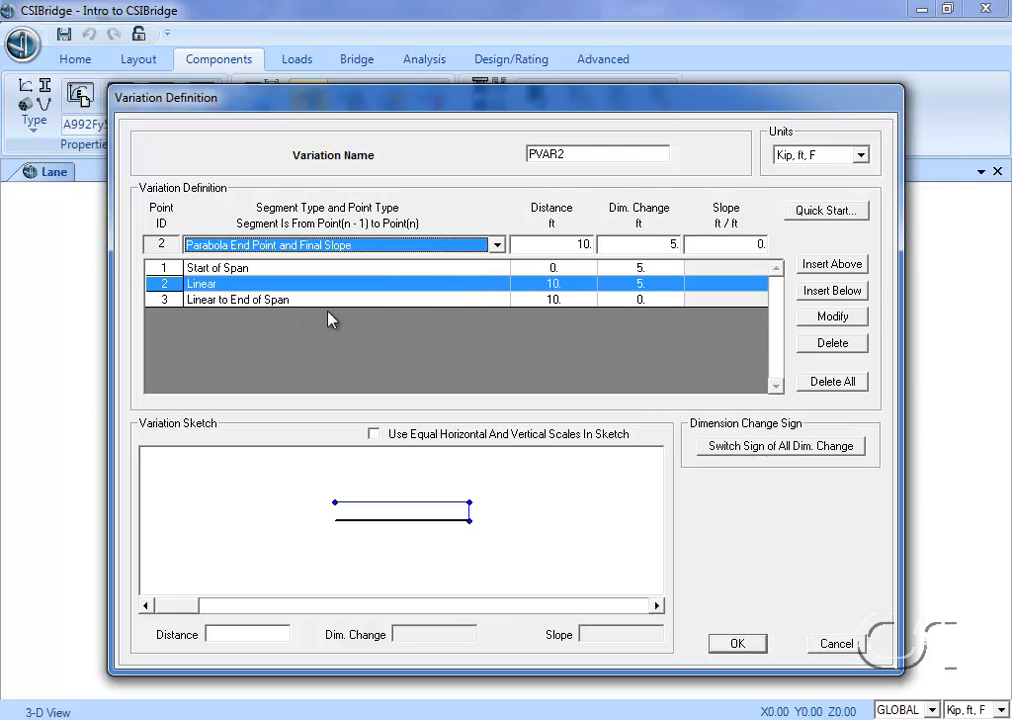
pyautogui.doubleClick(585, 245)
pyautogui.write('100')
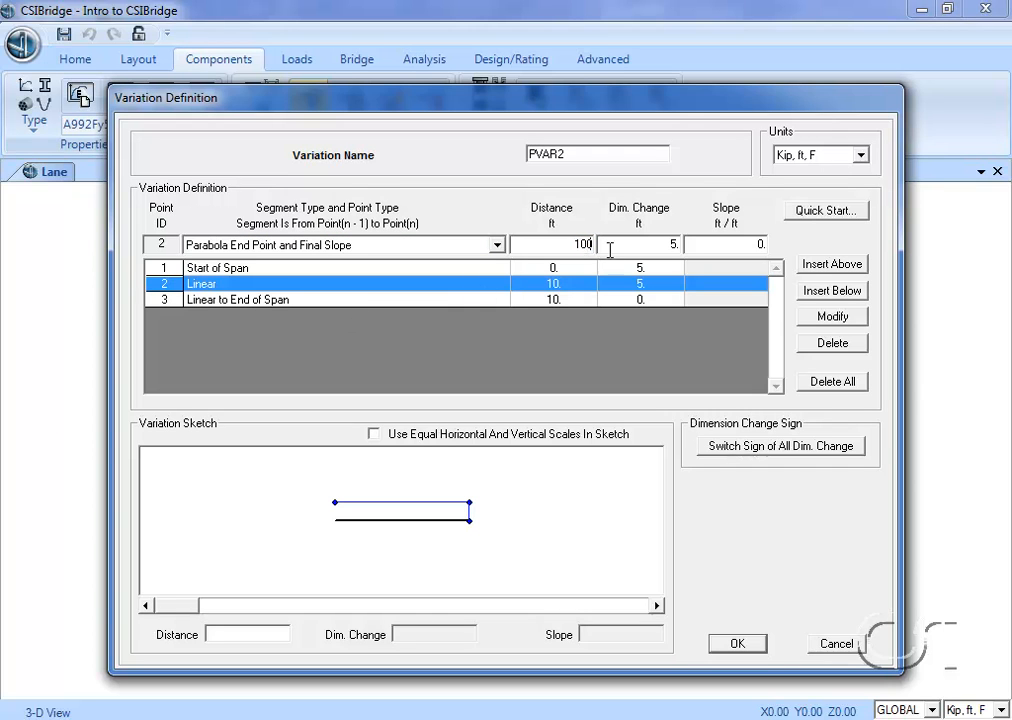
pyautogui.doubleClick(658, 246)
pyautogui.write('0')
pyautogui.click(831, 291)
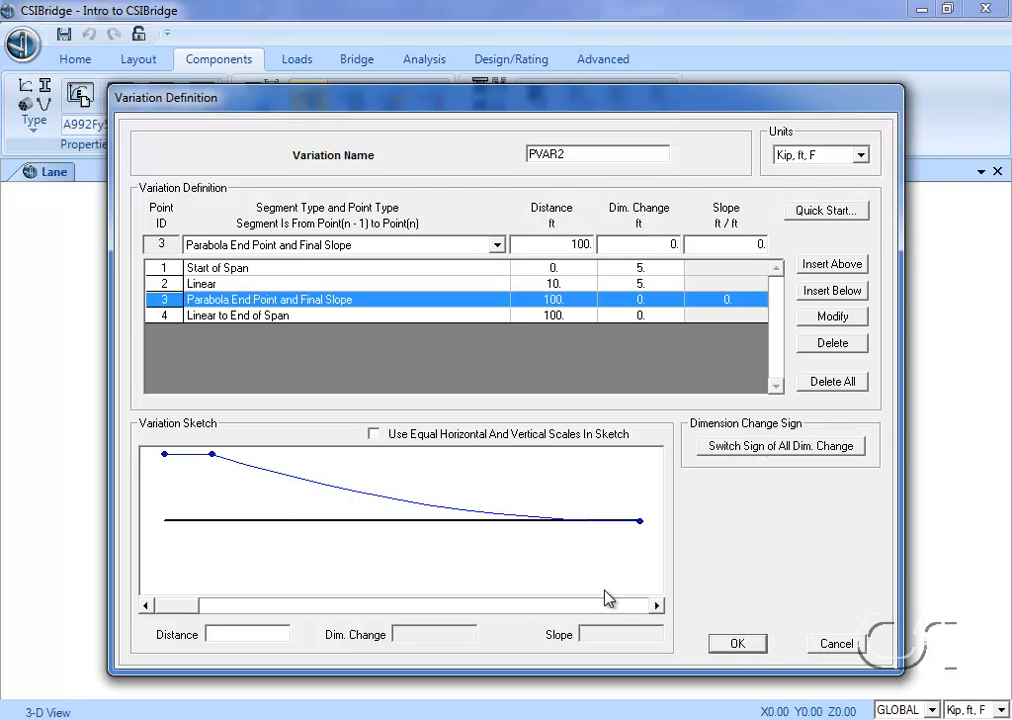
pyautogui.click(737, 645)
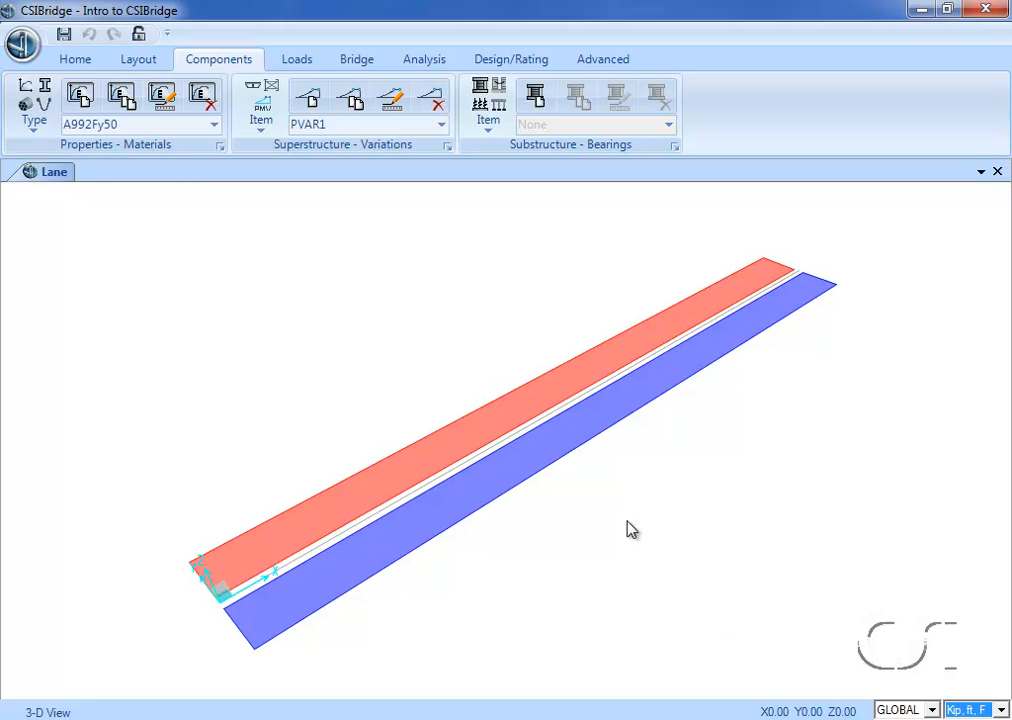
# Step: Add a new bridge bearing to the substructure components and name it BEARING
pyautogui.click(481, 121)
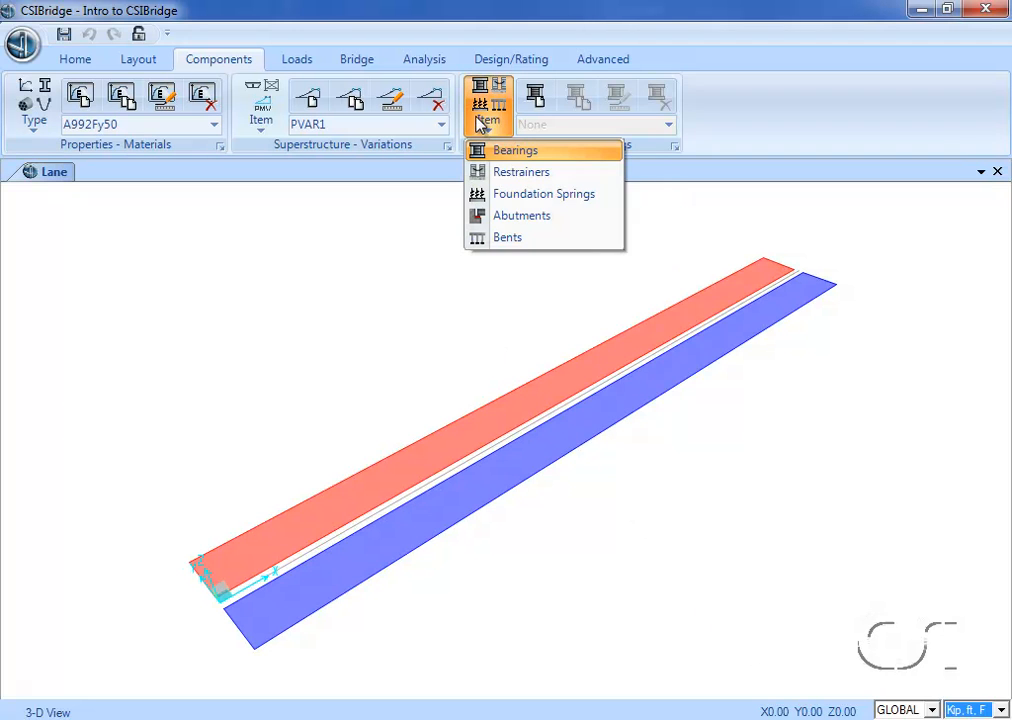
pyautogui.click(513, 153)
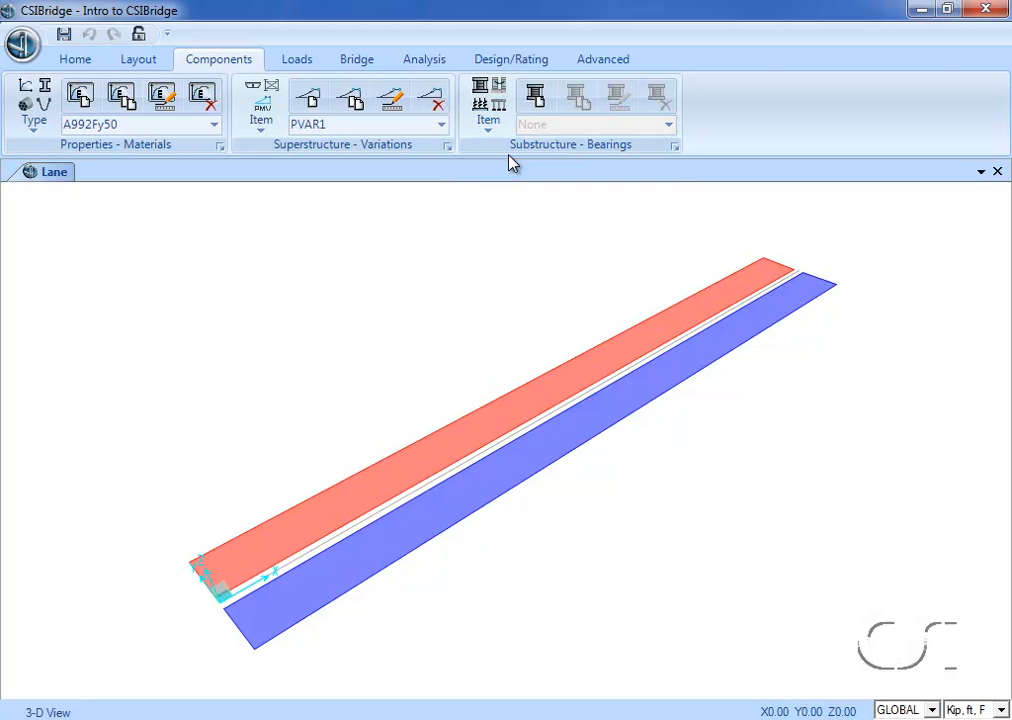
pyautogui.click(536, 95)
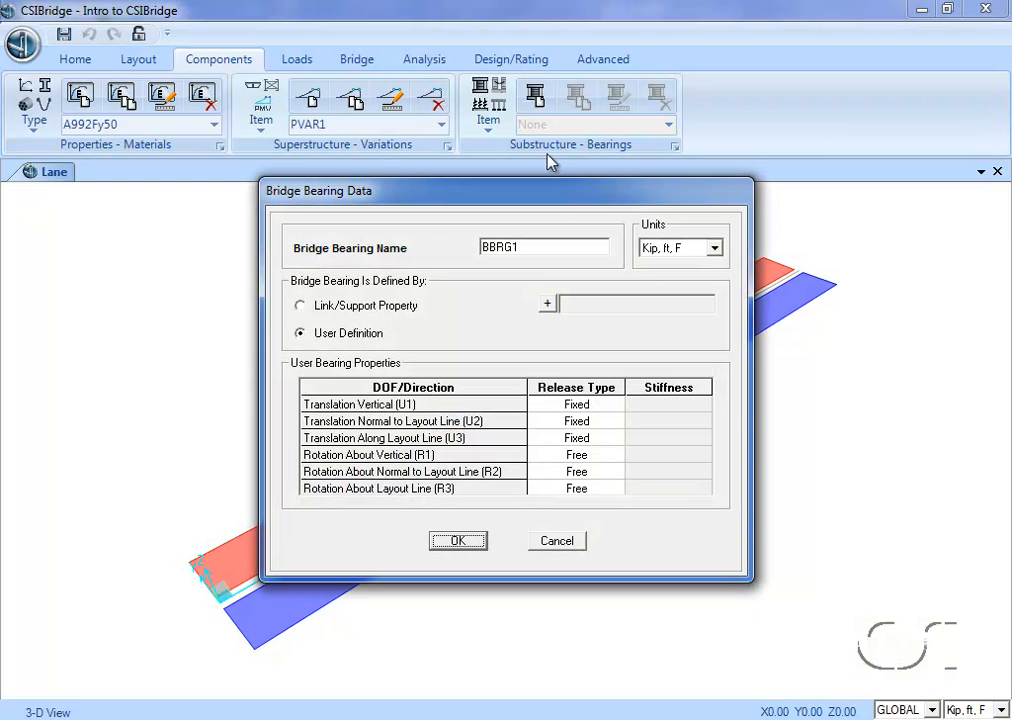
pyautogui.doubleClick(546, 246)
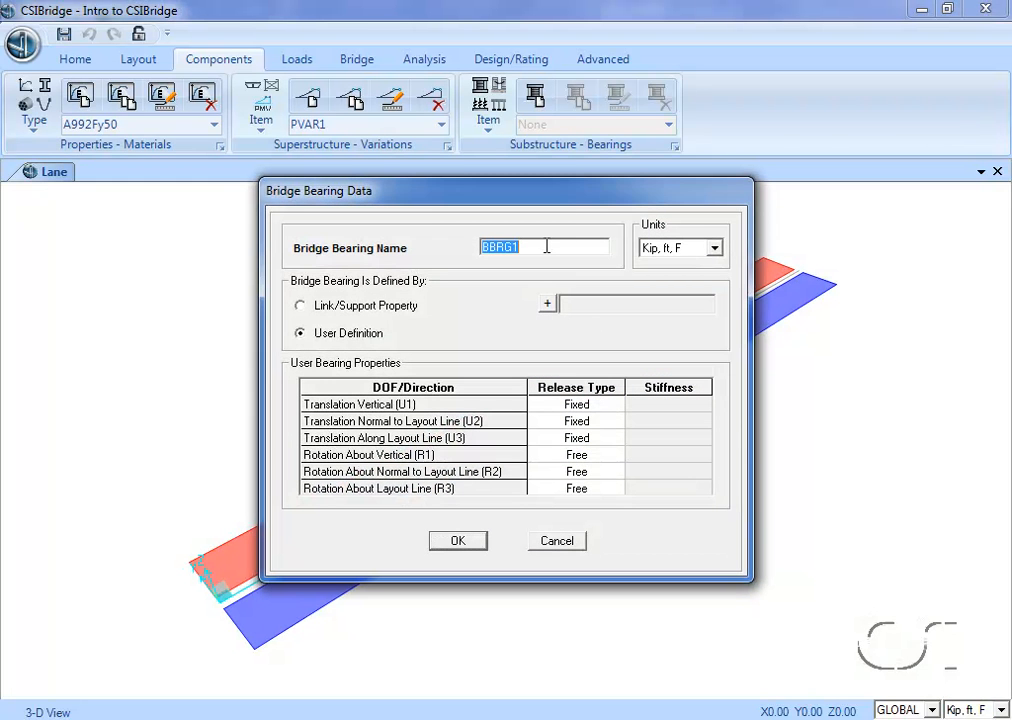
pyautogui.write('BEARING')
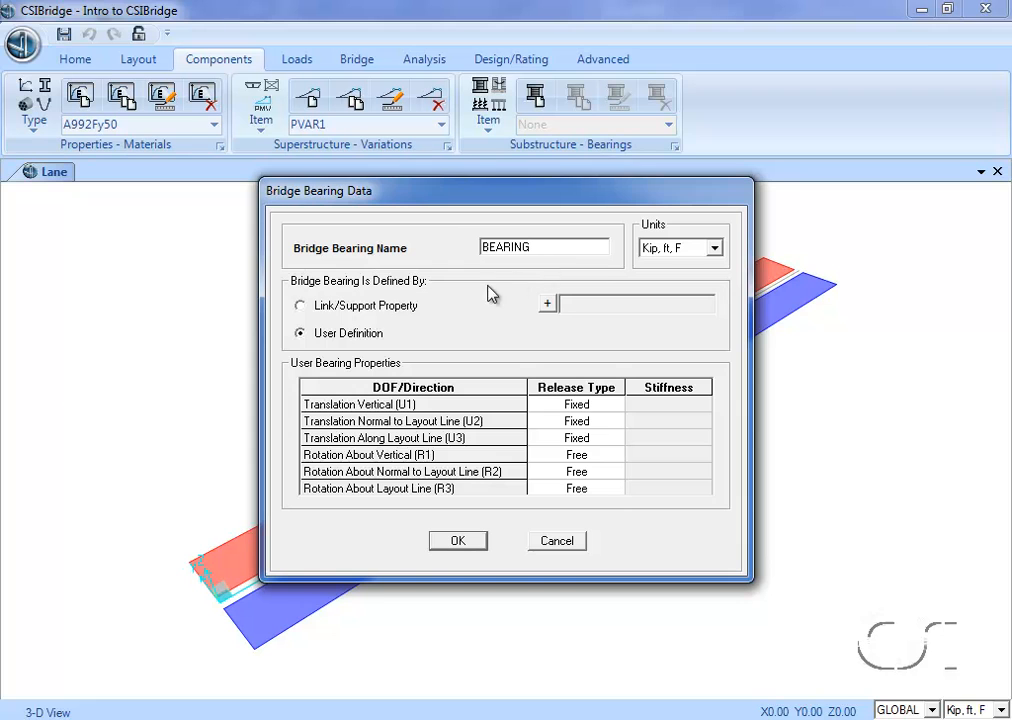
# Step: Keep the bearing on User Definition, set Translation Along Layout Line (U3) to Free, and accept the bearing
pyautogui.click(300, 307)
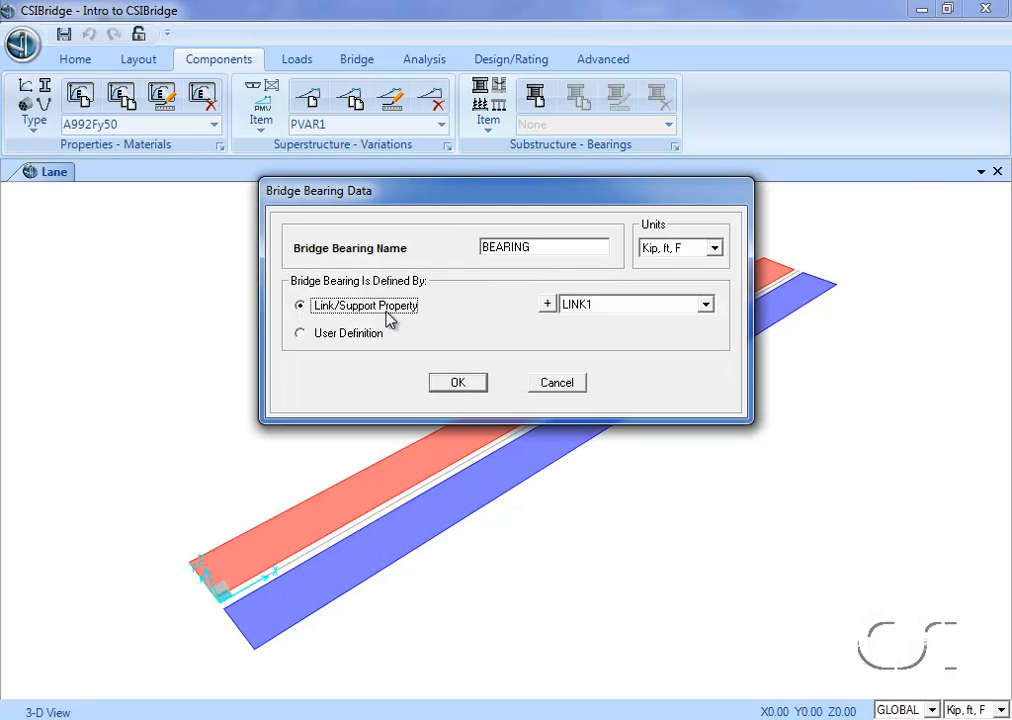
pyautogui.click(309, 340)
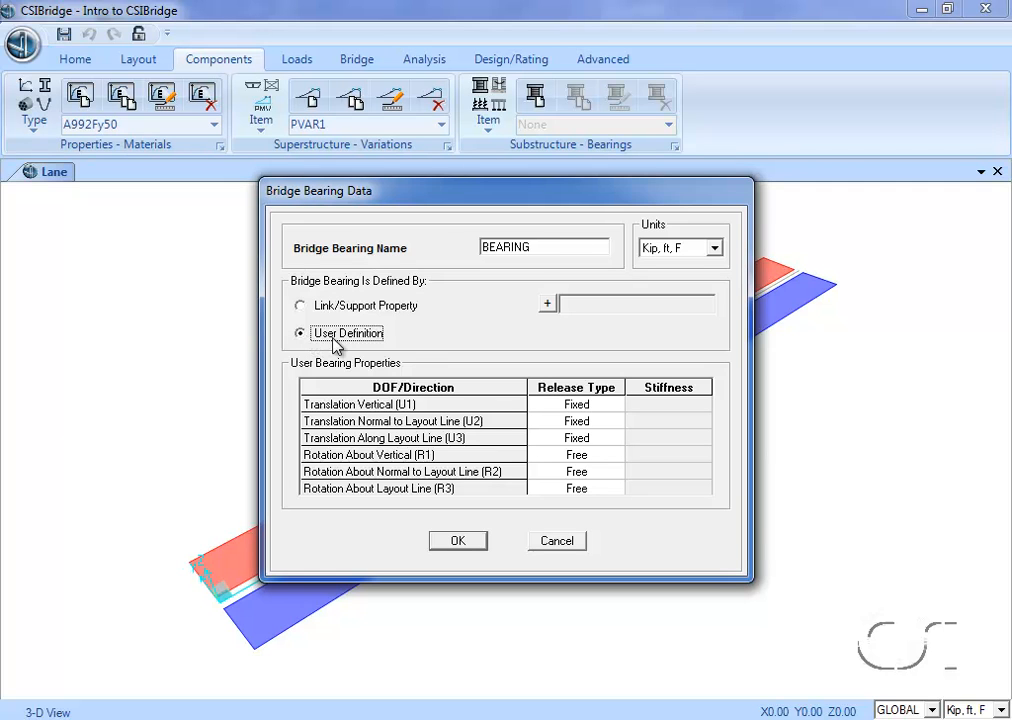
pyautogui.click(582, 442)
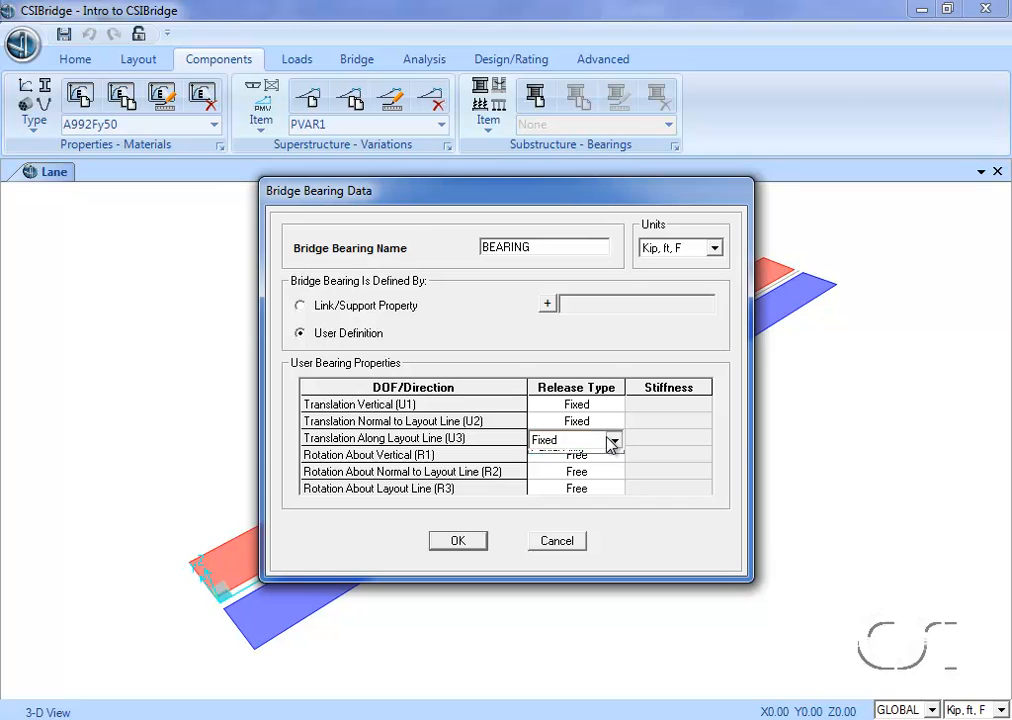
pyautogui.click(613, 440)
pyautogui.click(567, 459)
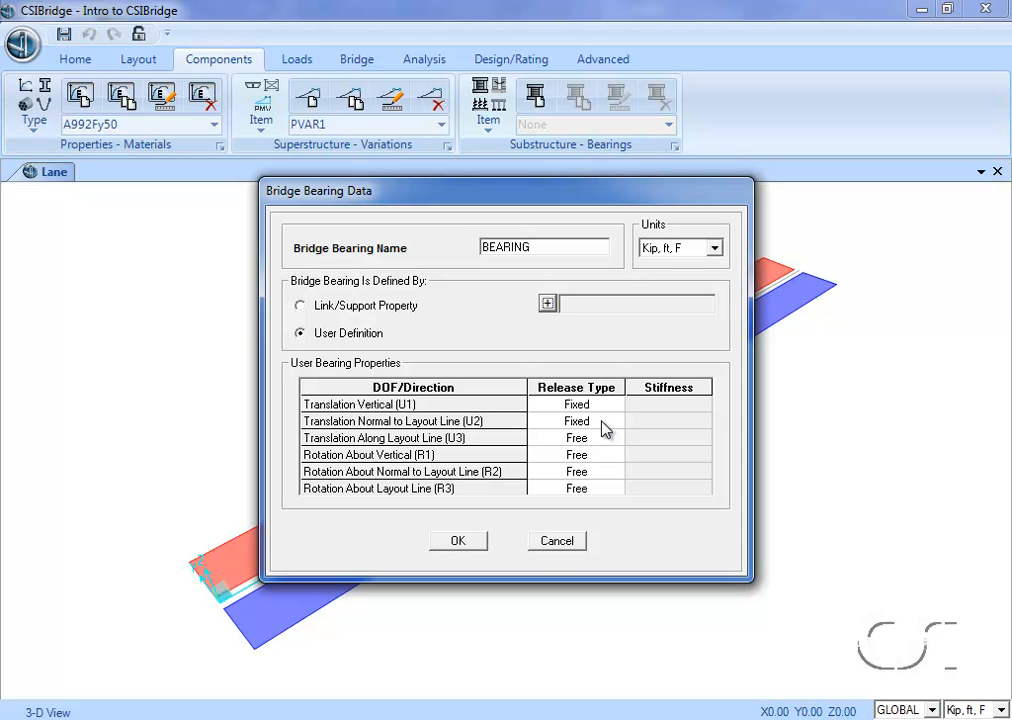
pyautogui.click(457, 541)
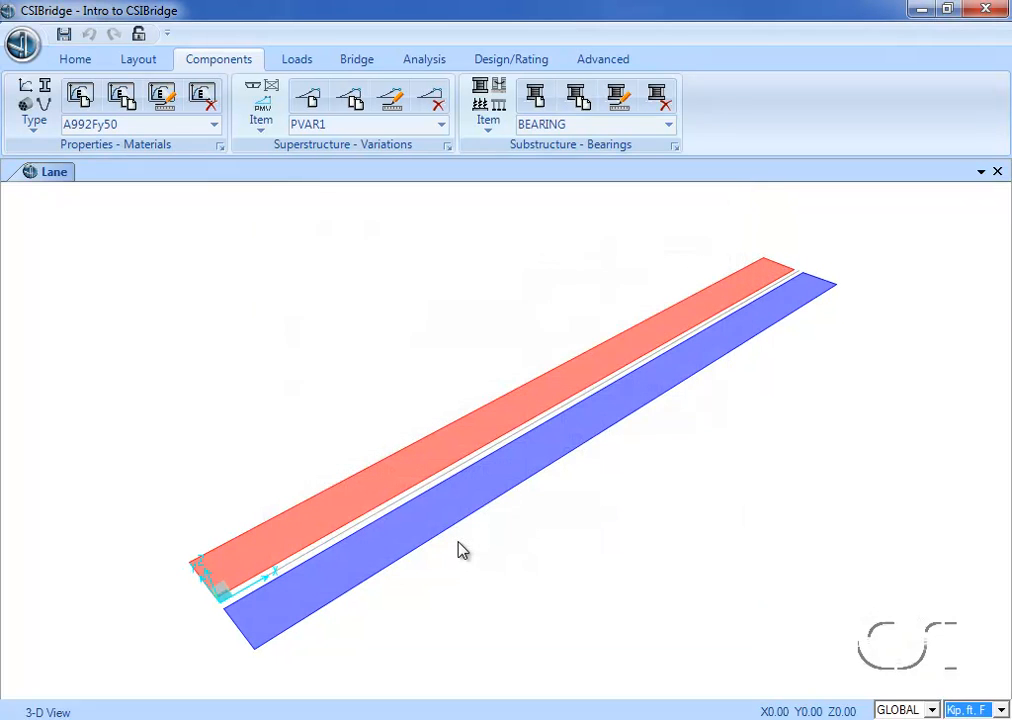
# Step: Add a new foundation spring to the substructure components and name it FOUNDSPRING
pyautogui.click(495, 99)
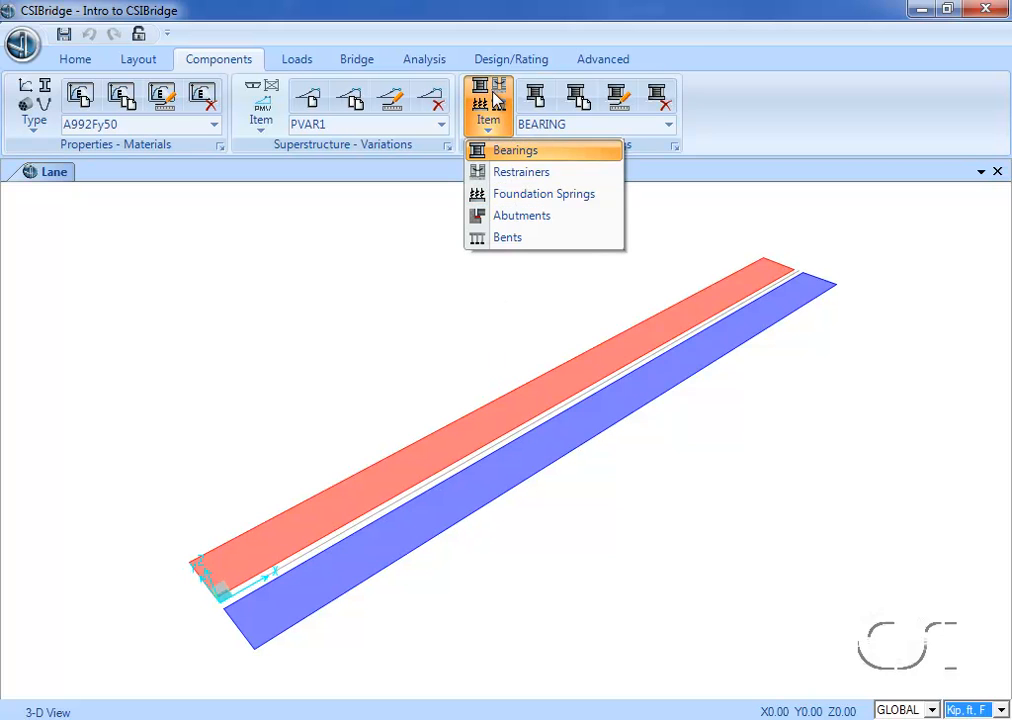
pyautogui.click(509, 195)
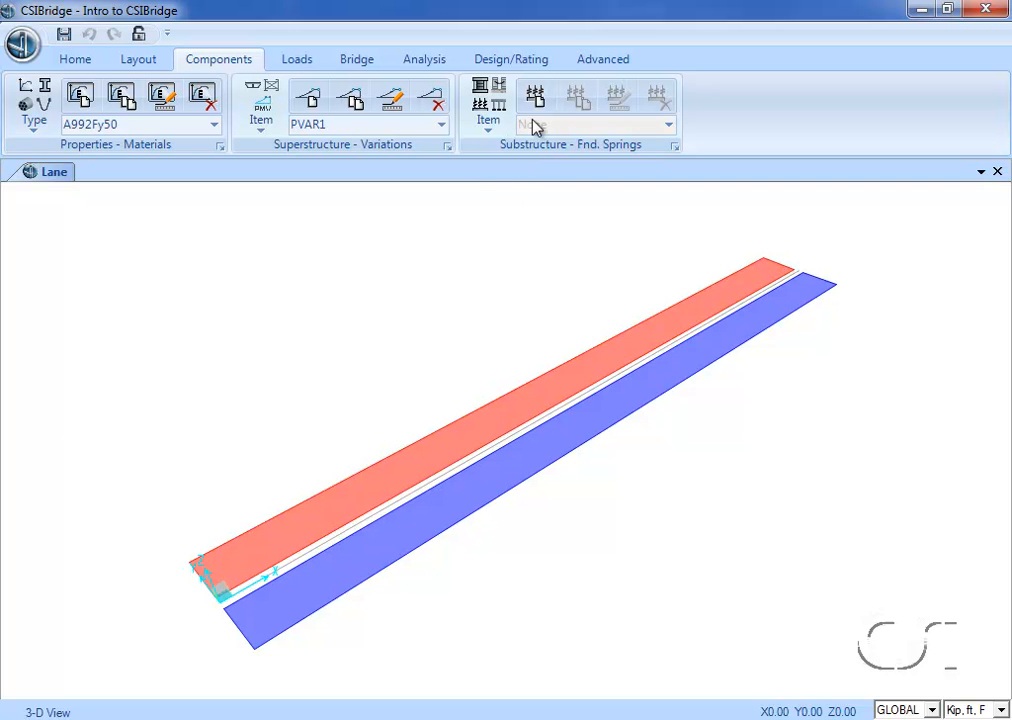
pyautogui.click(536, 100)
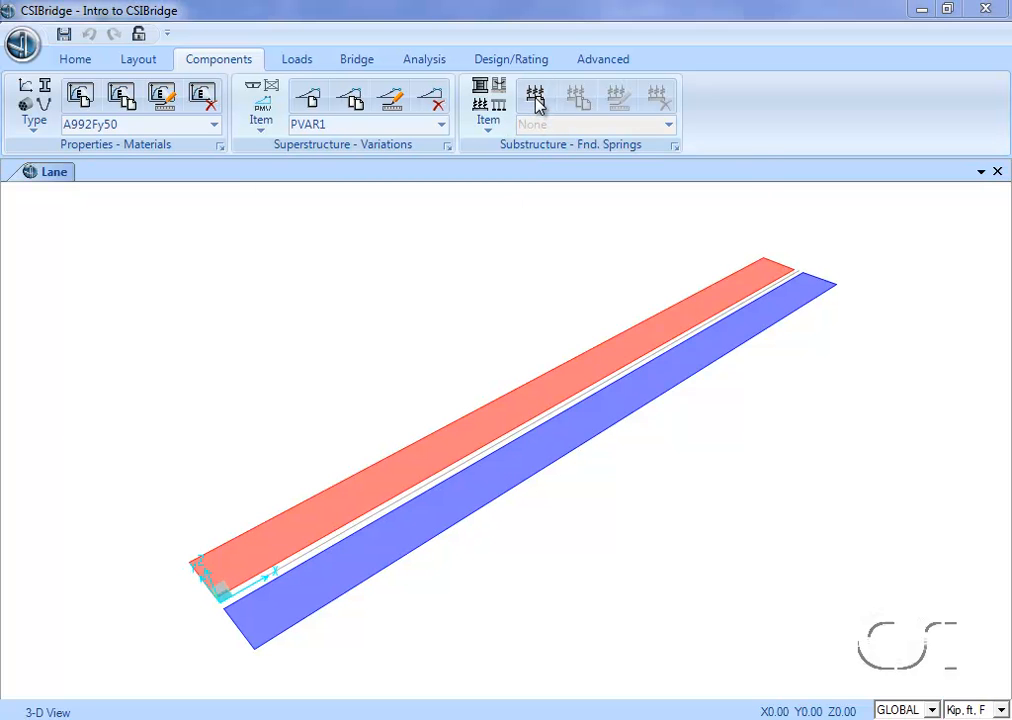
pyautogui.doubleClick(514, 222)
pyautogui.write('F0UNDSPRING')
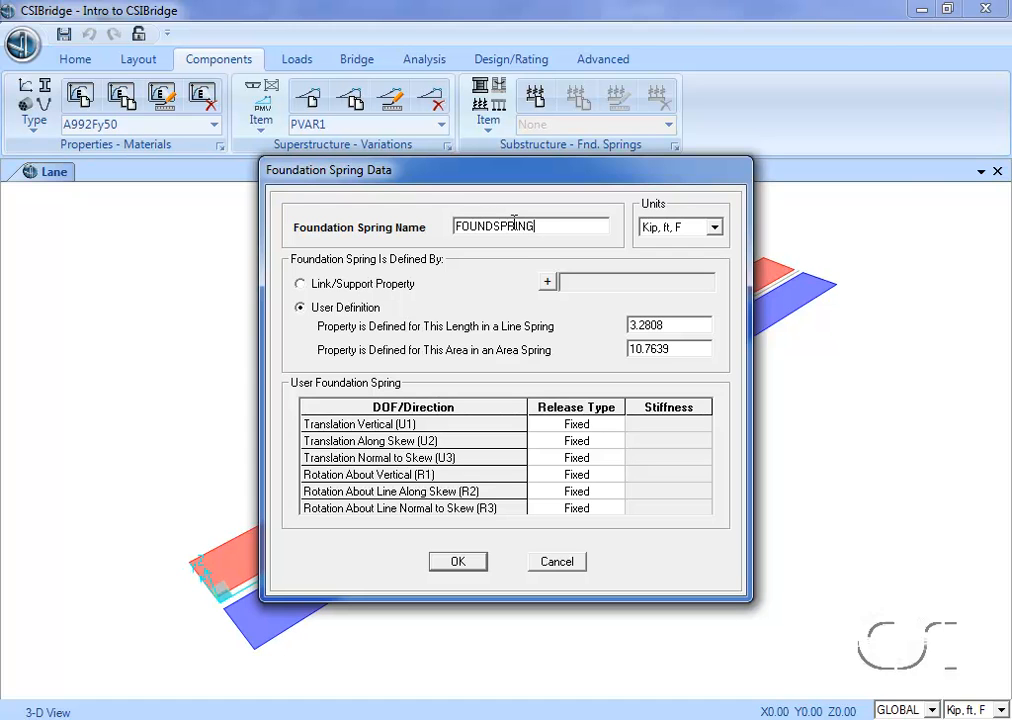
# Step: Try Link/Support Property as the spring definition and Partial Fixity for Translation Along Skew (U2), returning both to User Definition and Fixed
pyautogui.click(300, 284)
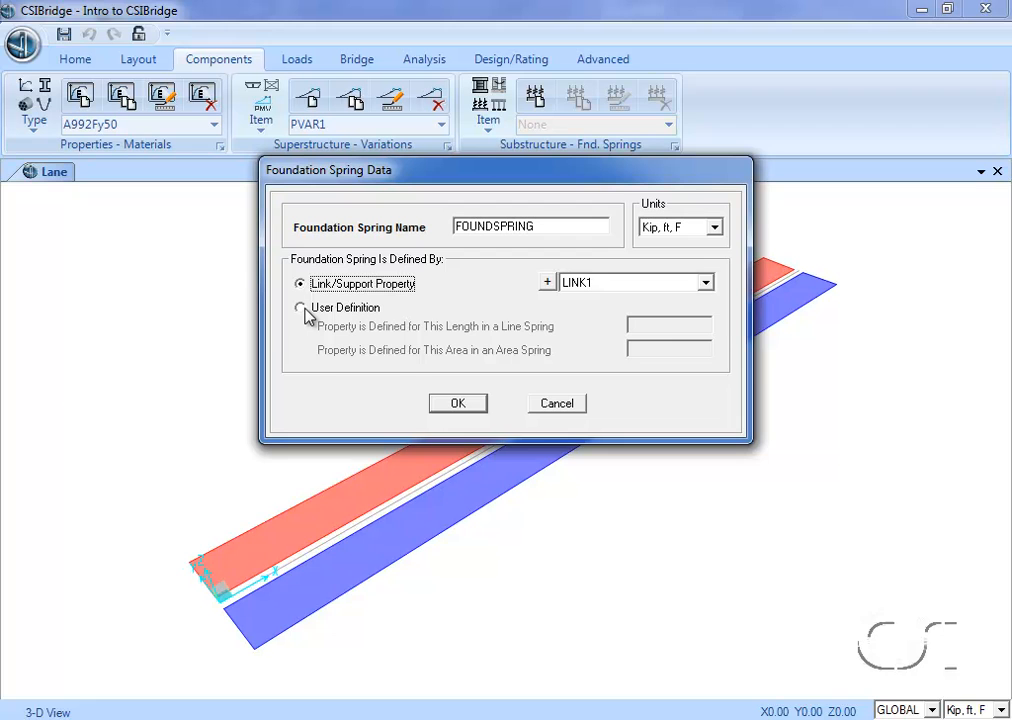
pyautogui.click(301, 308)
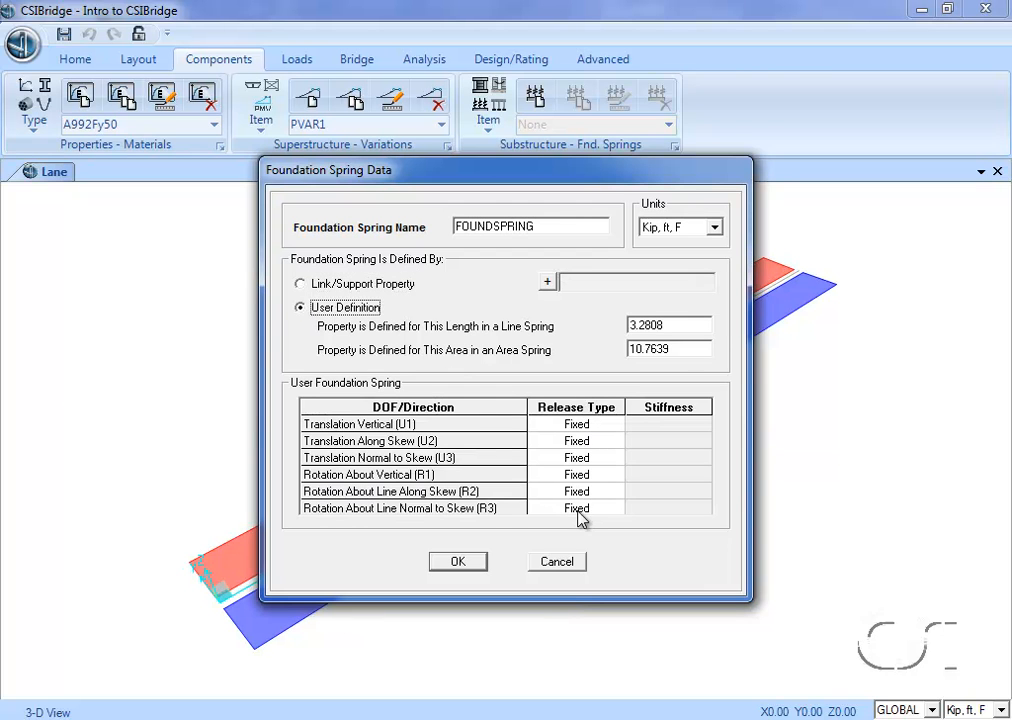
pyautogui.click(579, 443)
pyautogui.click(580, 444)
pyautogui.click(579, 487)
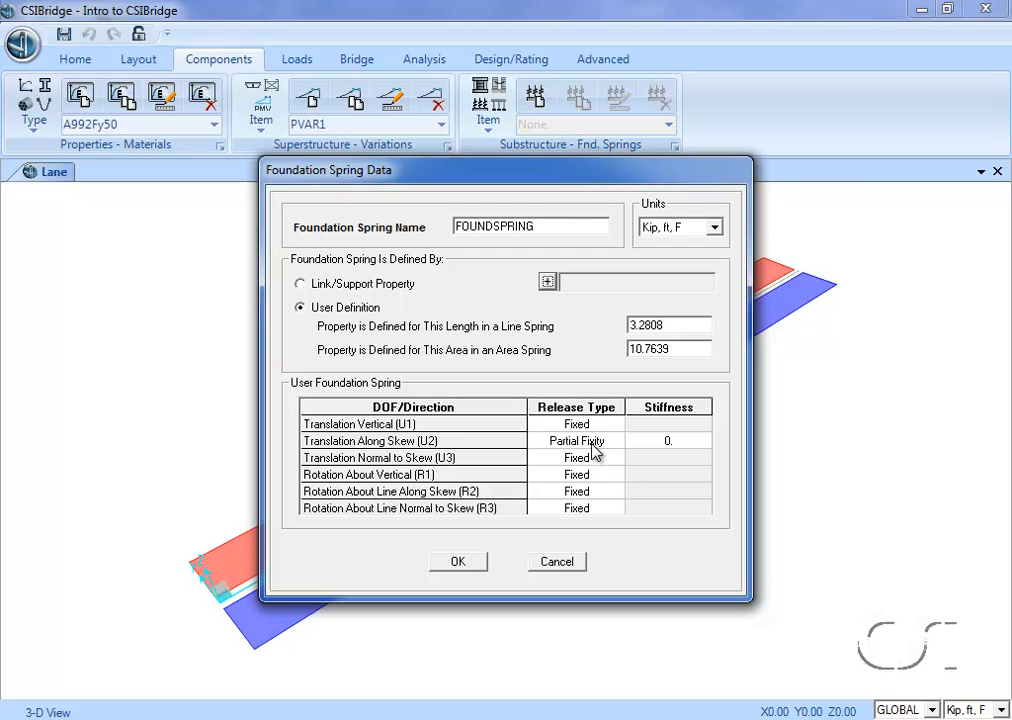
pyautogui.click(595, 446)
pyautogui.click(596, 451)
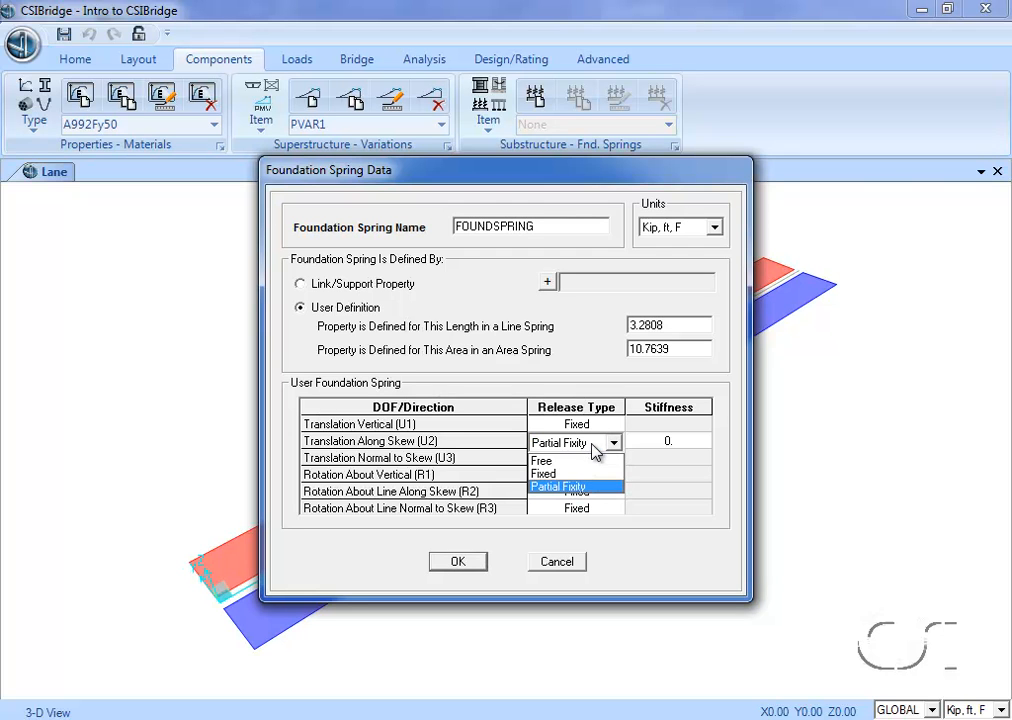
pyautogui.click(567, 474)
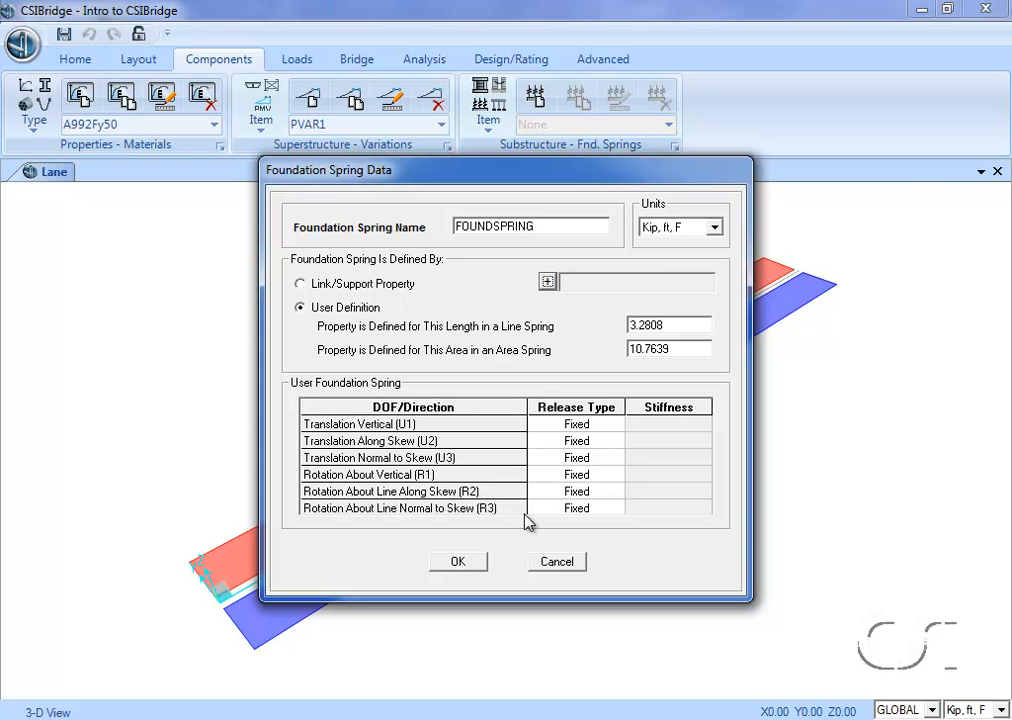
# Step: Accept the foundation spring and switch the substructure components to abutments
pyautogui.click(458, 563)
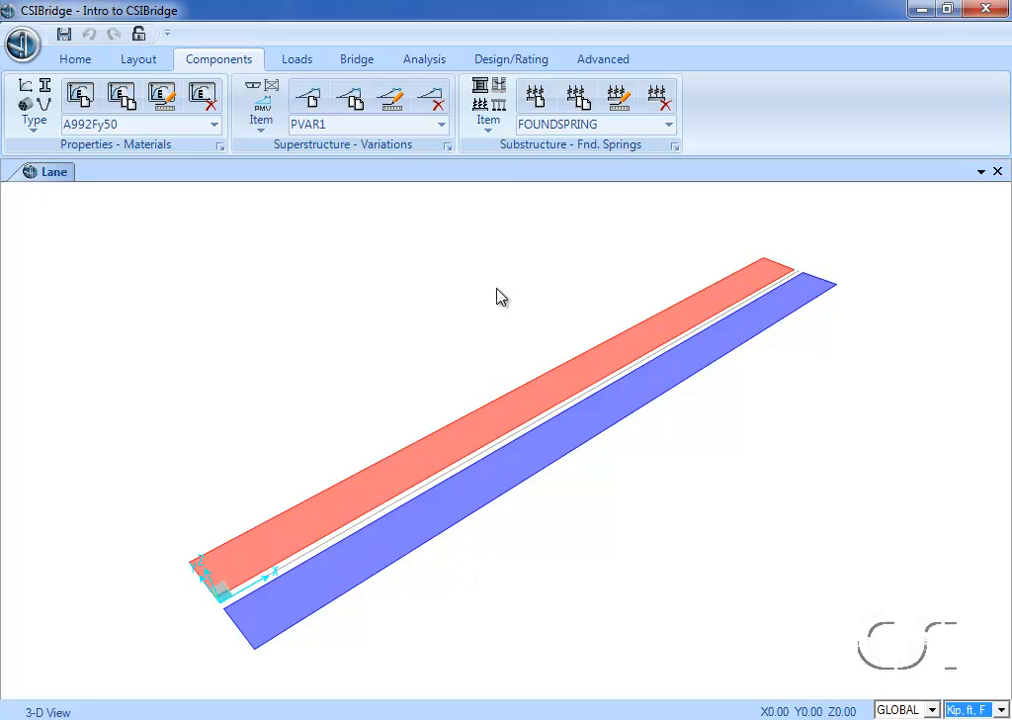
pyautogui.click(505, 130)
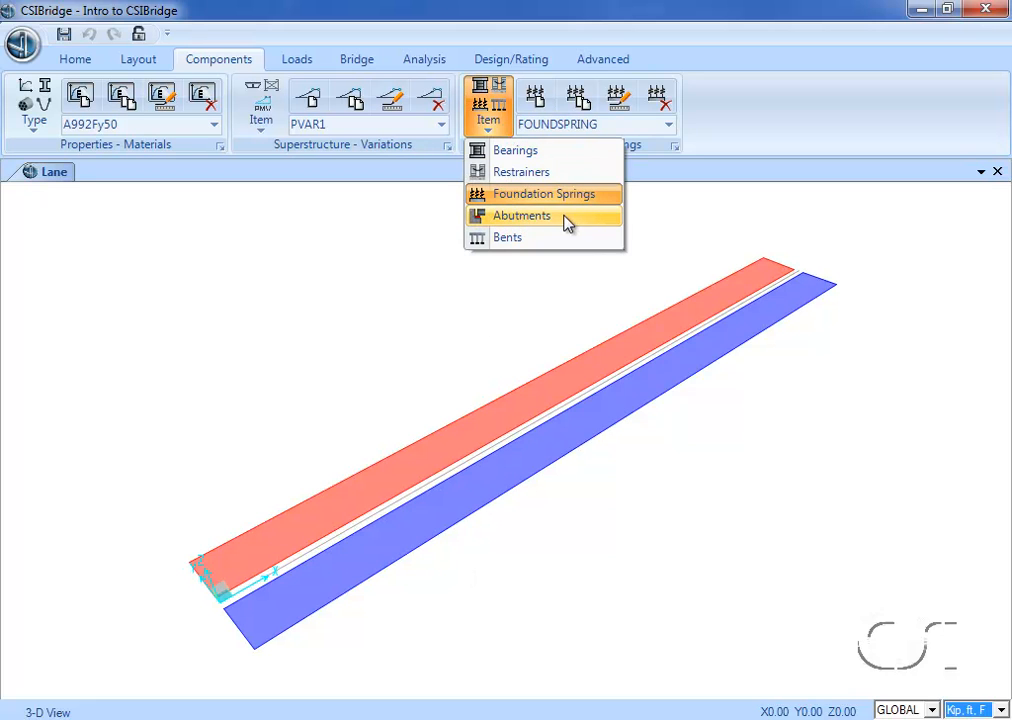
pyautogui.click(510, 218)
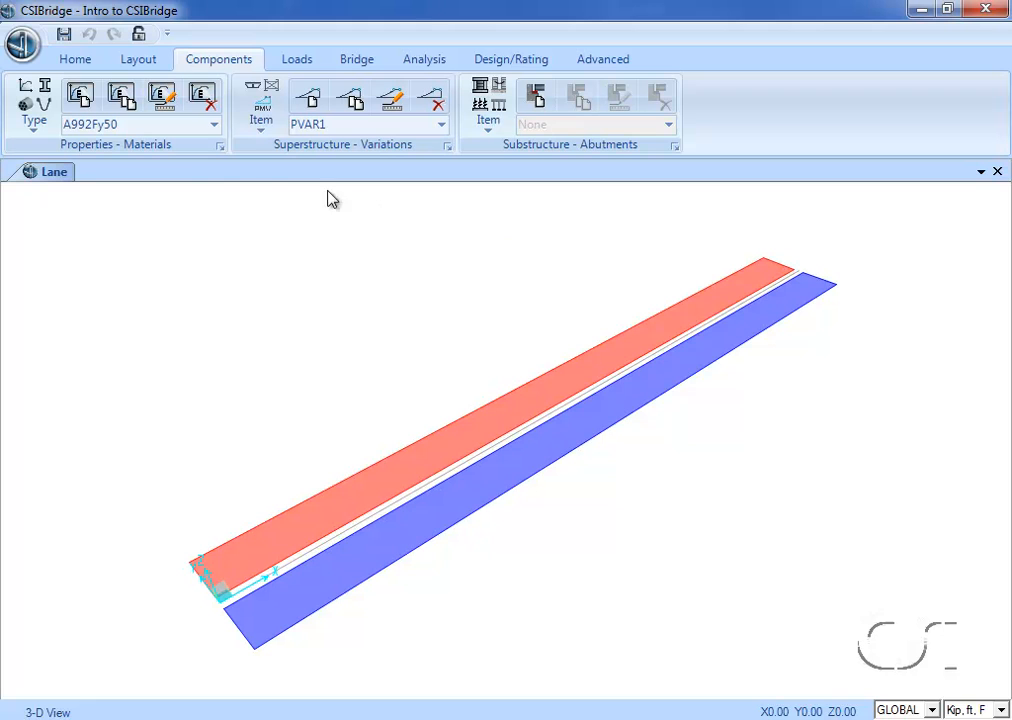
# Step: Switch the properties to frames and start a new rectangular concrete frame section
pyautogui.click(36, 112)
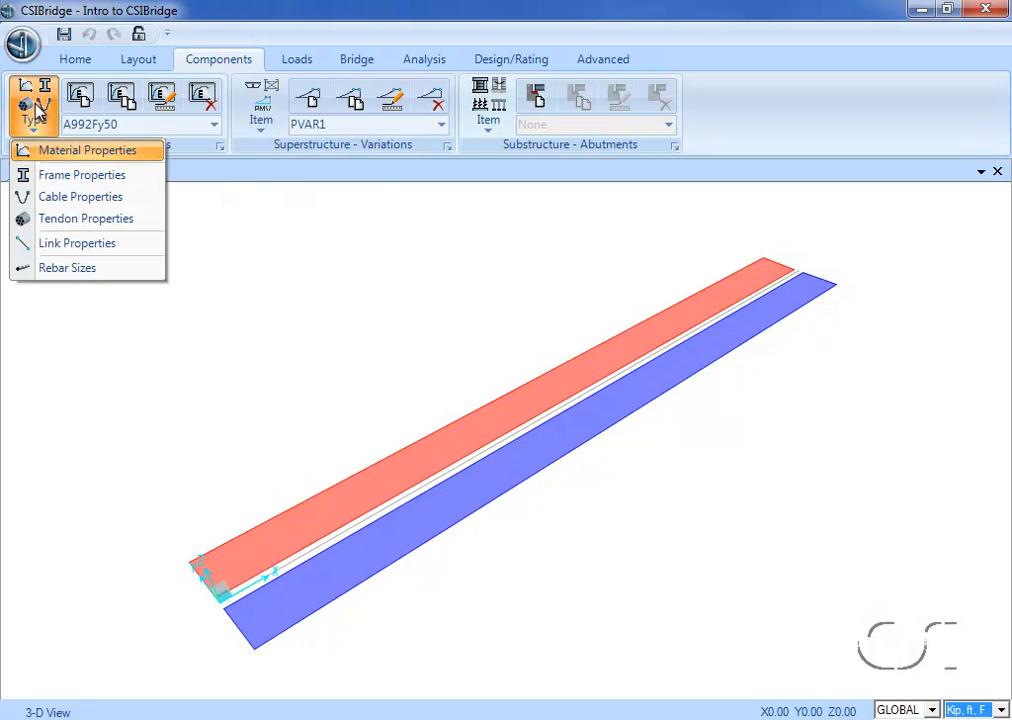
pyautogui.click(90, 178)
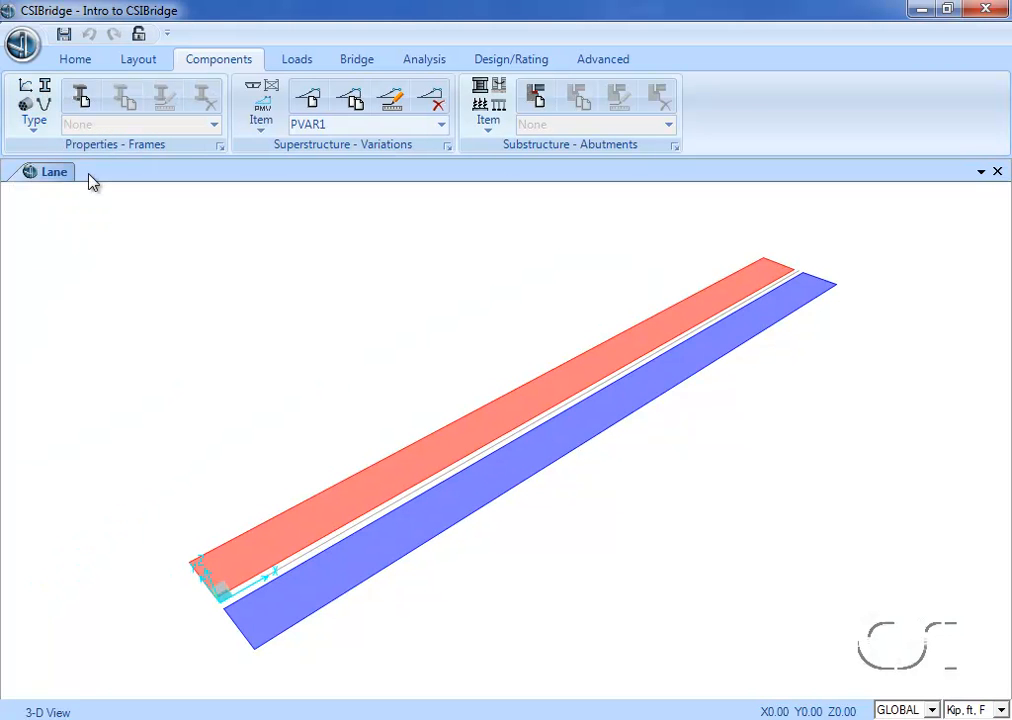
pyautogui.click(93, 100)
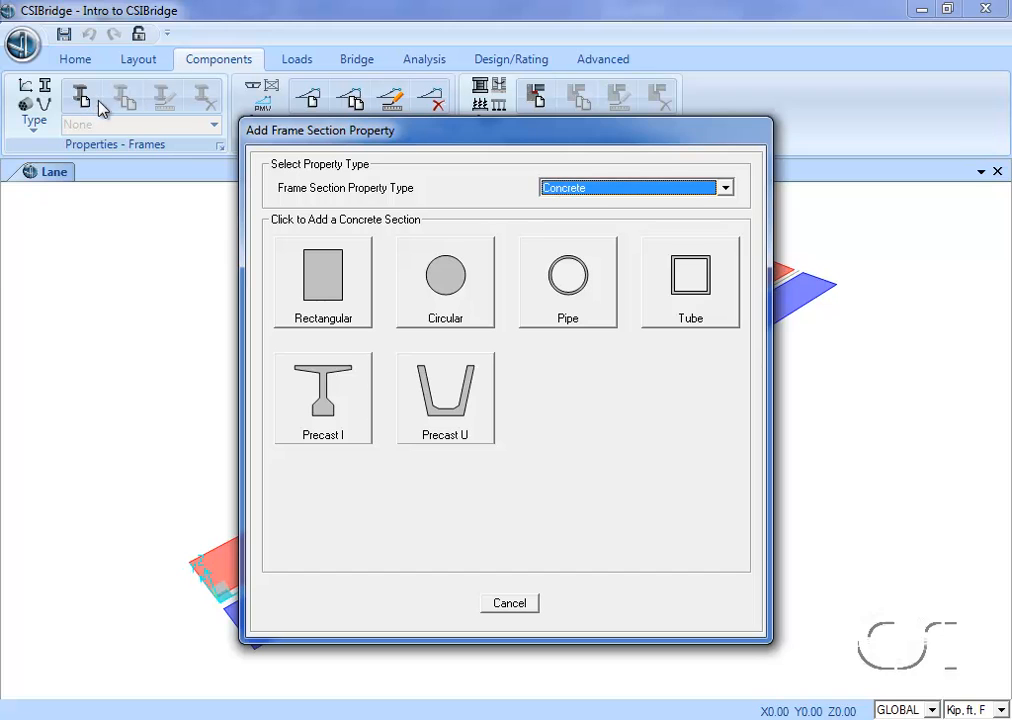
pyautogui.click(562, 190)
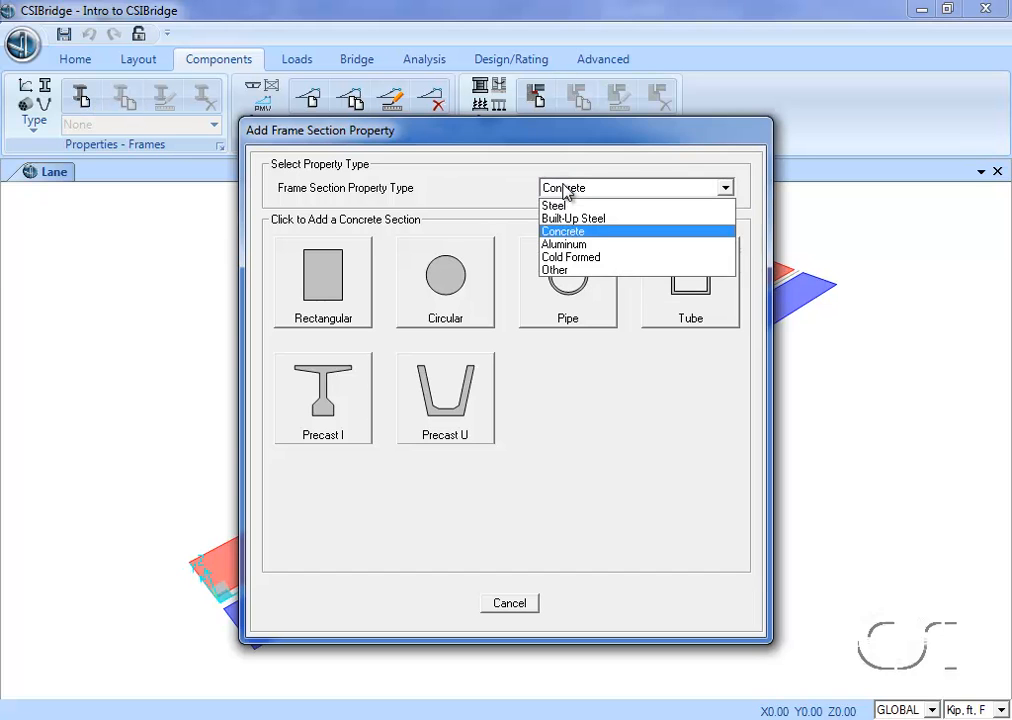
pyautogui.click(561, 233)
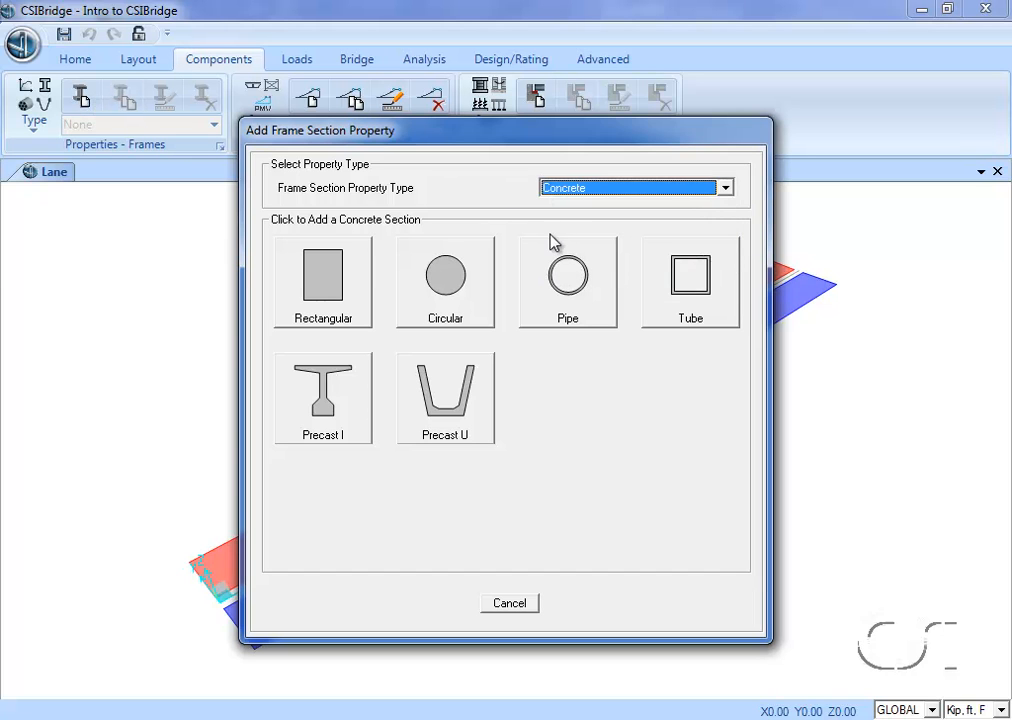
pyautogui.click(346, 291)
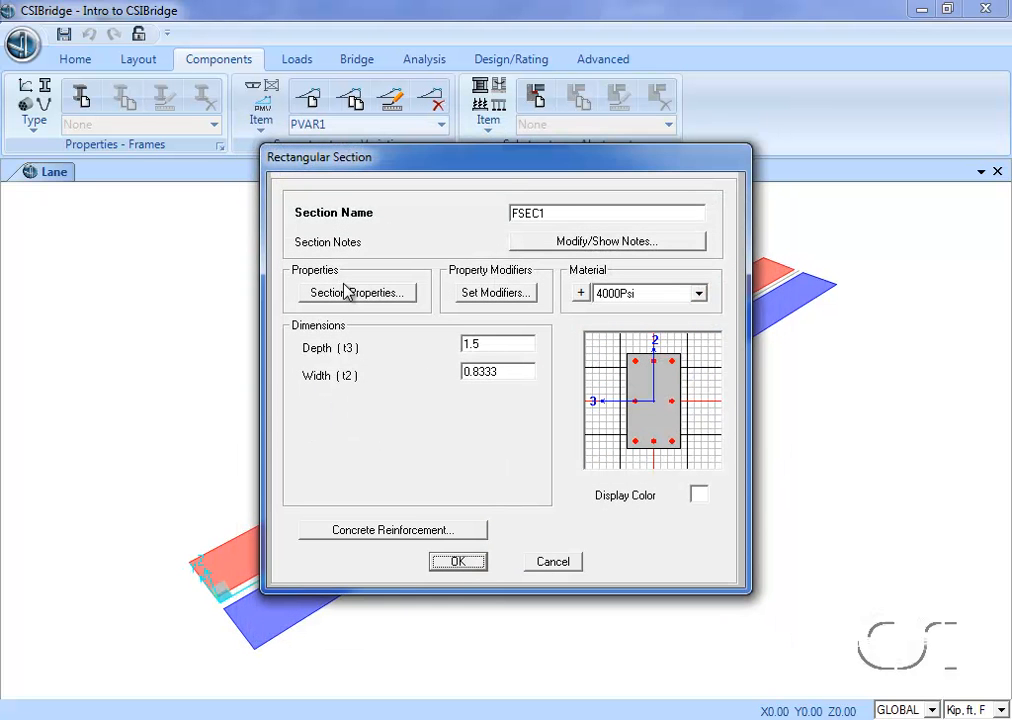
# Step: Name the rectangular section ABUTMENT, set its depth to 8 ft and width to 4 ft, and accept it
pyautogui.doubleClick(587, 212)
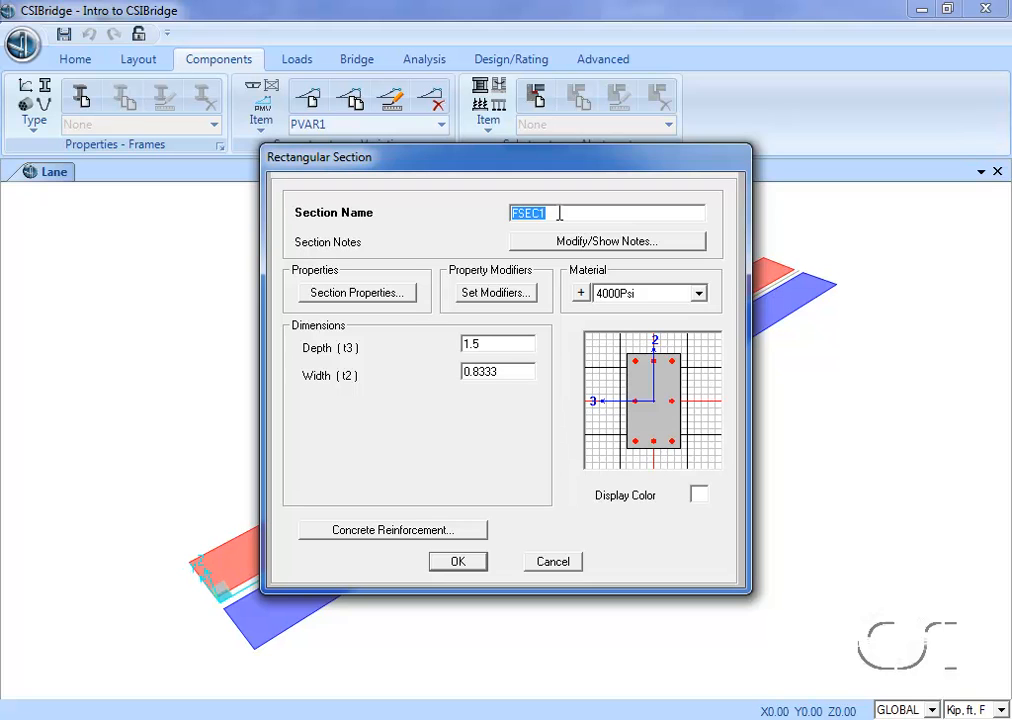
pyautogui.write('ABUTMENT')
pyautogui.doubleClick(479, 344)
pyautogui.write('8')
pyautogui.doubleClick(497, 375)
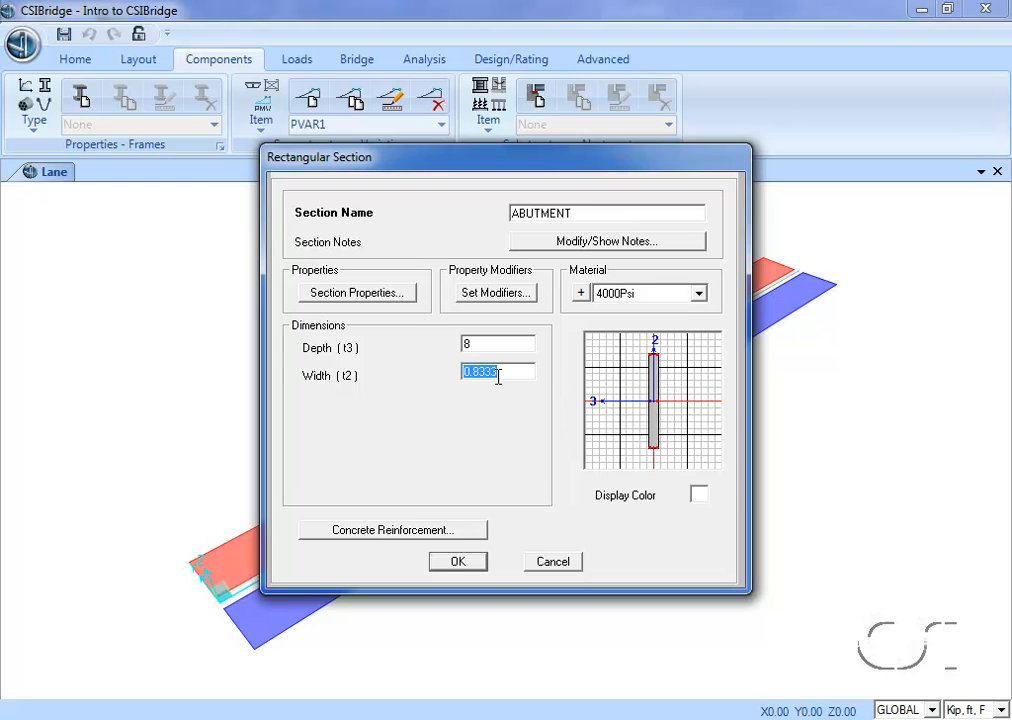
pyautogui.write('4')
pyautogui.doubleClick(499, 343)
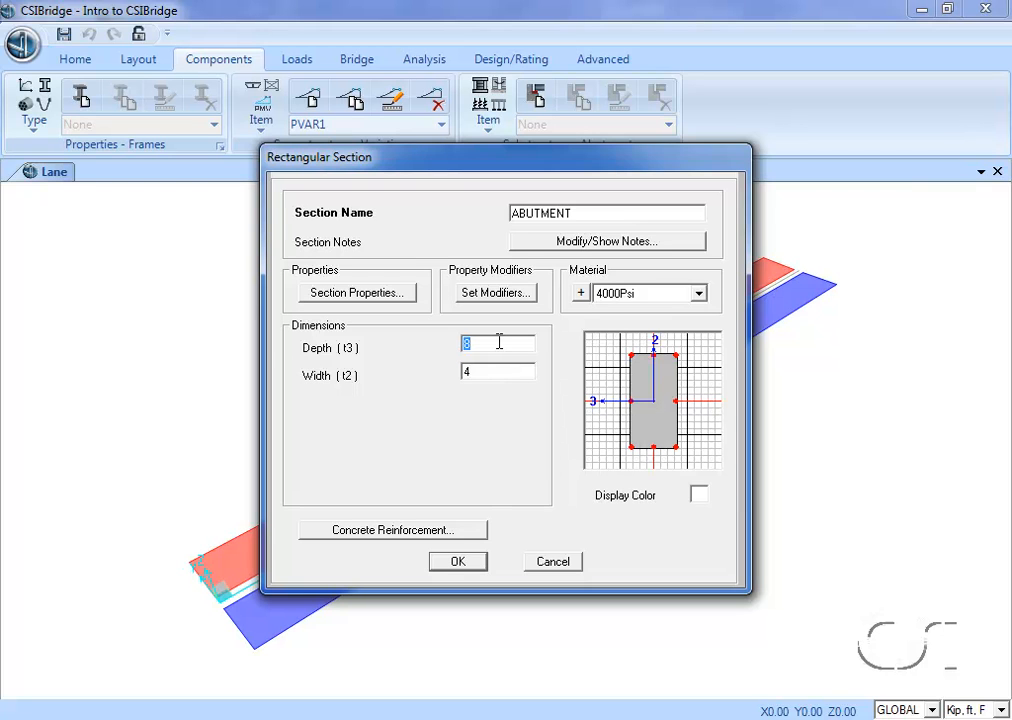
pyautogui.click(458, 562)
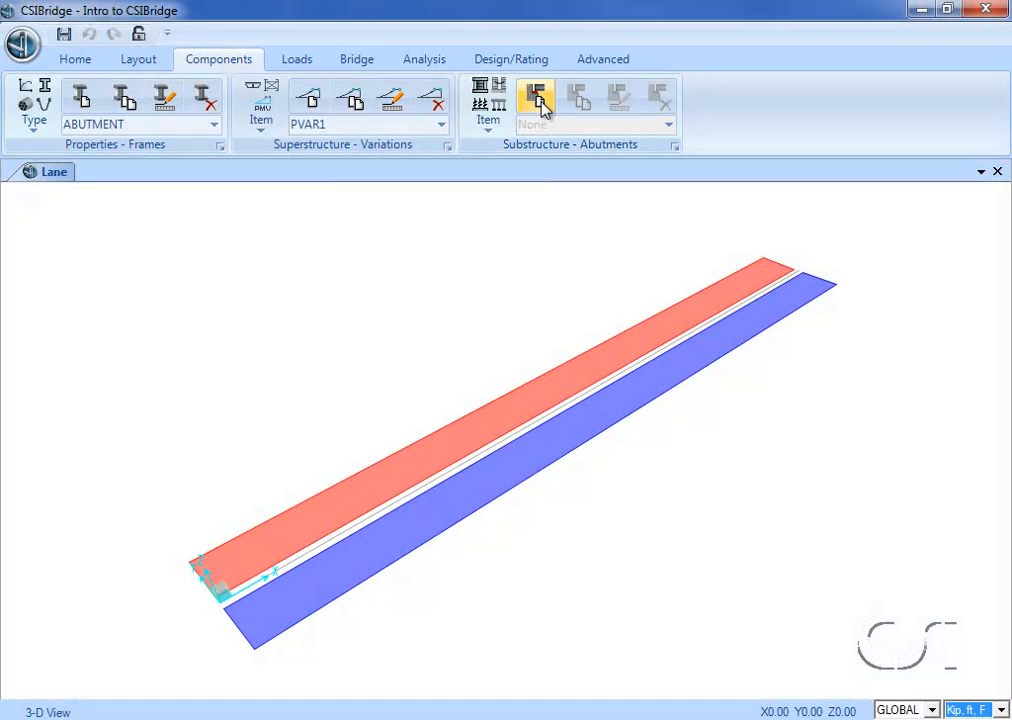
# Step: Add an abutment connected to the girder bottom only, with a Continuous Beam substructure and the FOUNDSPRING foundation spring, and accept it
pyautogui.click(537, 98)
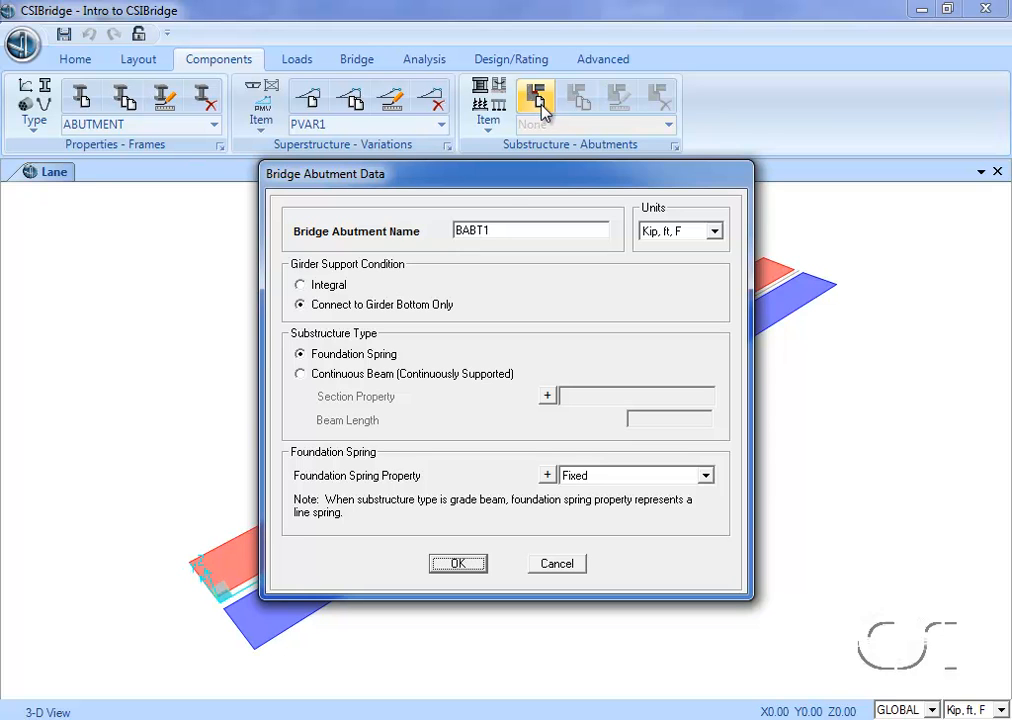
pyautogui.click(330, 285)
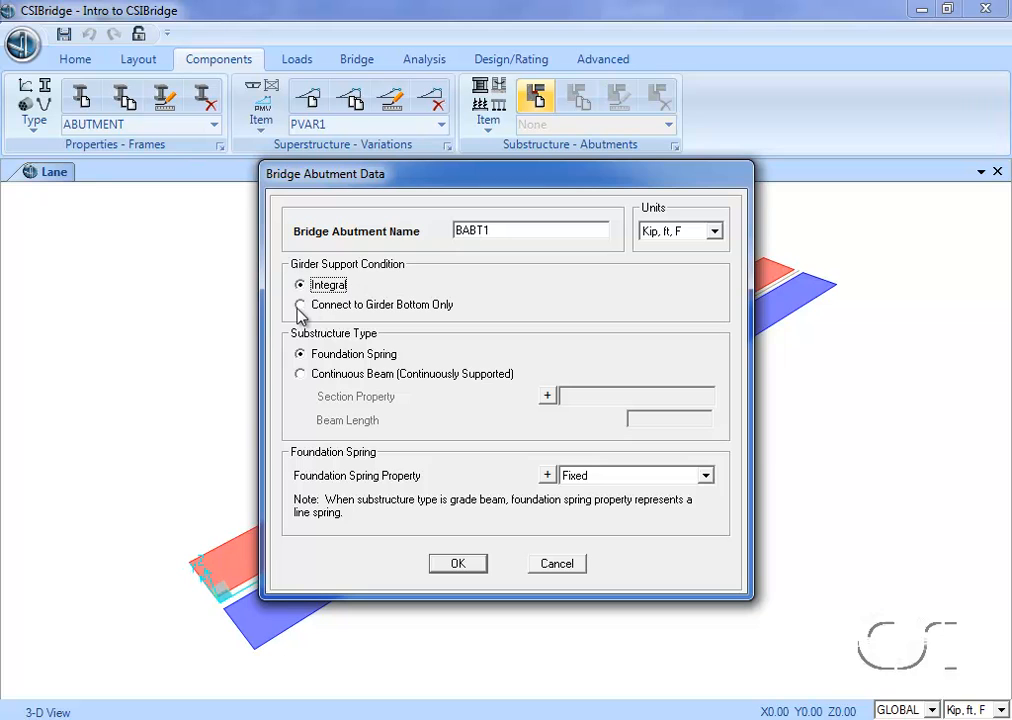
pyautogui.click(299, 307)
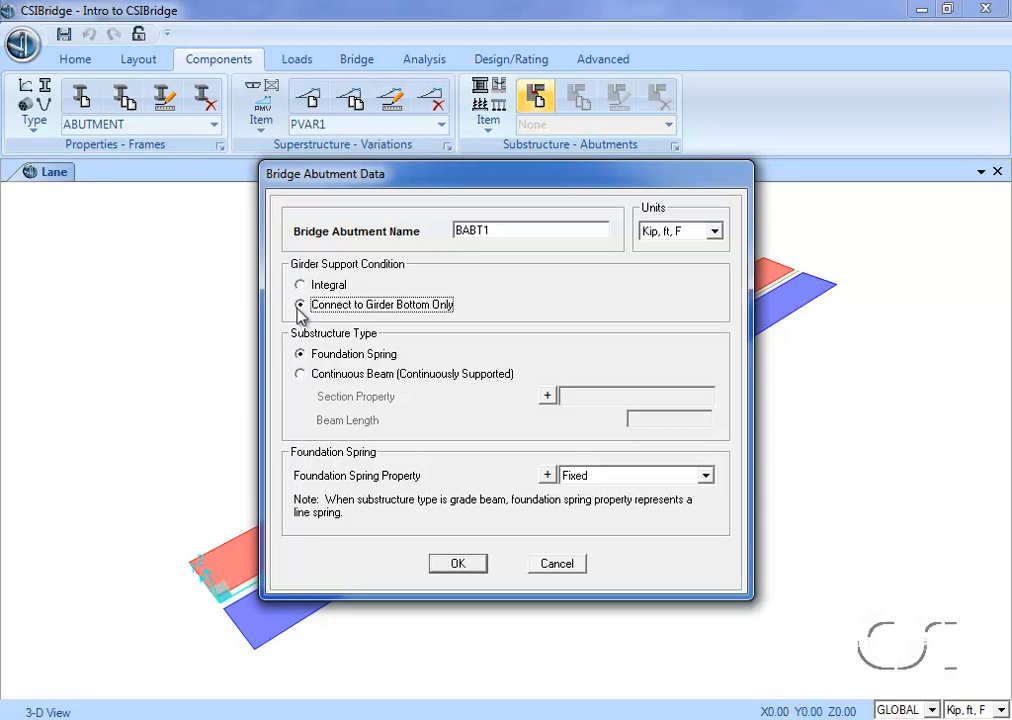
pyautogui.click(300, 375)
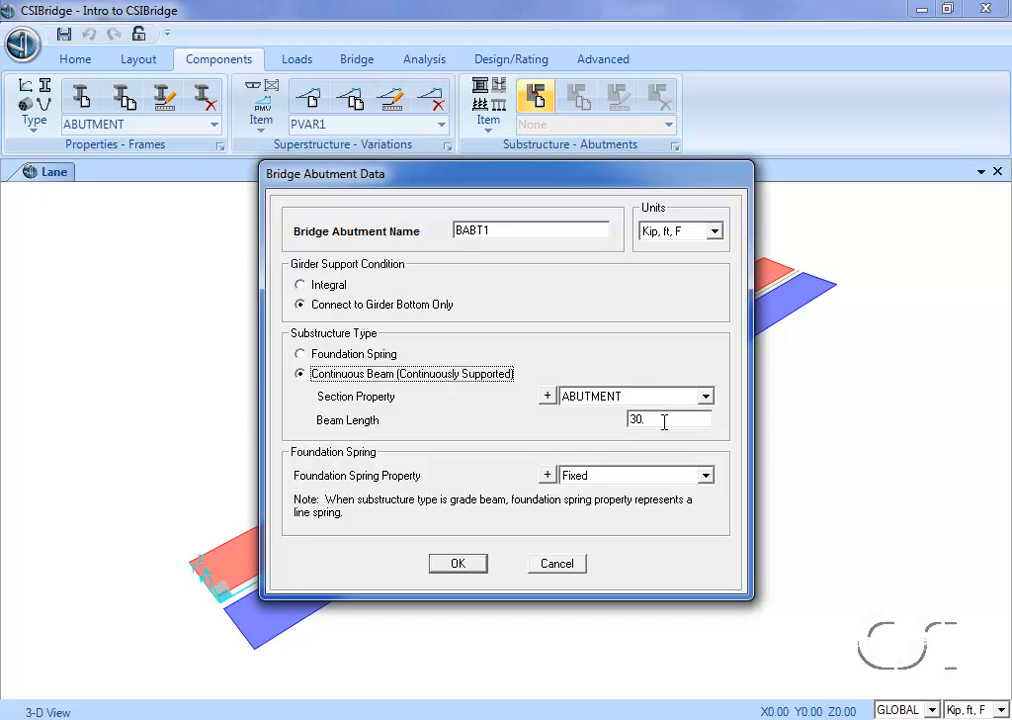
pyautogui.click(667, 477)
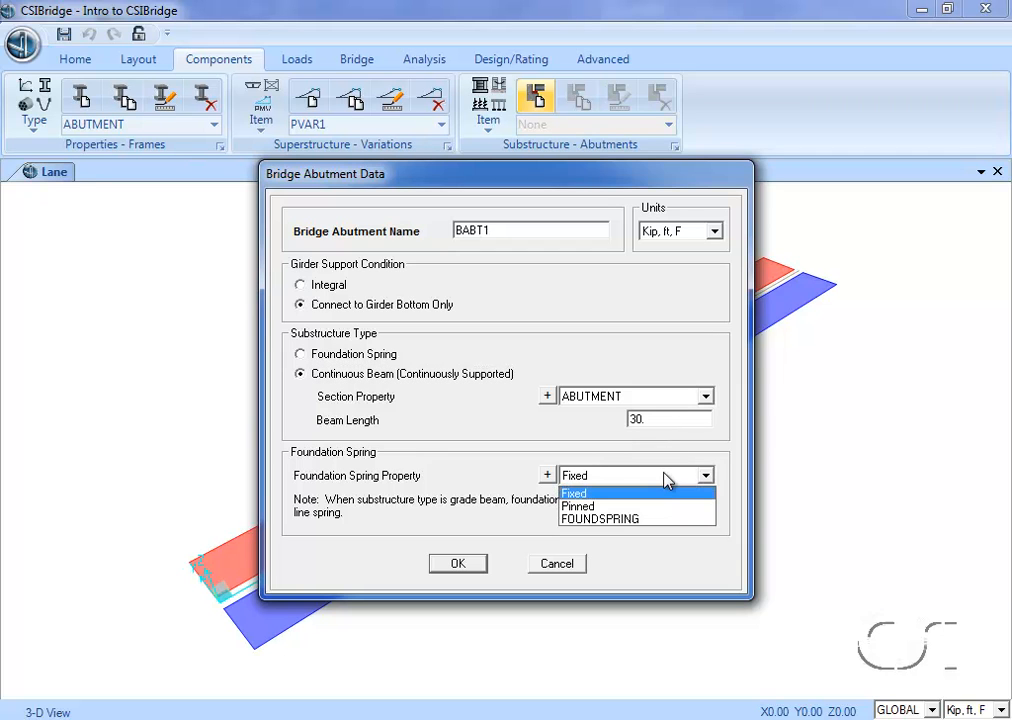
pyautogui.click(585, 521)
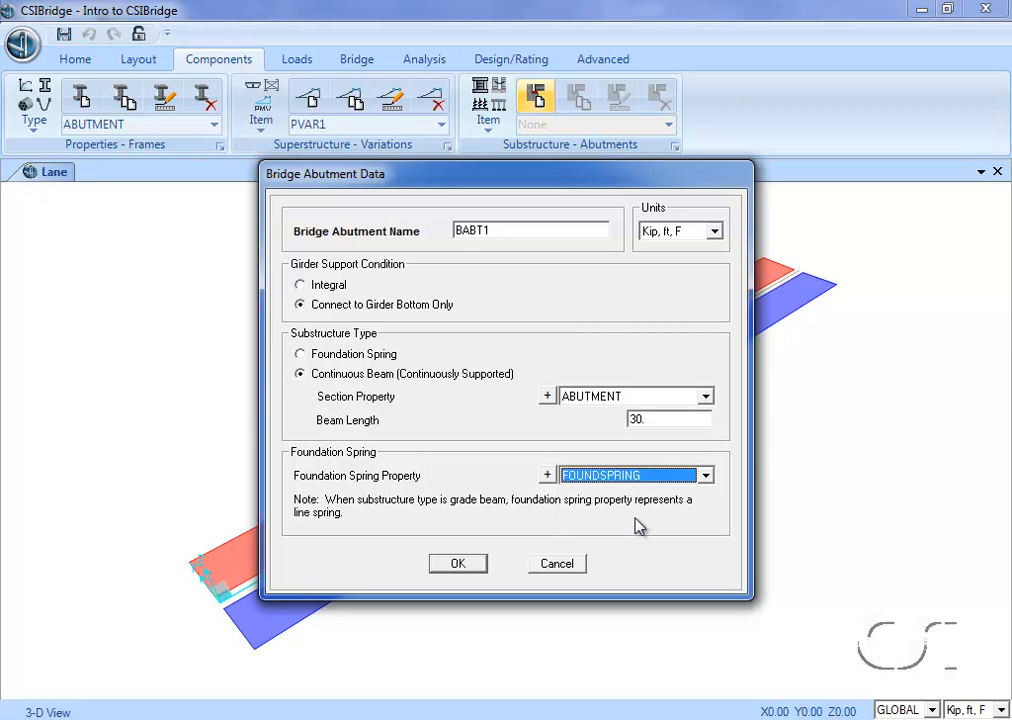
pyautogui.click(459, 565)
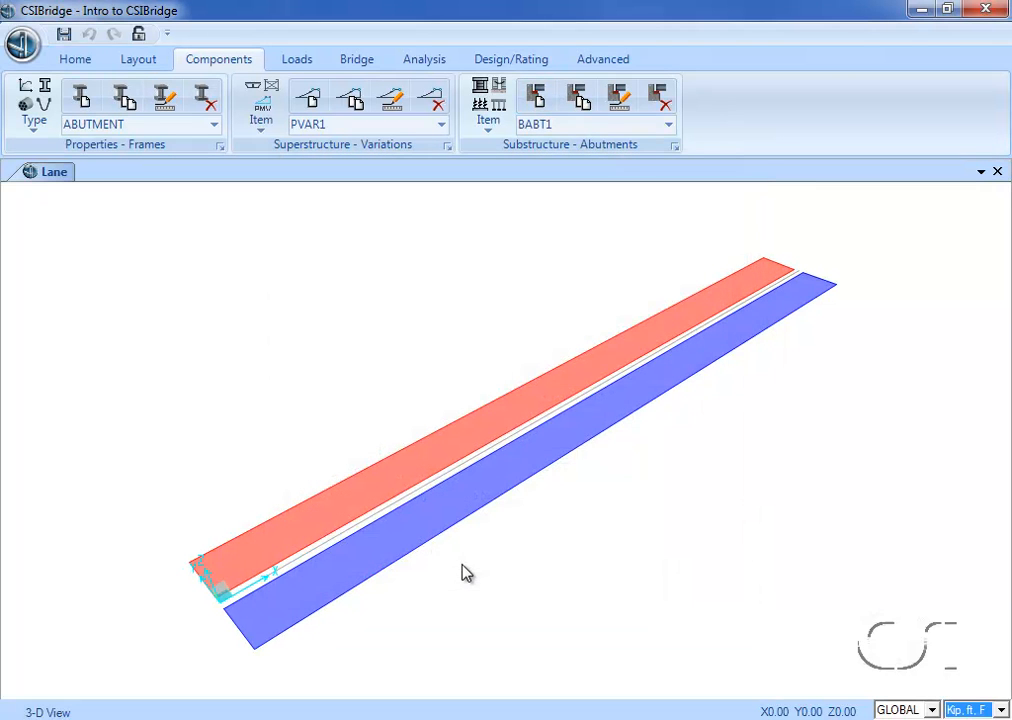
# Step: Start a new circular concrete section in the frame properties
pyautogui.click(500, 120)
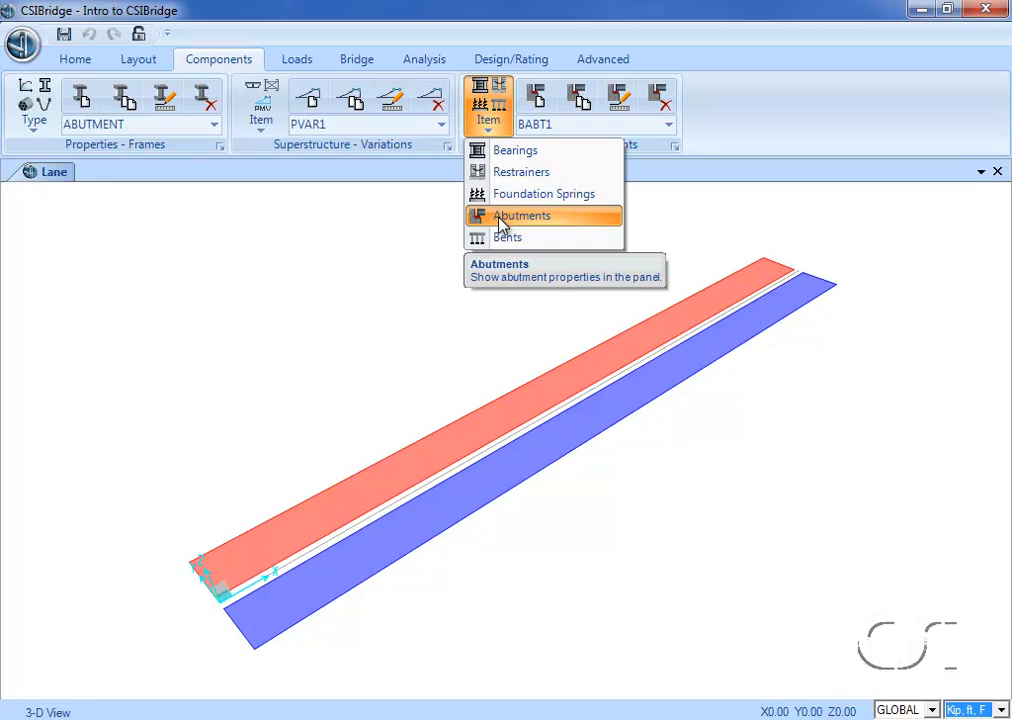
pyautogui.click(44, 156)
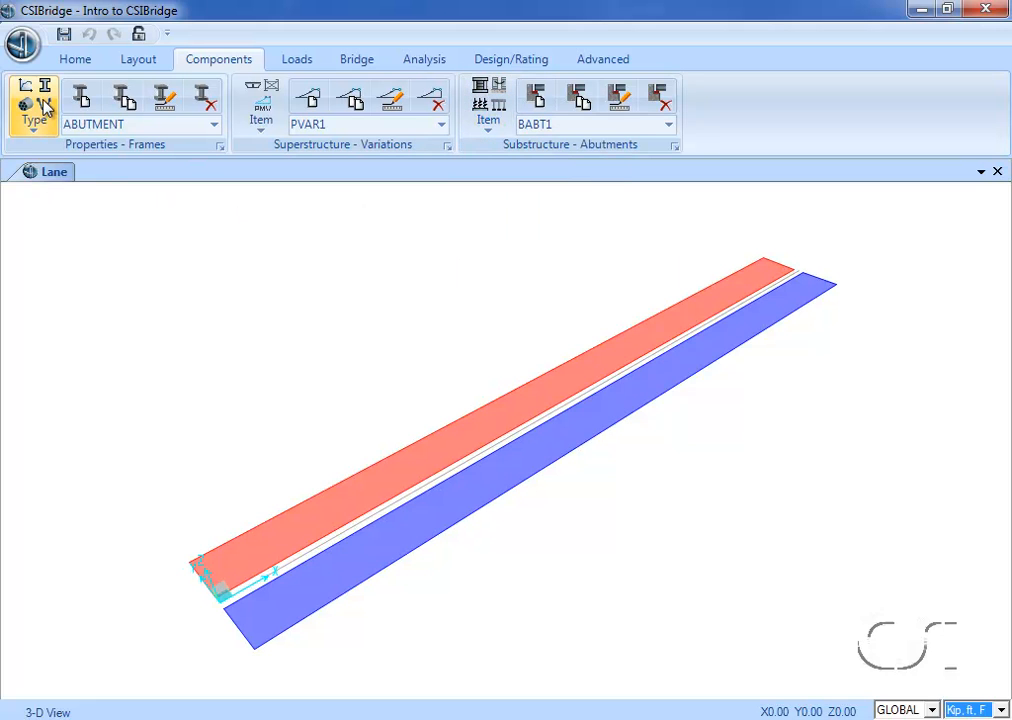
pyautogui.click(44, 108)
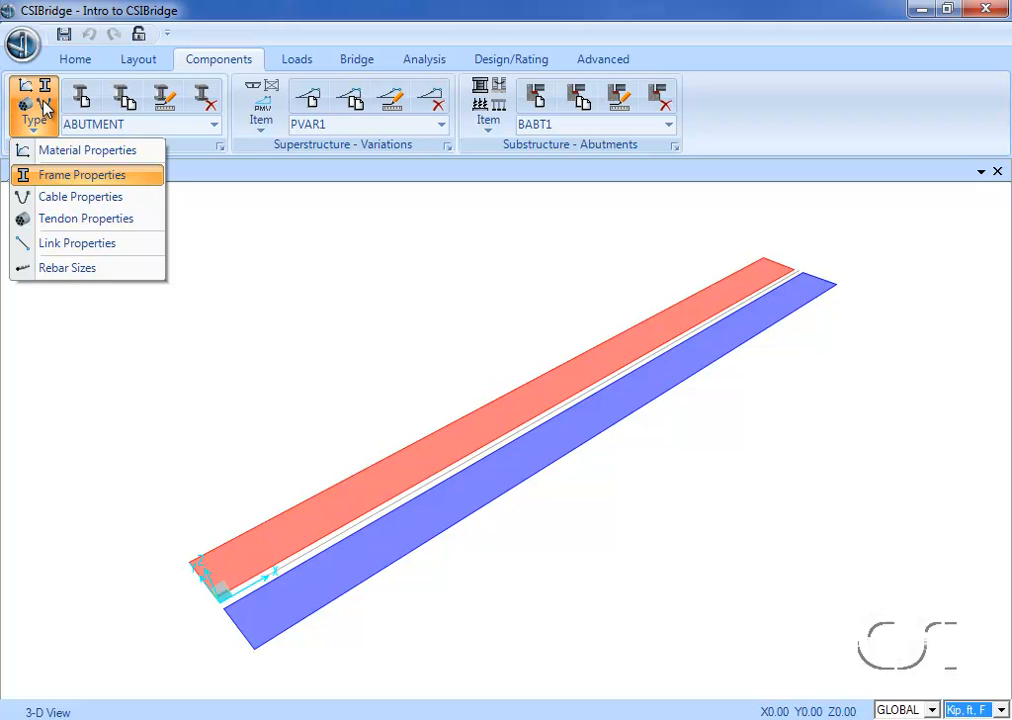
pyautogui.click(61, 176)
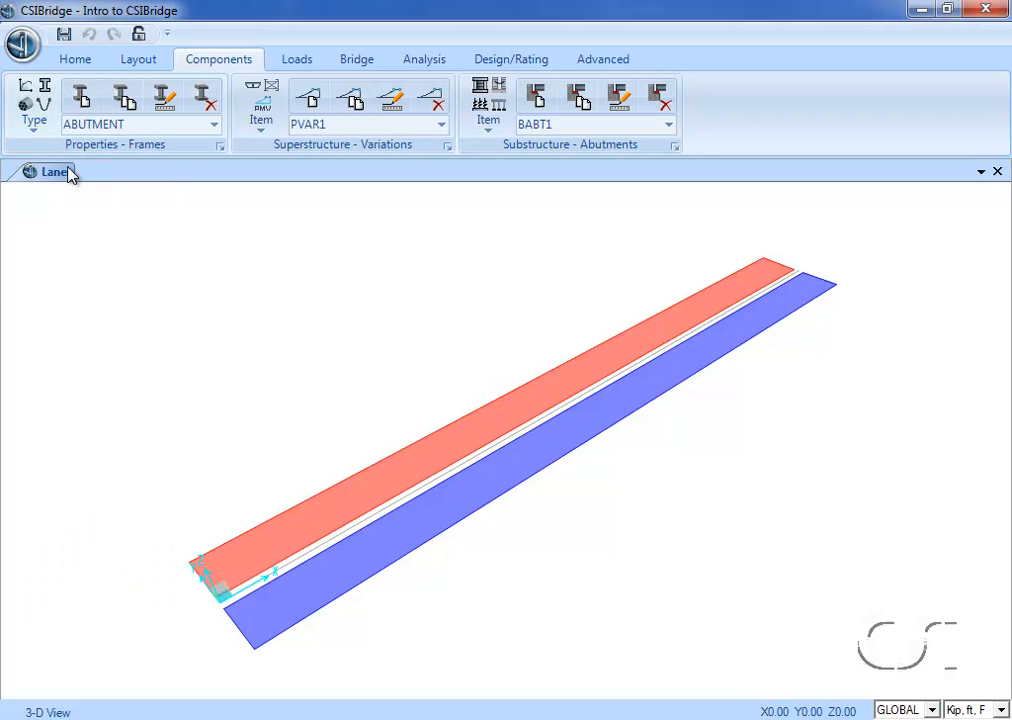
pyautogui.click(86, 100)
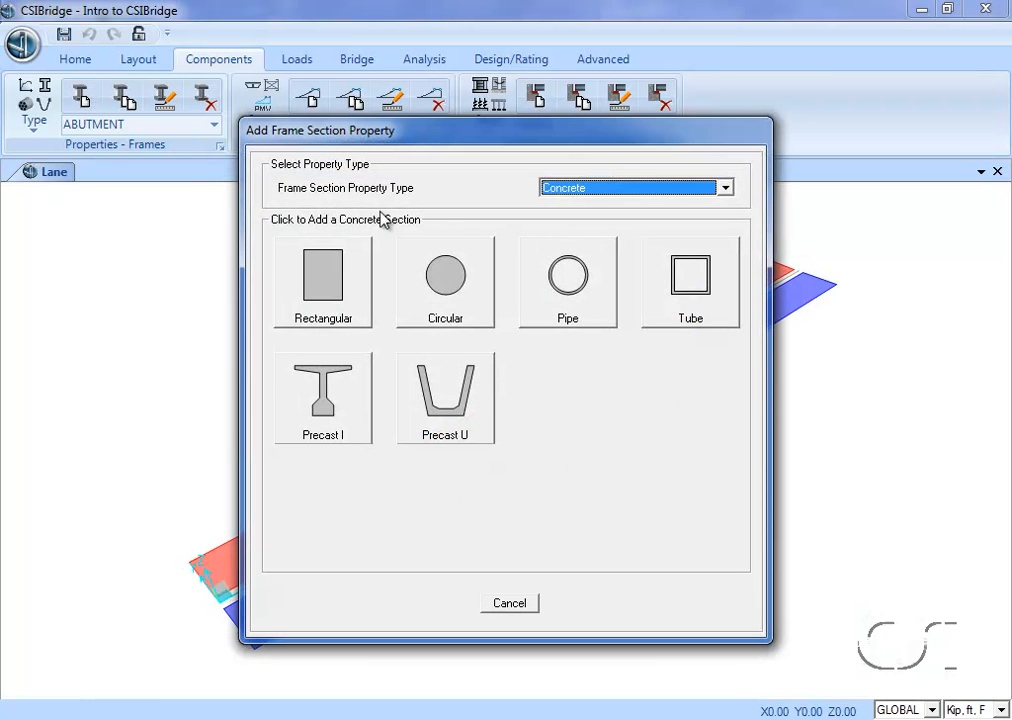
pyautogui.click(452, 270)
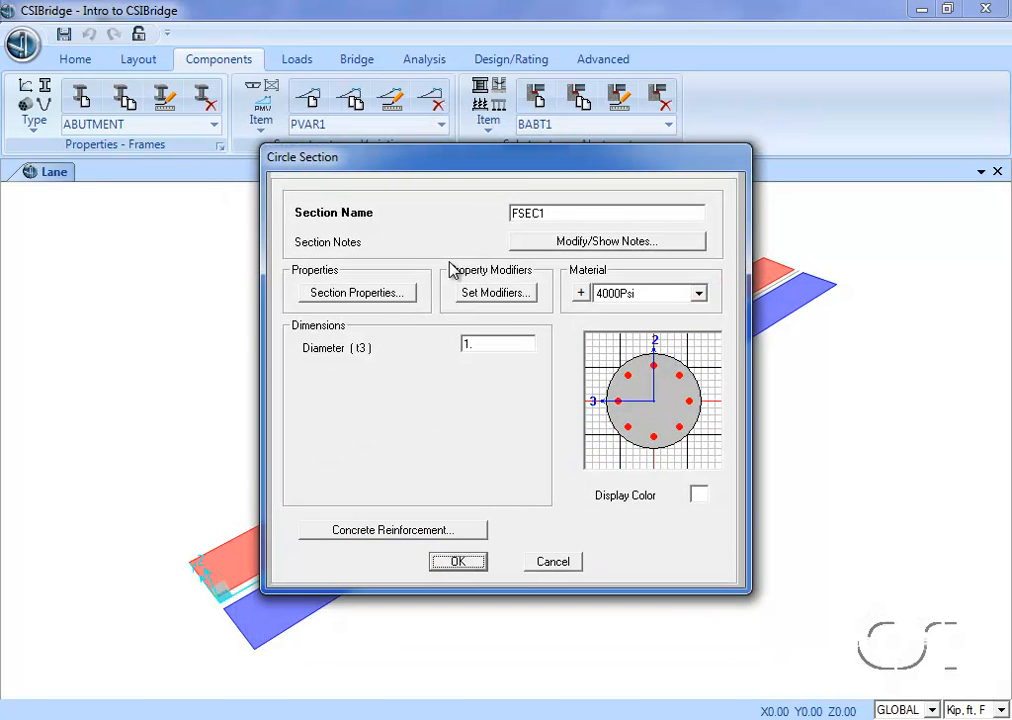
# Step: Name the circular section COLUMN, set its diameter to 5 ft, and accept it
pyautogui.doubleClick(565, 211)
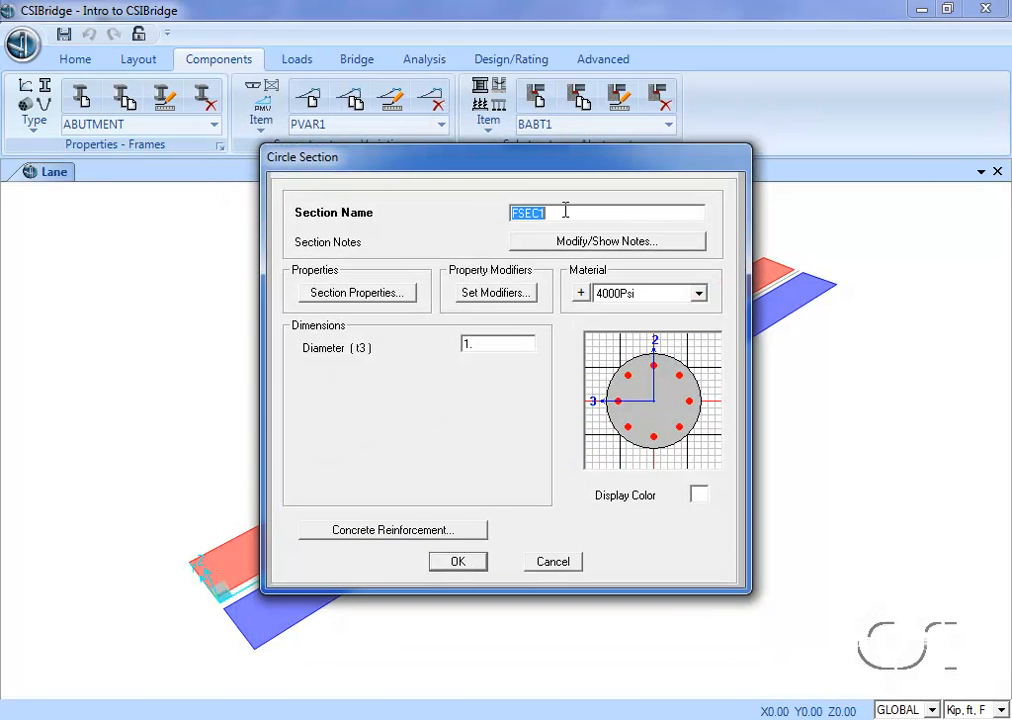
pyautogui.write('COLUMN')
pyautogui.doubleClick(489, 343)
pyautogui.write('5')
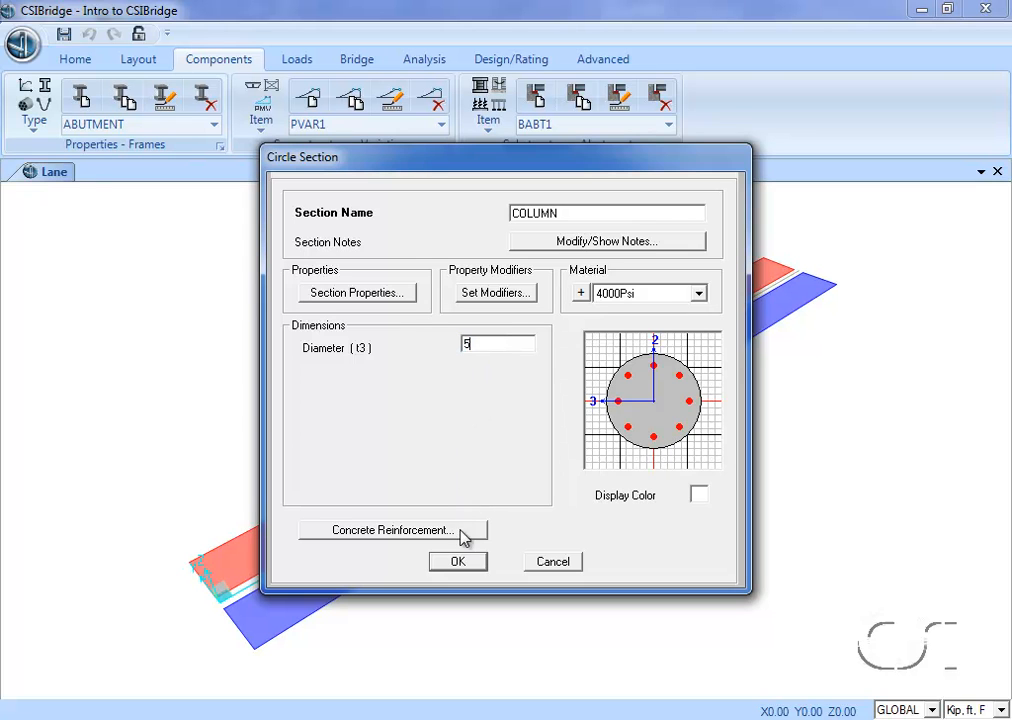
pyautogui.click(458, 562)
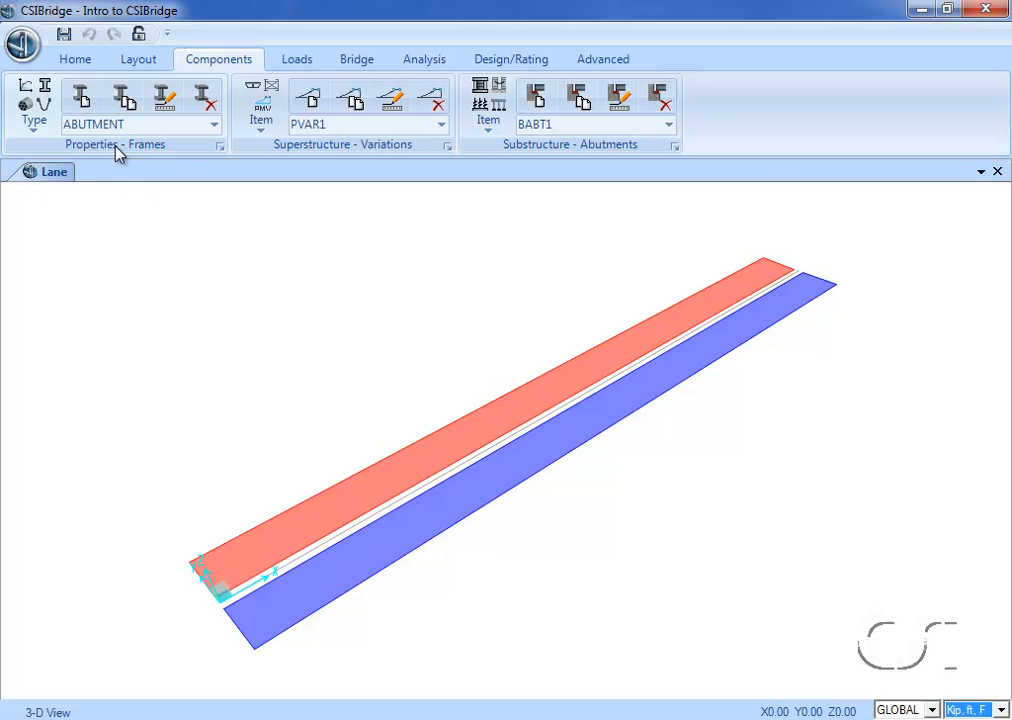
# Step: Add a rectangular concrete frame section named BENTCAP with a depth of 10 ft and a width of 5 ft
pyautogui.click(83, 97)
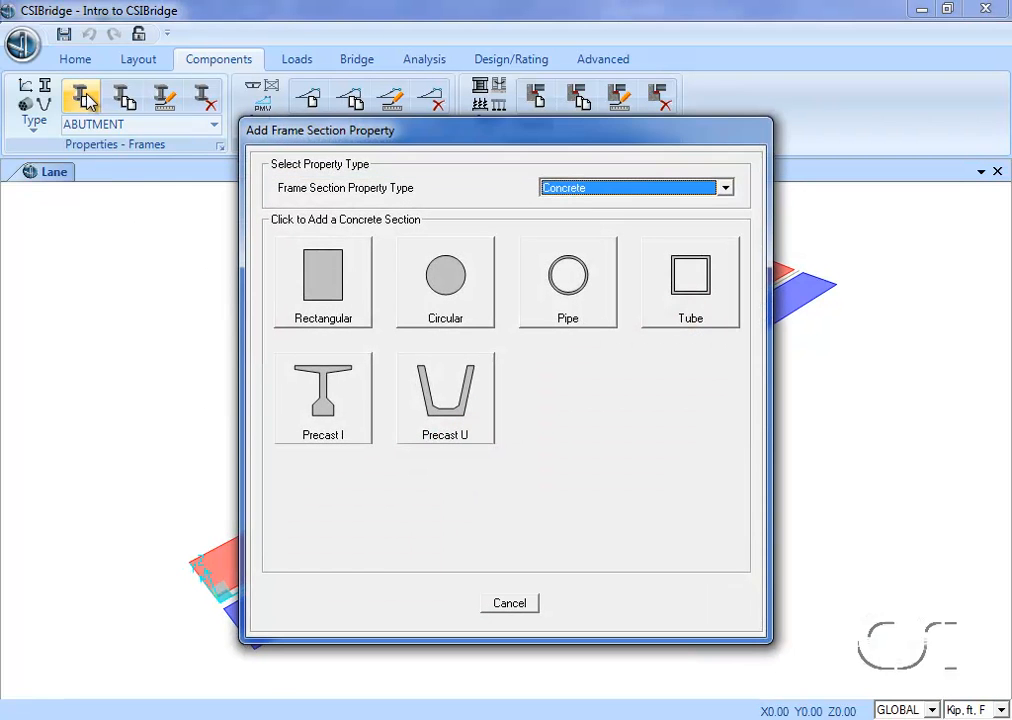
pyautogui.click(306, 278)
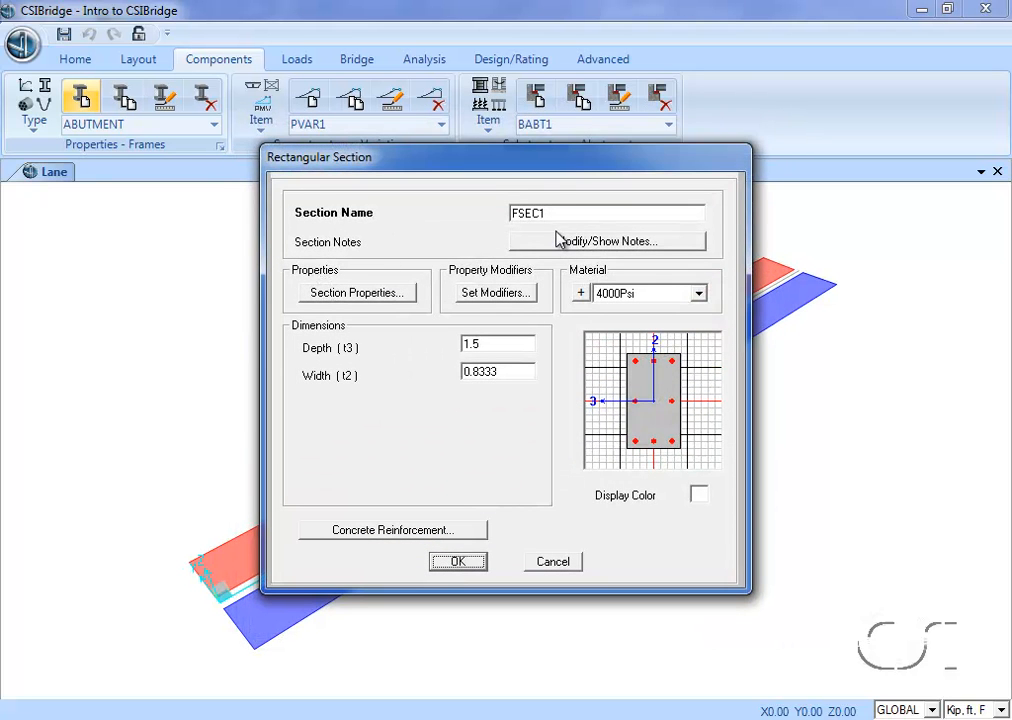
pyautogui.doubleClick(562, 211)
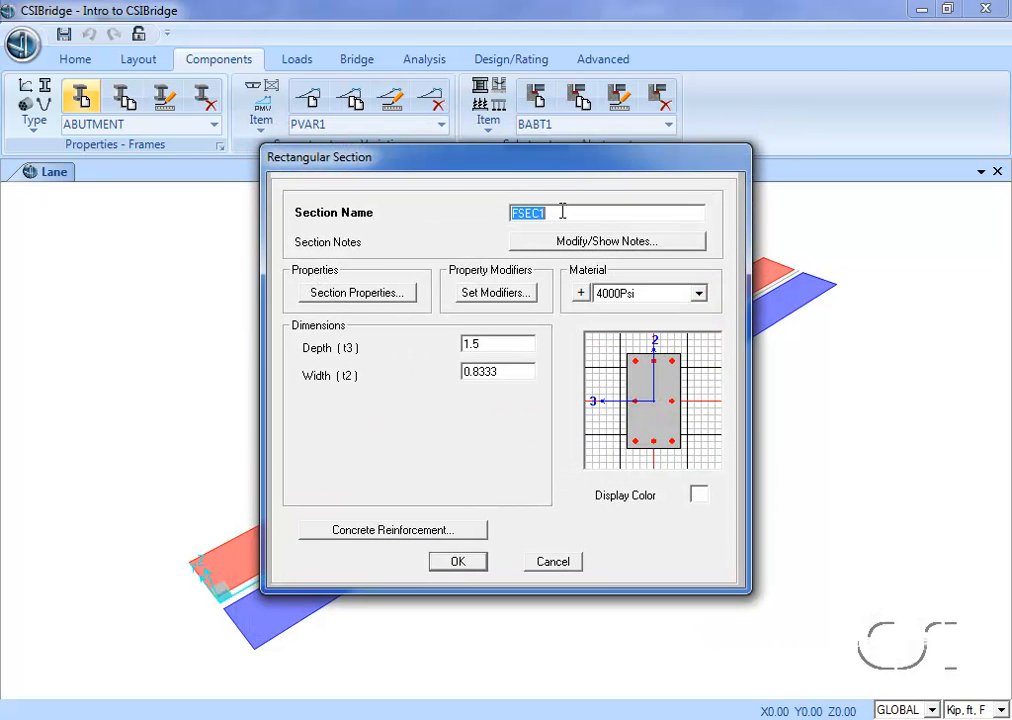
pyautogui.write('BENTCAP')
pyautogui.doubleClick(511, 342)
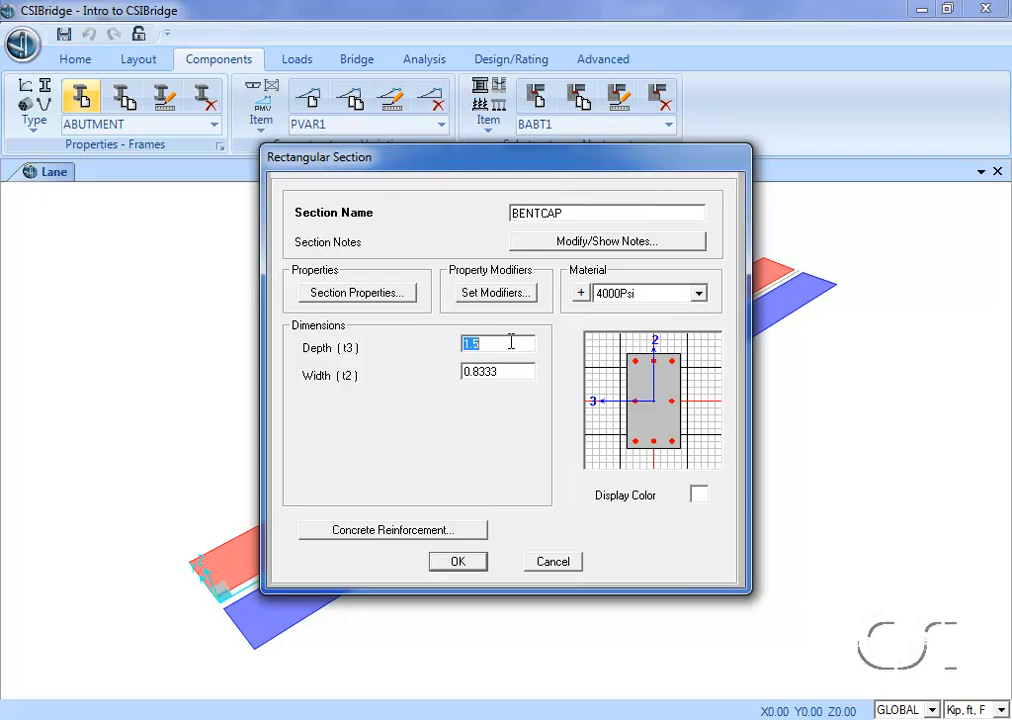
pyautogui.write('10')
pyautogui.doubleClick(509, 374)
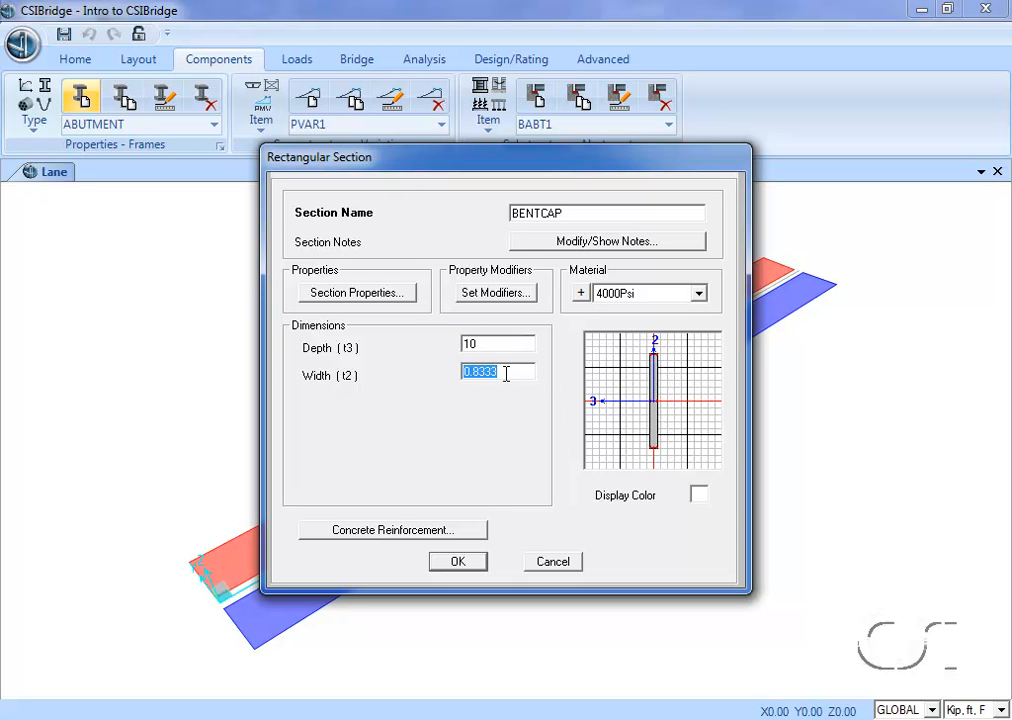
pyautogui.write('5')
pyautogui.click(460, 562)
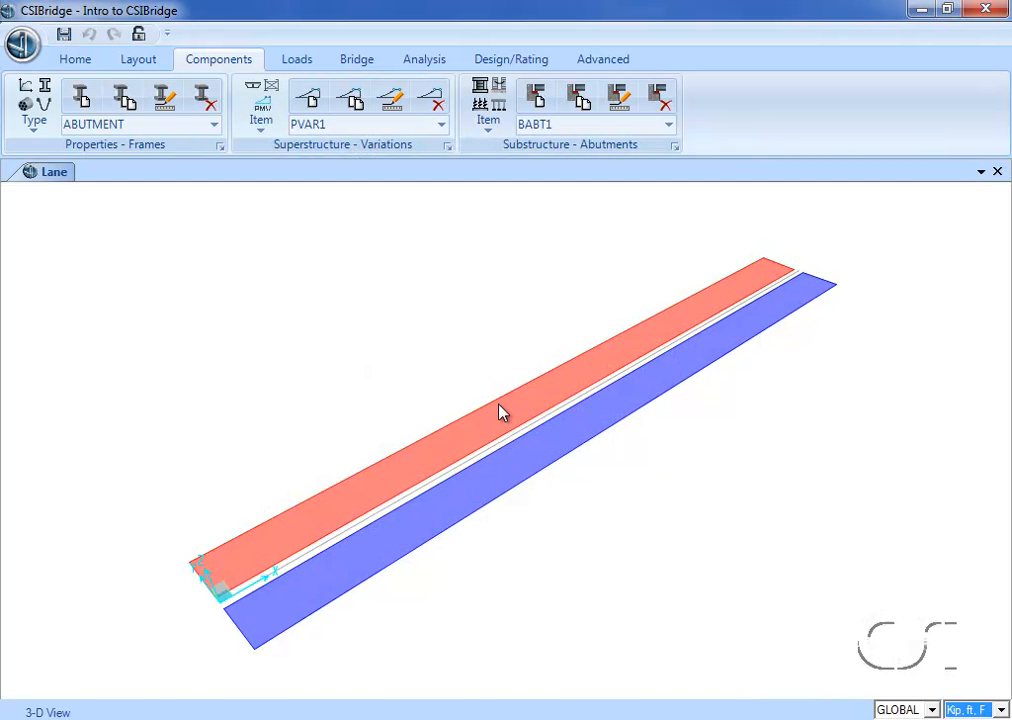
# Step: Switch the substructure item to bents and start a new bent with an Integral girder support condition
pyautogui.click(497, 124)
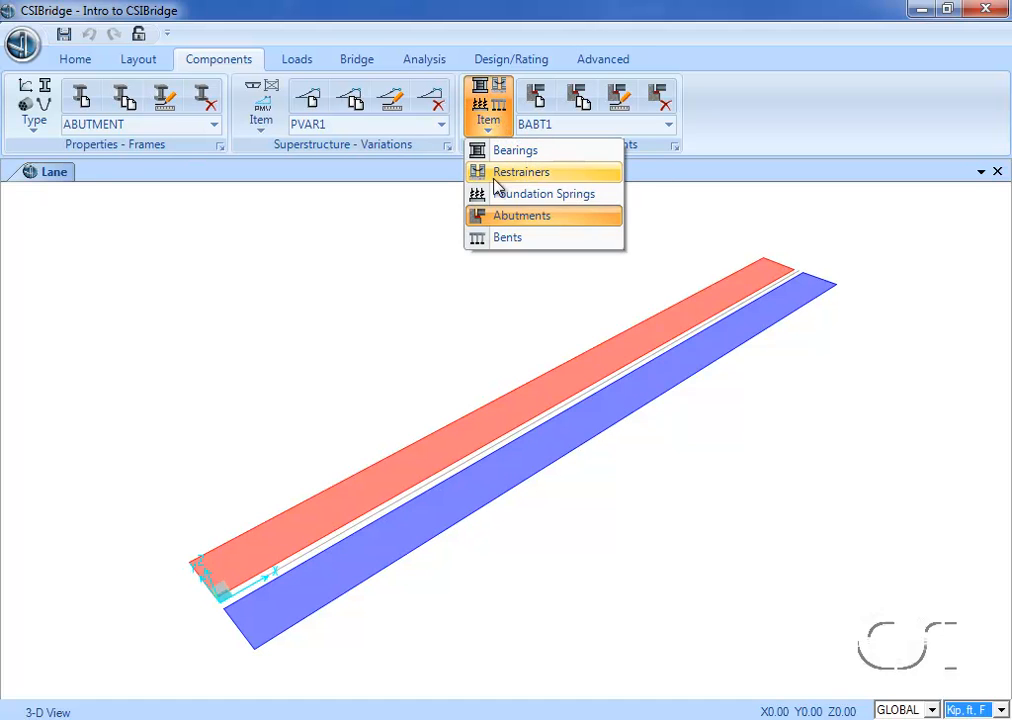
pyautogui.click(502, 238)
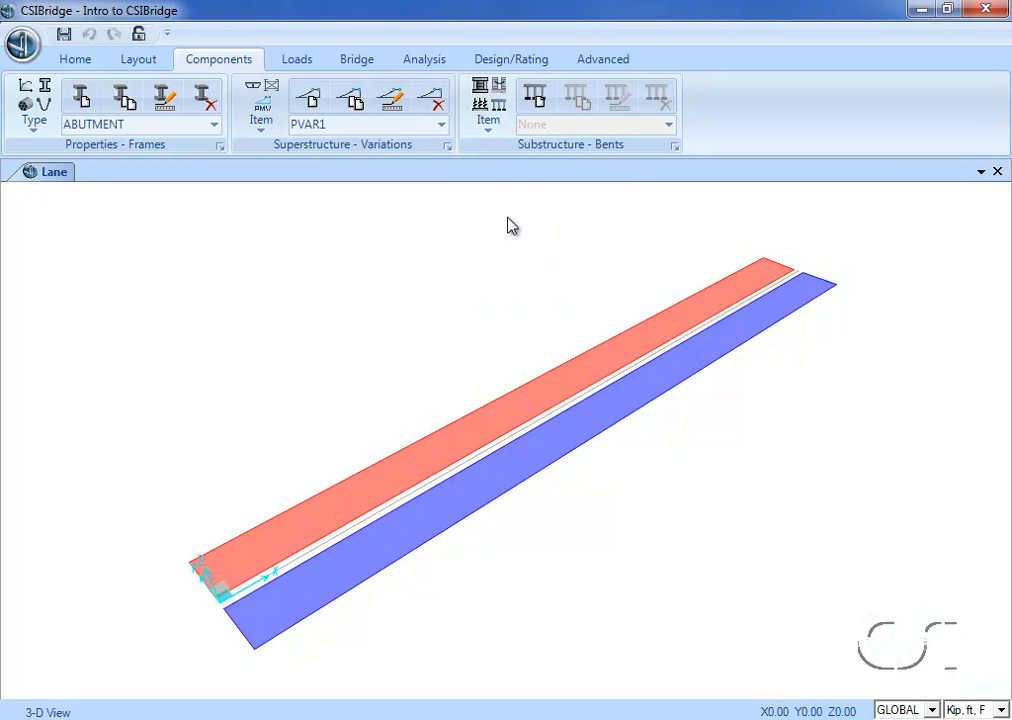
pyautogui.click(537, 100)
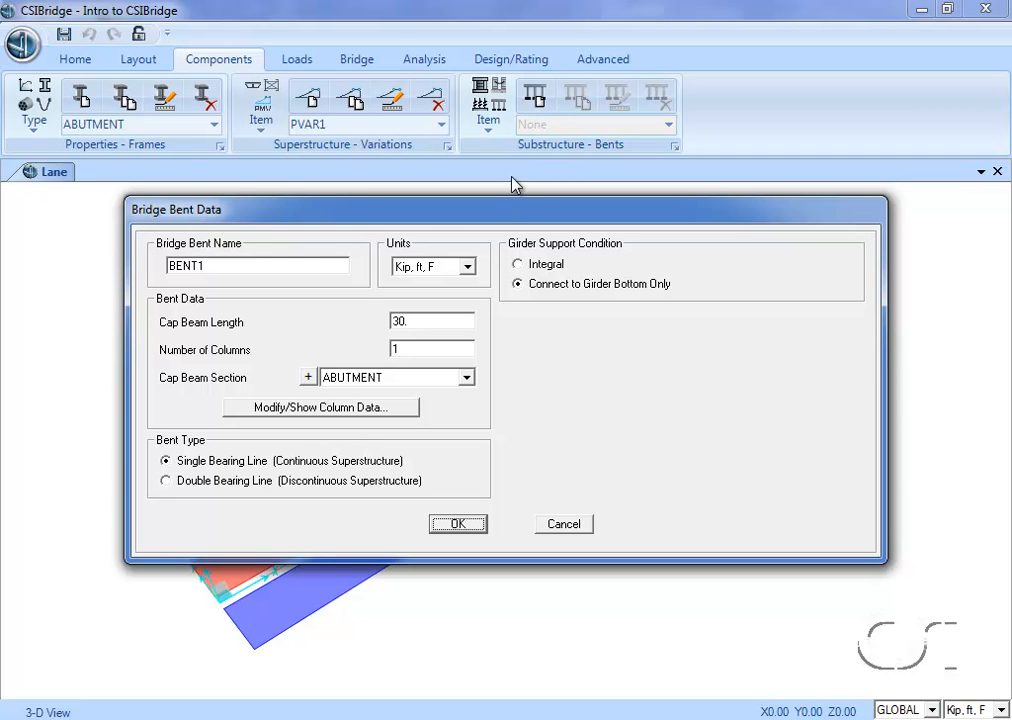
pyautogui.click(524, 269)
pyautogui.click(524, 285)
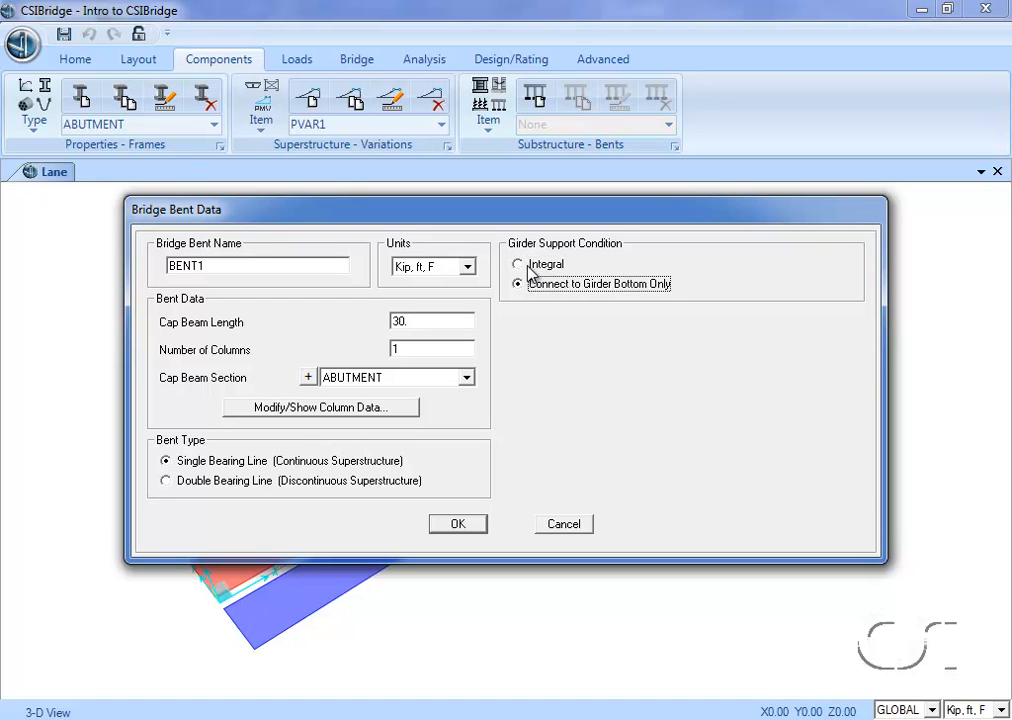
pyautogui.click(523, 267)
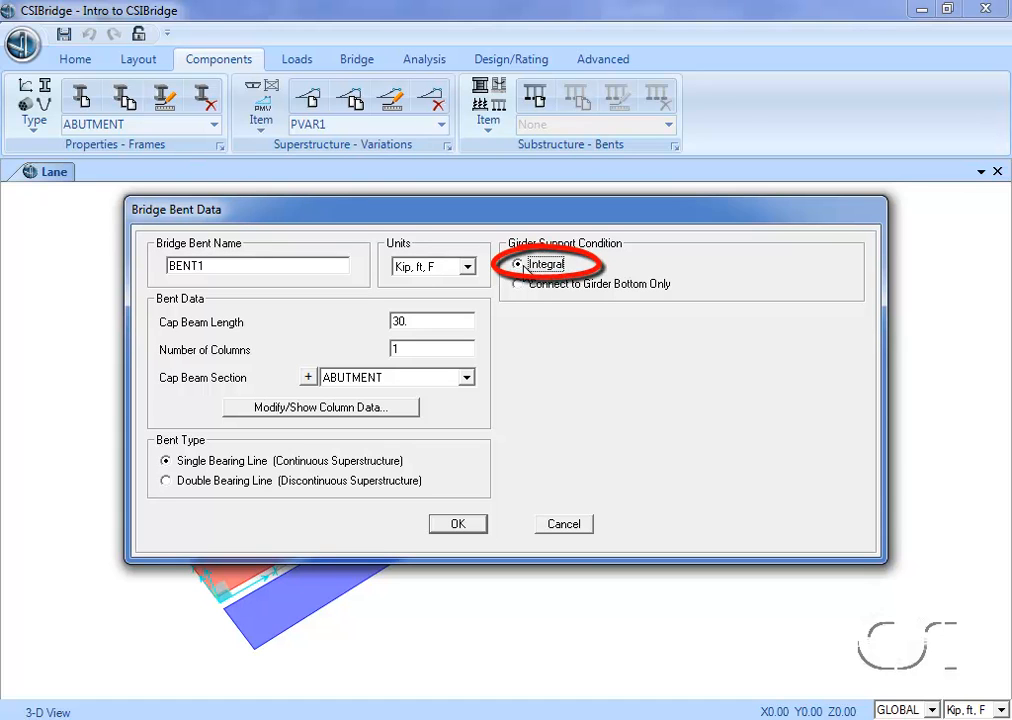
# Step: Set the bent's number of columns to 3 and its cap beam section to BENTCAP
pyautogui.doubleClick(421, 345)
pyautogui.write('3')
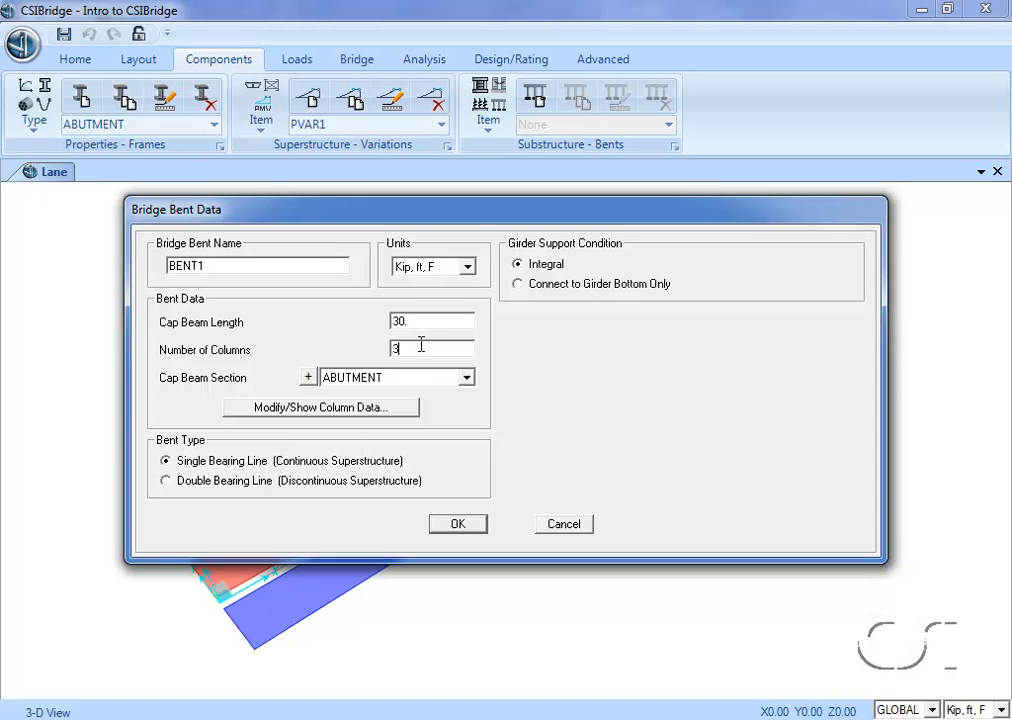
pyautogui.click(423, 382)
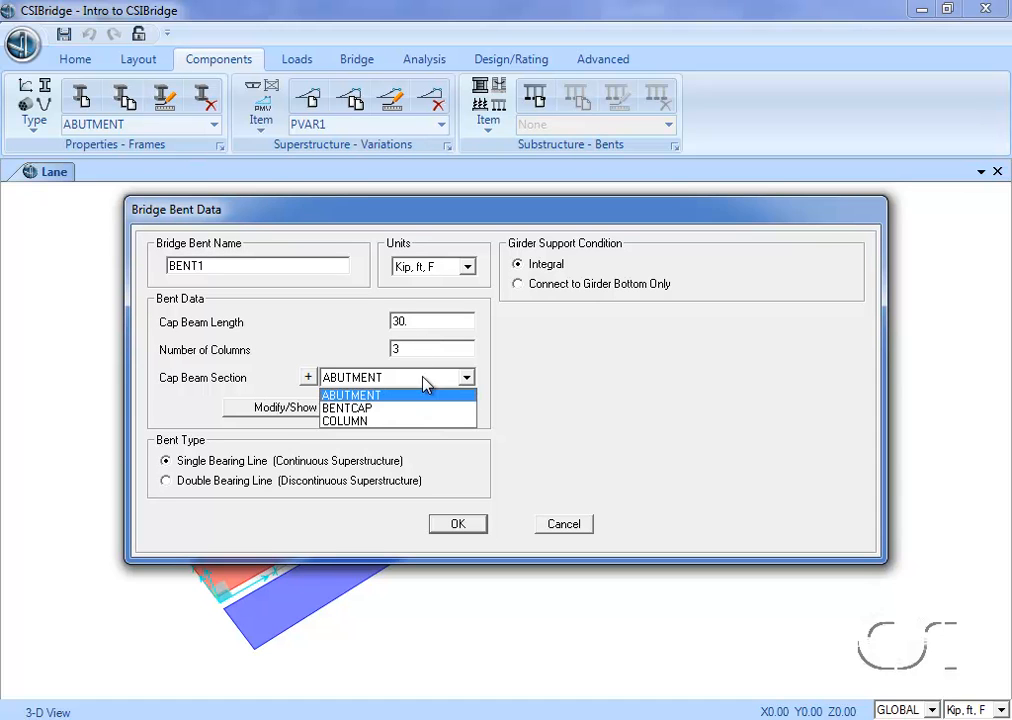
pyautogui.click(336, 409)
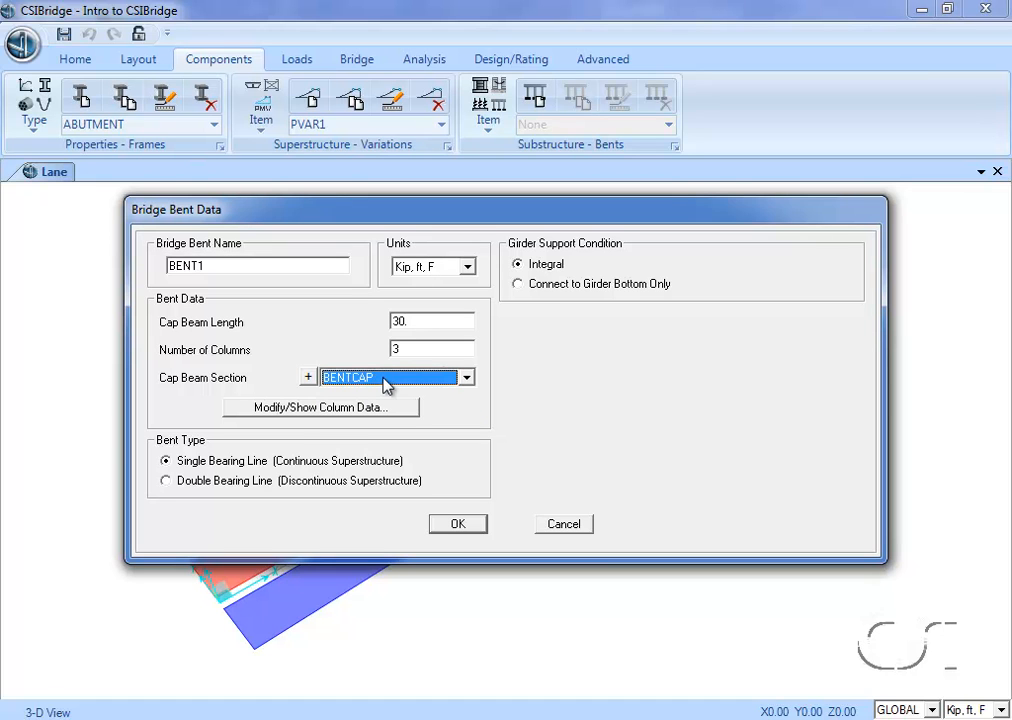
# Step: Open the bent's column data and assign the COLUMN section to all three columns
pyautogui.click(369, 407)
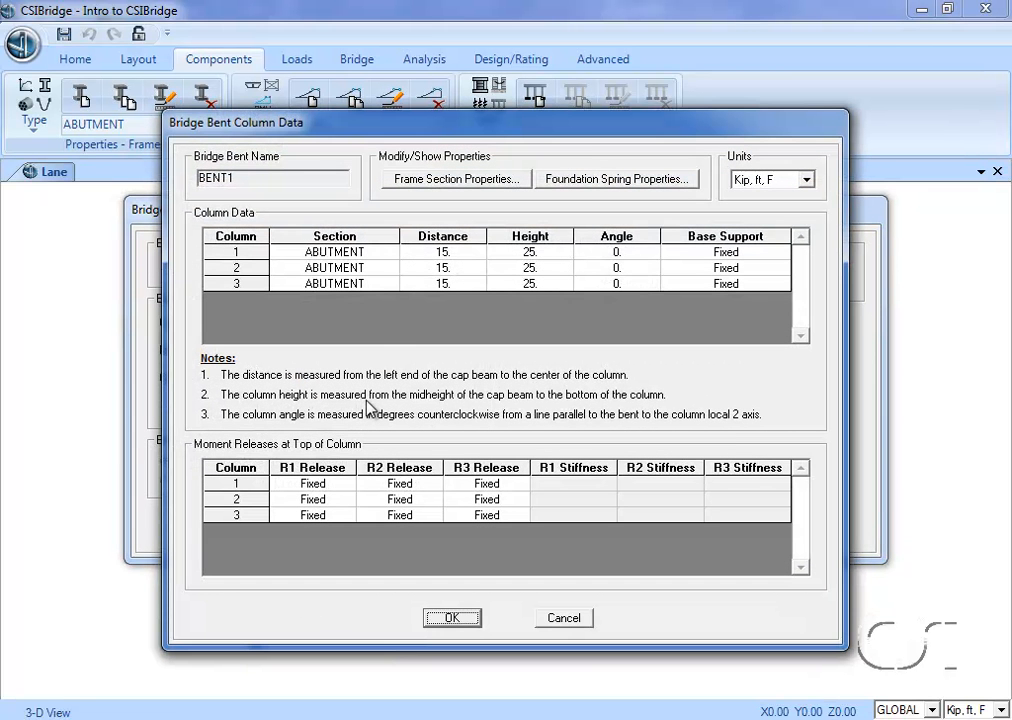
pyautogui.click(358, 254)
pyautogui.click(355, 255)
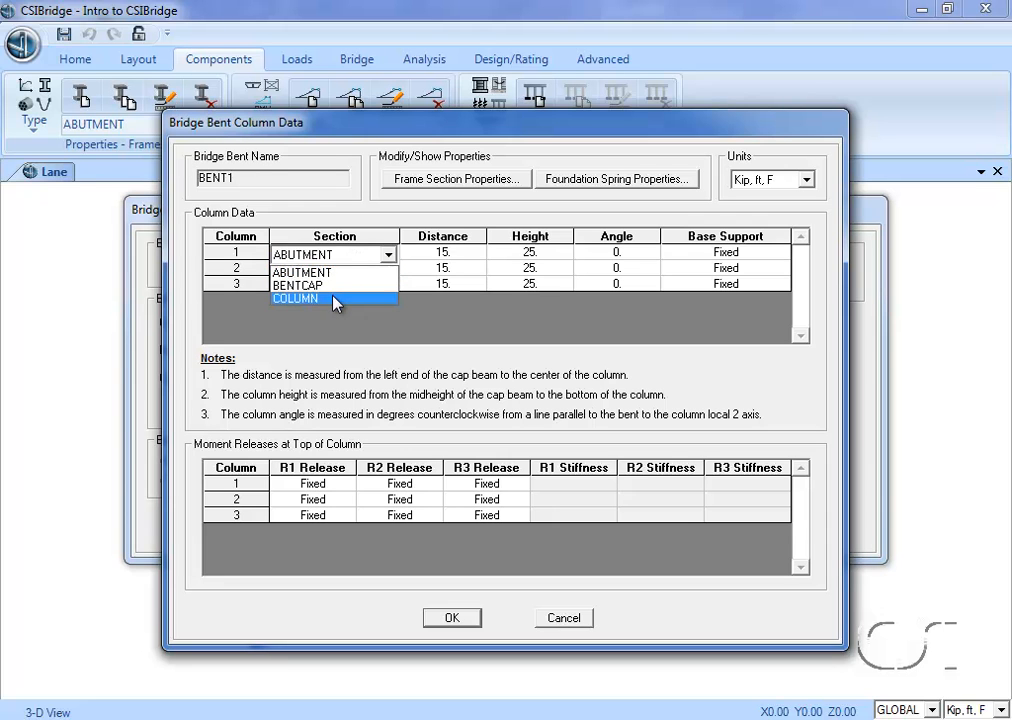
pyautogui.click(335, 299)
pyautogui.click(340, 268)
pyautogui.click(387, 270)
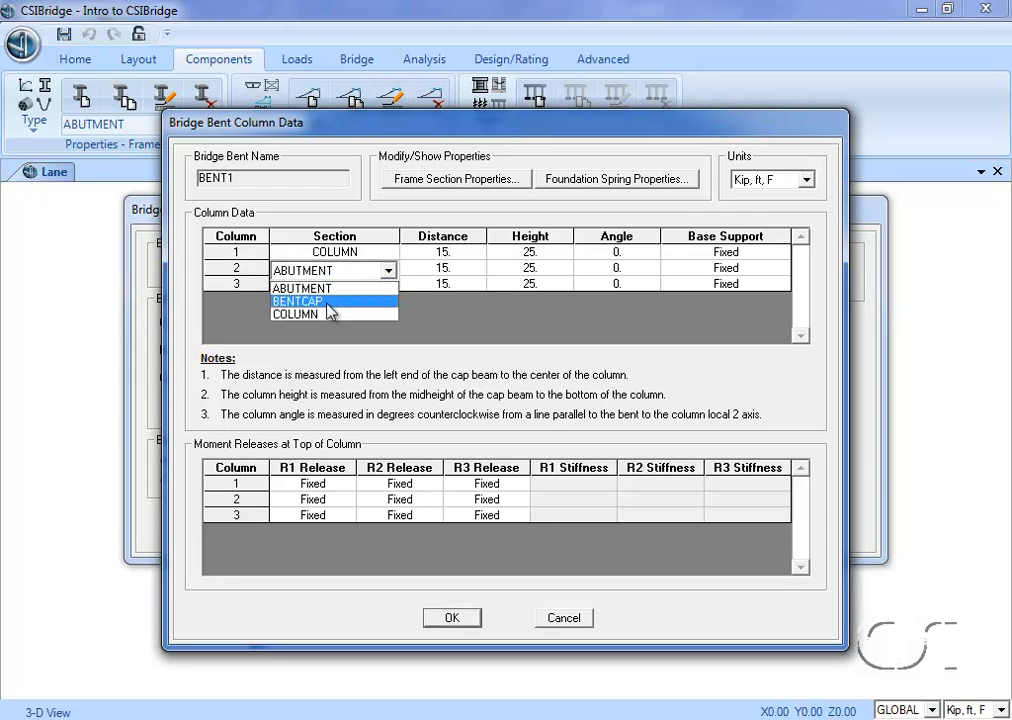
pyautogui.click(330, 314)
pyautogui.click(343, 286)
pyautogui.click(345, 287)
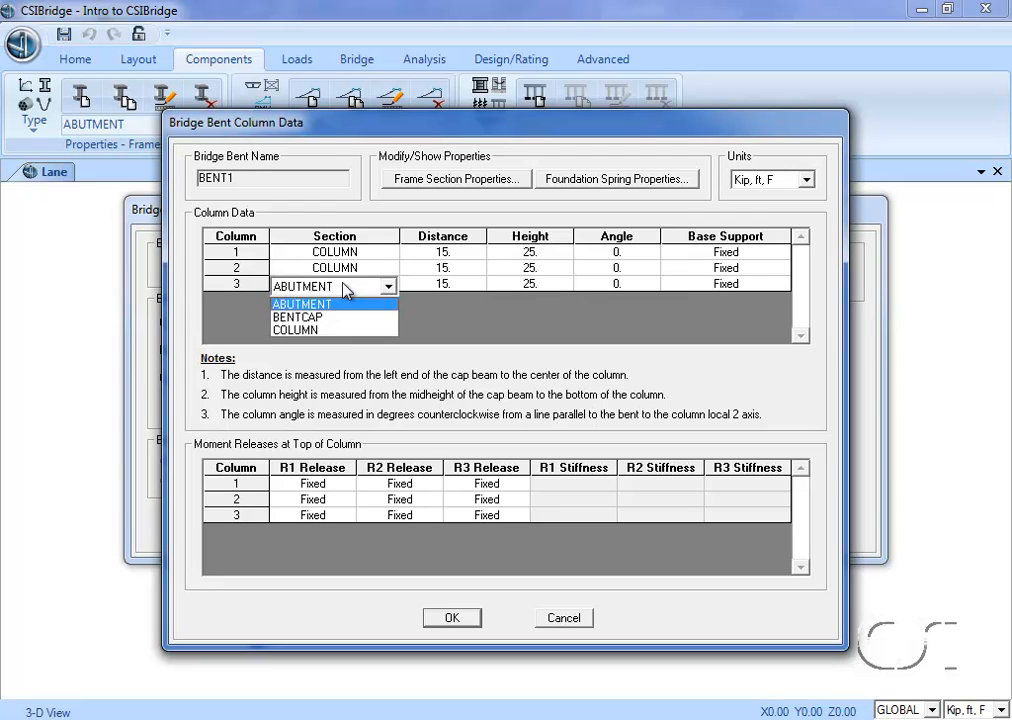
pyautogui.click(330, 329)
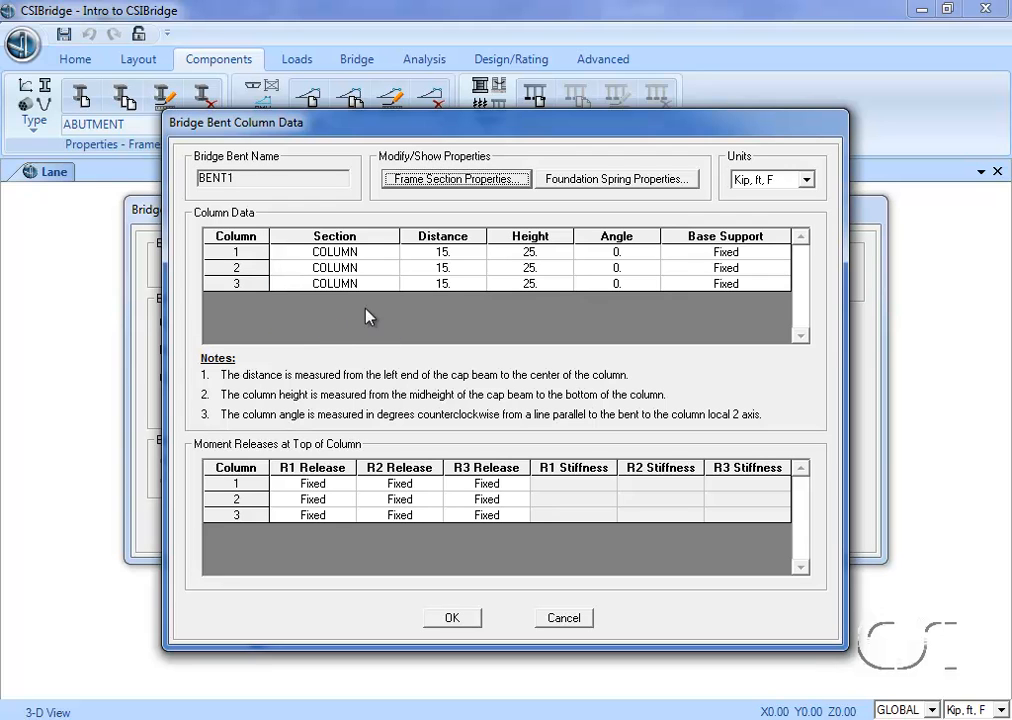
# Step: Set the distance of column 1 to 2.5 ft and of column 3 to 27.5 ft
pyautogui.click(451, 253)
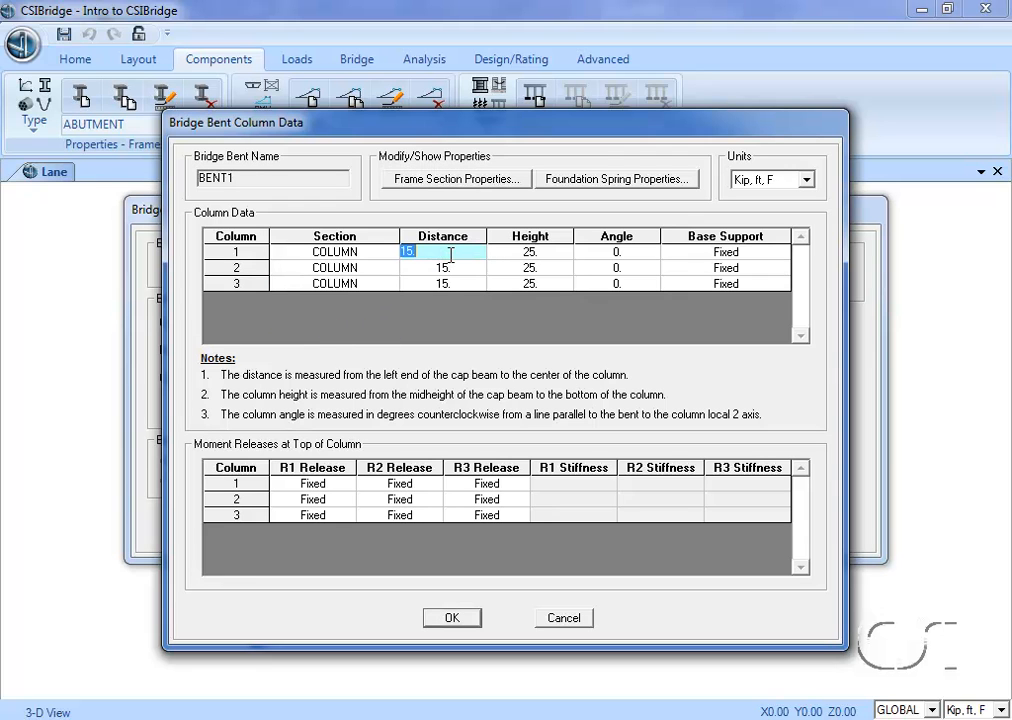
pyautogui.write('2.5')
pyautogui.click(456, 267)
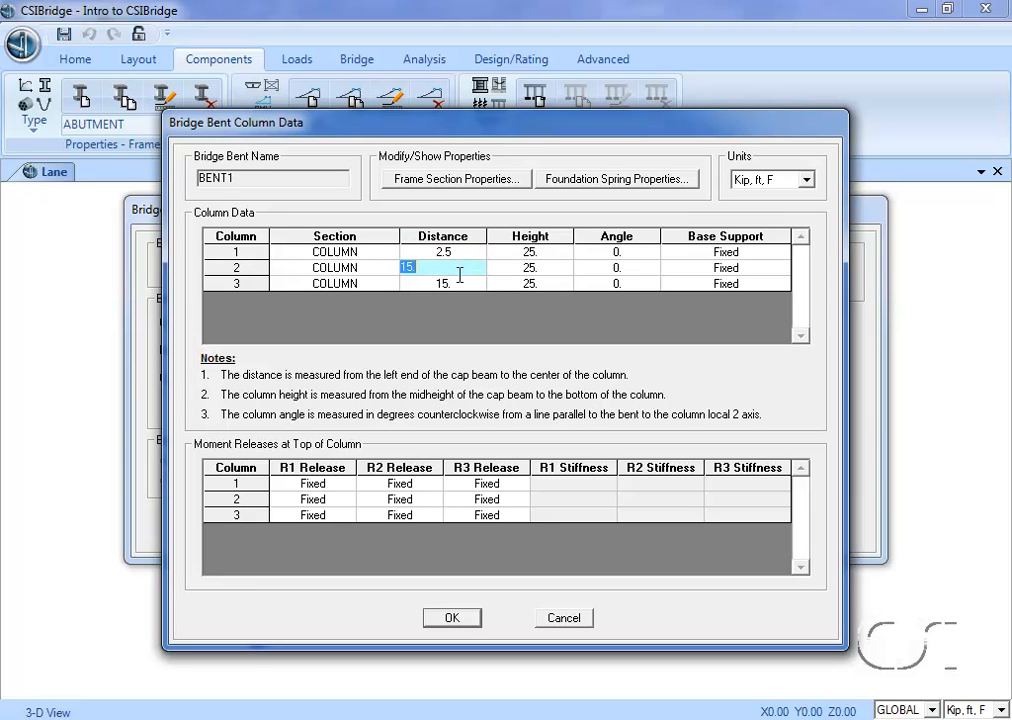
pyautogui.click(463, 285)
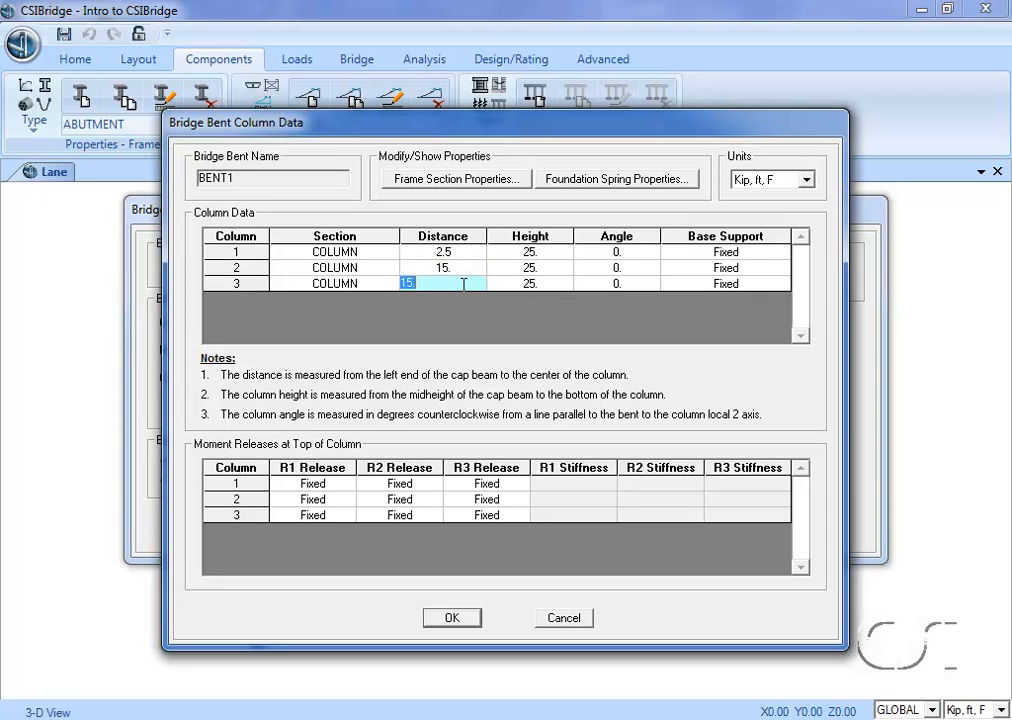
pyautogui.write('27.5')
# Step: Set the heights of columns 1, 2 and 3 to 24, 27 and 30 ft, and accept the column data
pyautogui.click(519, 256)
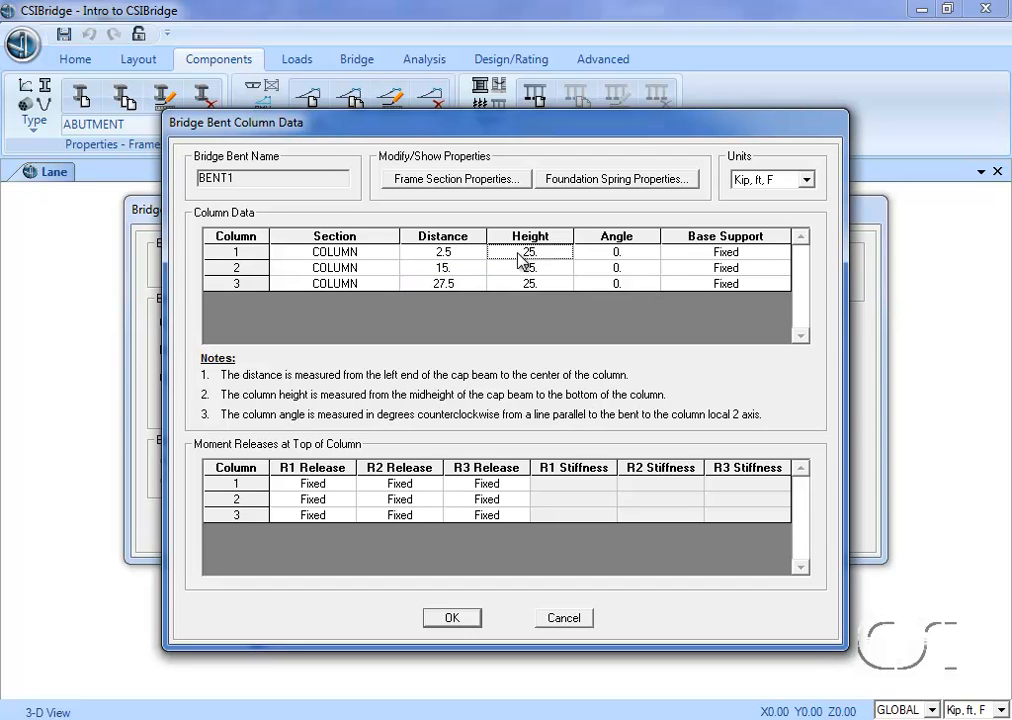
pyautogui.click(519, 255)
pyautogui.write('24')
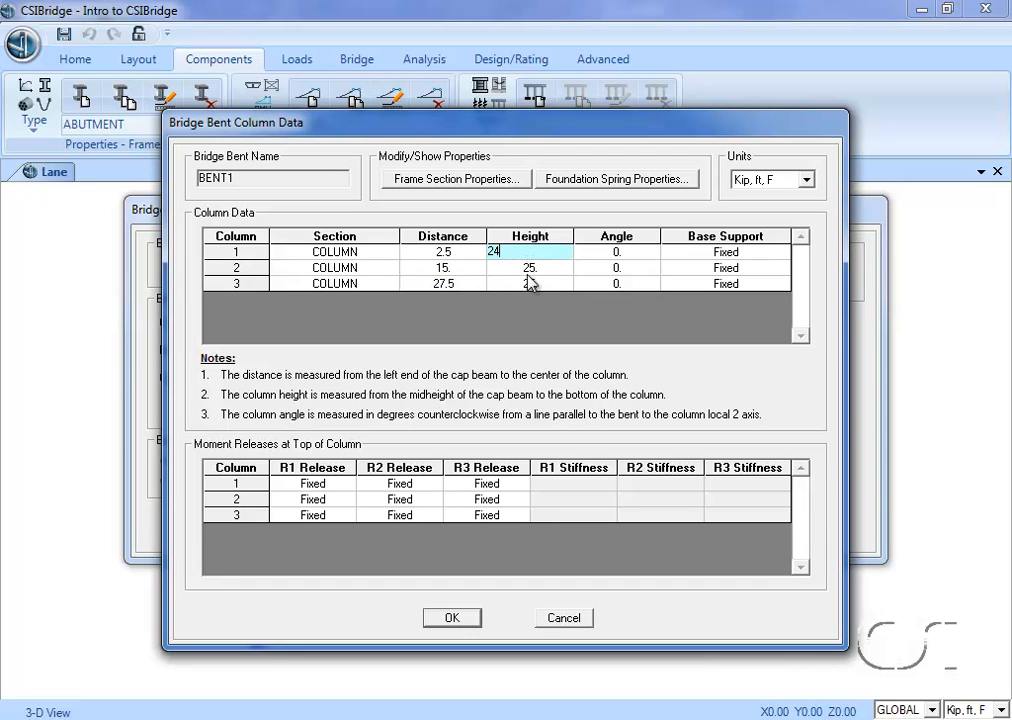
pyautogui.click(534, 268)
pyautogui.click(536, 268)
pyautogui.write('27')
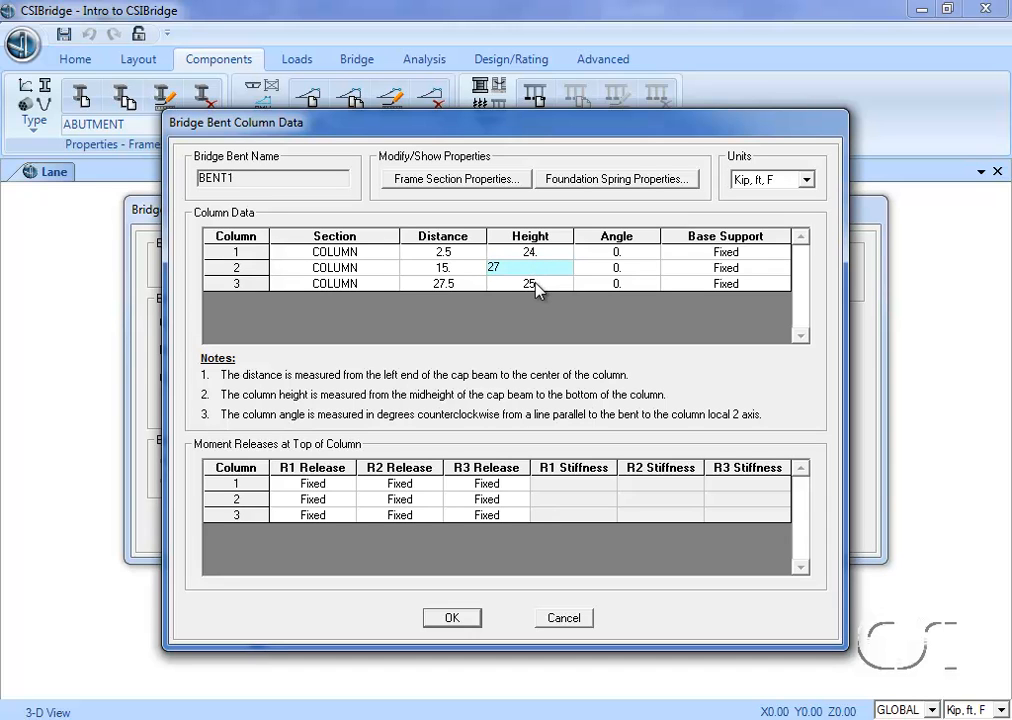
pyautogui.click(535, 285)
pyautogui.click(528, 282)
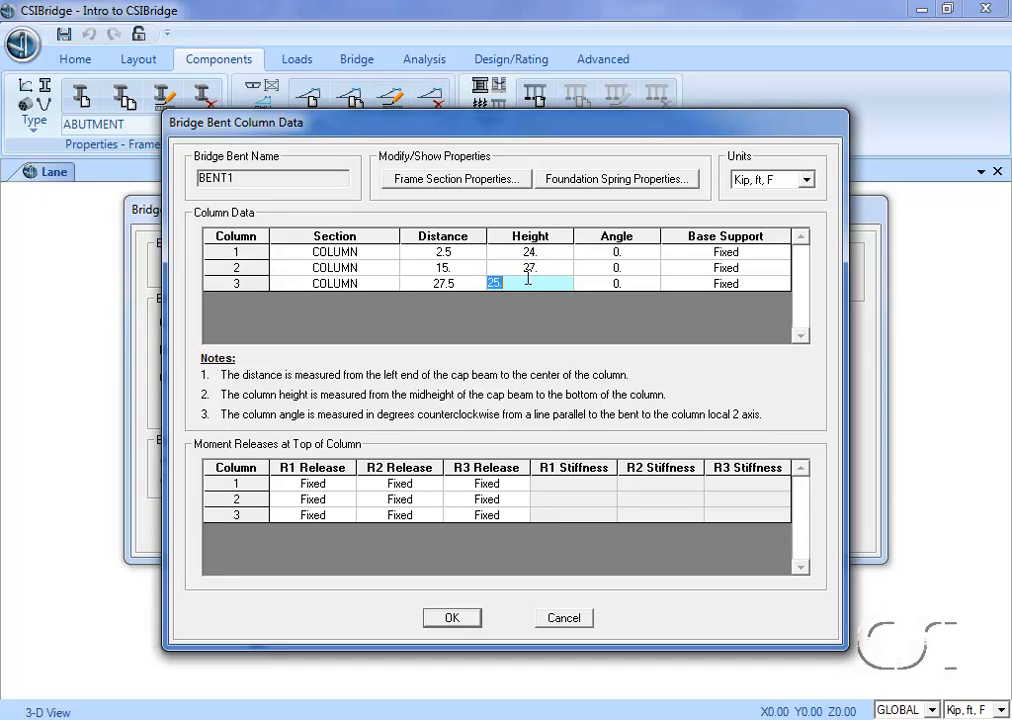
pyautogui.write('30')
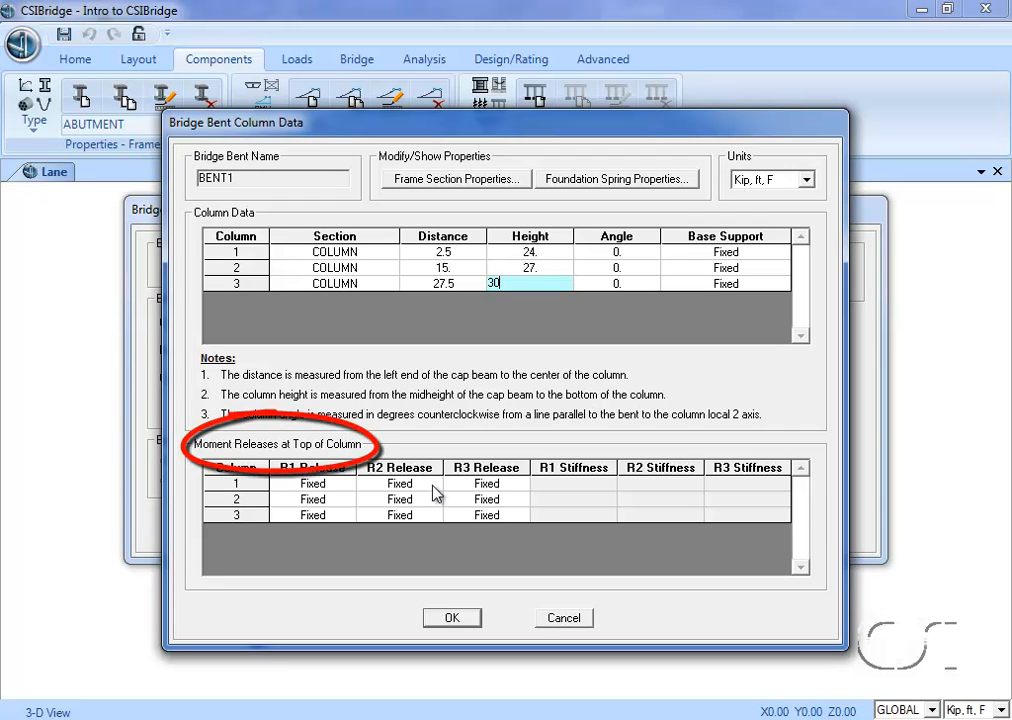
pyautogui.click(452, 619)
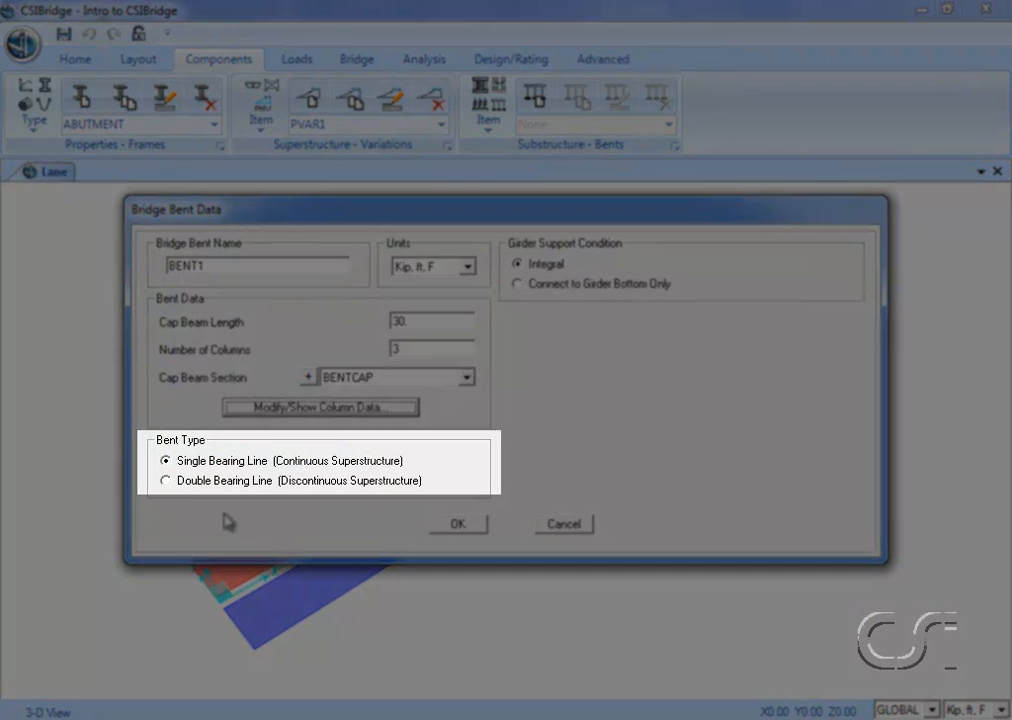
# Step: Try the Double Bearing Line bent type, return to Single Bearing Line (Continuous Superstructure), and accept the bent
pyautogui.click(166, 481)
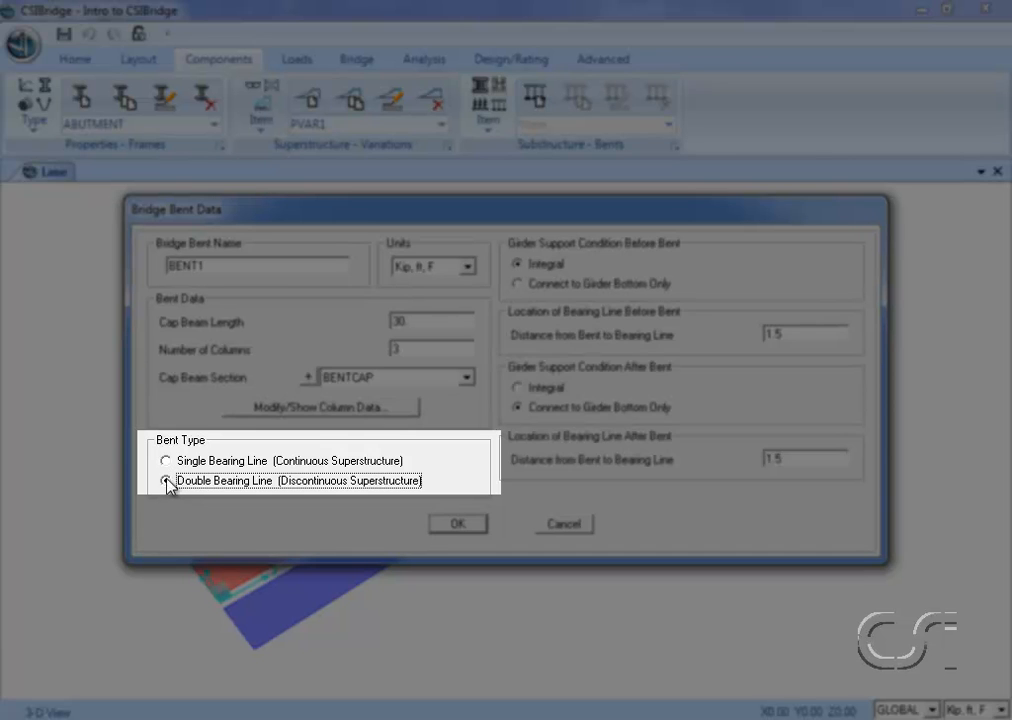
pyautogui.click(166, 462)
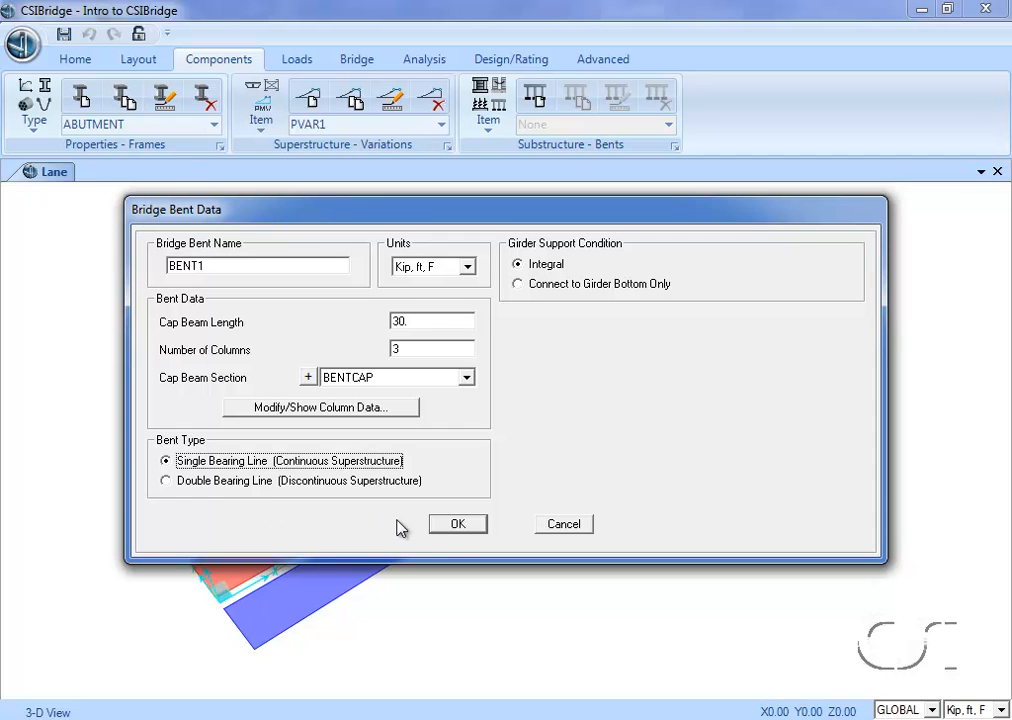
pyautogui.click(459, 525)
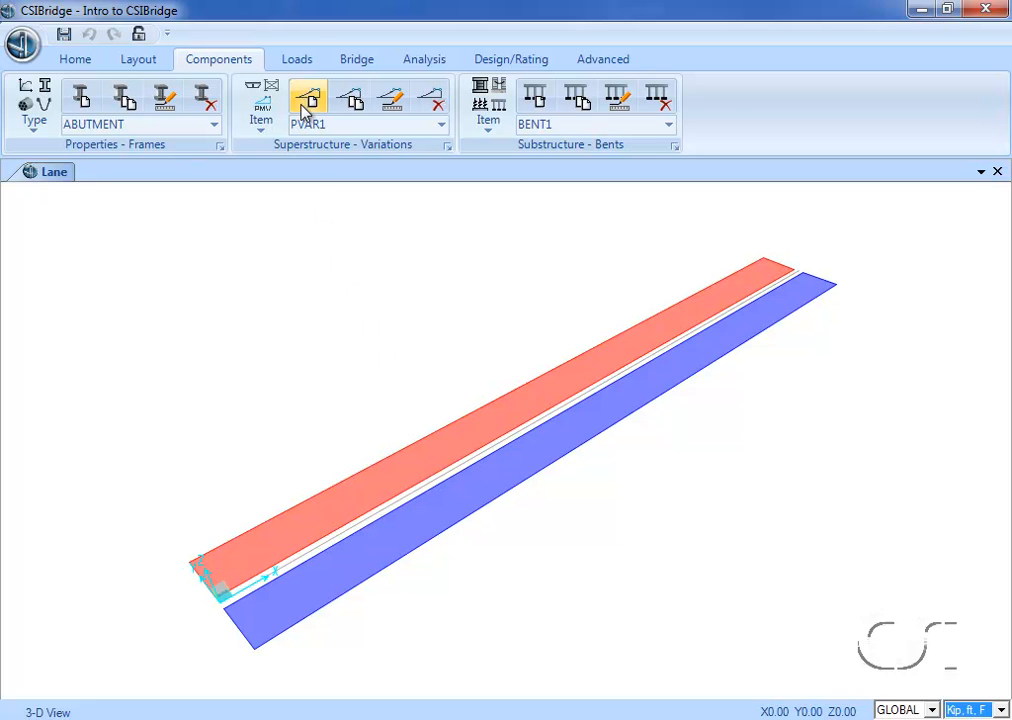
# Step: Define a standard vehicle of type HSn-44, keeping its default scale factor
pyautogui.click(297, 62)
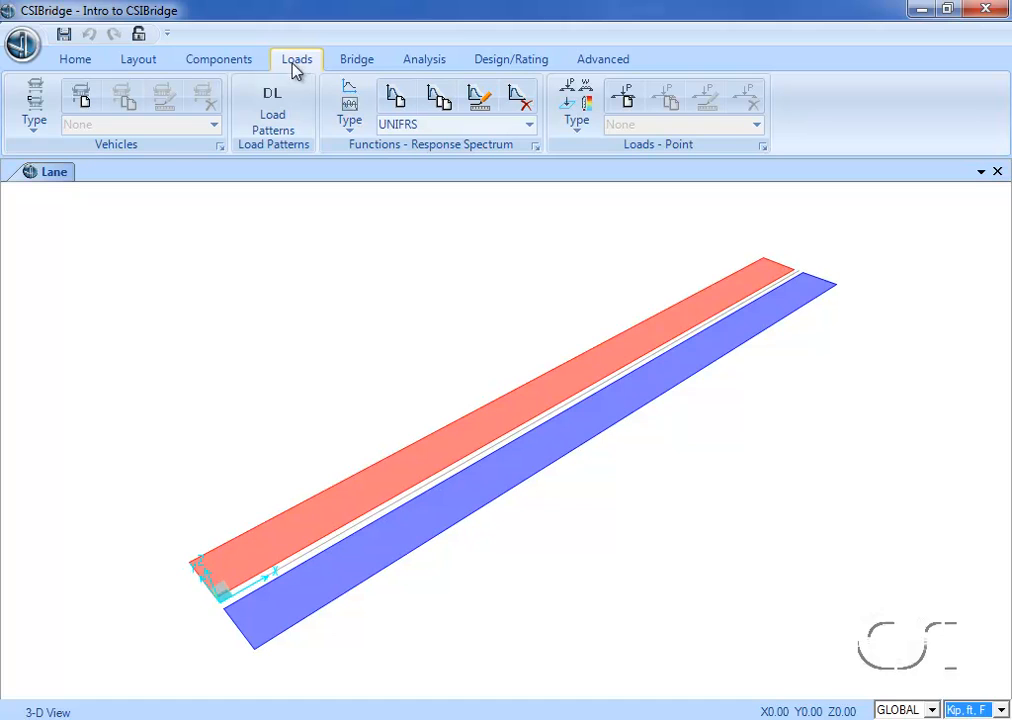
pyautogui.click(47, 103)
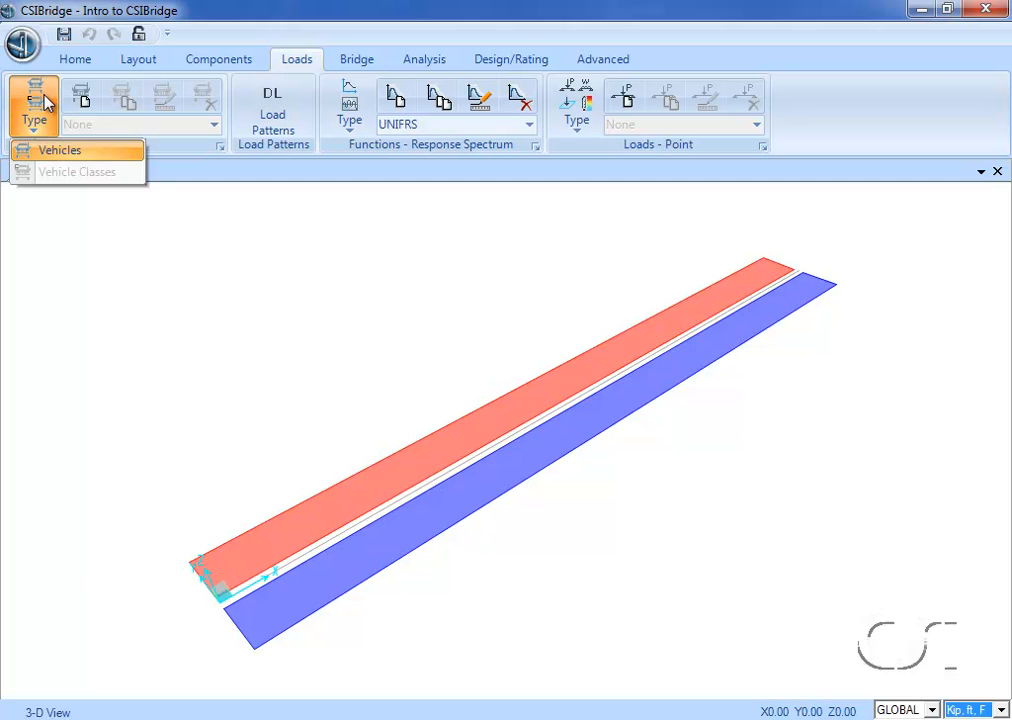
pyautogui.click(76, 152)
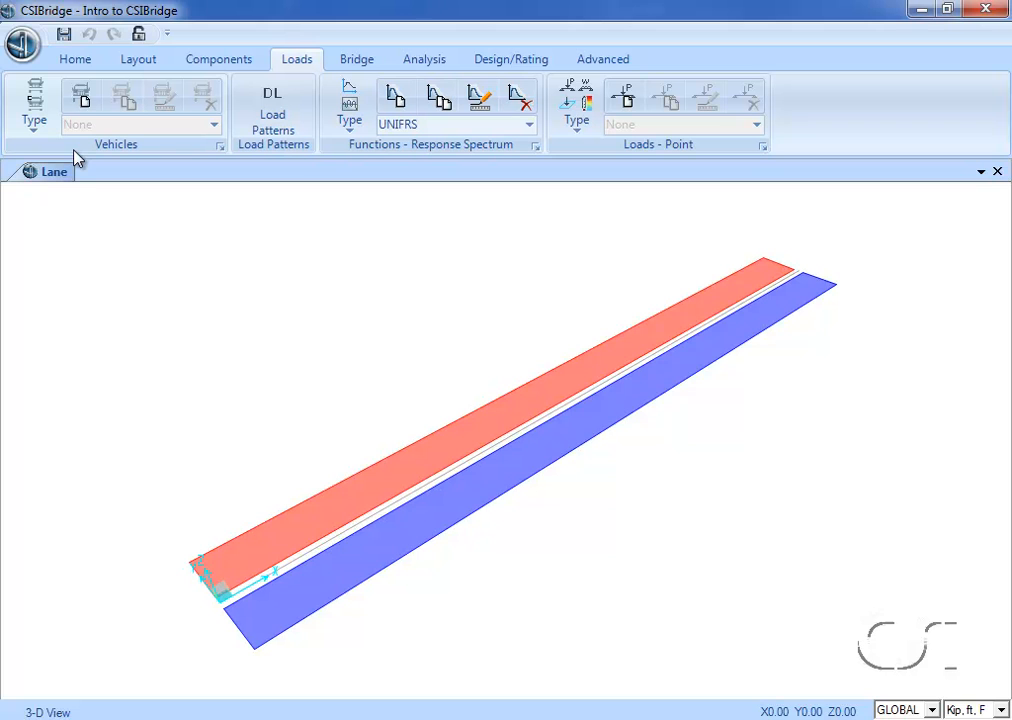
pyautogui.click(84, 100)
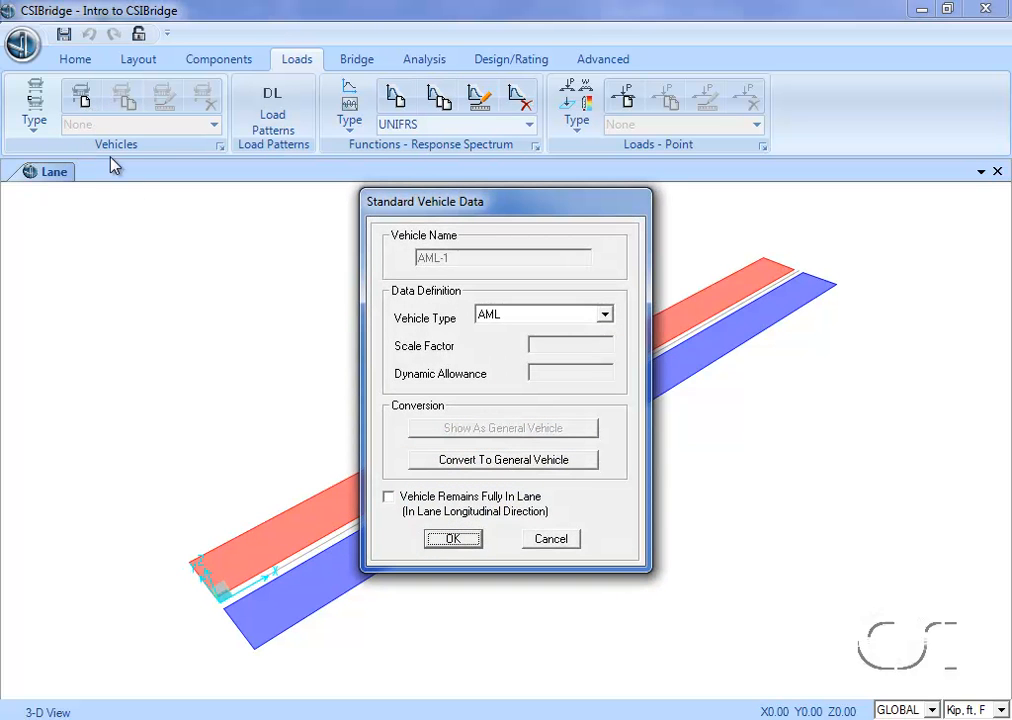
pyautogui.click(521, 322)
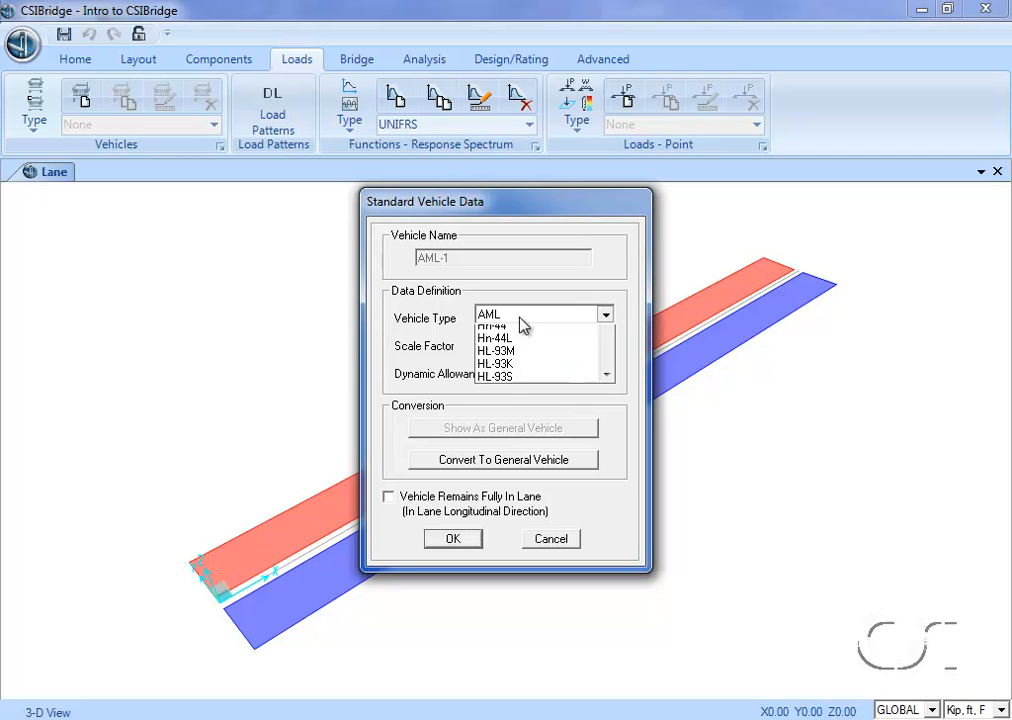
pyautogui.click(514, 345)
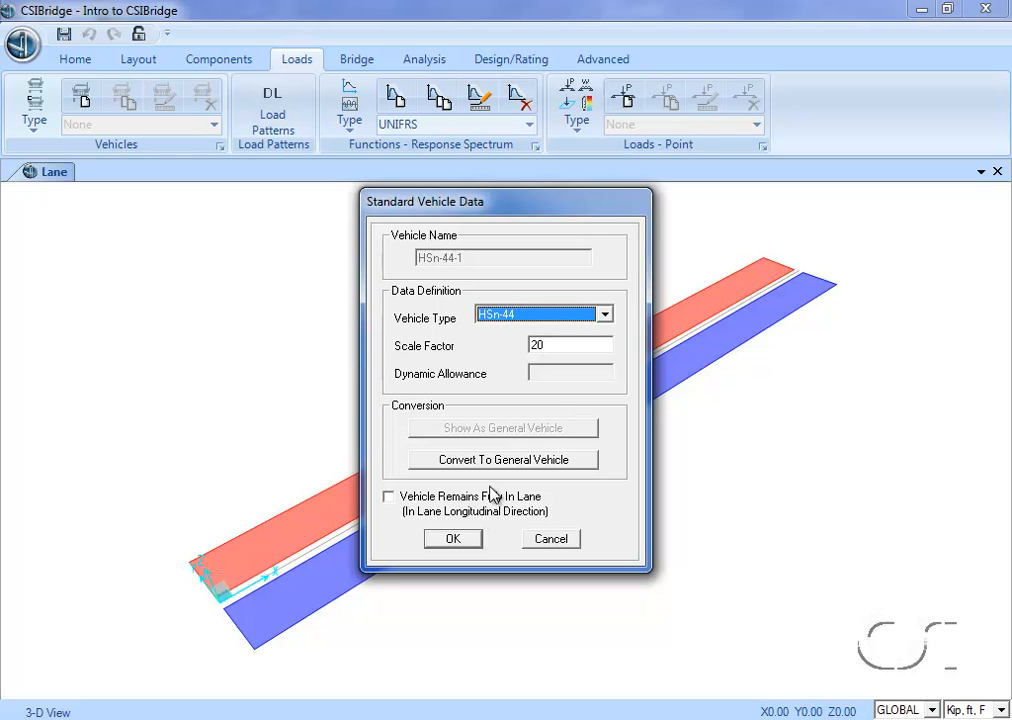
pyautogui.click(463, 541)
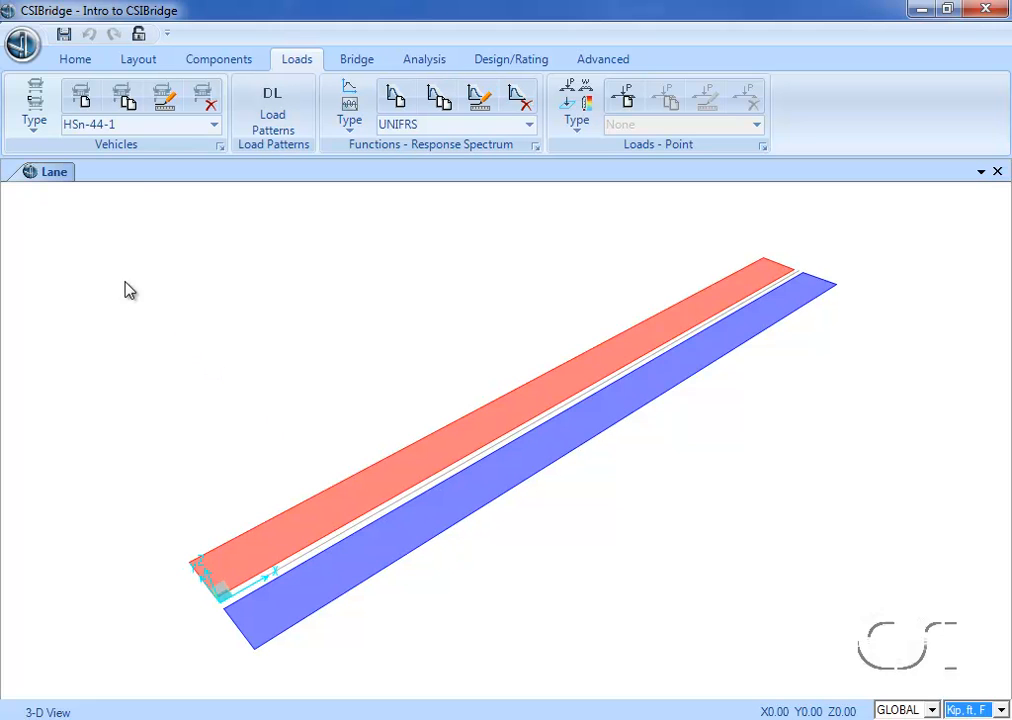
# Step: Define a vehicle class containing the HSn-44-1 vehicle with a scale factor of 1
pyautogui.click(40, 130)
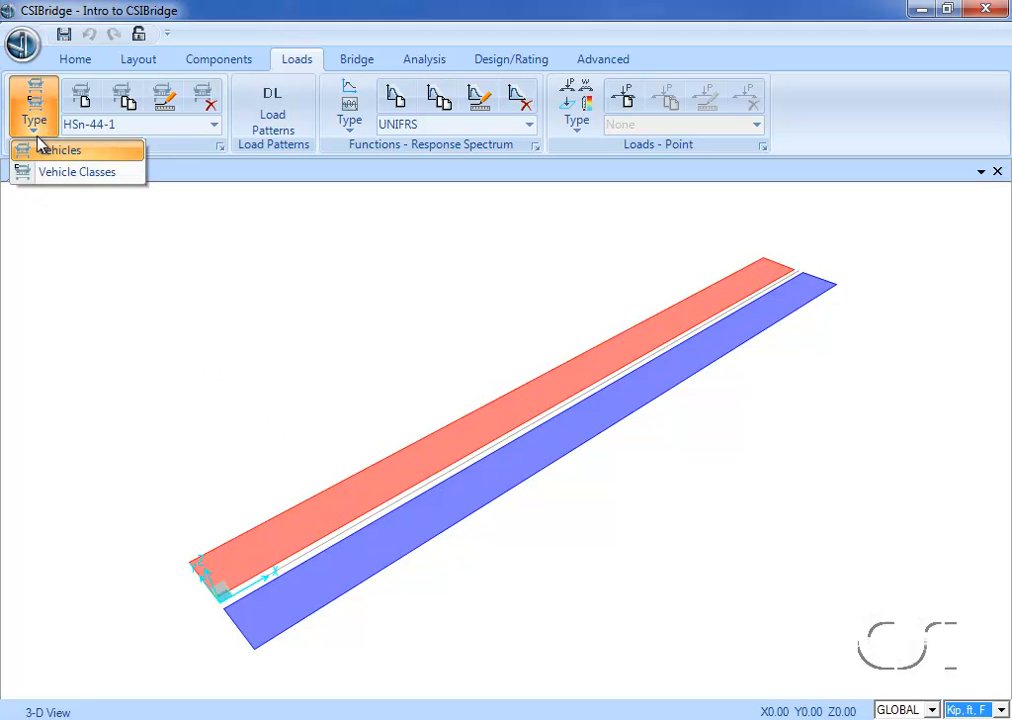
pyautogui.click(84, 173)
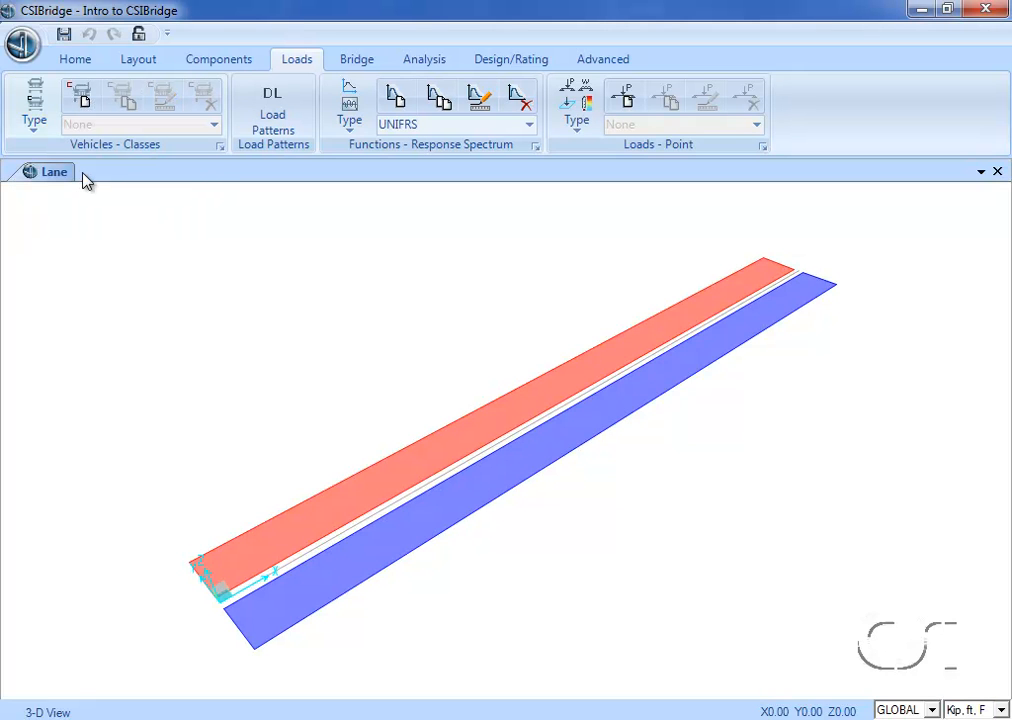
pyautogui.click(80, 106)
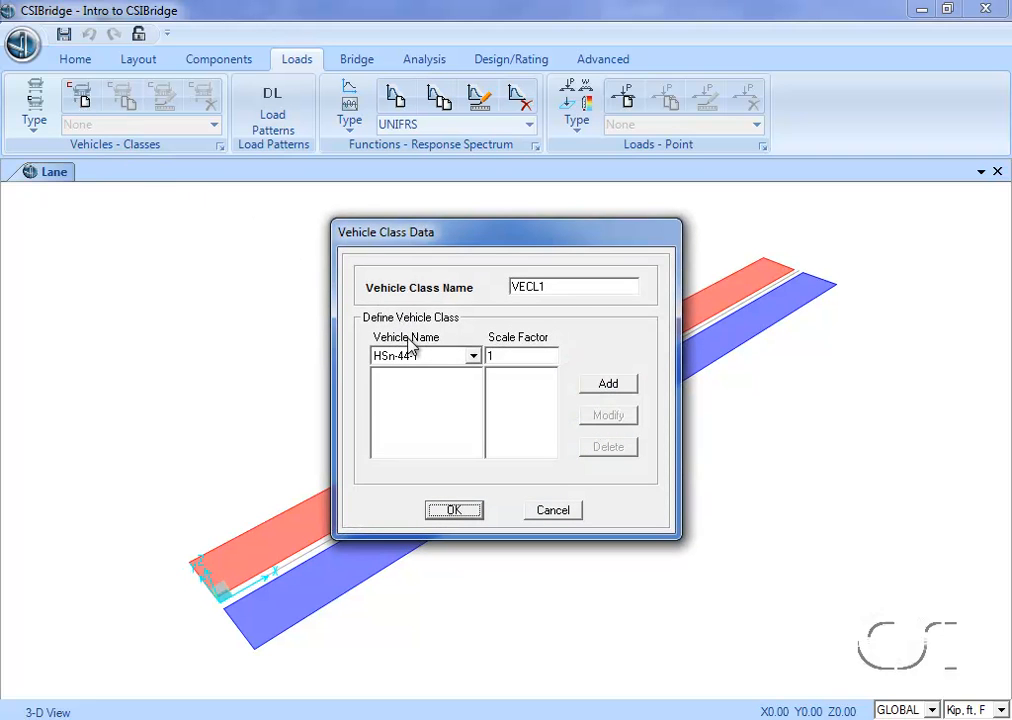
pyautogui.click(612, 387)
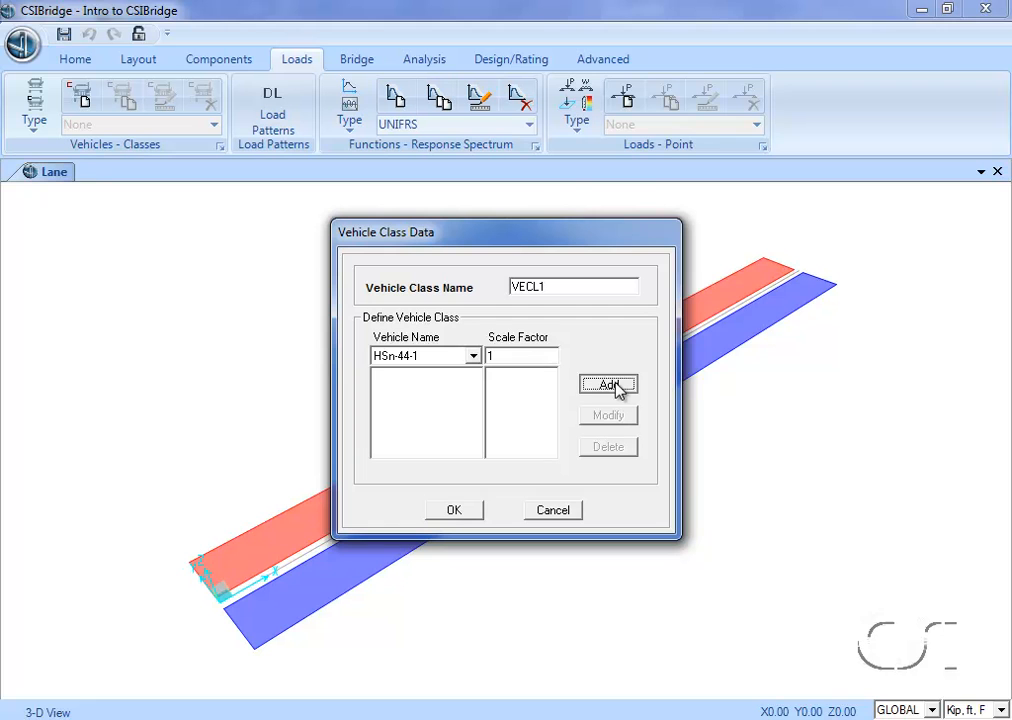
pyautogui.click(455, 511)
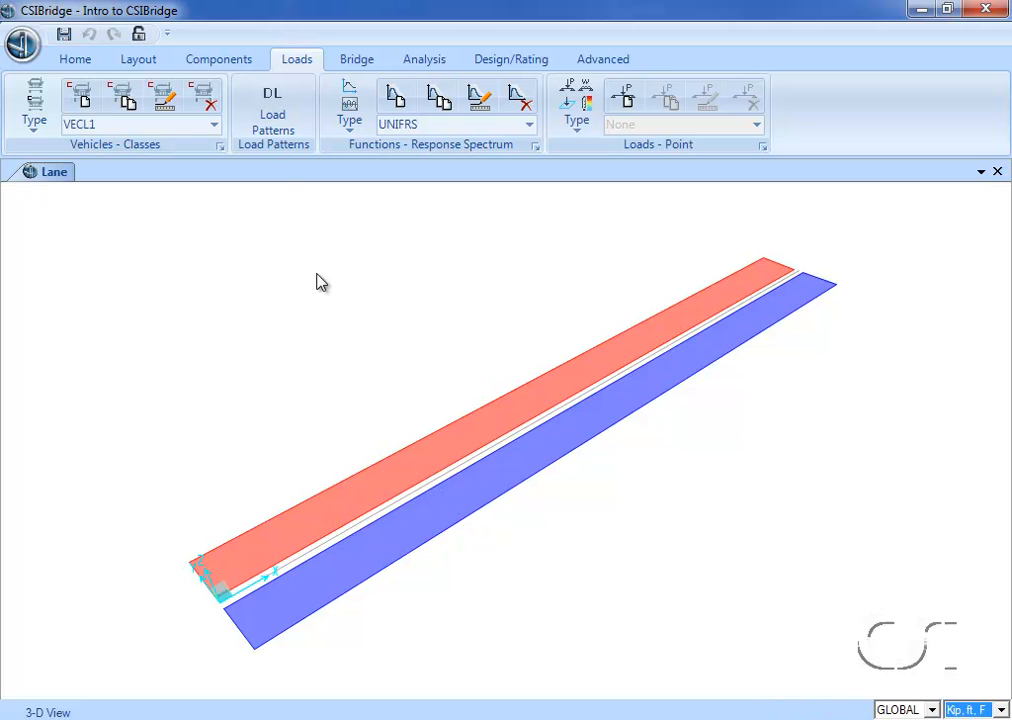
# Step: Add a load pattern named PRESTRESS of type PRESTRESS and accept the load patterns
pyautogui.click(270, 125)
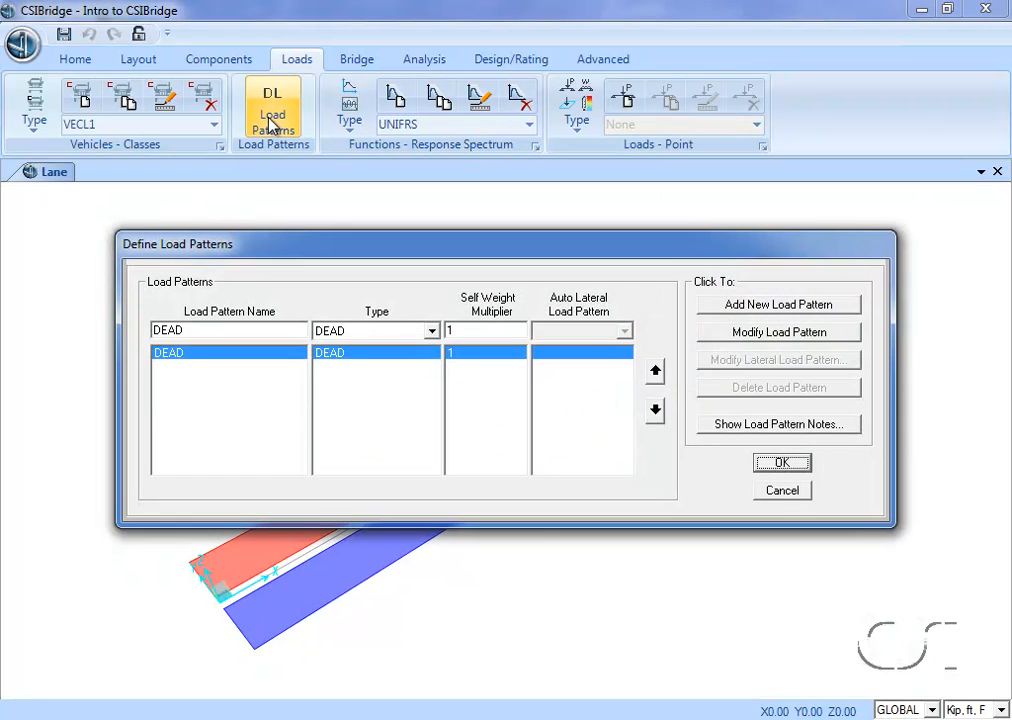
pyautogui.doubleClick(204, 335)
pyautogui.write('PRESTRESS')
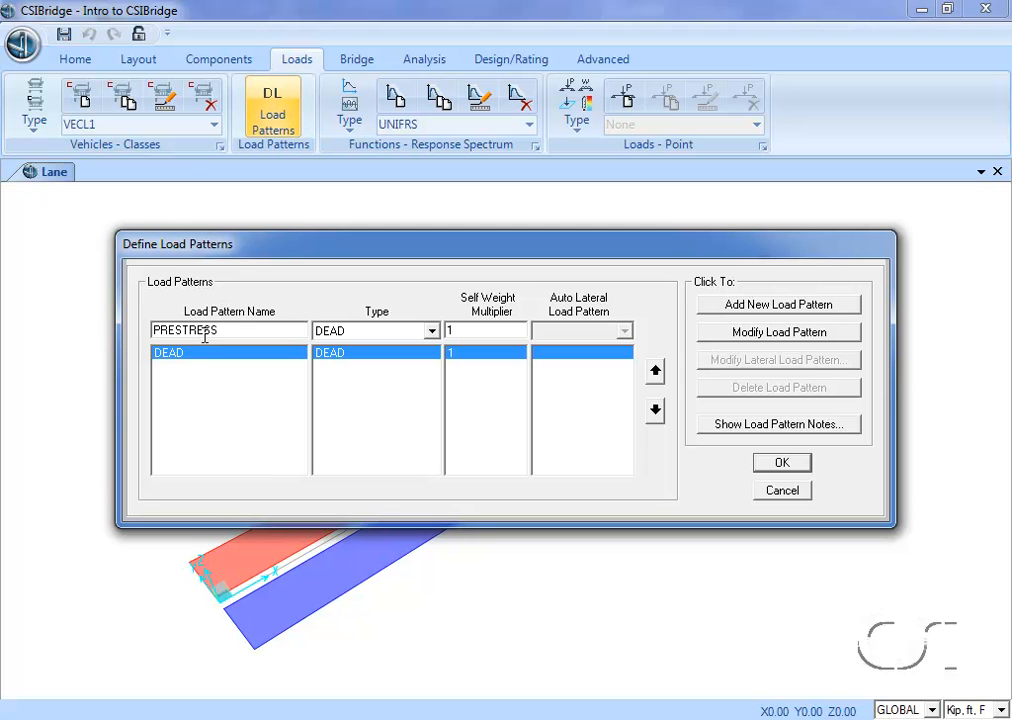
pyautogui.click(430, 331)
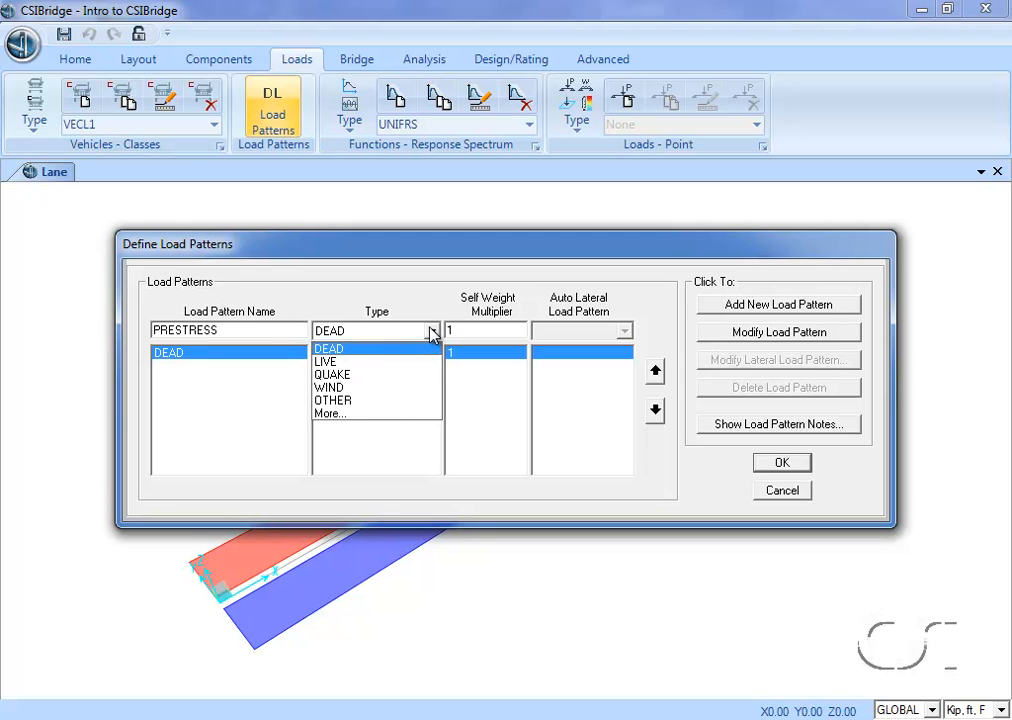
pyautogui.click(355, 414)
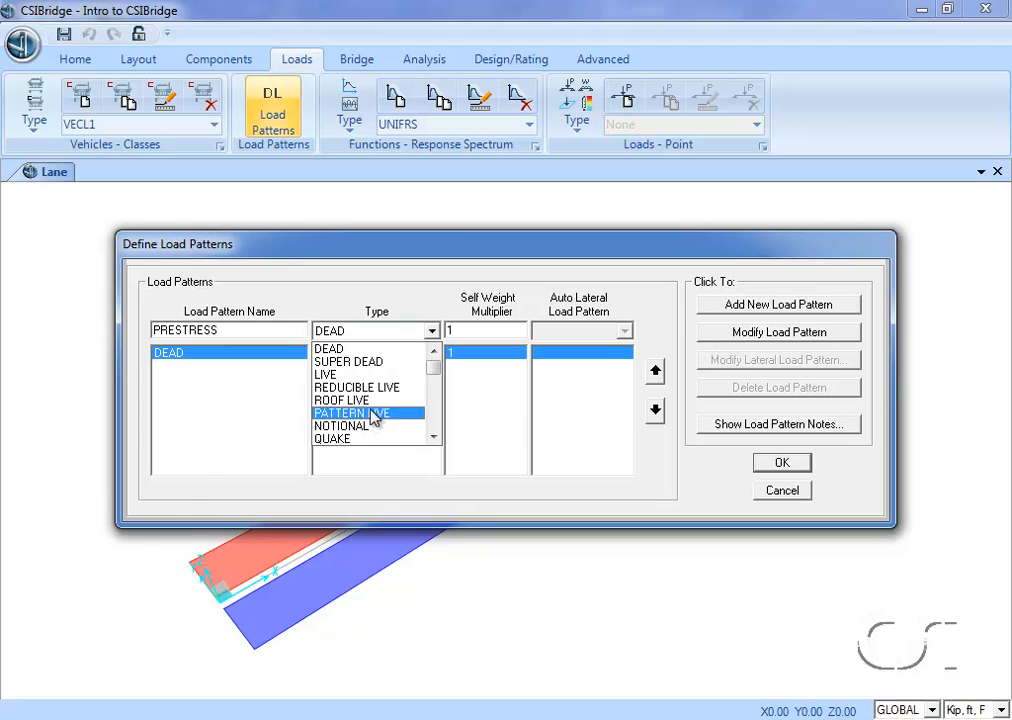
pyautogui.moveTo(436, 372); pyautogui.dragTo(437, 441)
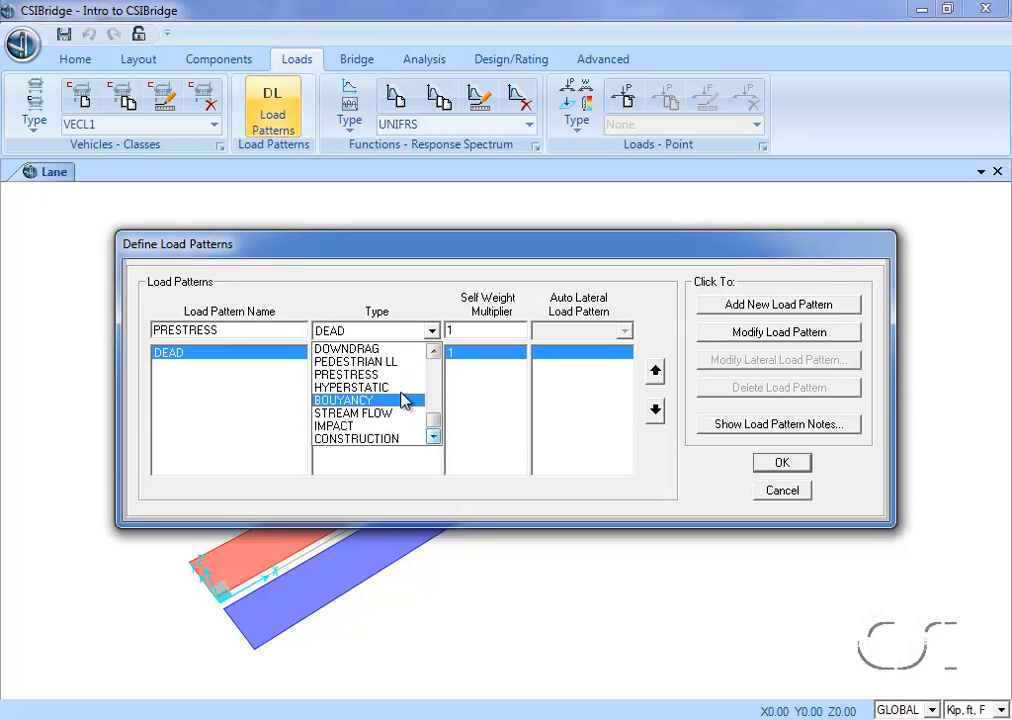
pyautogui.click(360, 375)
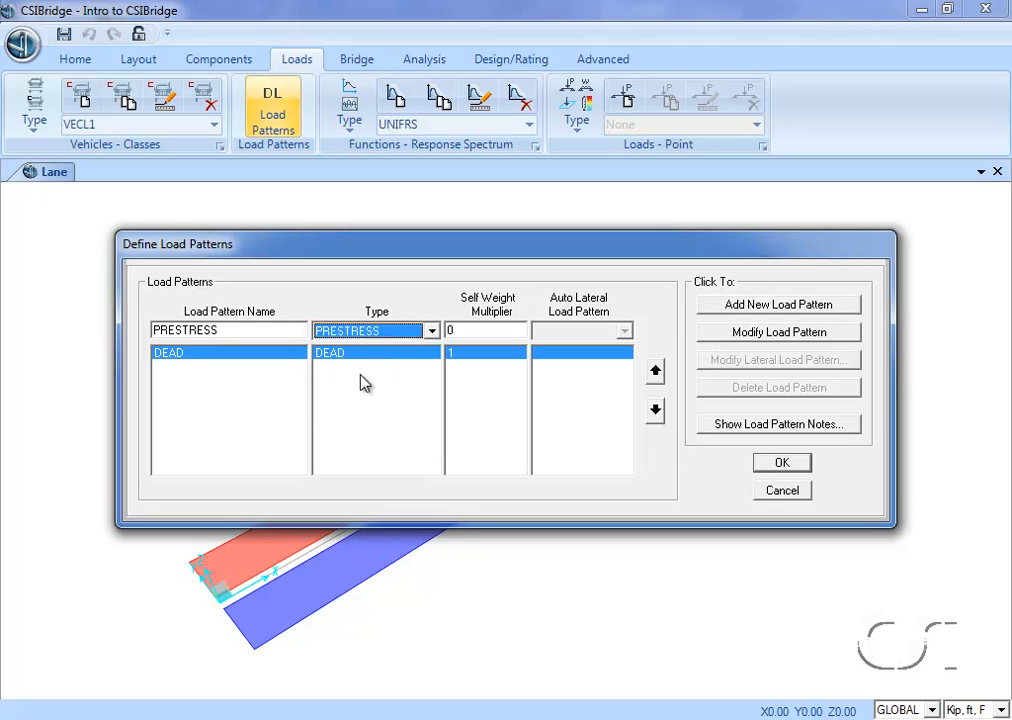
pyautogui.click(760, 307)
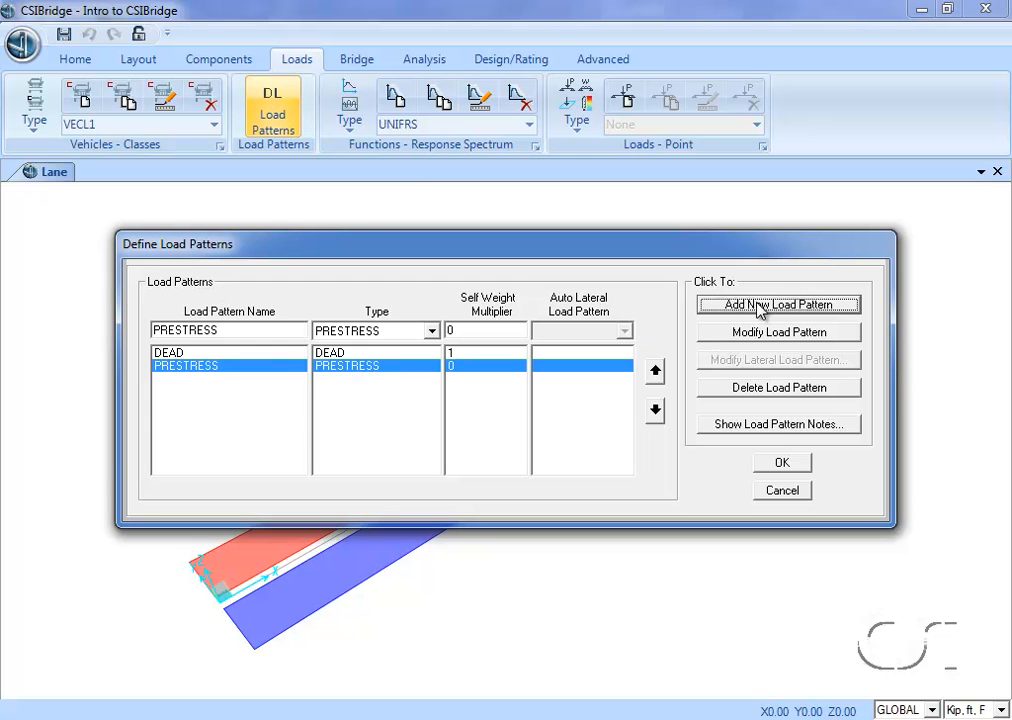
pyautogui.click(780, 463)
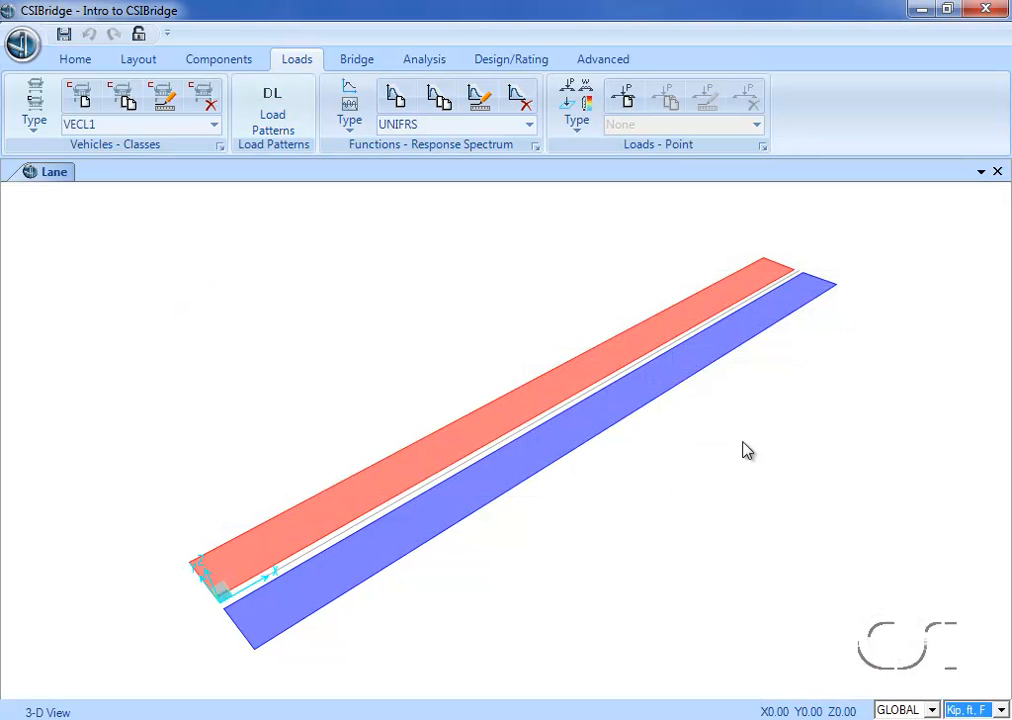
# Step: Start a new bridge object on layout line BLL1 and set the start abutment's station to 10 ft
pyautogui.click(357, 68)
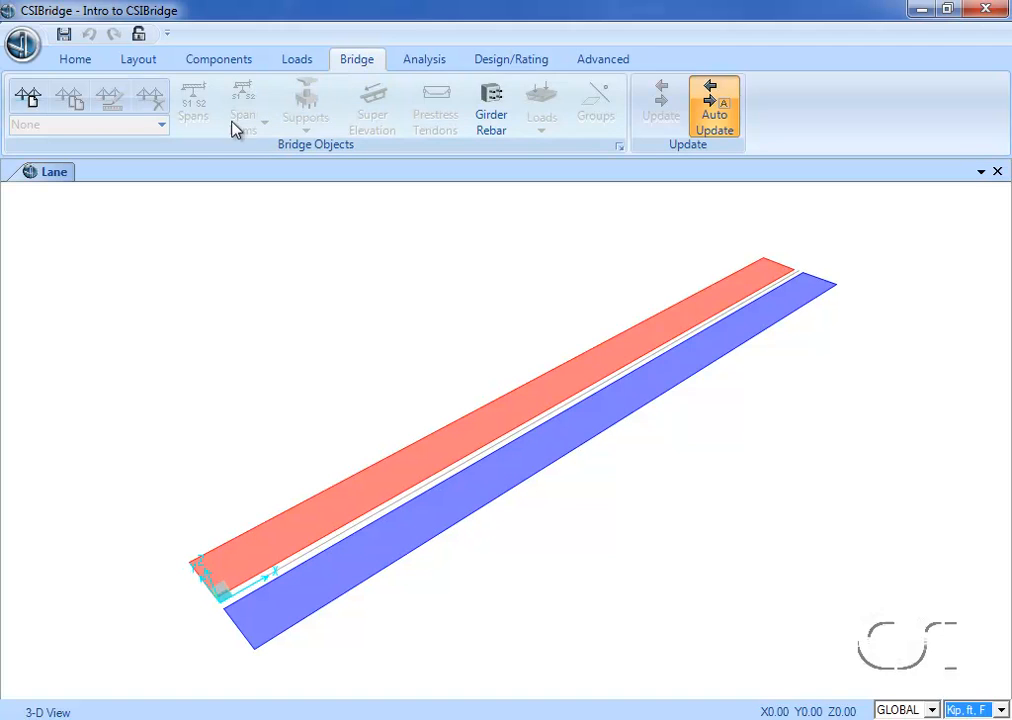
pyautogui.click(30, 97)
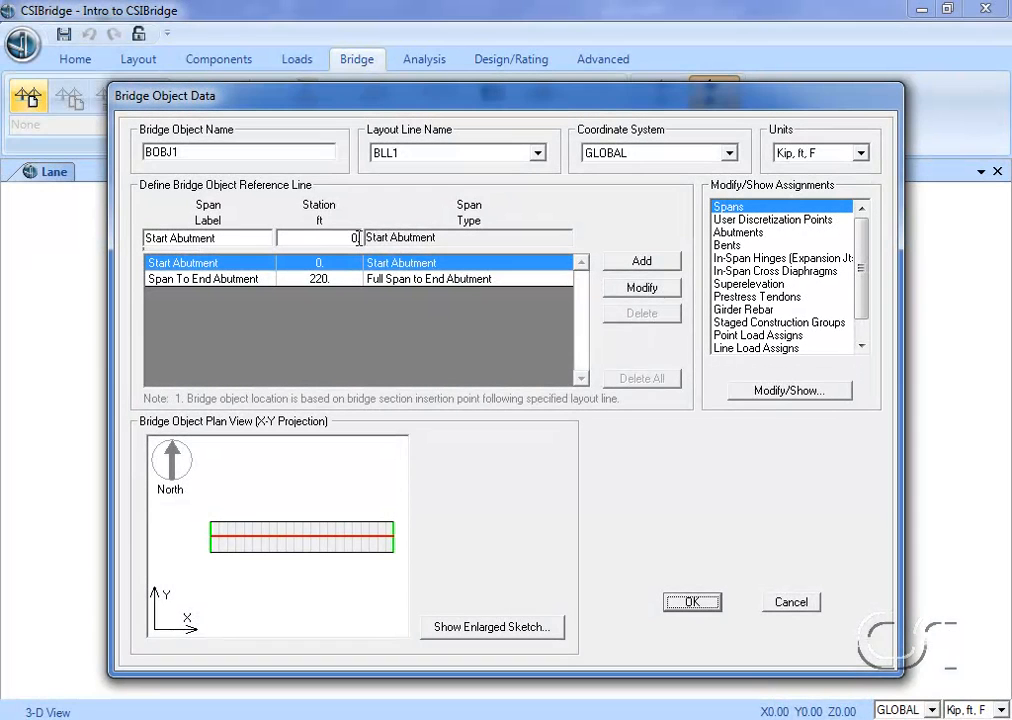
pyautogui.doubleClick(358, 238)
pyautogui.write('10')
pyautogui.click(641, 290)
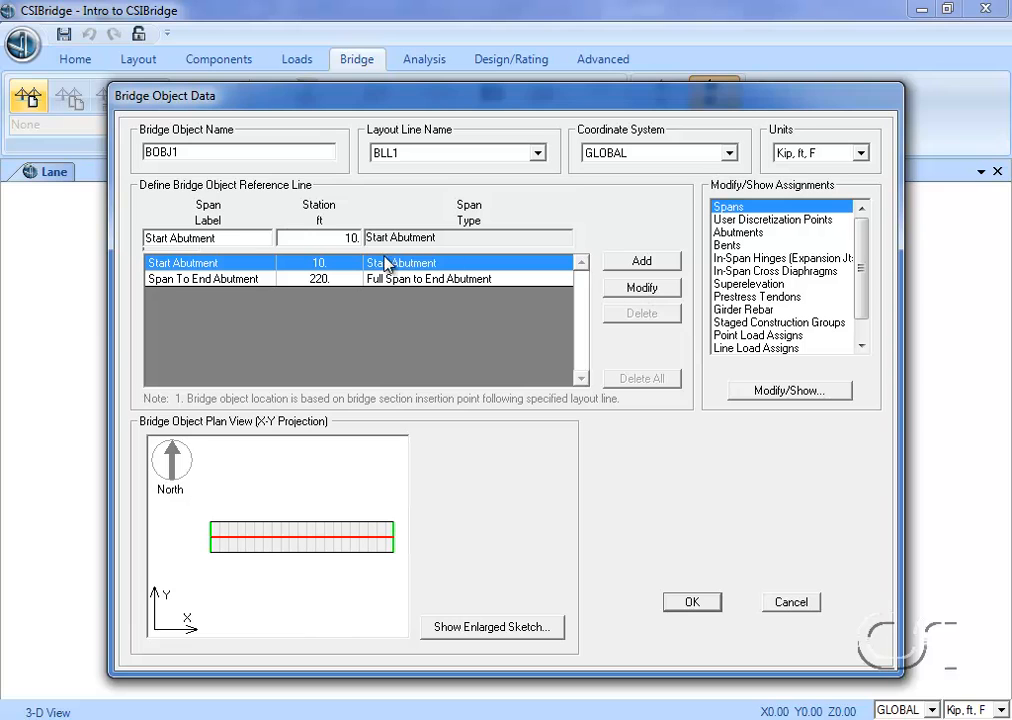
# Step: Add a span labelled Span1 at station 110 ft to the bridge object reference line
pyautogui.doubleClick(234, 238)
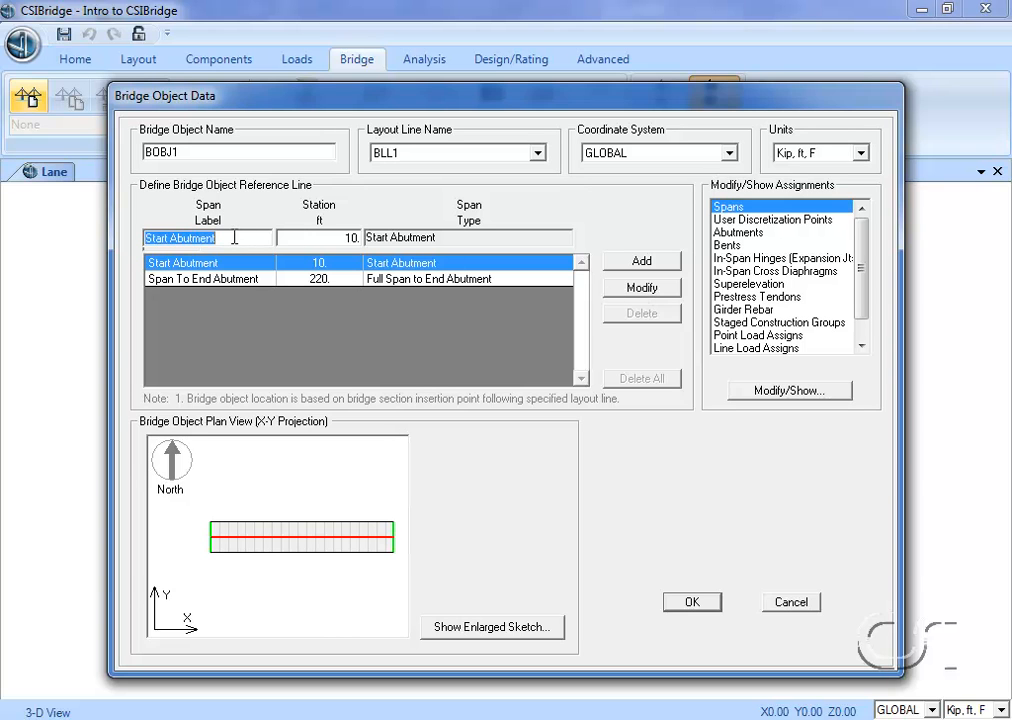
pyautogui.write('Spa')
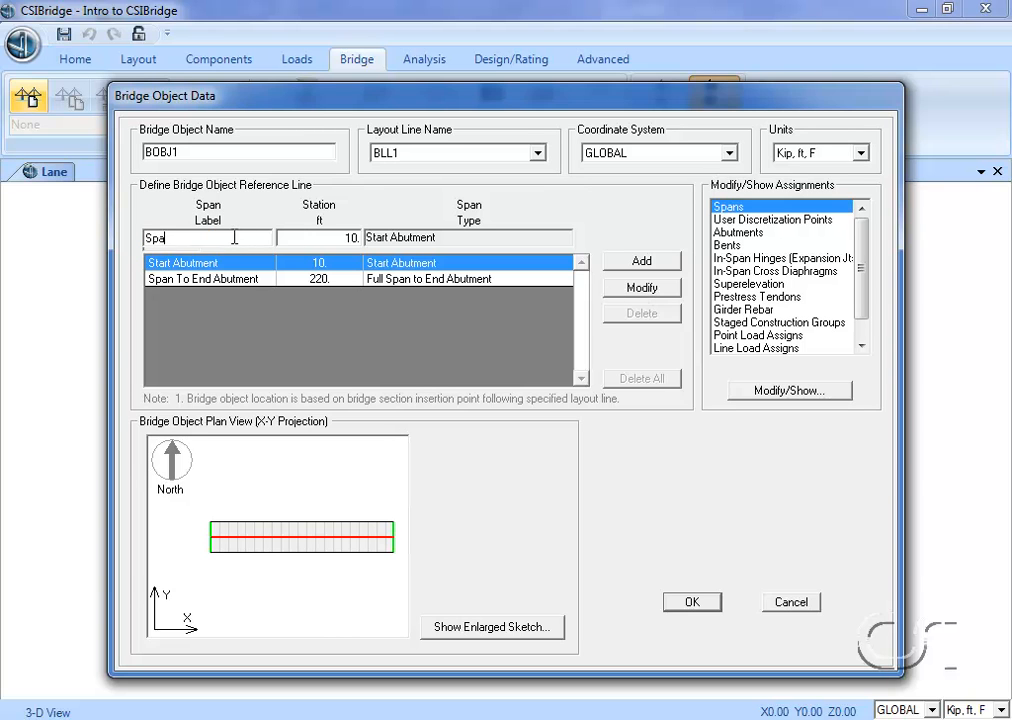
pyautogui.write('n1')
pyautogui.doubleClick(352, 237)
pyautogui.write('110')
pyautogui.press('Delete')
pyautogui.click(625, 266)
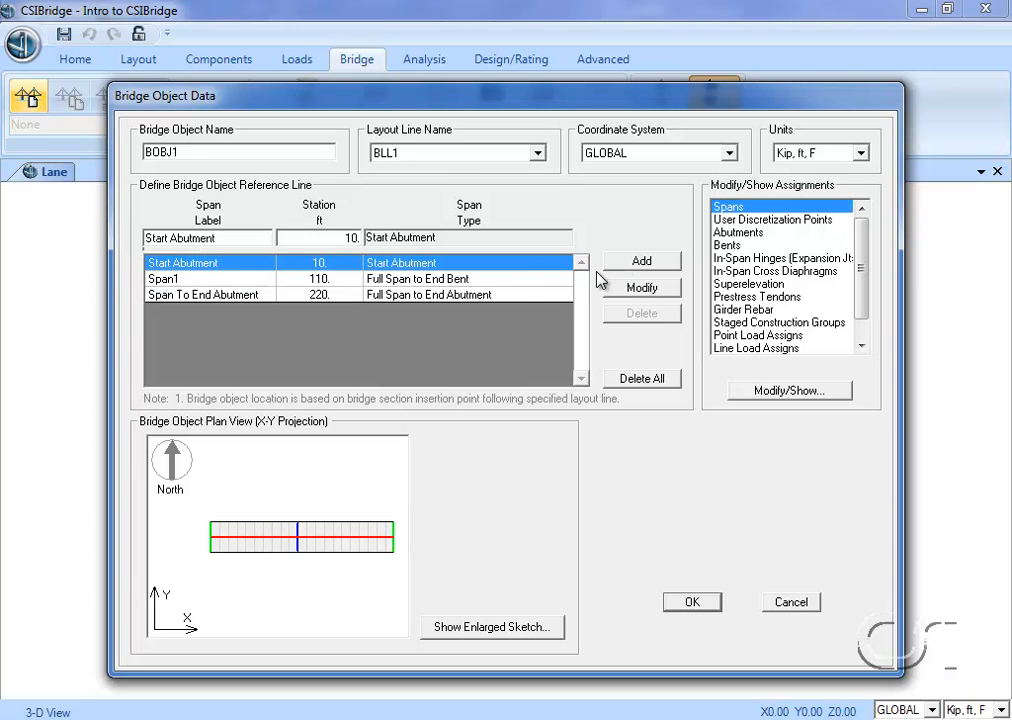
# Step: Set the station of Span To End Abutment to 210 ft
pyautogui.click(331, 295)
pyautogui.doubleClick(349, 239)
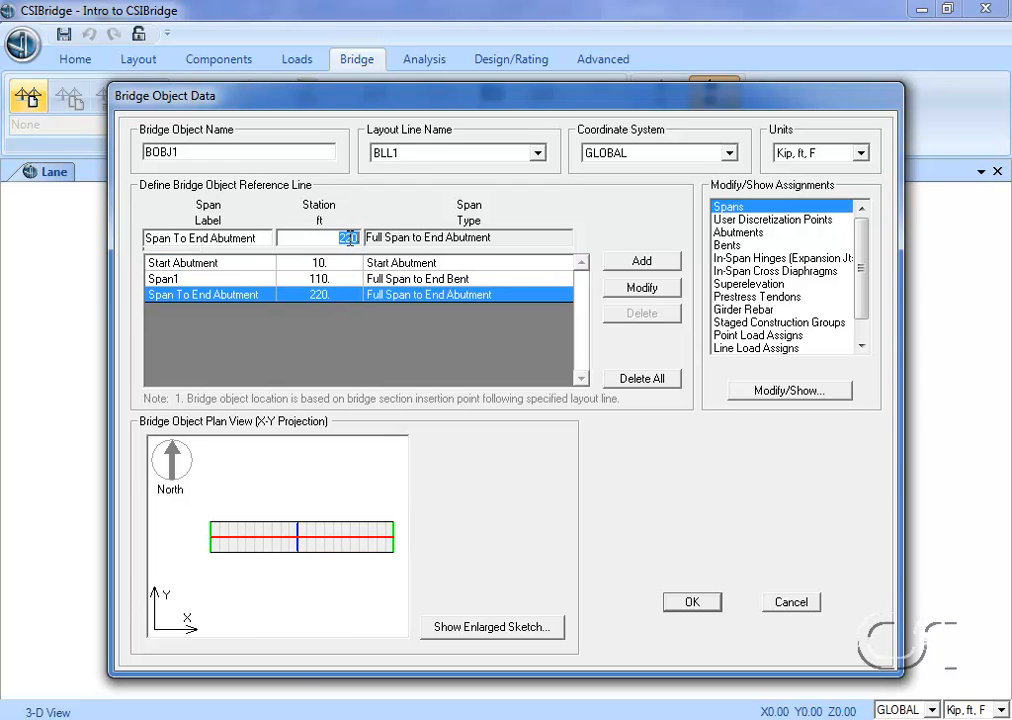
pyautogui.write('210')
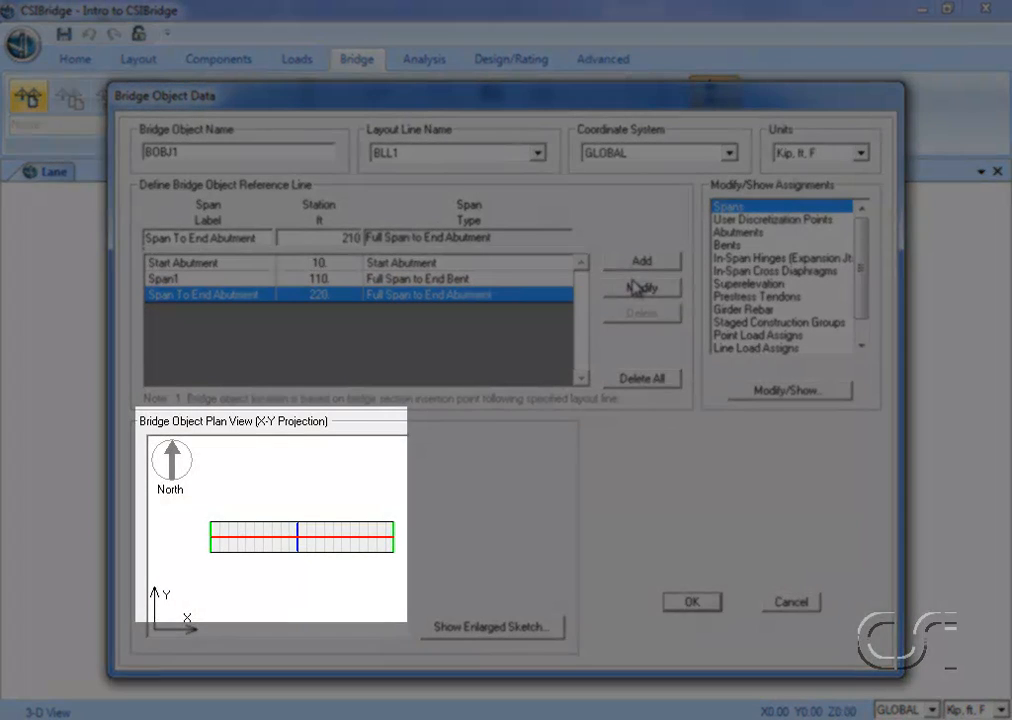
pyautogui.click(634, 287)
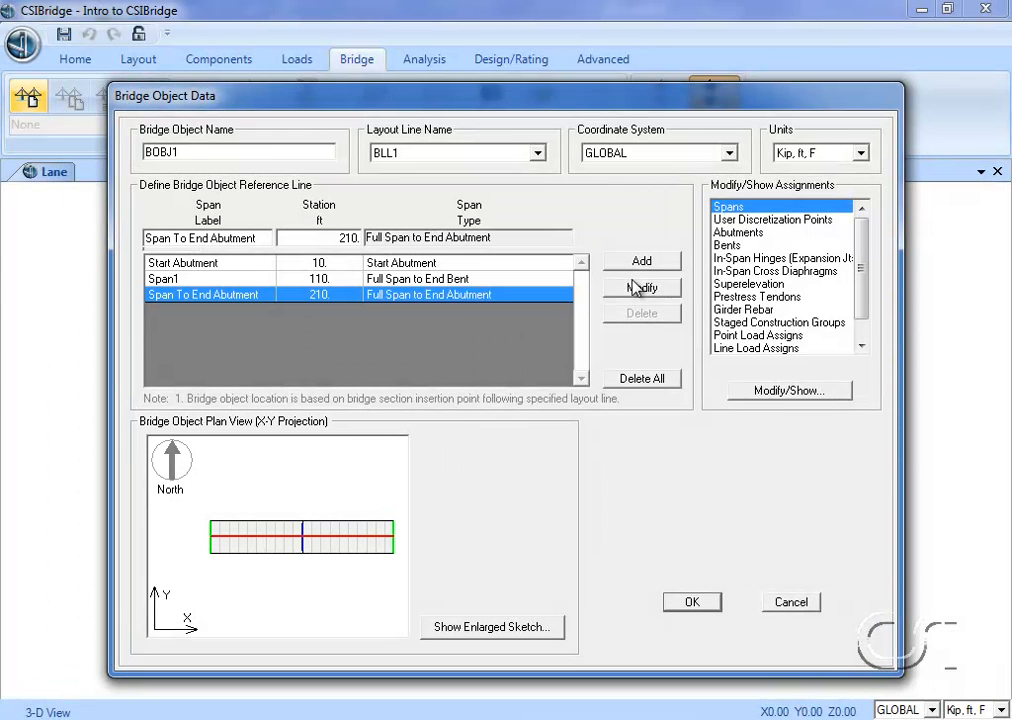
# Step: In the start abutment assignments, set the abutment direction to Default-15 and the diaphragm property to DIAPHRAGM
pyautogui.click(731, 235)
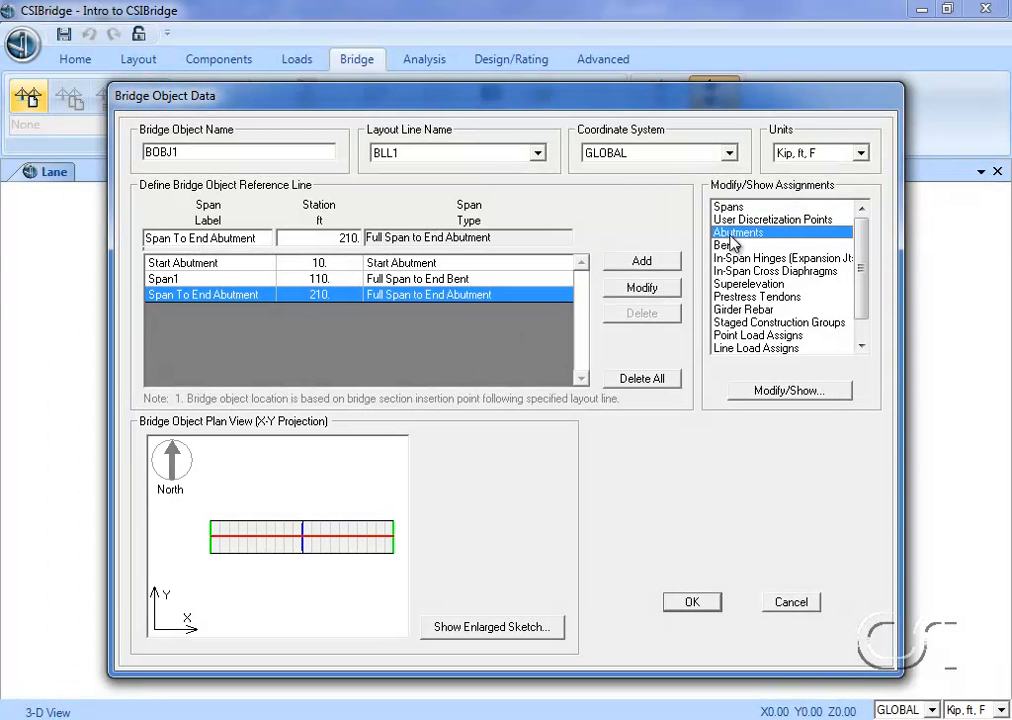
pyautogui.click(786, 391)
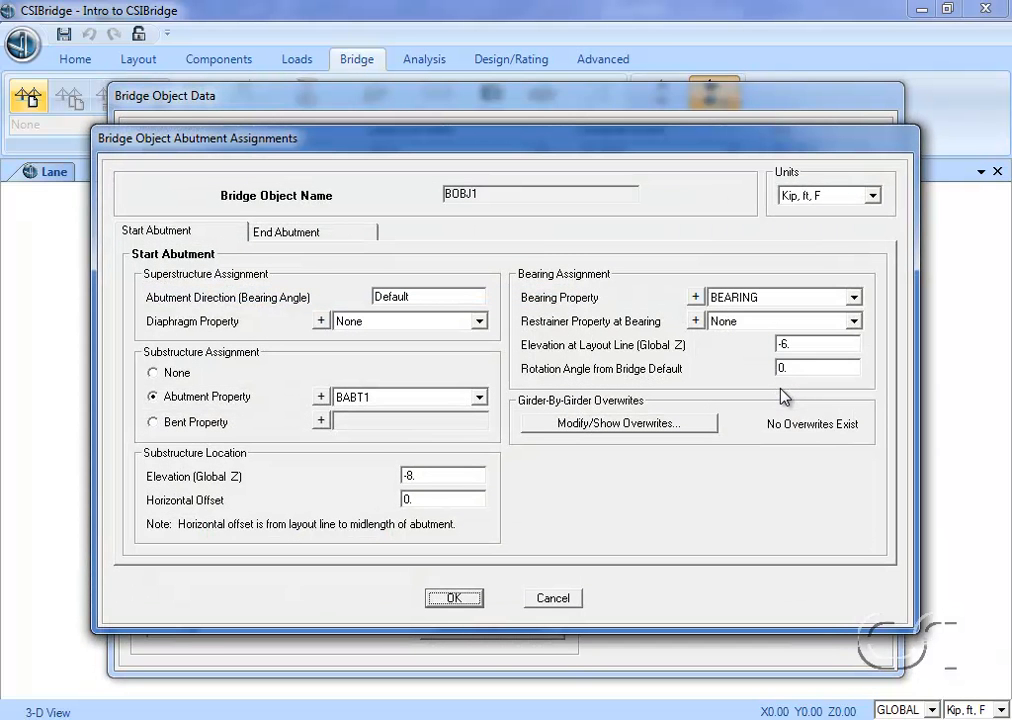
pyautogui.click(428, 297)
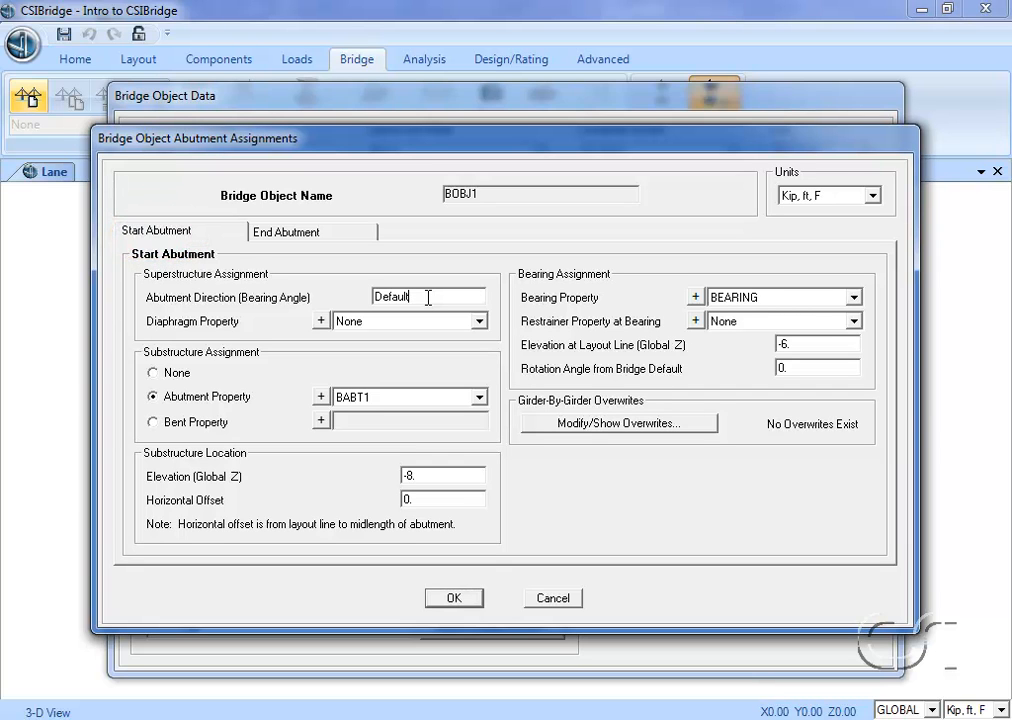
pyautogui.write('-15')
pyautogui.click(479, 321)
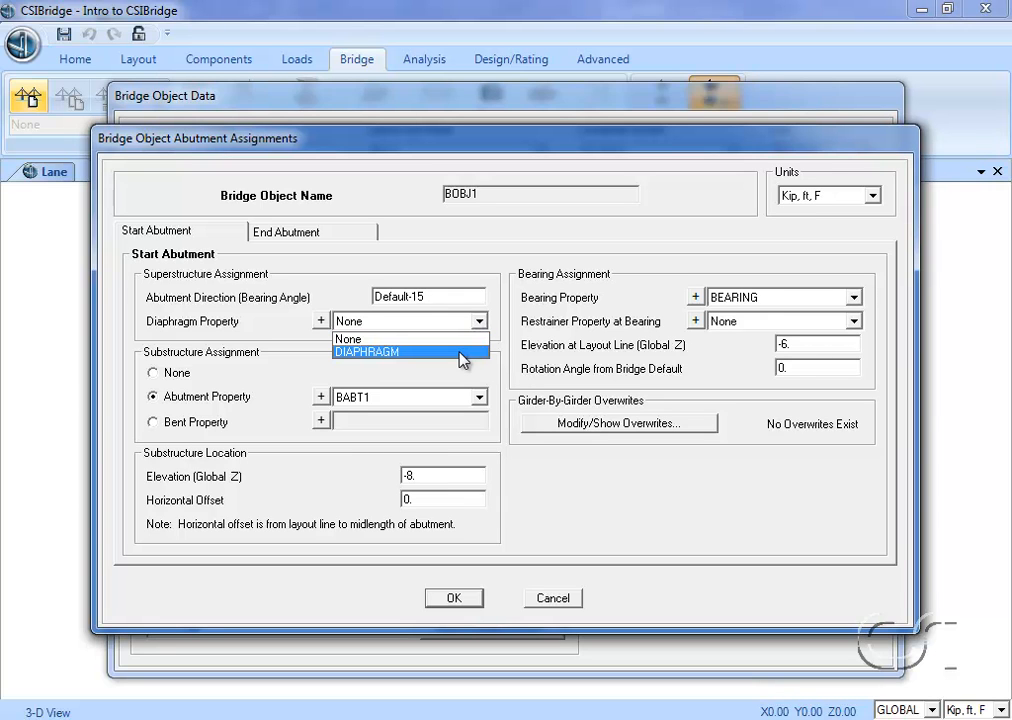
pyautogui.click(459, 352)
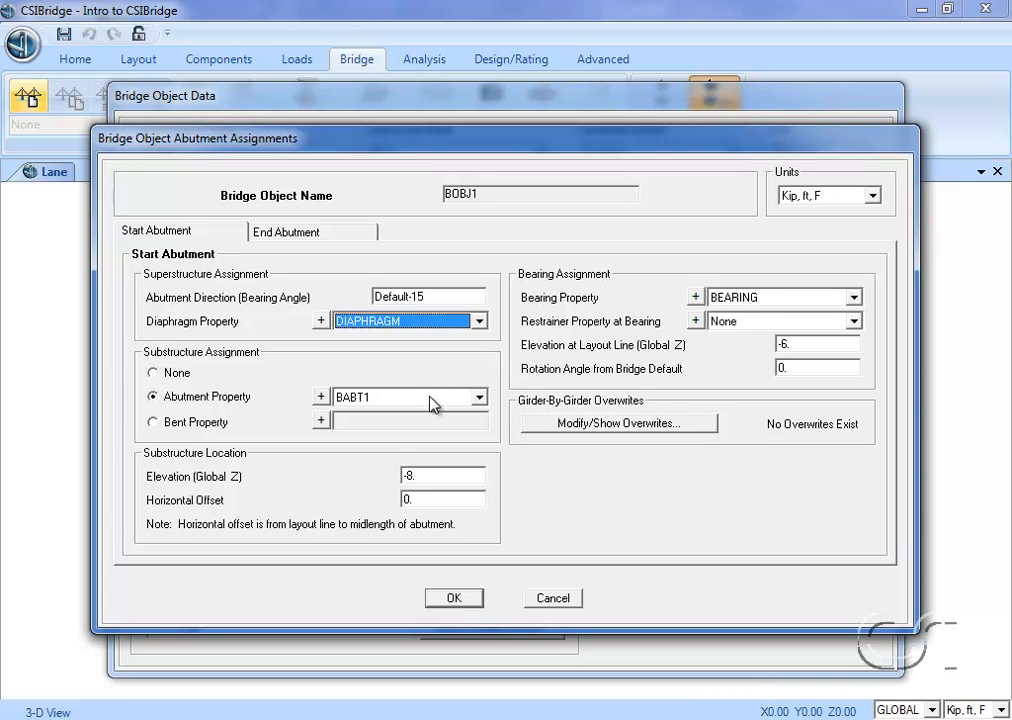
# Step: Assign abutment property BABT1 to the start abutment and set its substructure elevation to -6 ft
pyautogui.click(432, 399)
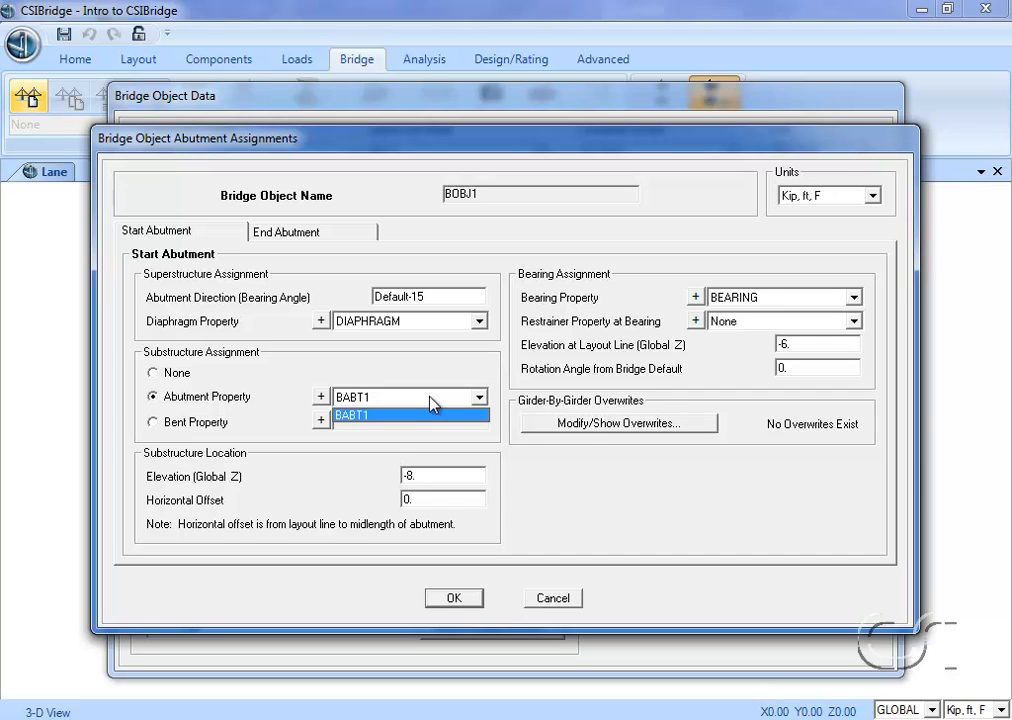
pyautogui.click(431, 406)
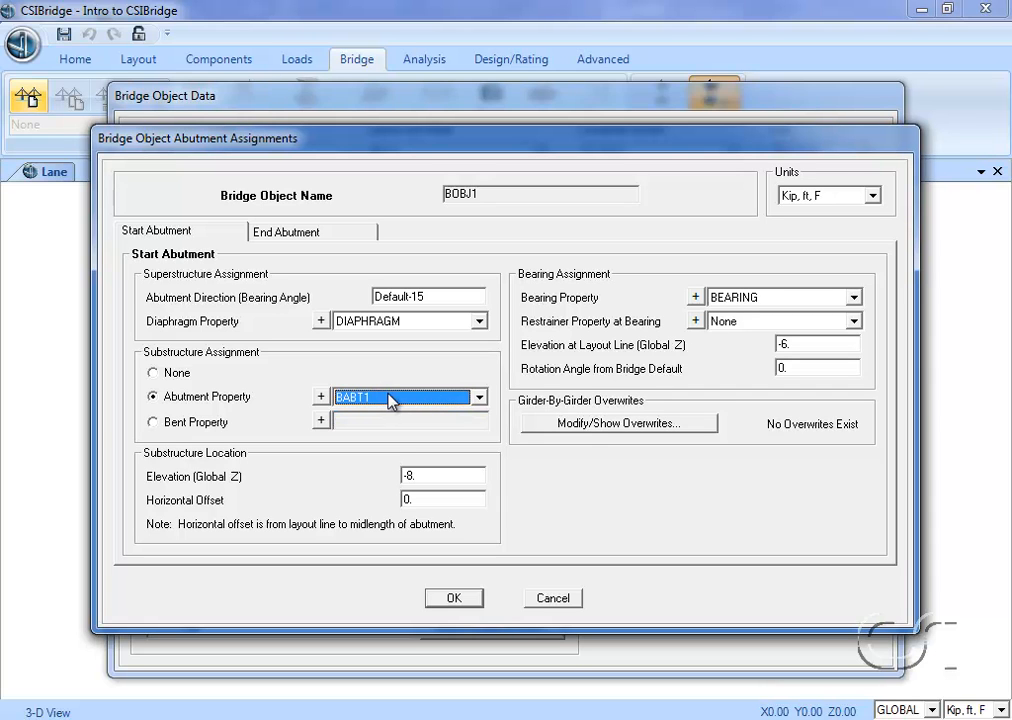
pyautogui.doubleClick(423, 474)
pyautogui.press('BackSpace')
pyautogui.write('-6')
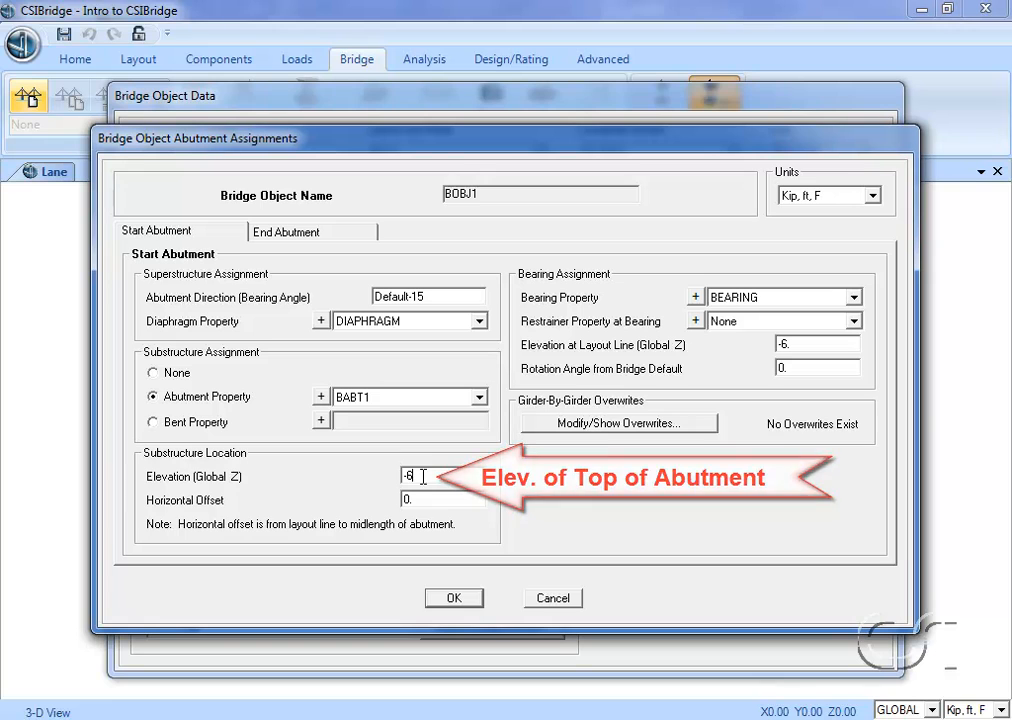
# Step: Assign the BEARING bearing property to the start abutment and set the bearing elevation at the layout line to -5.5 ft
pyautogui.click(768, 300)
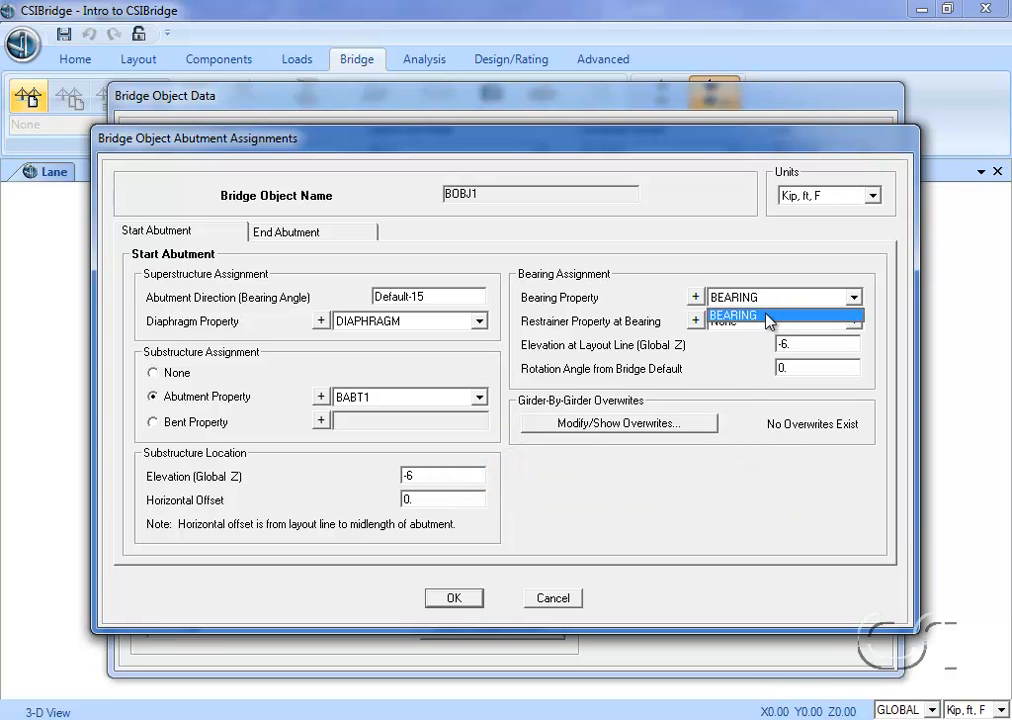
pyautogui.click(768, 316)
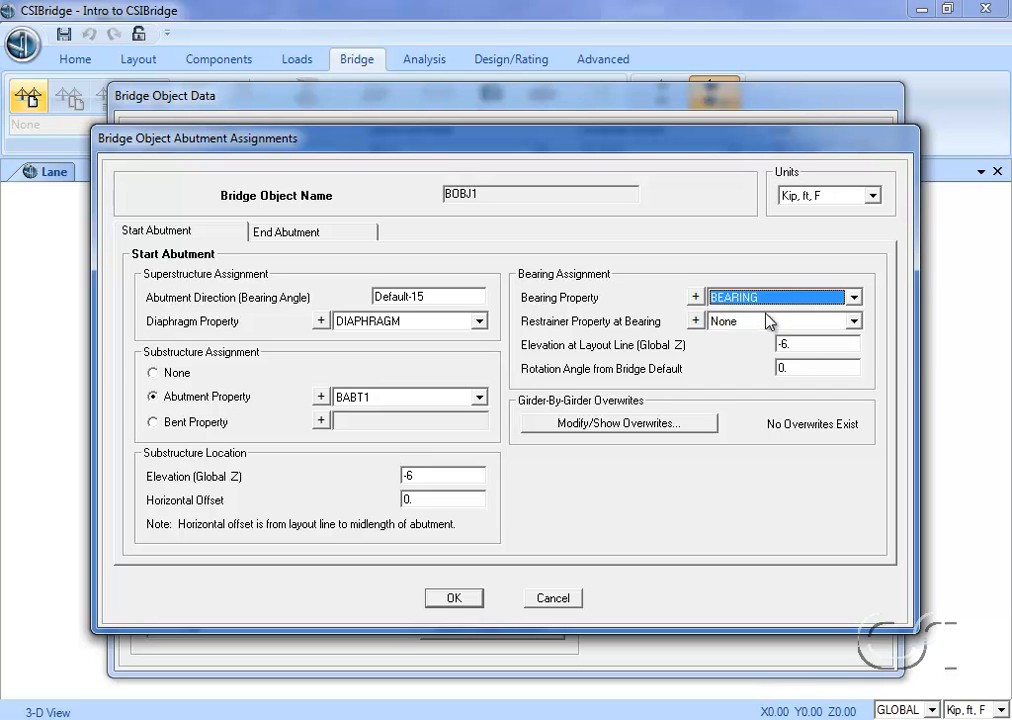
pyautogui.doubleClick(796, 345)
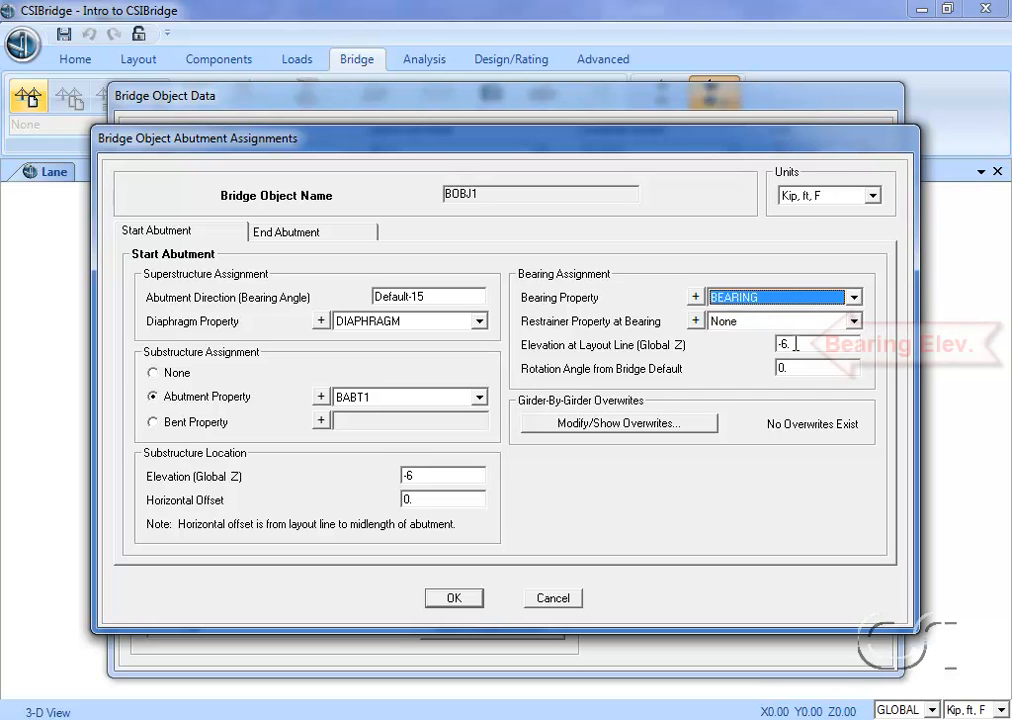
pyautogui.write('-5.5')
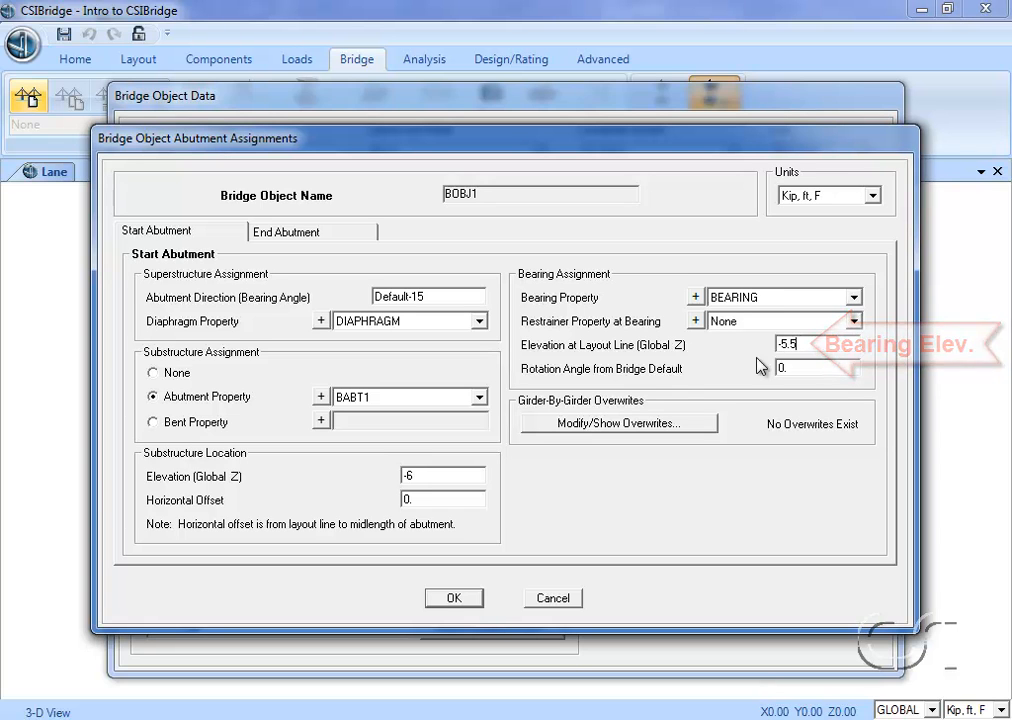
# Step: Set the end abutment's direction to Default-15 and its diaphragm property to DIAPHRAGM
pyautogui.click(310, 236)
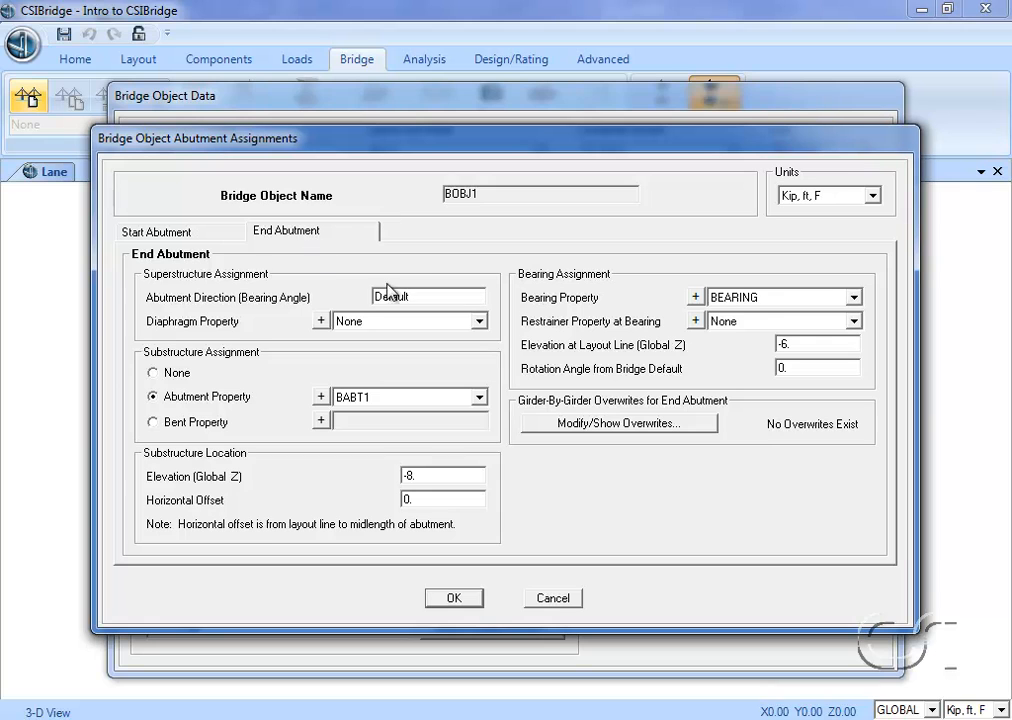
pyautogui.write('-15')
pyautogui.click(408, 322)
pyautogui.click(398, 354)
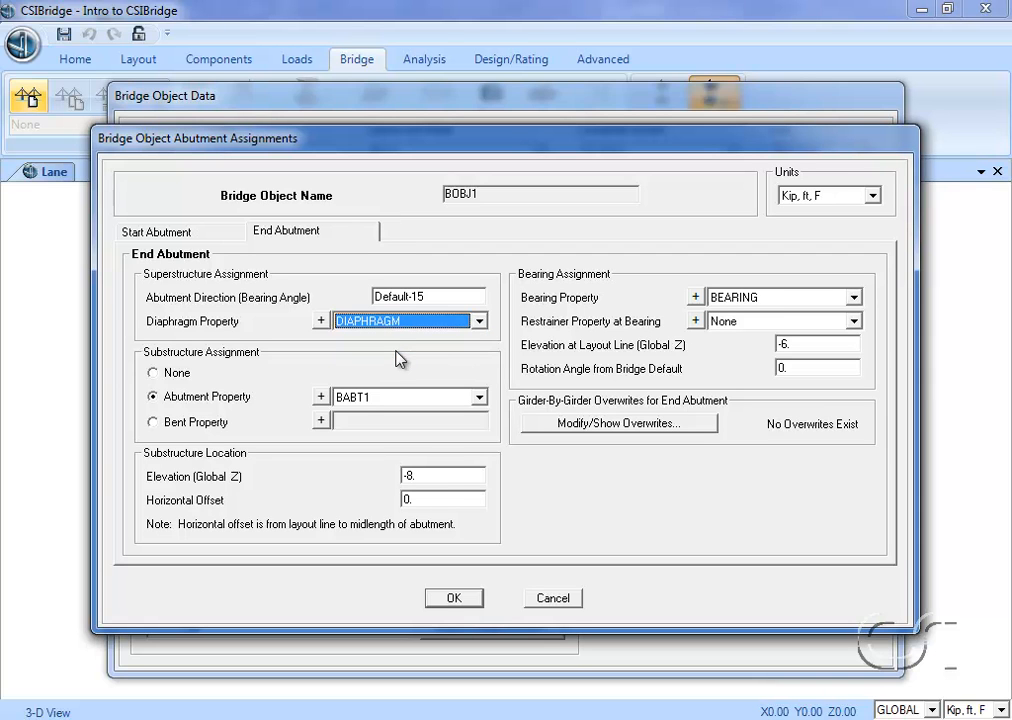
# Step: Set the end abutment's substructure elevation to -6 ft and bearing elevation to -5.5 ft, and accept the abutment assignments
pyautogui.doubleClick(420, 473)
pyautogui.press('BackSpace')
pyautogui.write('-6')
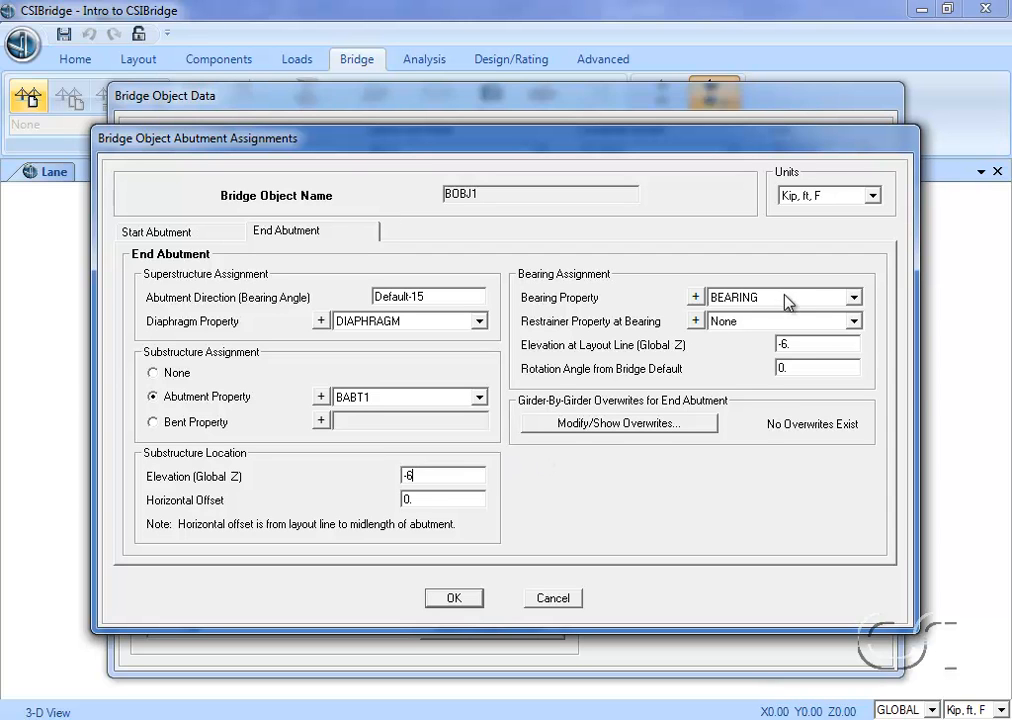
pyautogui.doubleClick(797, 344)
pyautogui.write('-5.5')
pyautogui.click(462, 598)
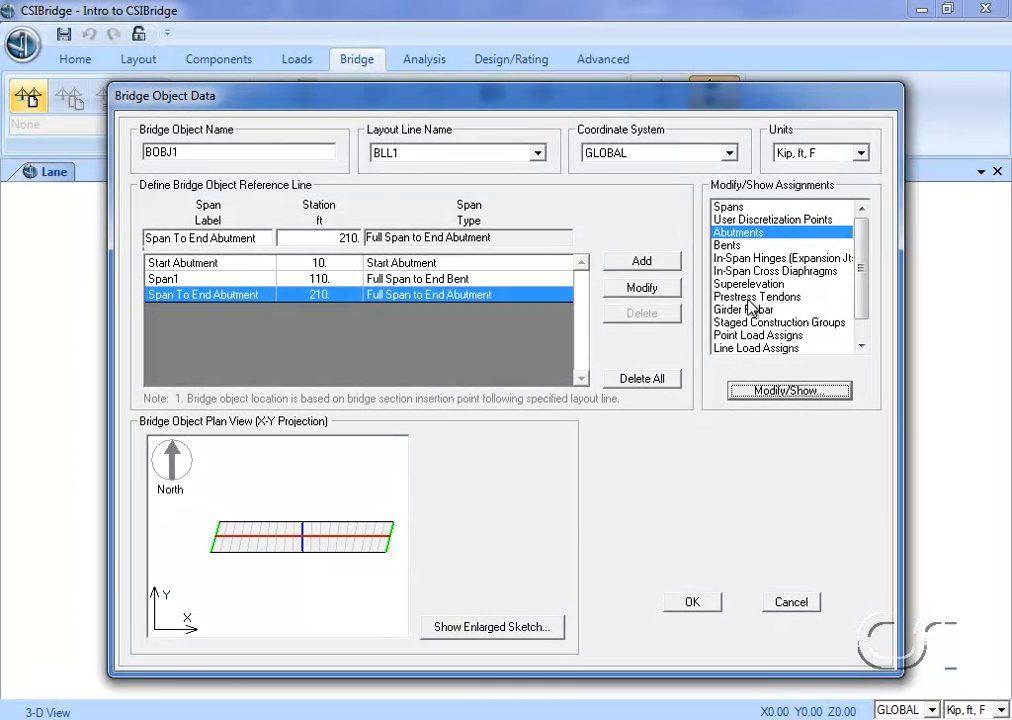
# Step: In the bent assignments for Span1, set the bent direction to Default-15 and the bent elevation to 0
pyautogui.click(733, 247)
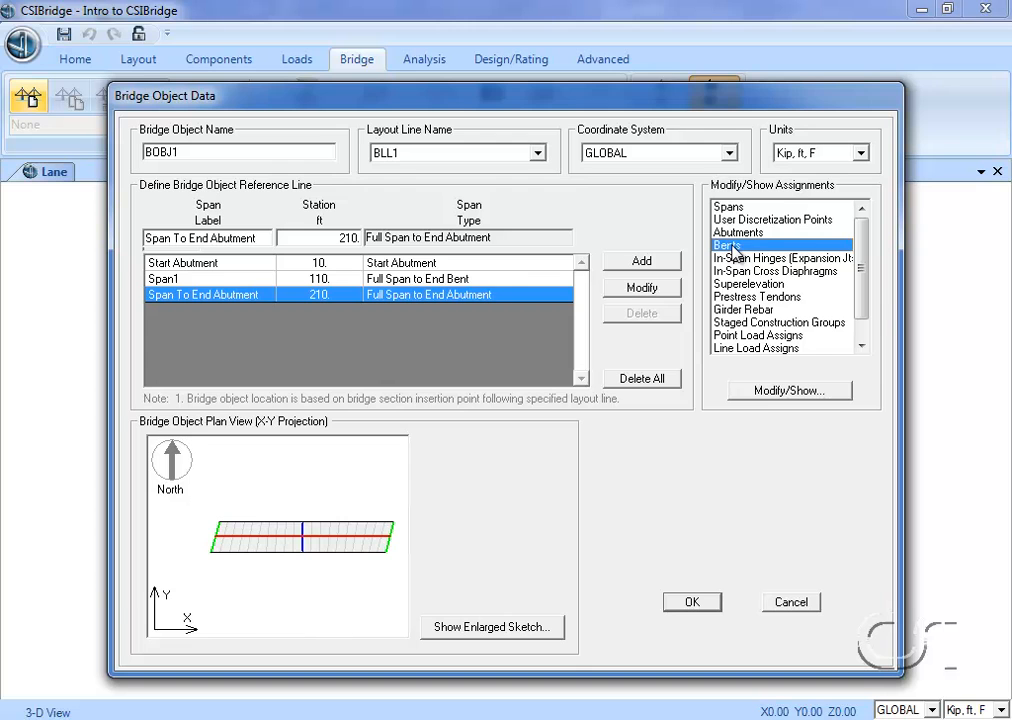
pyautogui.click(775, 394)
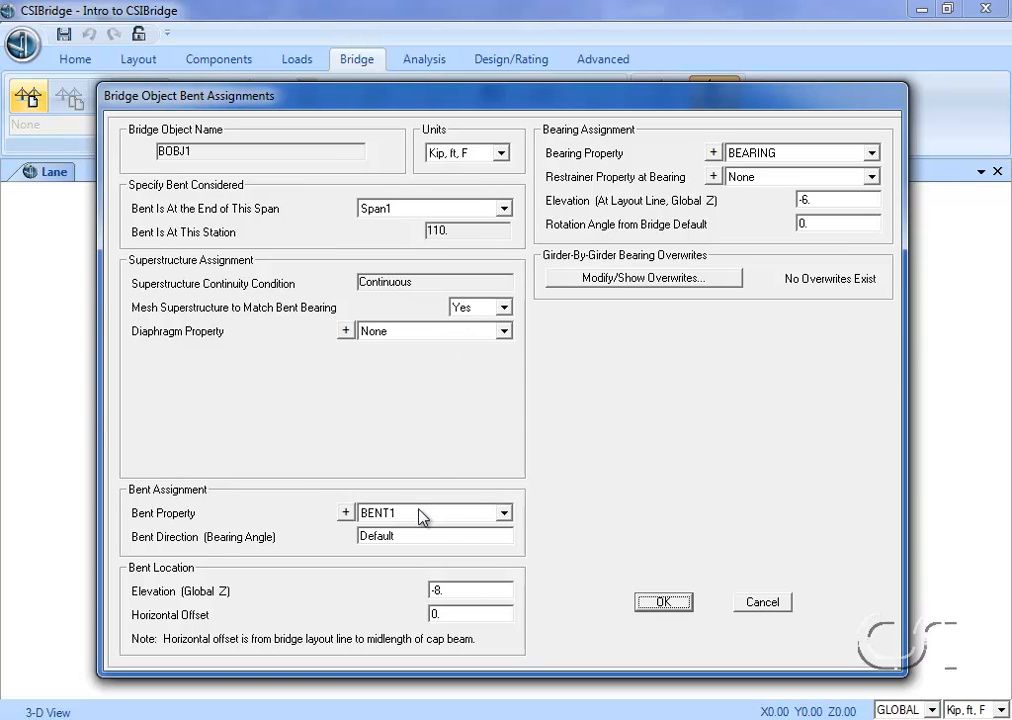
pyautogui.click(417, 535)
pyautogui.write('-15')
pyautogui.doubleClick(451, 592)
pyautogui.write('0')
# Step: Add a new bridge bearing from the bent's bearing assignment and name it FIXED
pyautogui.click(742, 155)
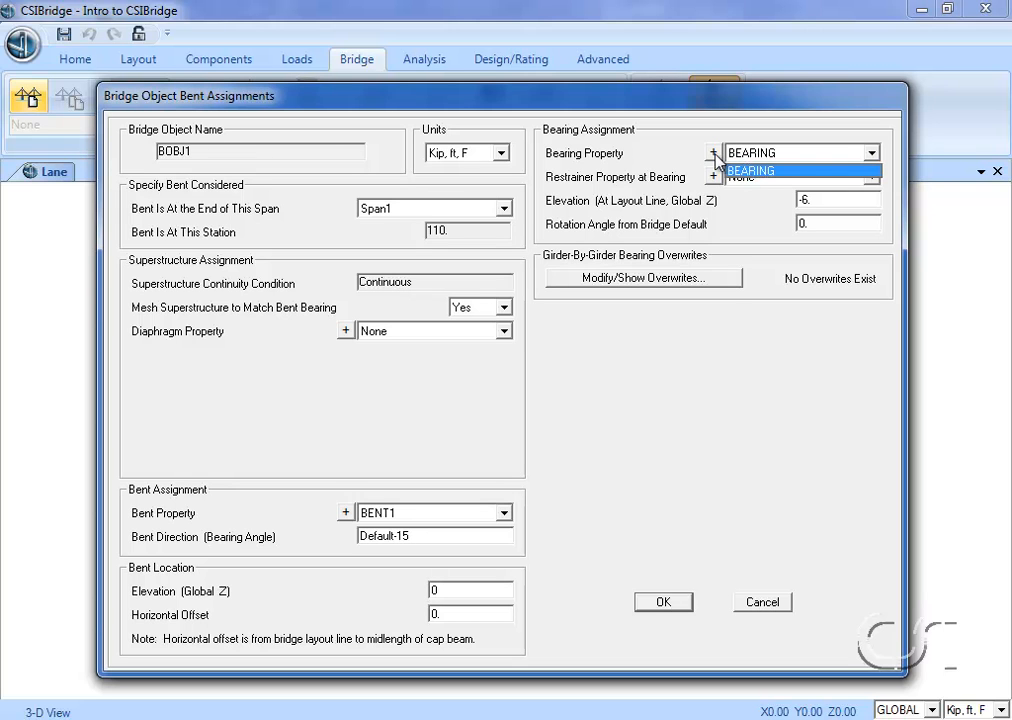
pyautogui.click(716, 160)
pyautogui.click(714, 156)
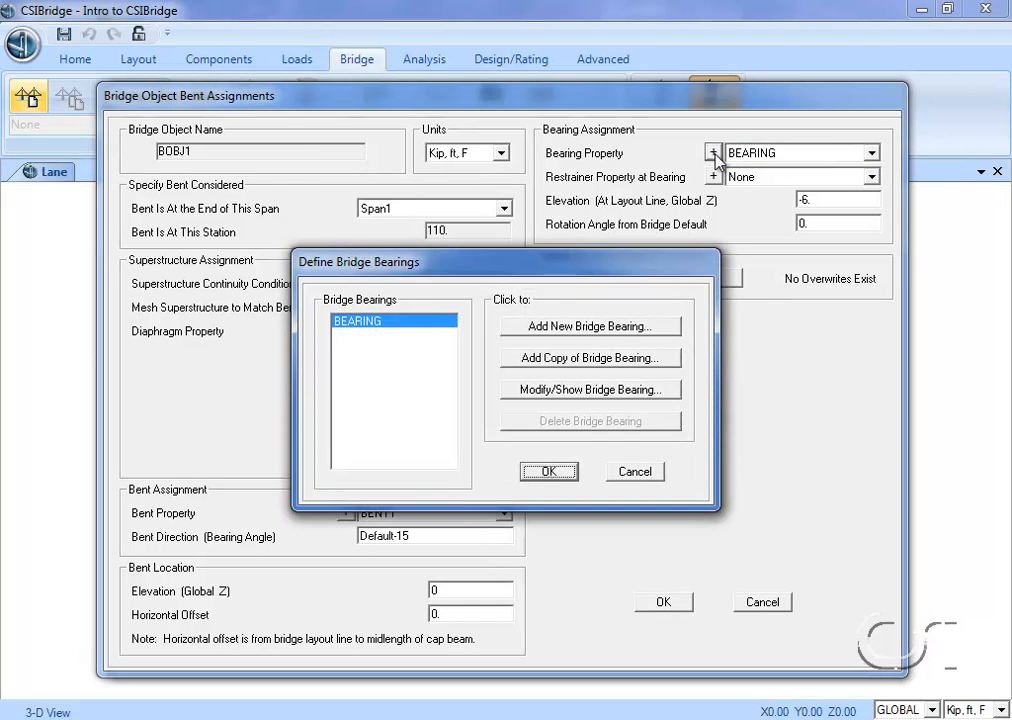
pyautogui.click(547, 330)
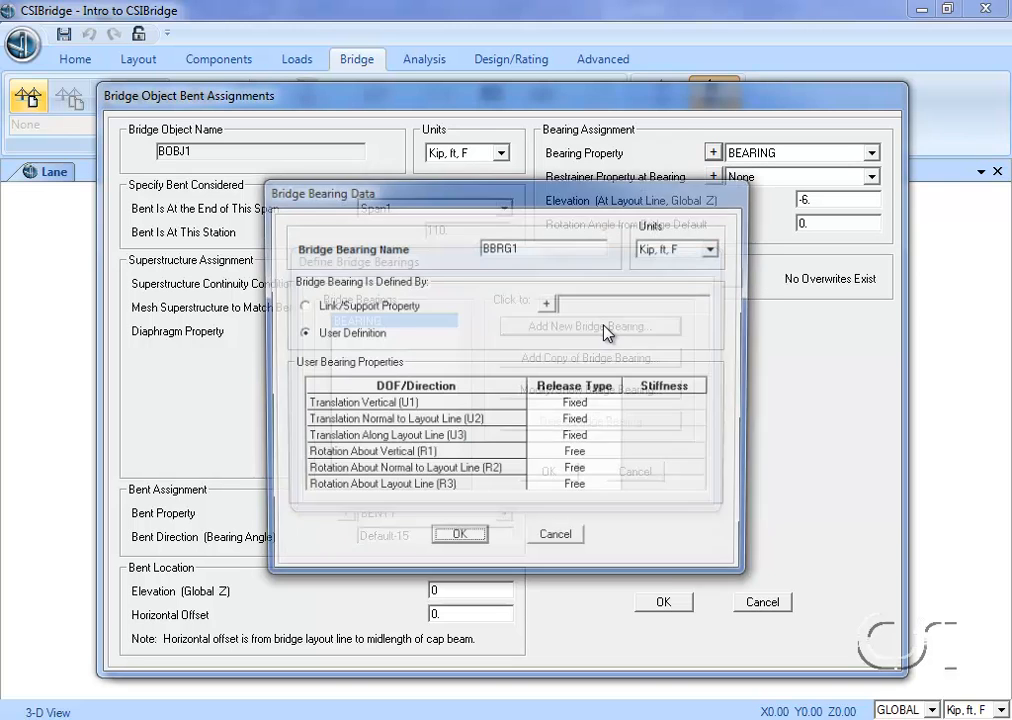
pyautogui.doubleClick(558, 245)
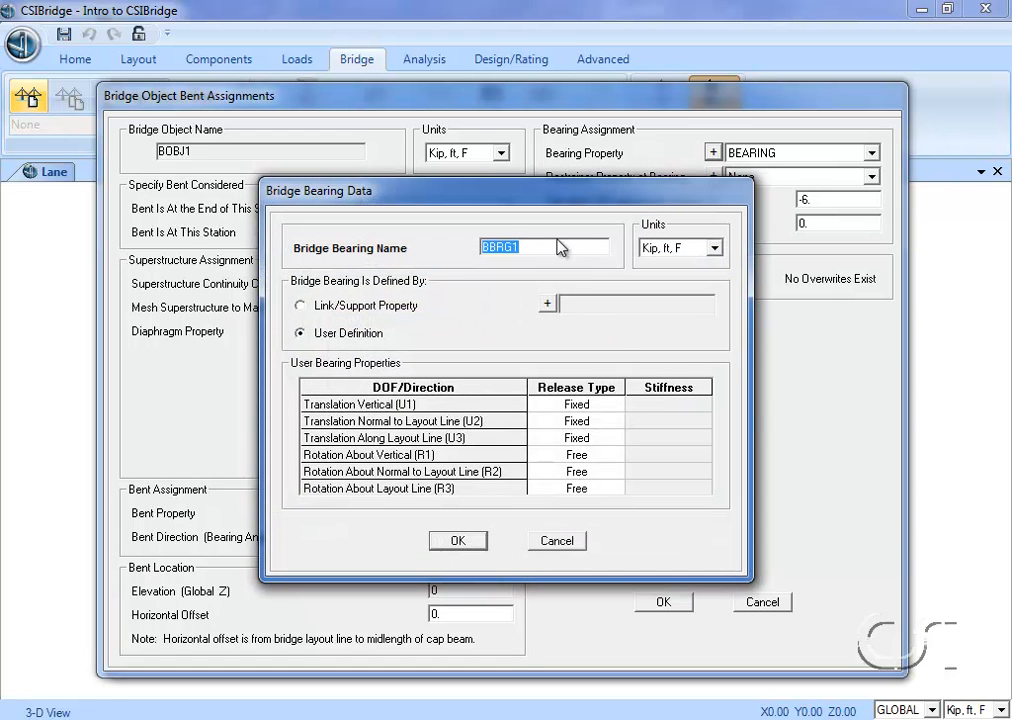
pyautogui.write('FIXED')
# Step: Set the FIXED bearing's rotational releases R1, R2 and R3 to Fixed and accept the bearing definitions
pyautogui.click(577, 455)
pyautogui.click(577, 455)
pyautogui.click(577, 456)
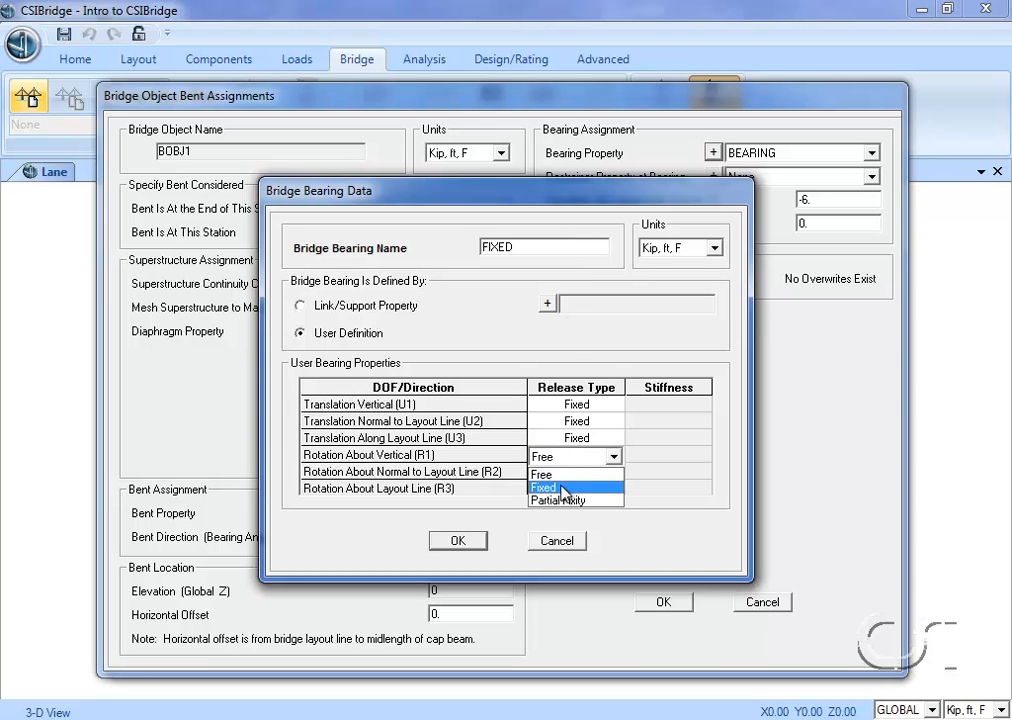
pyautogui.click(560, 488)
pyautogui.click(578, 473)
pyautogui.click(583, 472)
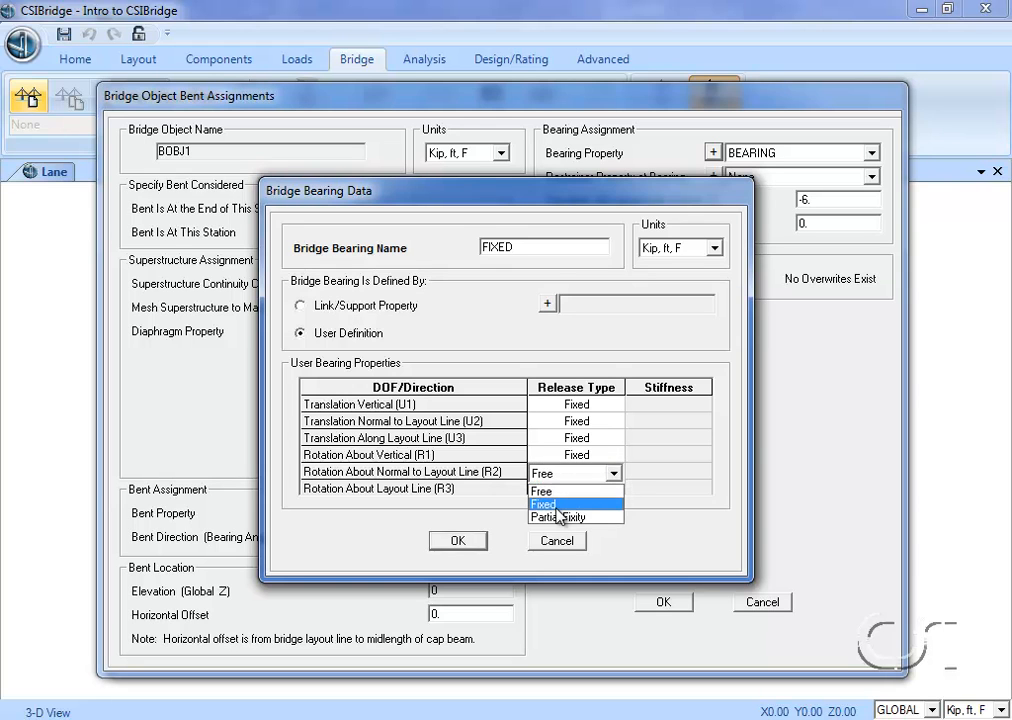
pyautogui.click(566, 505)
pyautogui.click(580, 489)
pyautogui.click(583, 491)
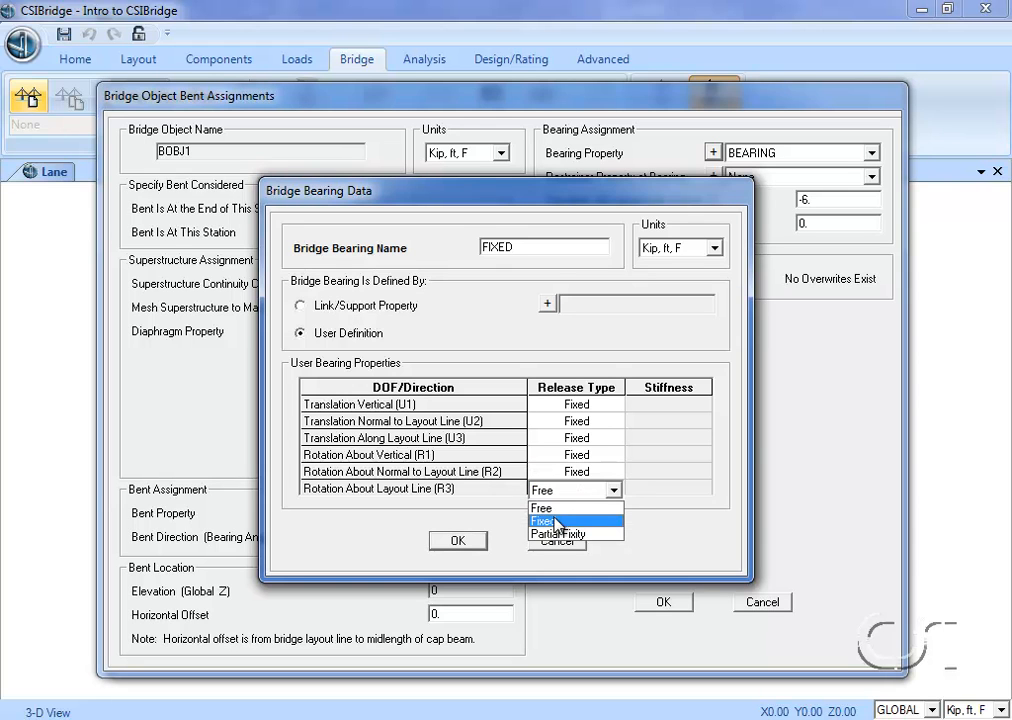
pyautogui.click(557, 521)
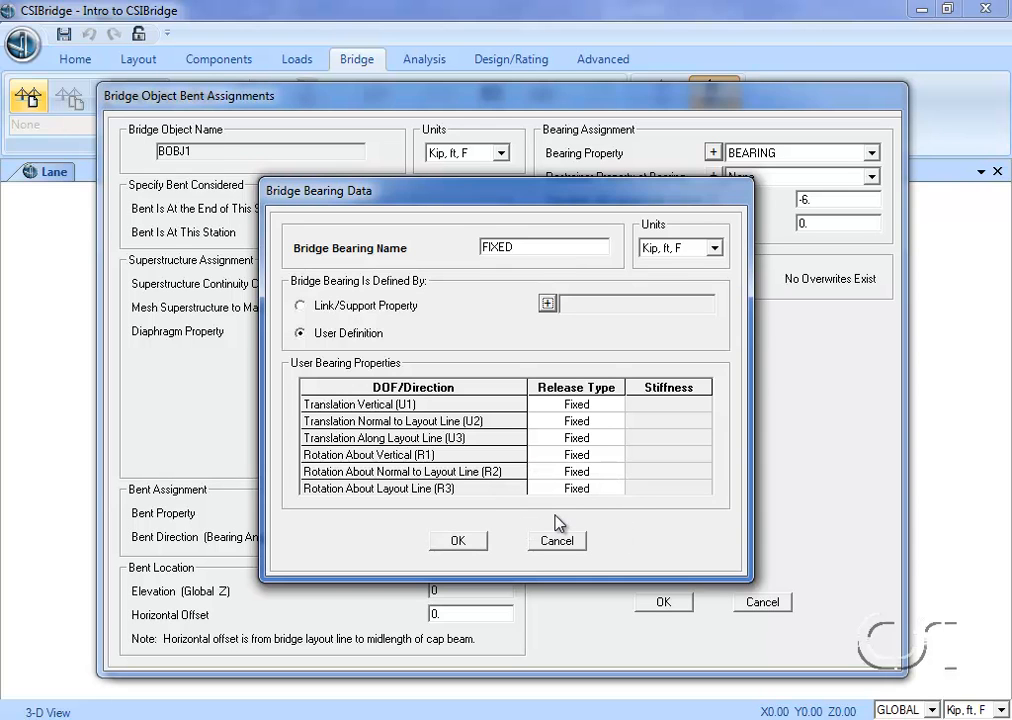
pyautogui.click(455, 541)
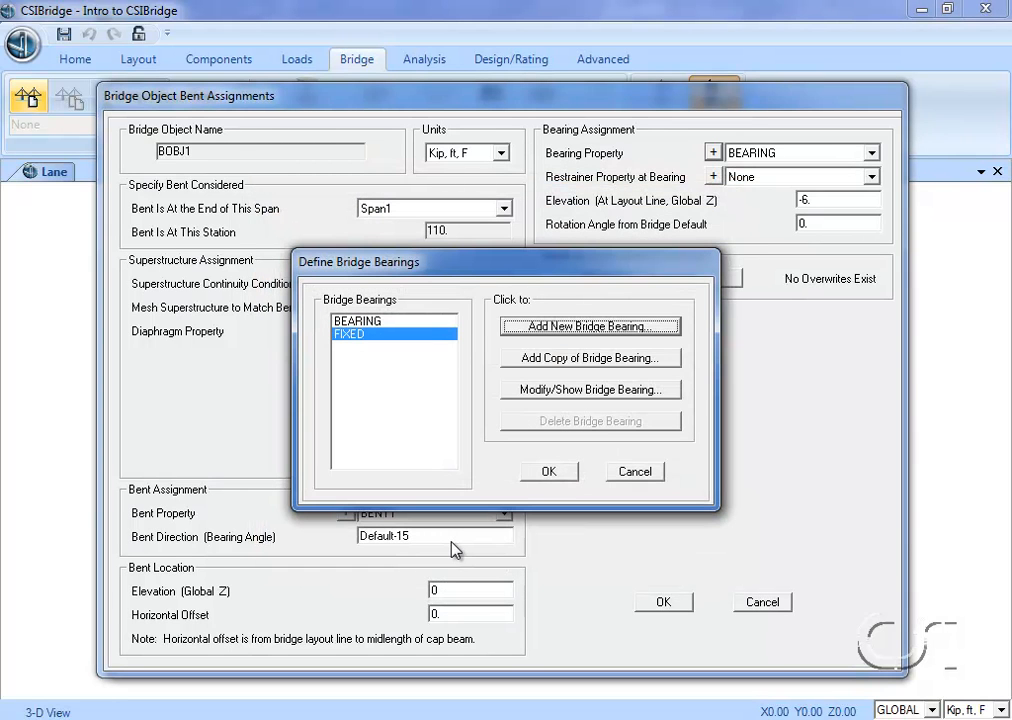
pyautogui.click(549, 472)
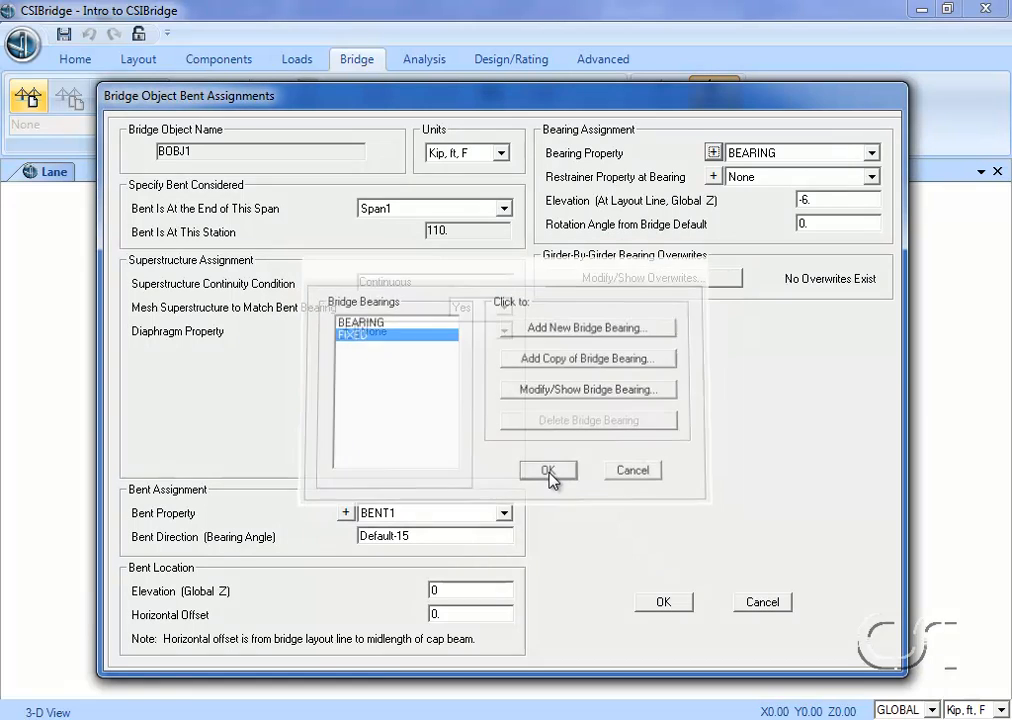
# Step: Assign the FIXED bearing to the bent at bearing elevation 0, and accept the bent assignments and the bridge object
pyautogui.click(790, 157)
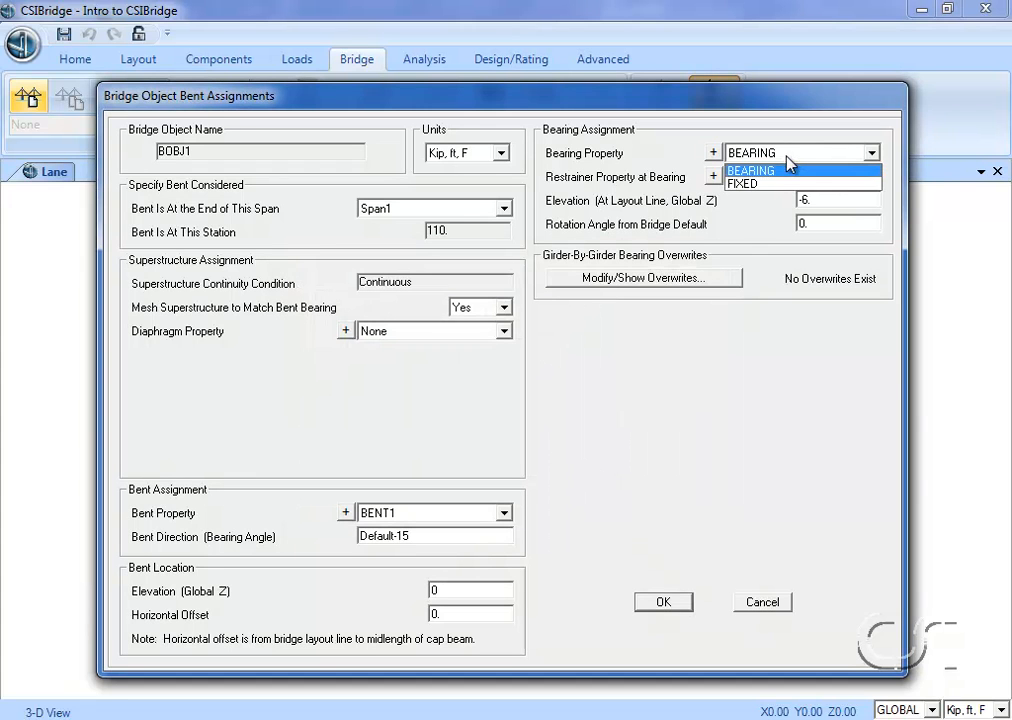
pyautogui.click(744, 185)
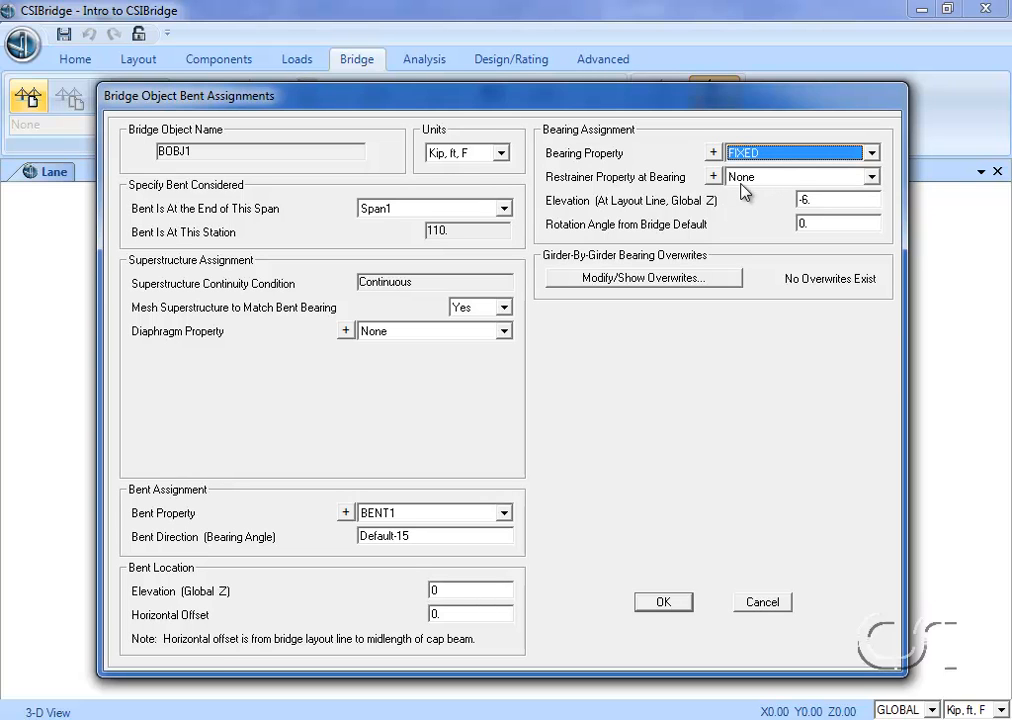
pyautogui.doubleClick(815, 202)
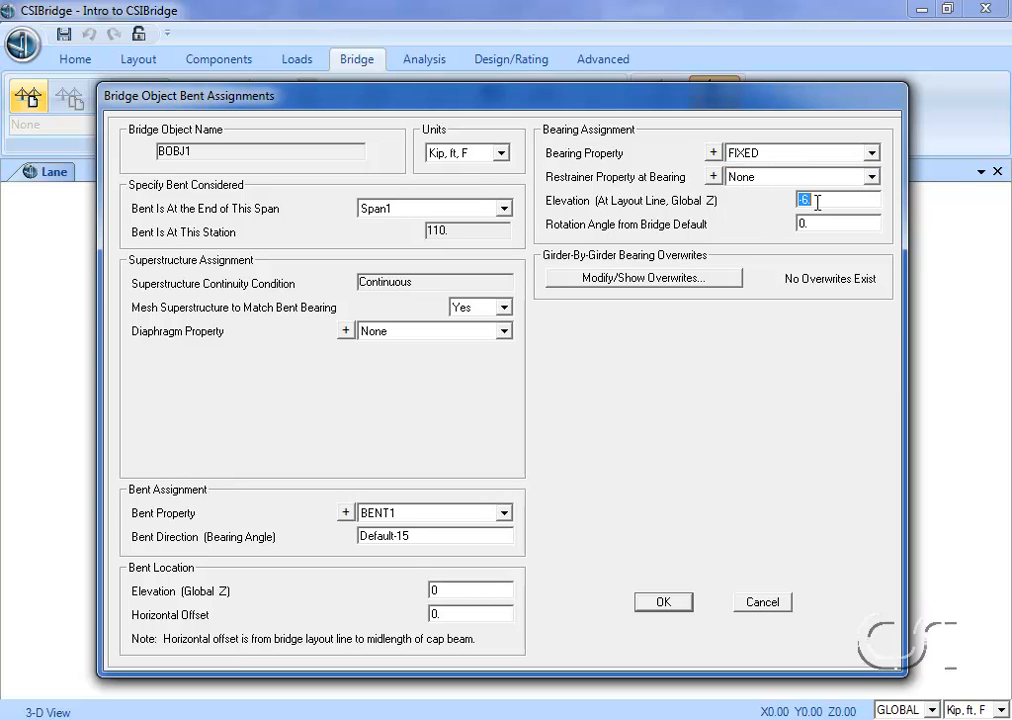
pyautogui.write('0')
pyautogui.click(656, 602)
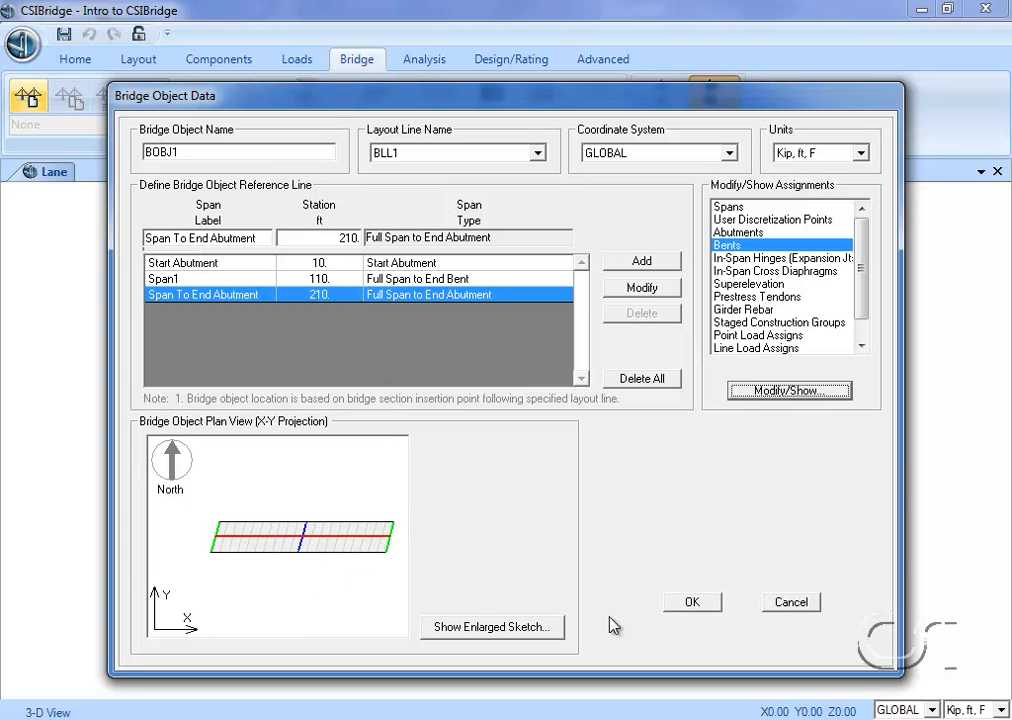
pyautogui.click(697, 607)
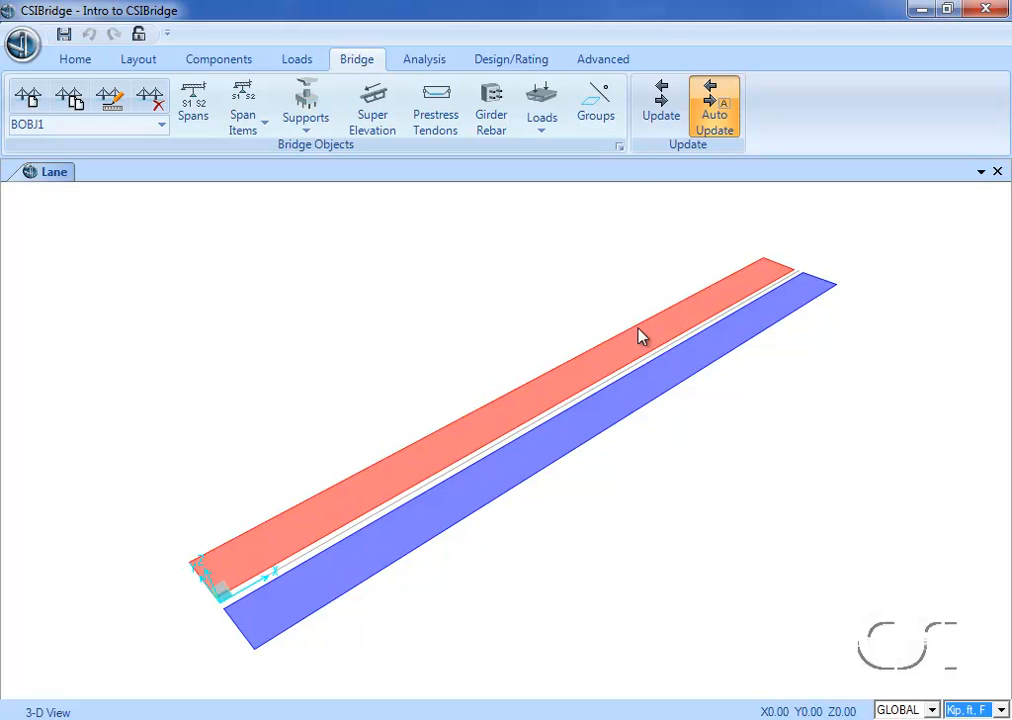
# Step: Update BOBJ1's linked structural model as an area object model with a submesh size of 4, and review the bridge object data
pyautogui.click(666, 119)
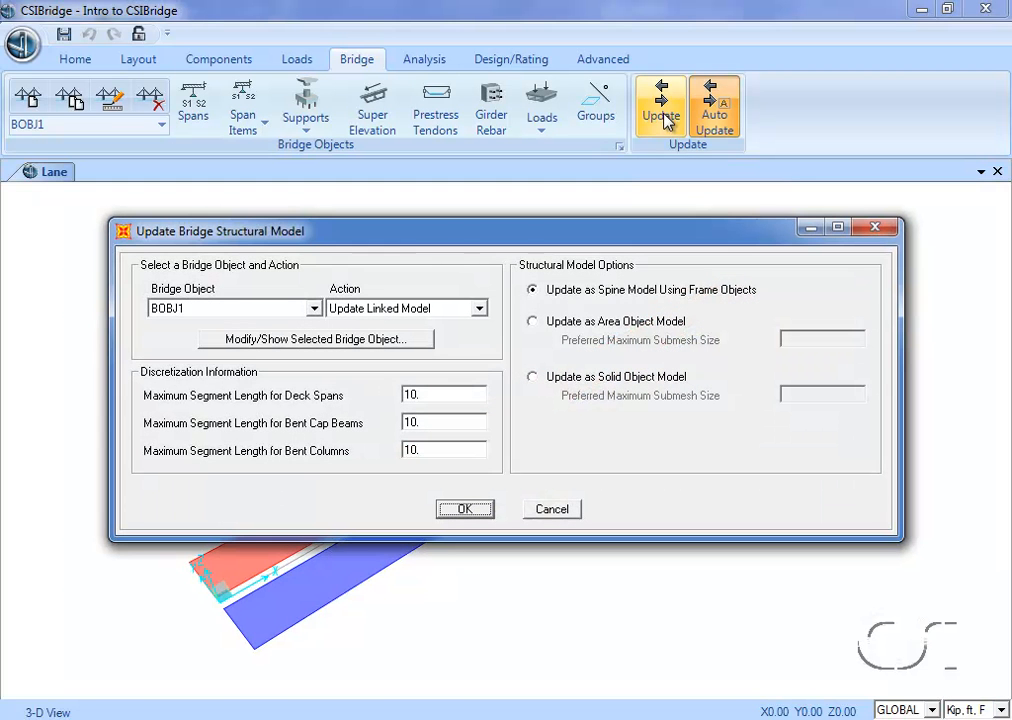
pyautogui.click(548, 324)
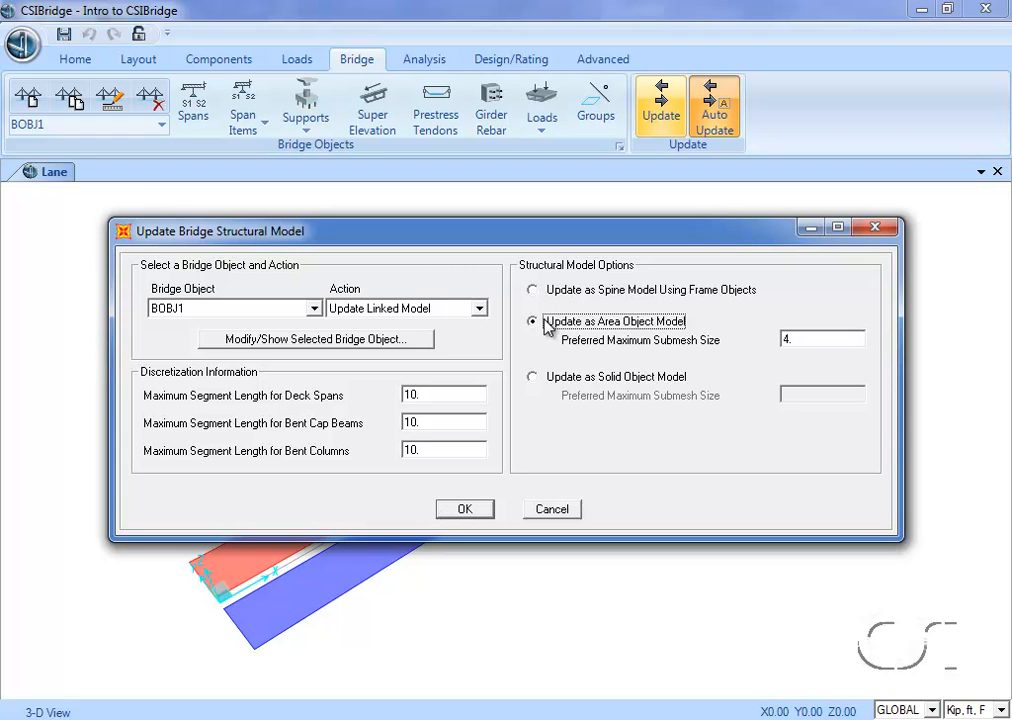
pyautogui.click(536, 381)
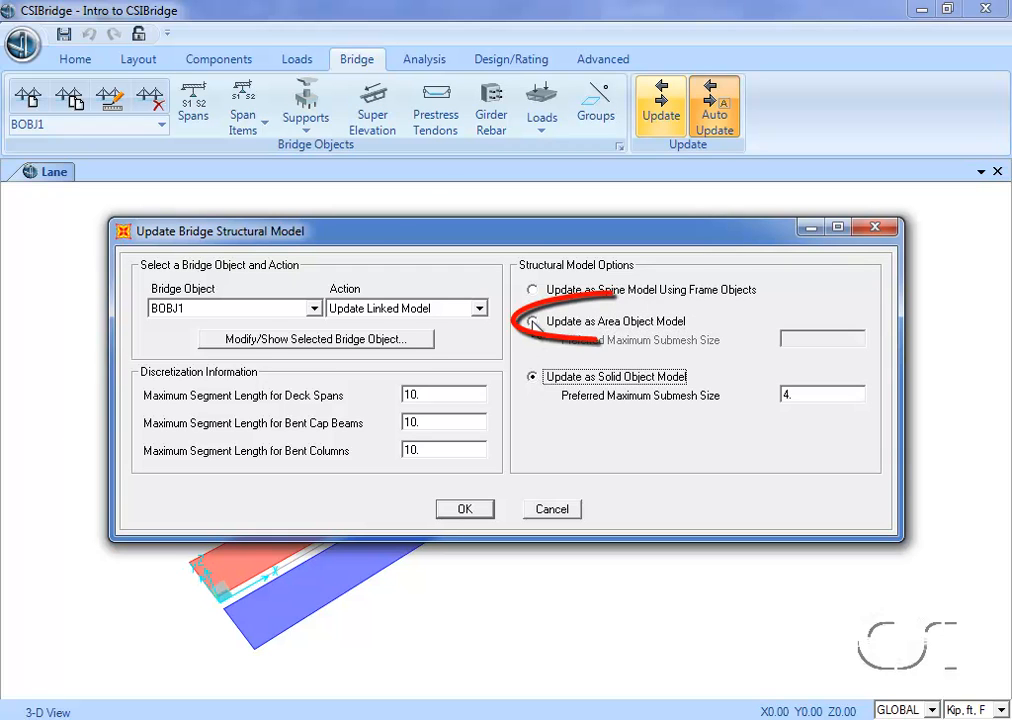
pyautogui.click(532, 322)
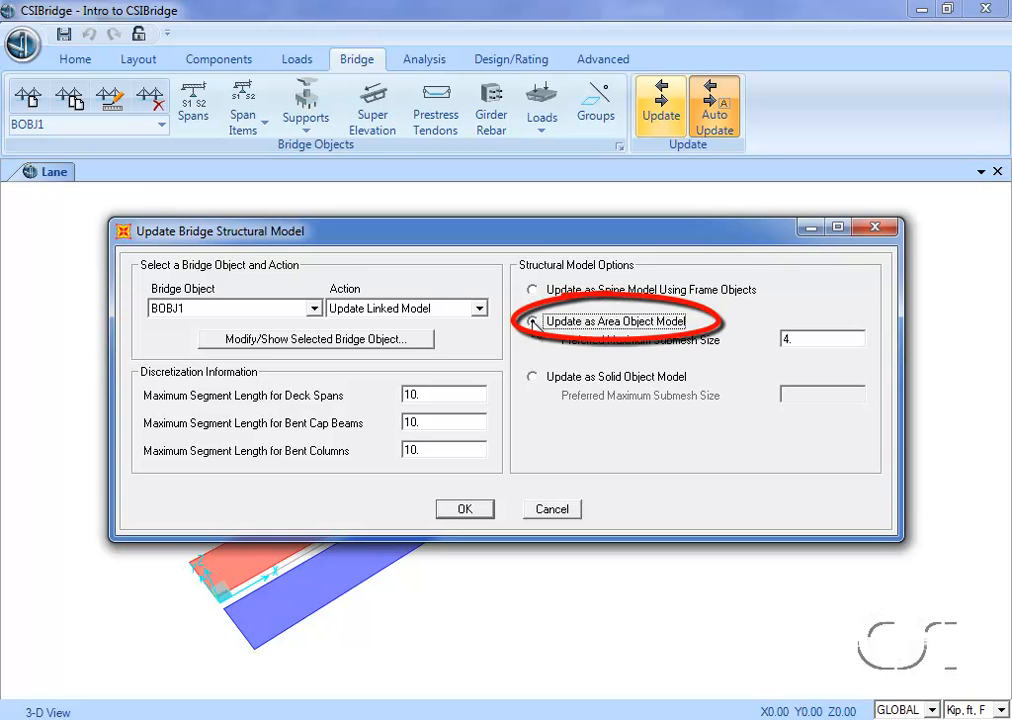
pyautogui.click(465, 510)
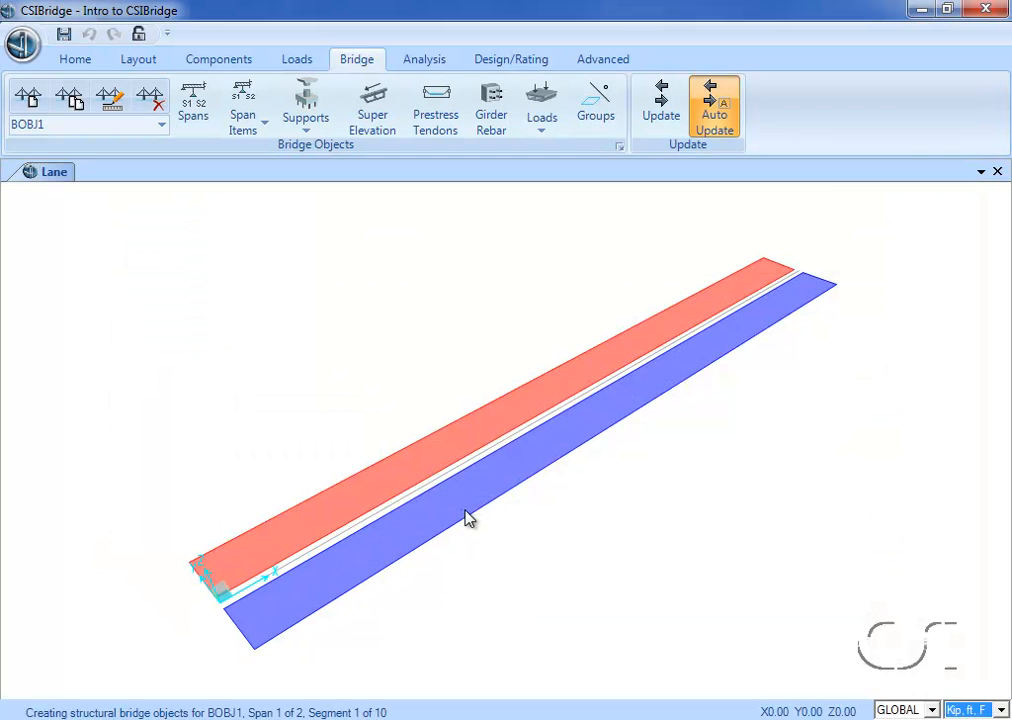
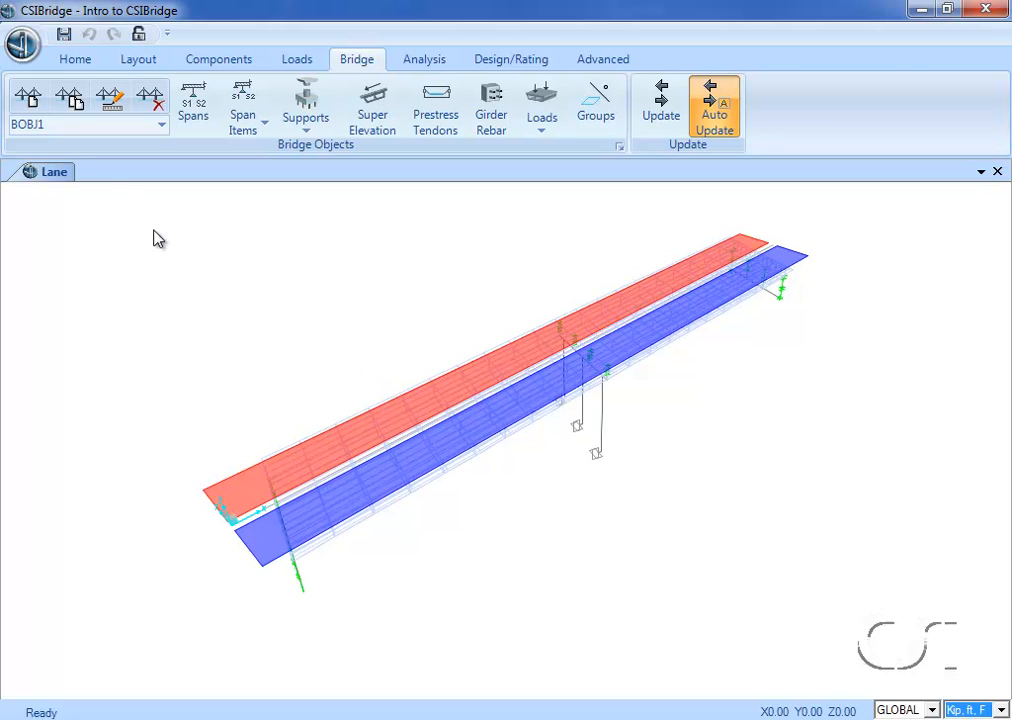
pyautogui.click(101, 106)
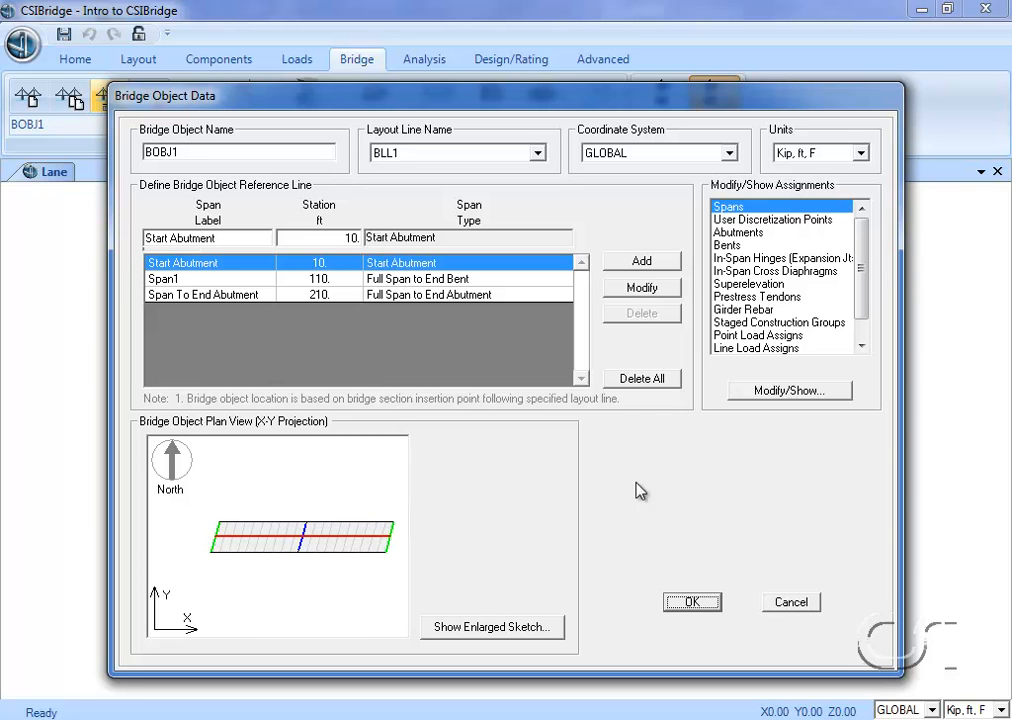
pyautogui.click(689, 604)
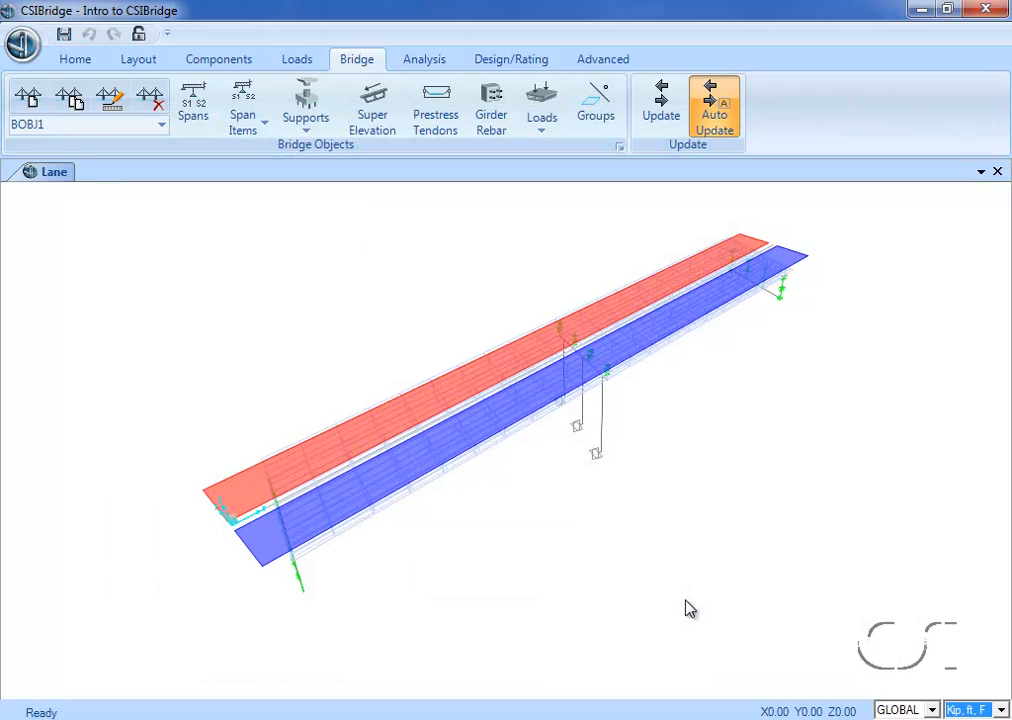
# Step: In the bridge object's span assignments, set the section variation of Span1's Total Depth to PVAR1
pyautogui.click(188, 121)
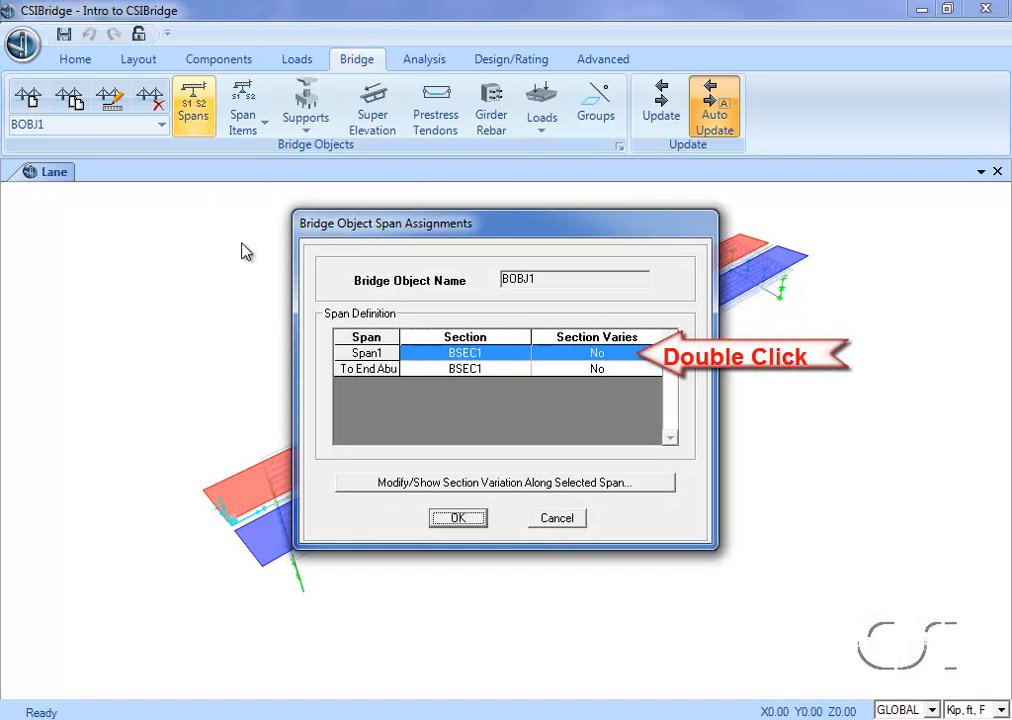
pyautogui.doubleClick(588, 353)
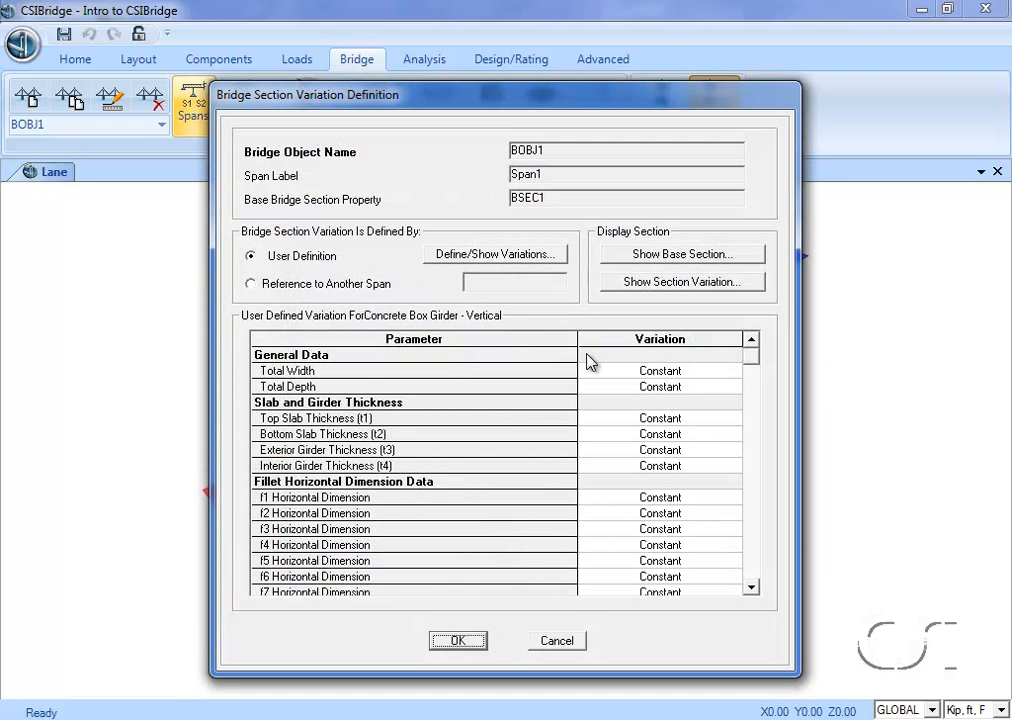
pyautogui.click(630, 388)
pyautogui.click(667, 390)
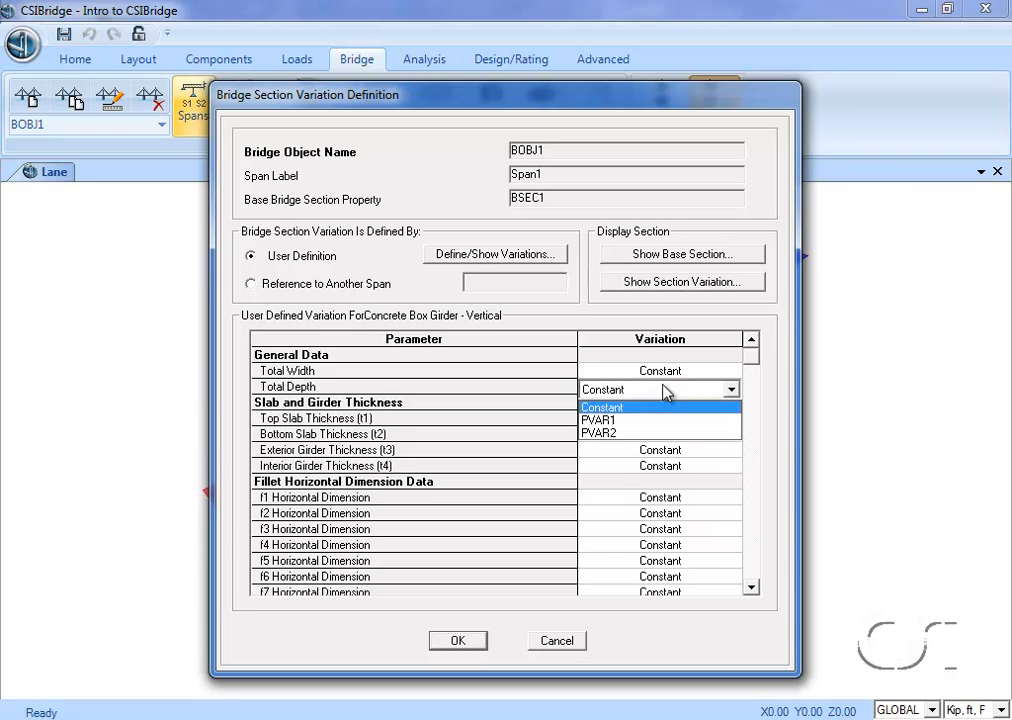
pyautogui.click(603, 421)
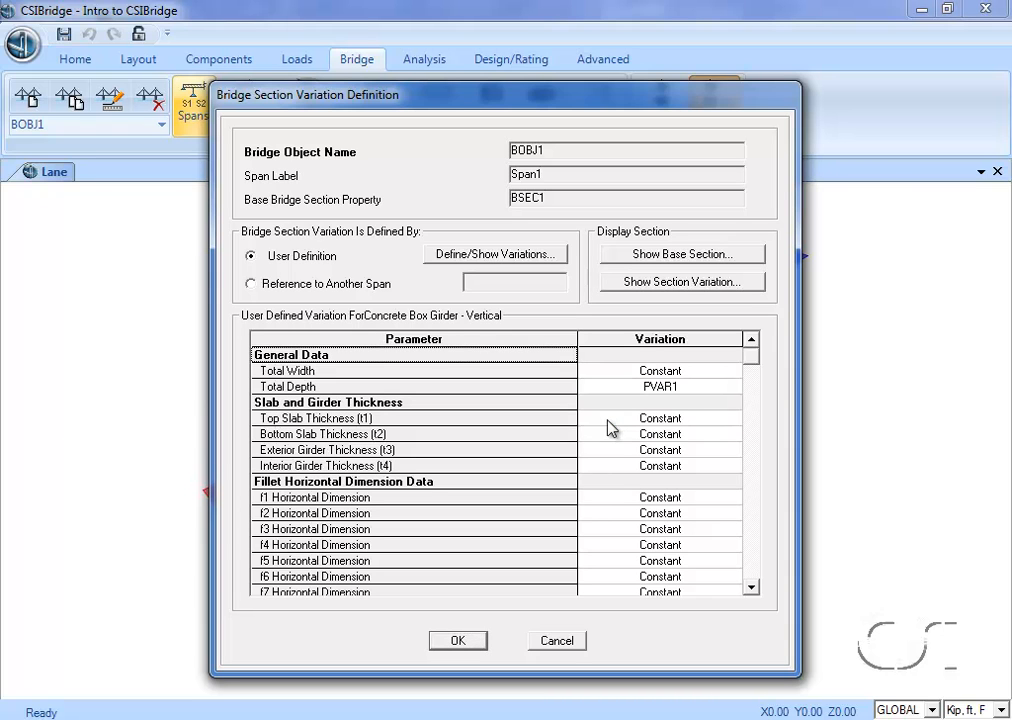
pyautogui.click(479, 638)
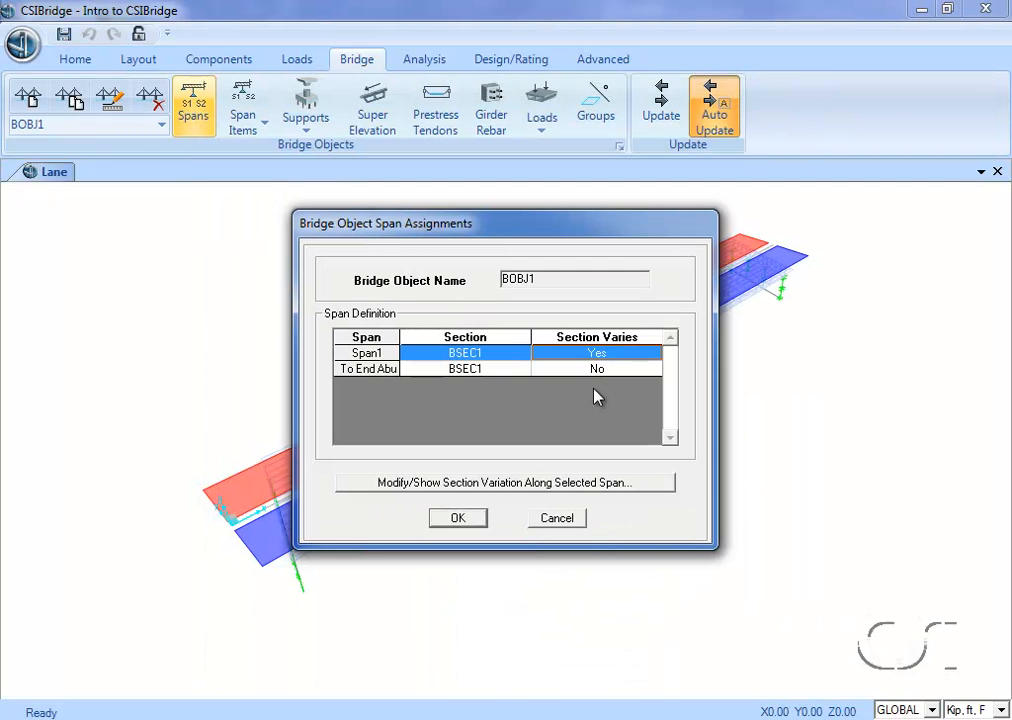
# Step: Set the Total Depth variation of the Span To End Abutment to PVAR2 and accept the span assignments
pyautogui.doubleClick(597, 377)
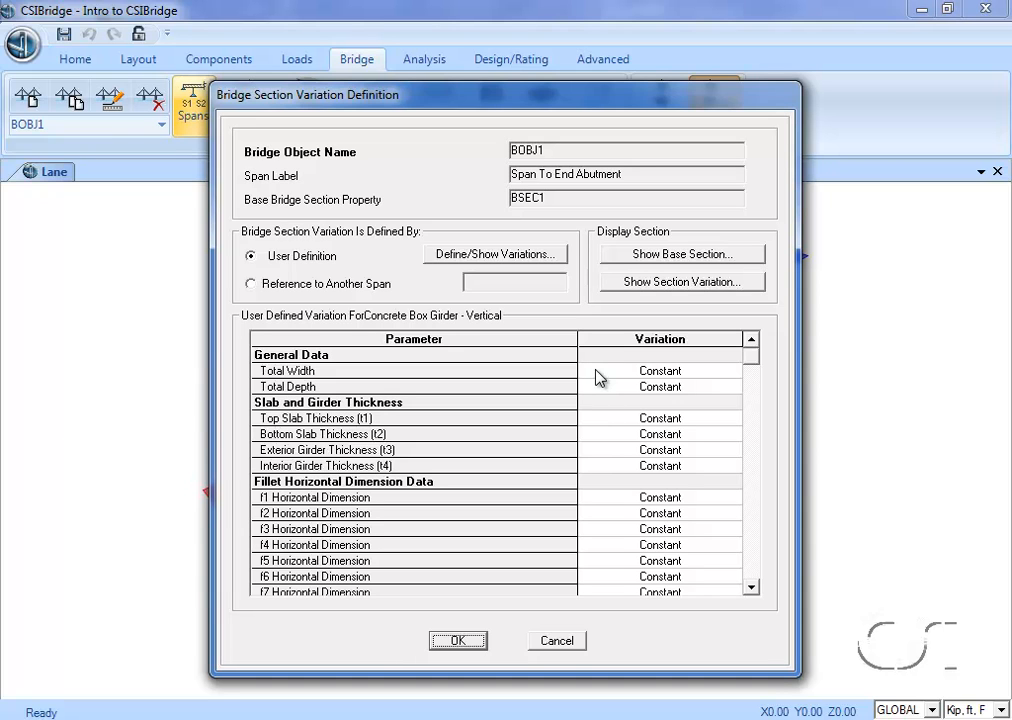
pyautogui.click(590, 388)
pyautogui.click(652, 395)
pyautogui.click(652, 395)
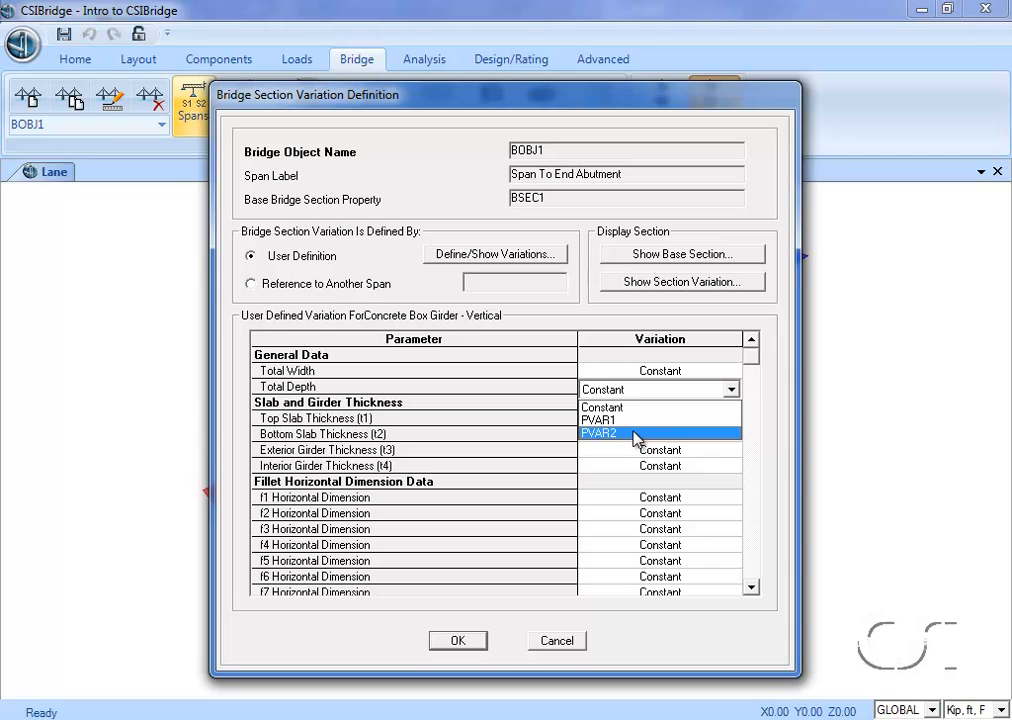
pyautogui.click(634, 434)
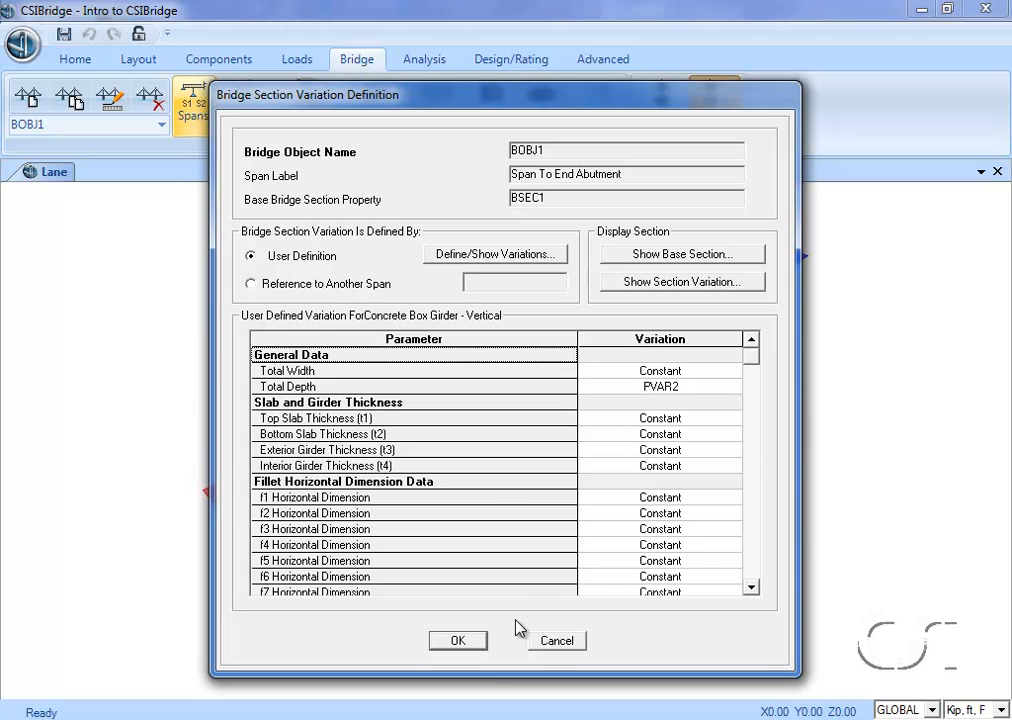
pyautogui.click(454, 640)
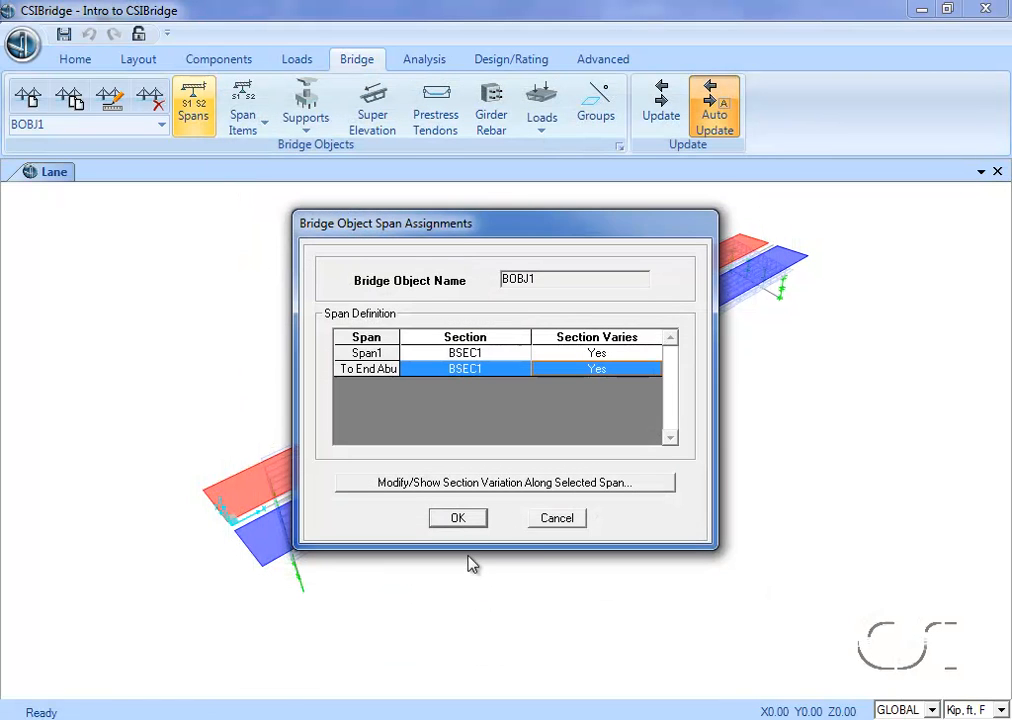
pyautogui.click(458, 518)
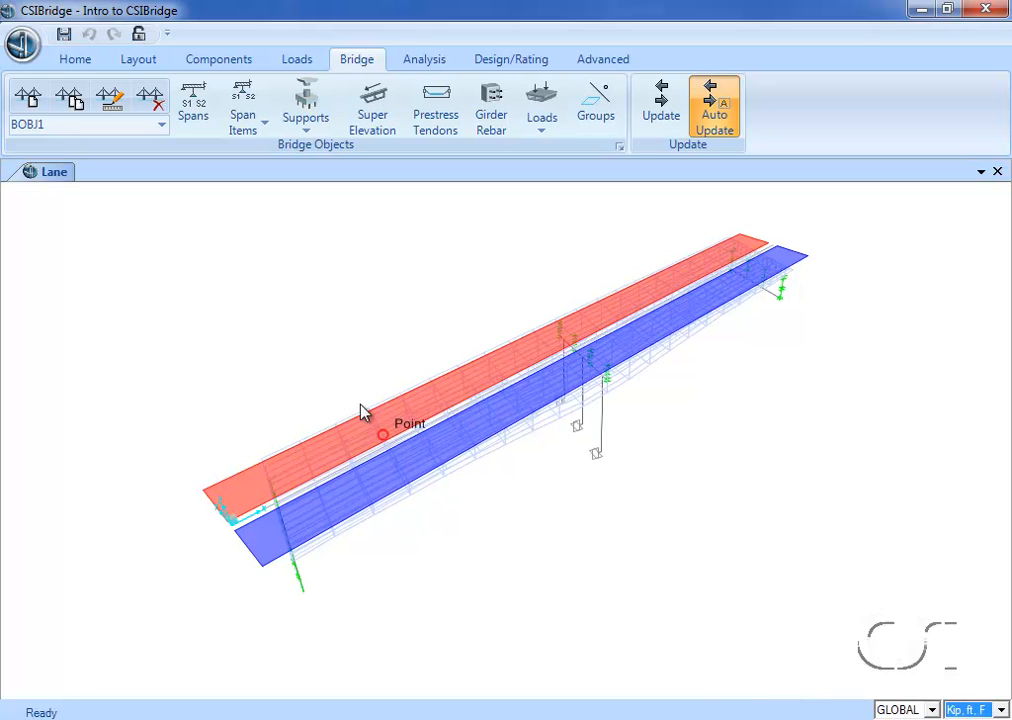
# Step: Examine the varying girder depth in an XZ elevation of the bridge, and return to the default 3D view
pyautogui.click(72, 60)
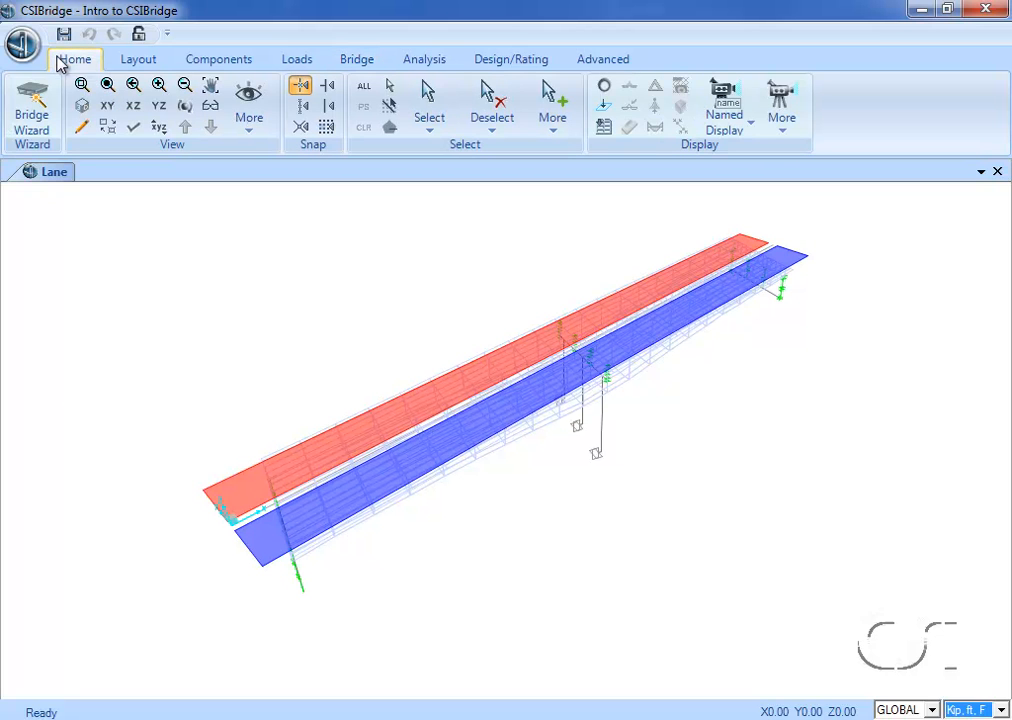
pyautogui.click(243, 122)
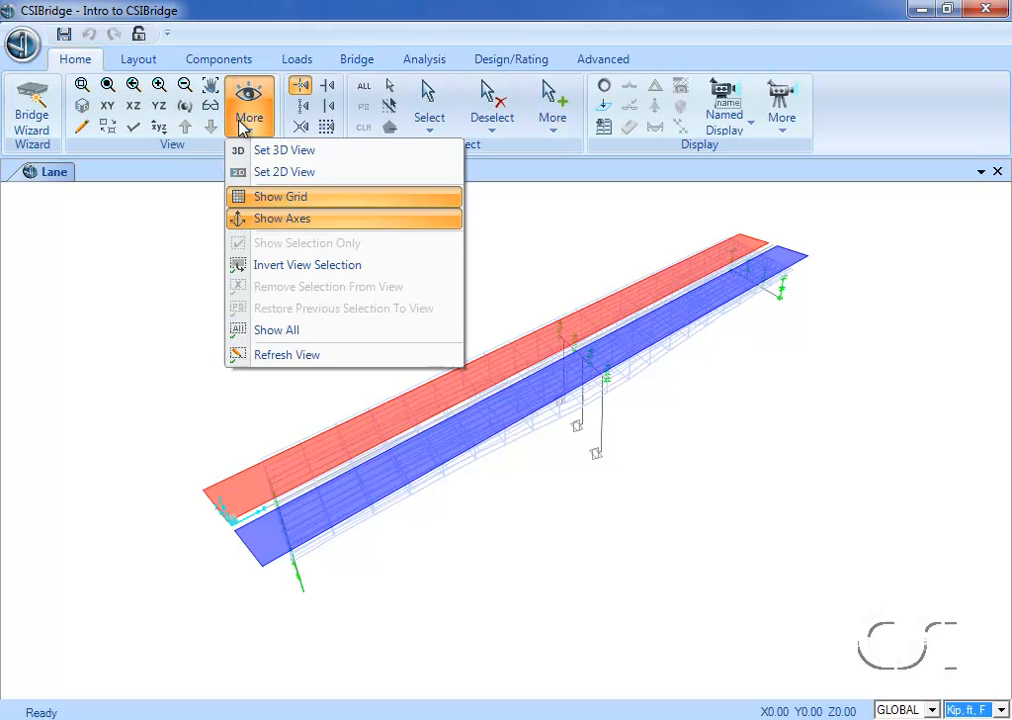
pyautogui.click(262, 150)
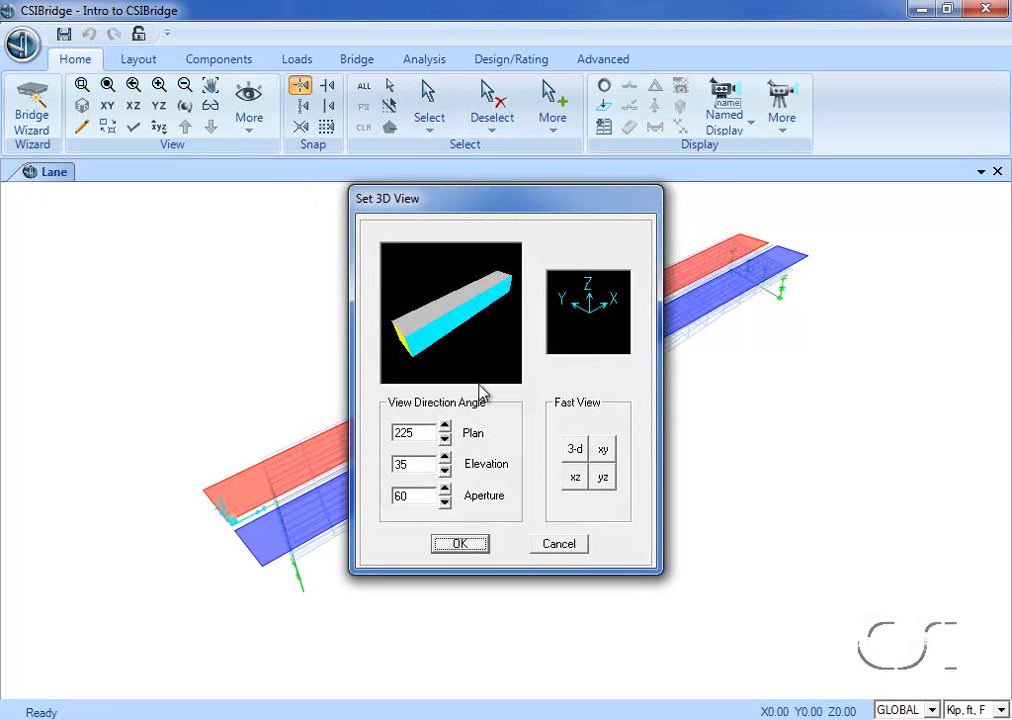
pyautogui.click(575, 479)
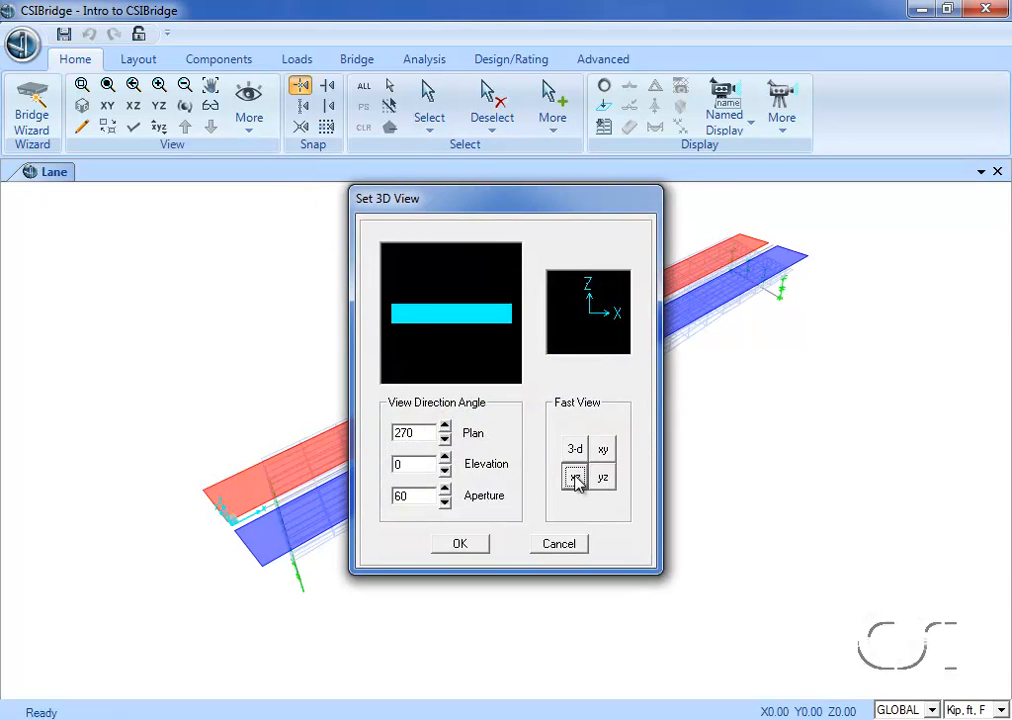
pyautogui.click(474, 545)
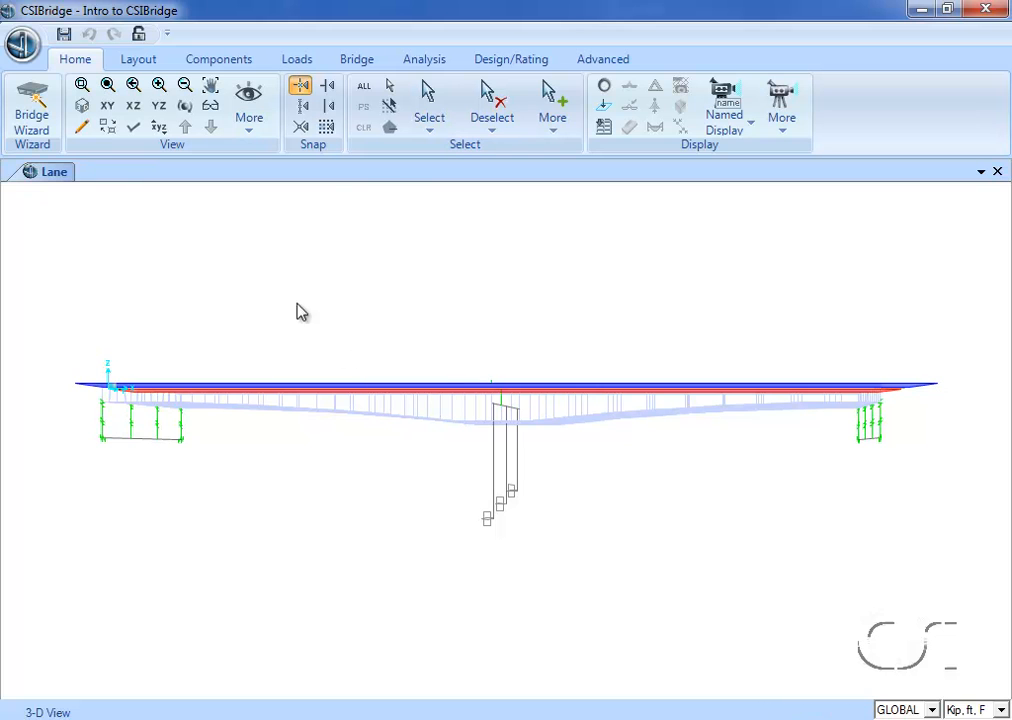
pyautogui.click(83, 108)
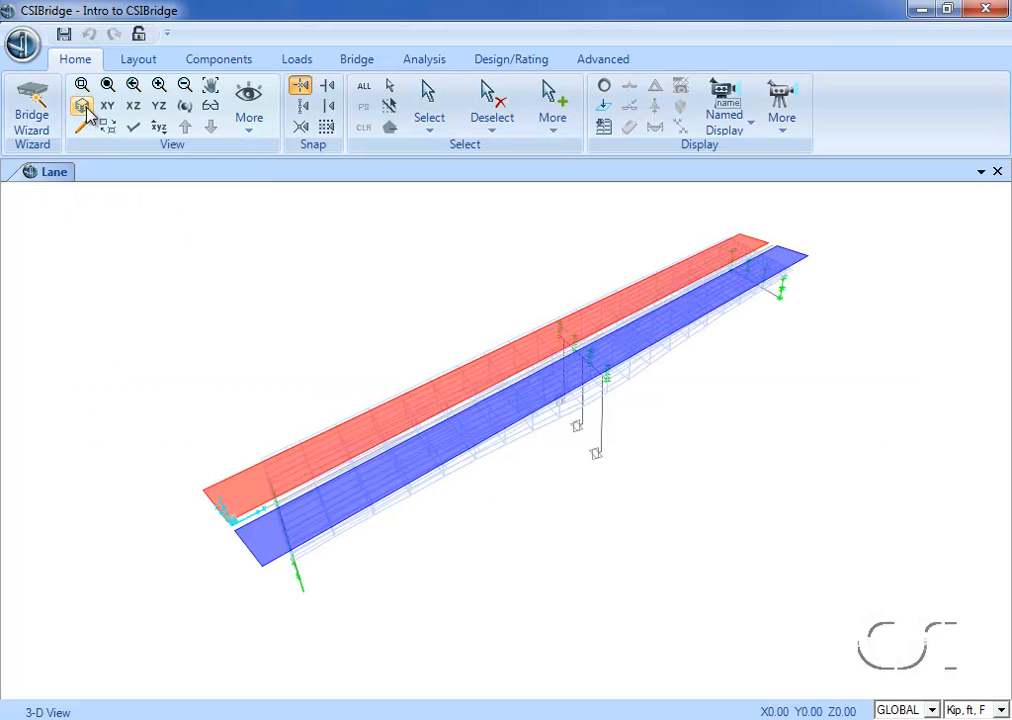
# Step: Enable Extrude View in the display options for the active window
pyautogui.click(131, 129)
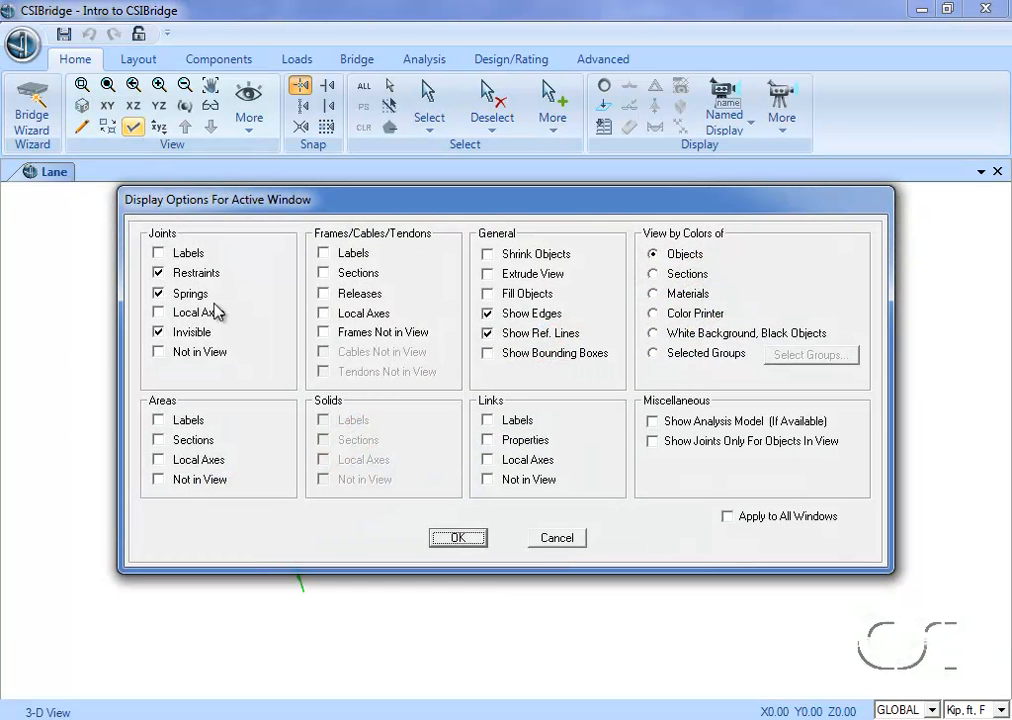
pyautogui.click(531, 276)
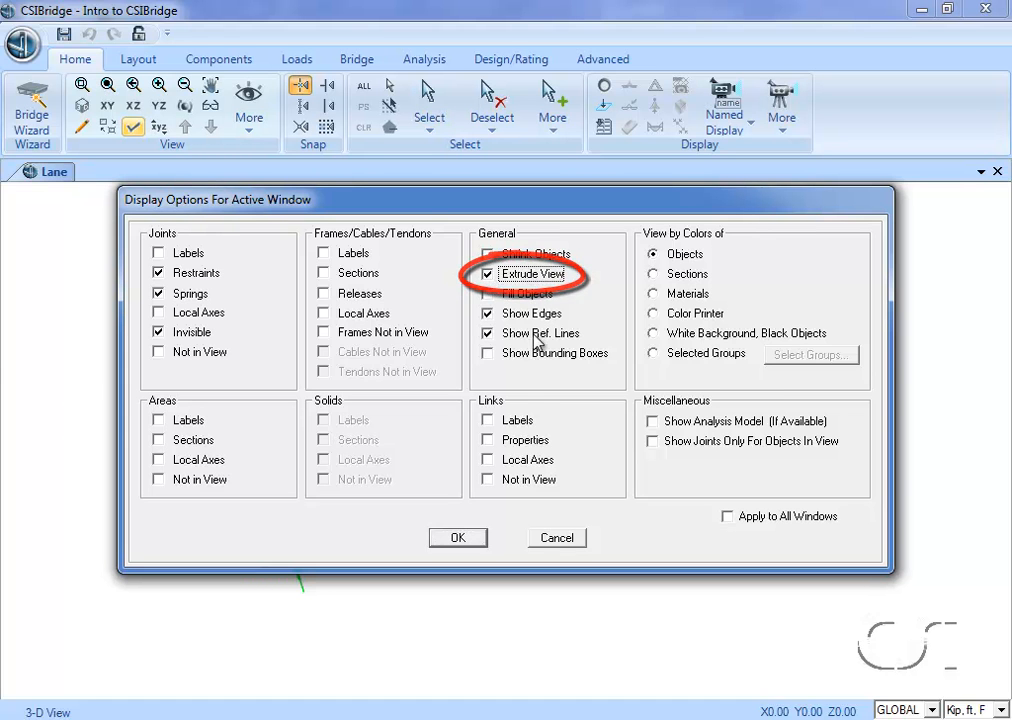
pyautogui.click(457, 537)
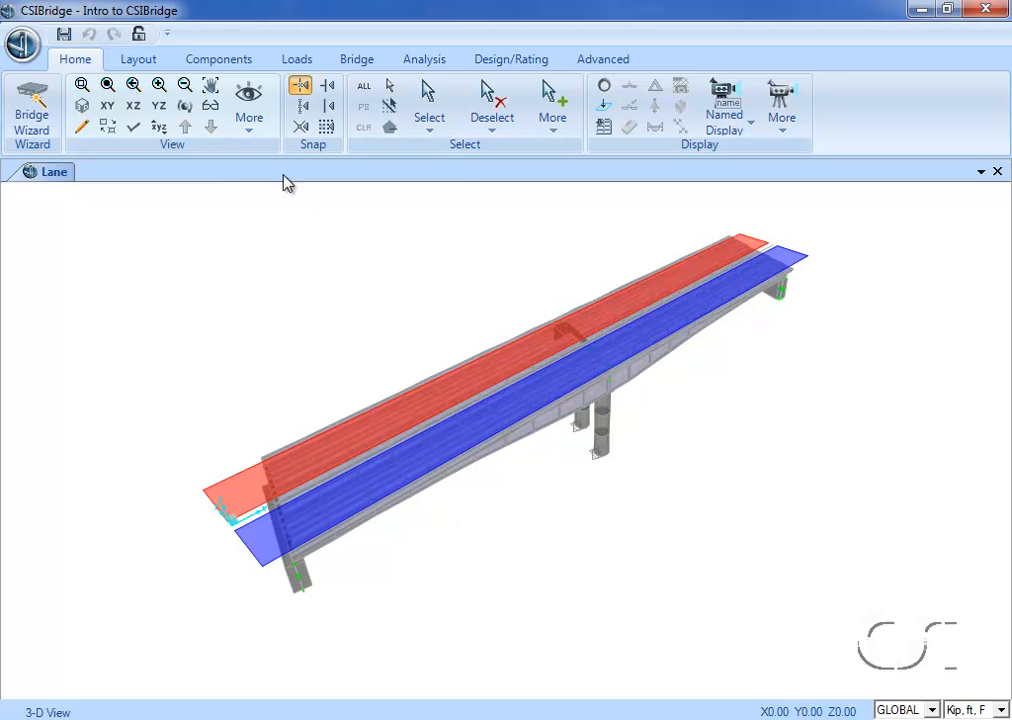
# Step: Set the 3D view direction to a plan angle of 250 and an elevation angle of 10
pyautogui.click(252, 117)
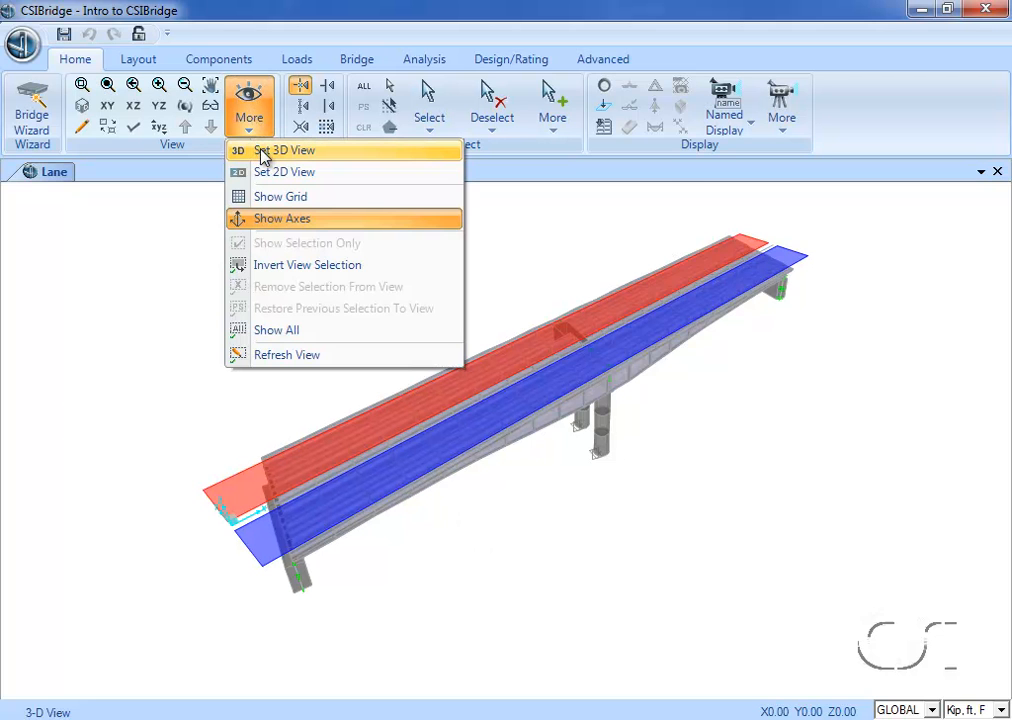
pyautogui.click(264, 152)
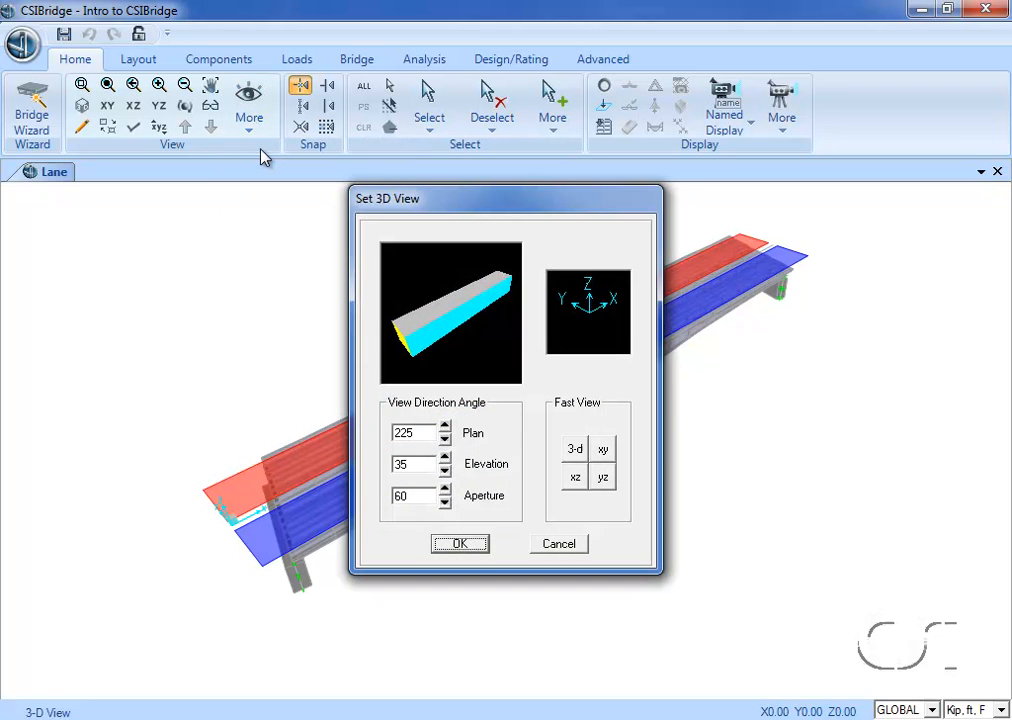
pyautogui.click(447, 427)
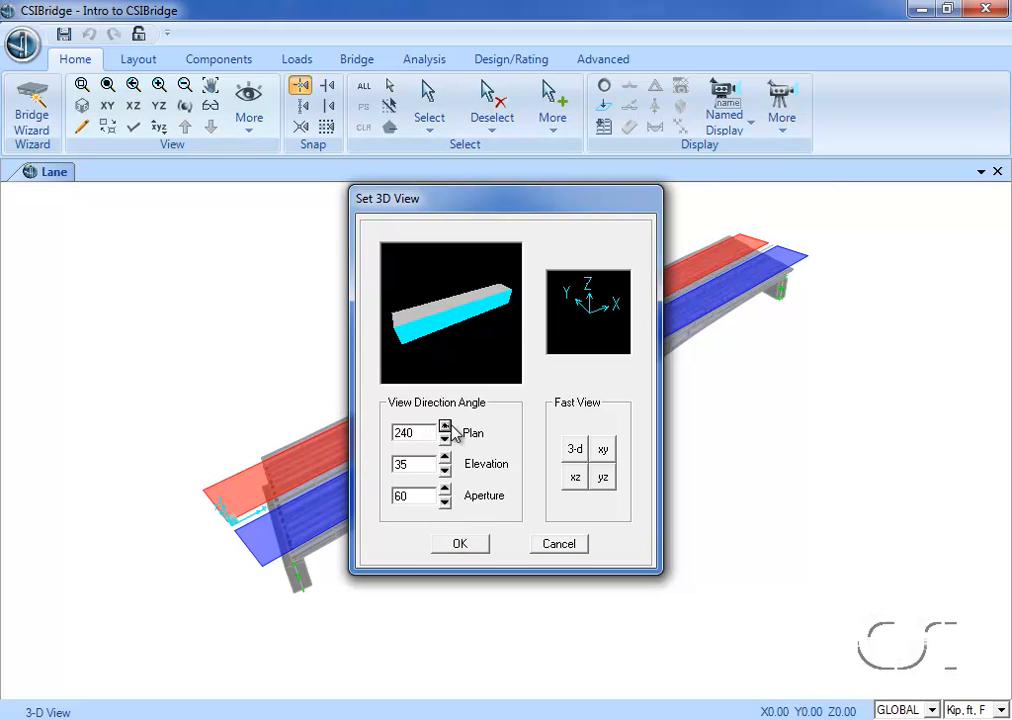
pyautogui.click(446, 427)
pyautogui.click(446, 427)
pyautogui.click(445, 471)
pyautogui.click(445, 471)
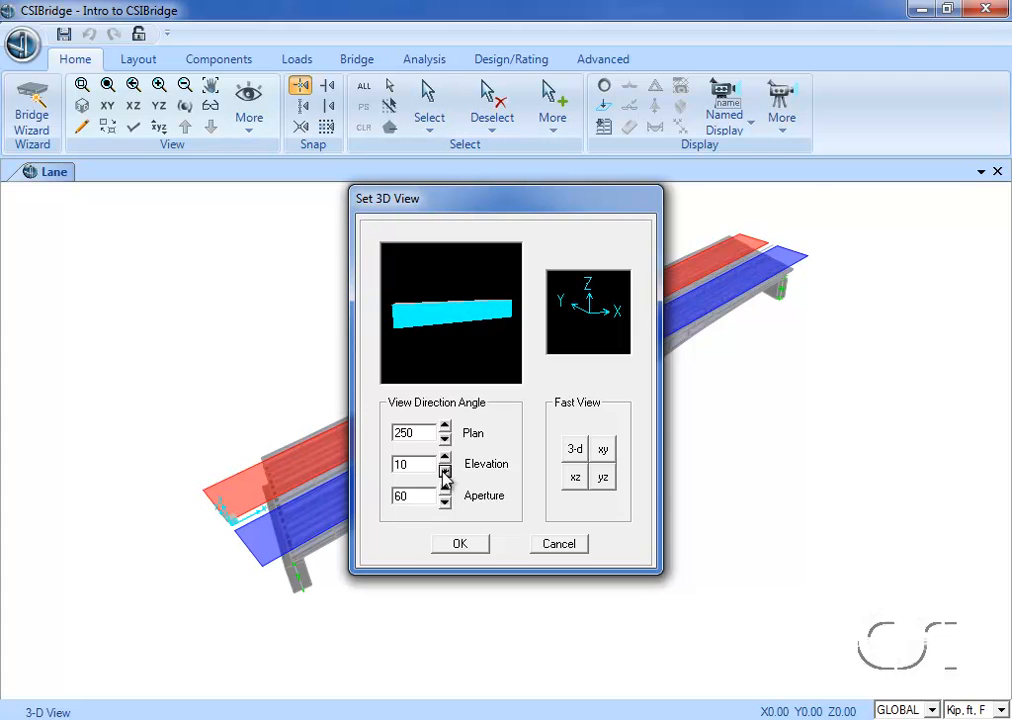
pyautogui.click(455, 543)
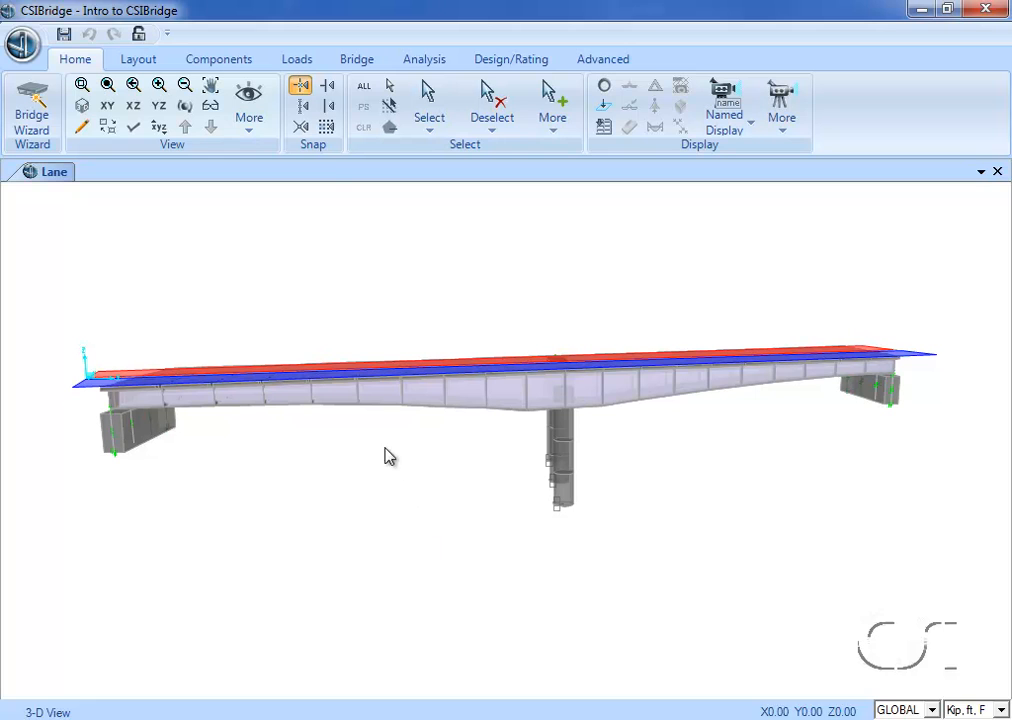
# Step: Add a new prestress tendon to the bridge object and assign it to the PRESTRESS load pattern
pyautogui.click(354, 62)
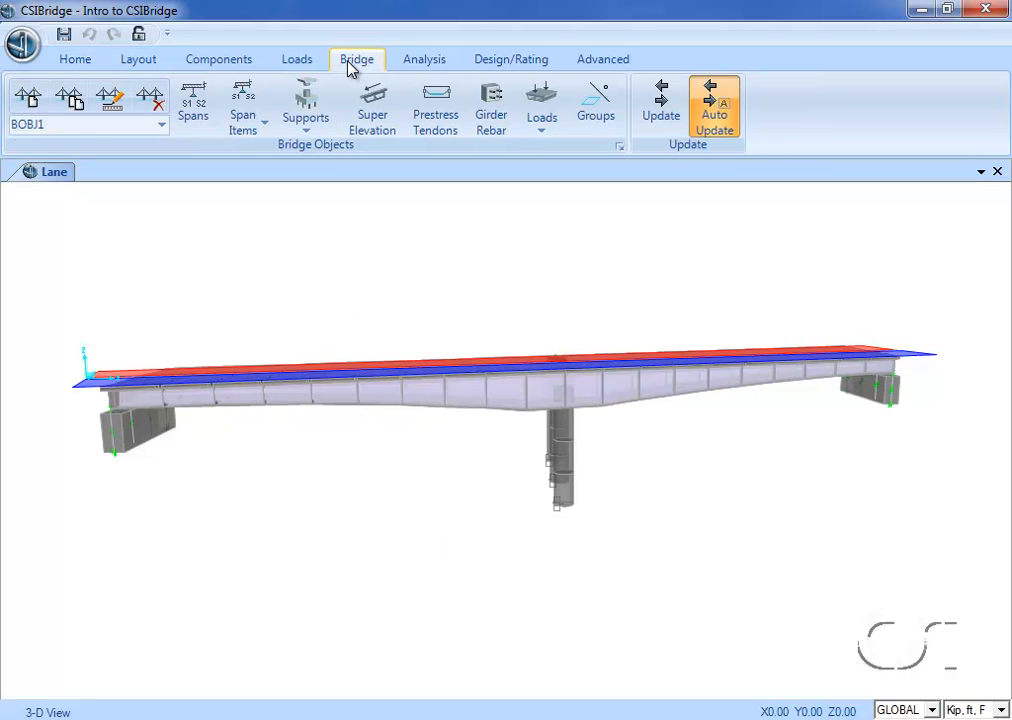
pyautogui.click(425, 114)
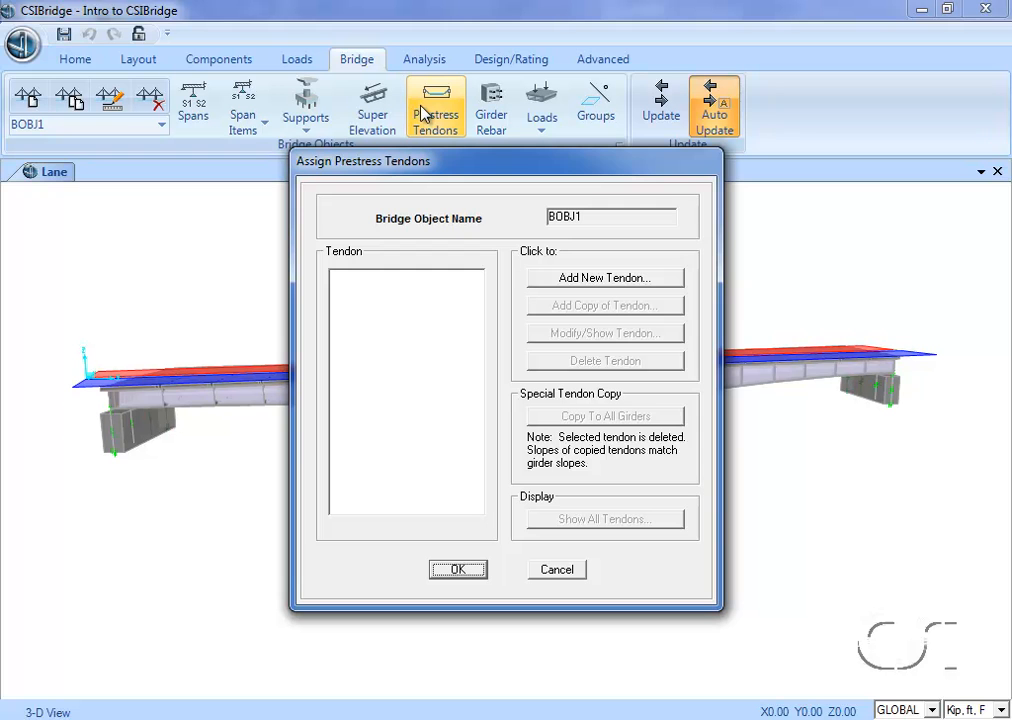
pyautogui.click(583, 285)
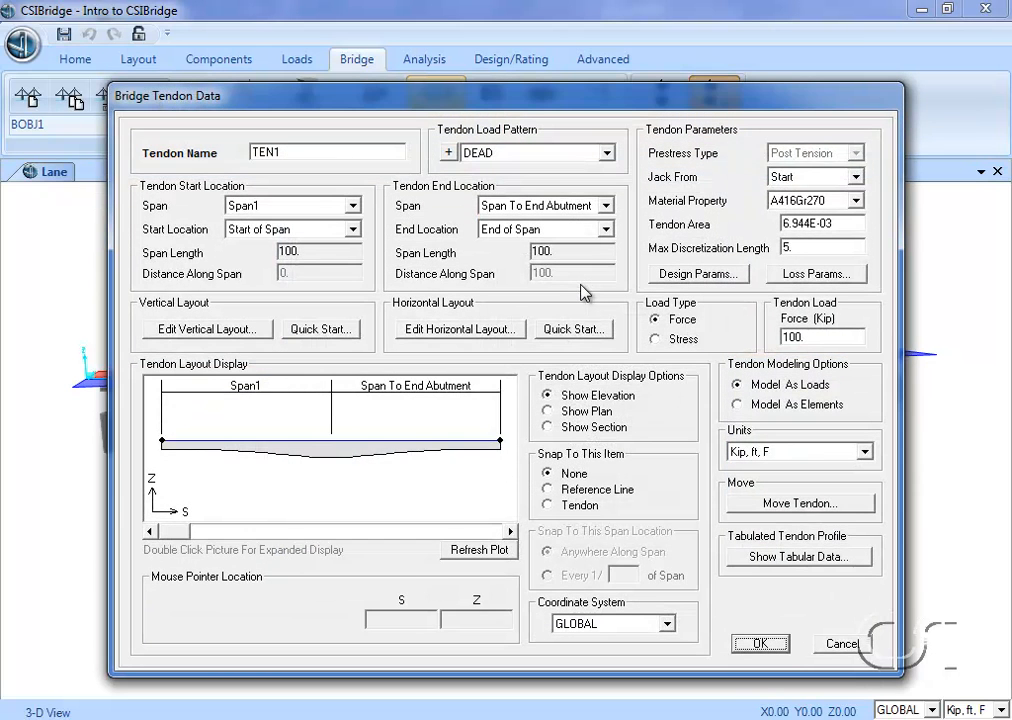
pyautogui.click(545, 153)
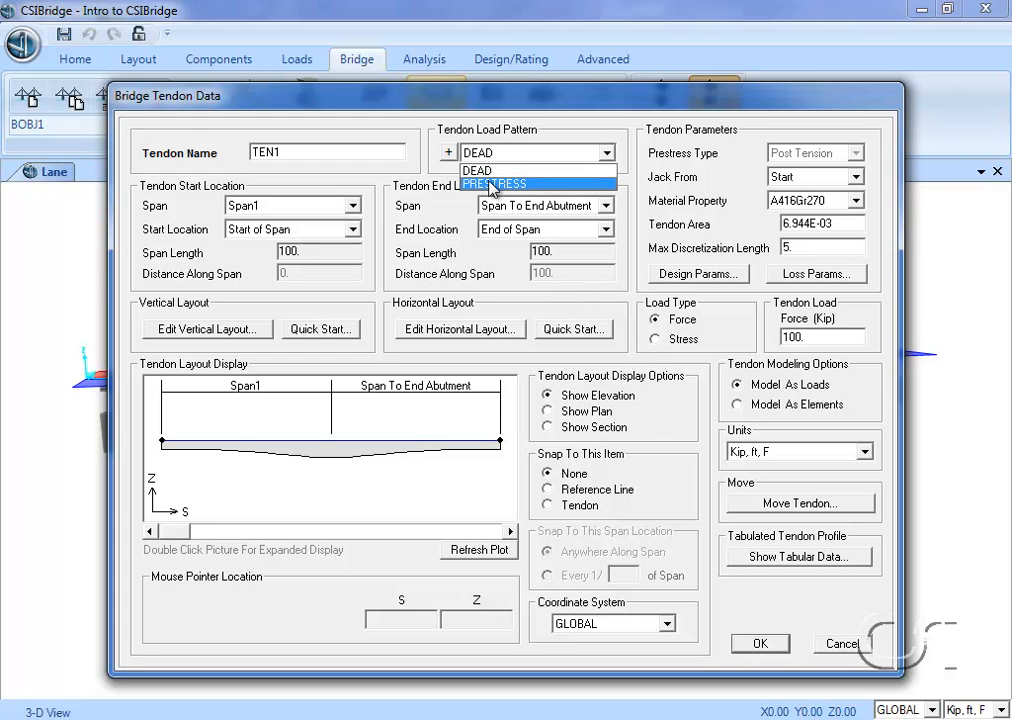
pyautogui.click(524, 185)
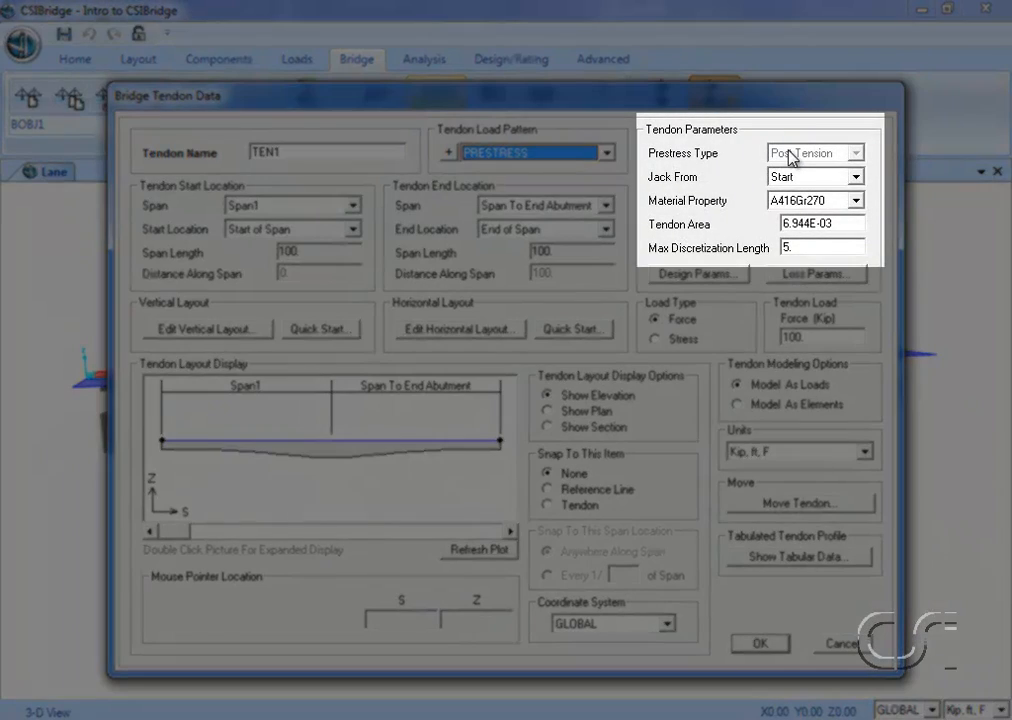
# Step: Set the tendon area to 10in2 and the tendon force to 500 Kip
pyautogui.doubleClick(798, 222)
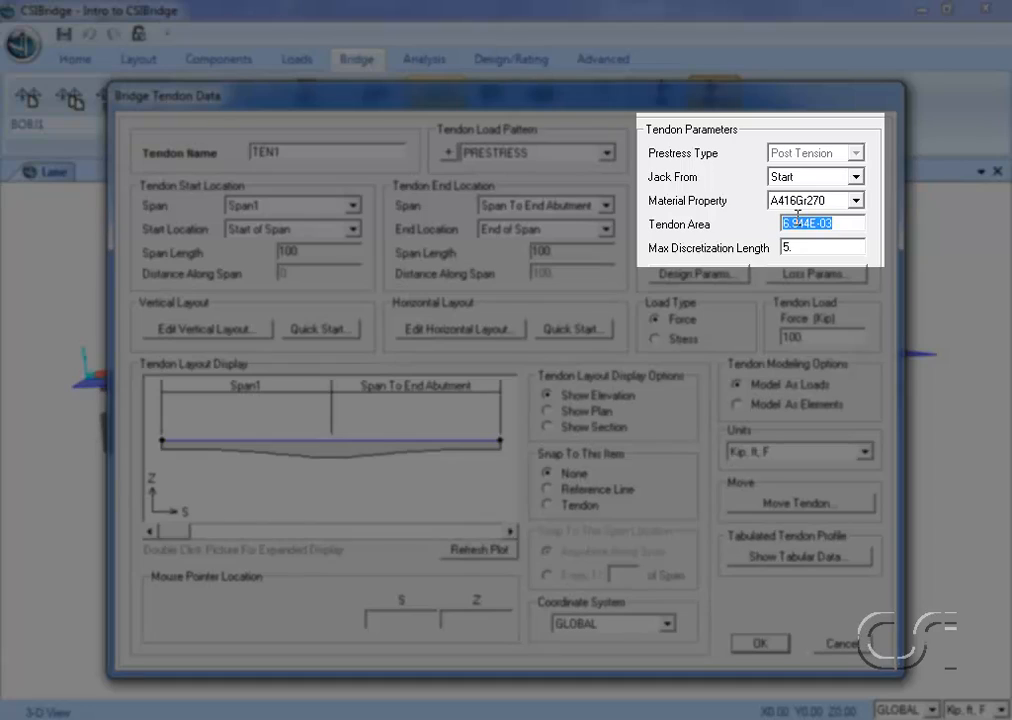
pyautogui.write('10in2')
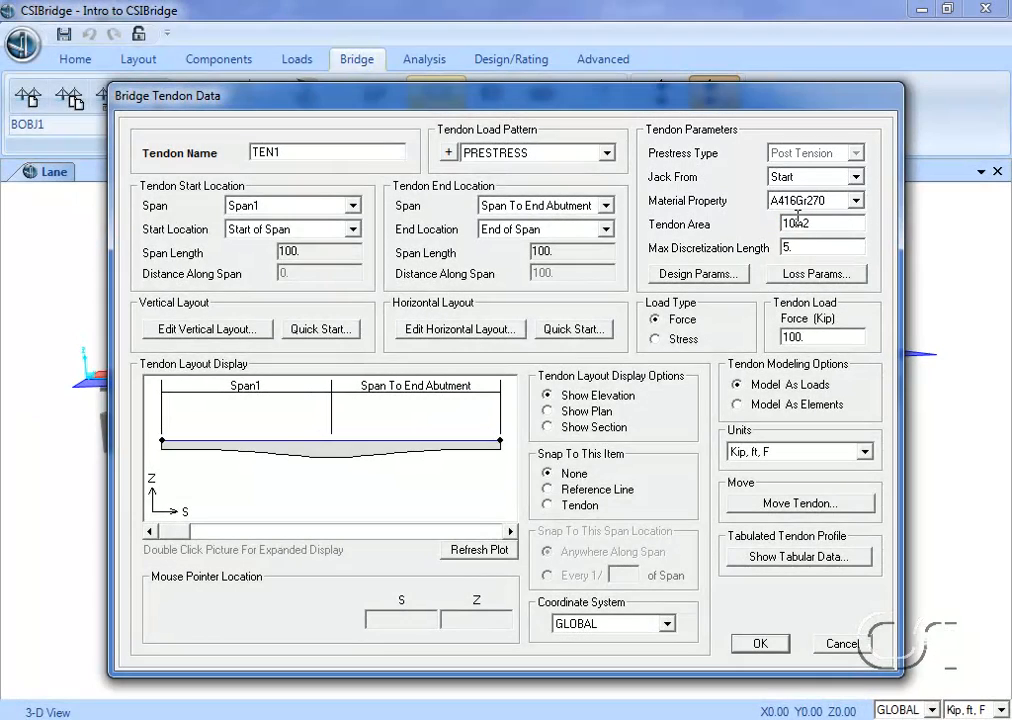
pyautogui.click(797, 336)
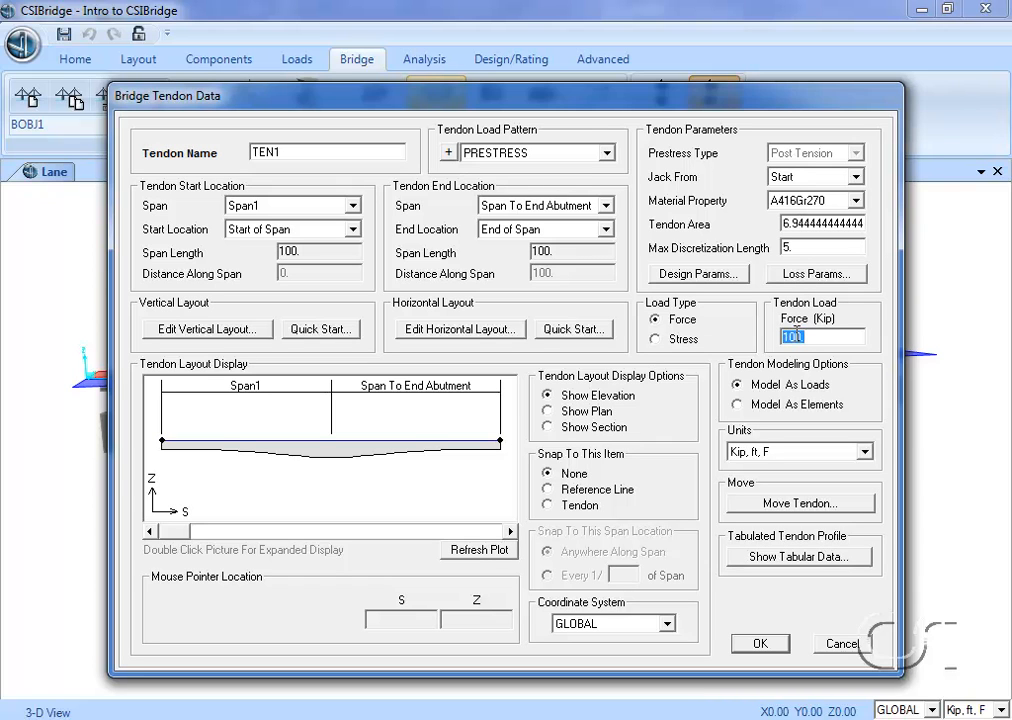
pyautogui.write('500')
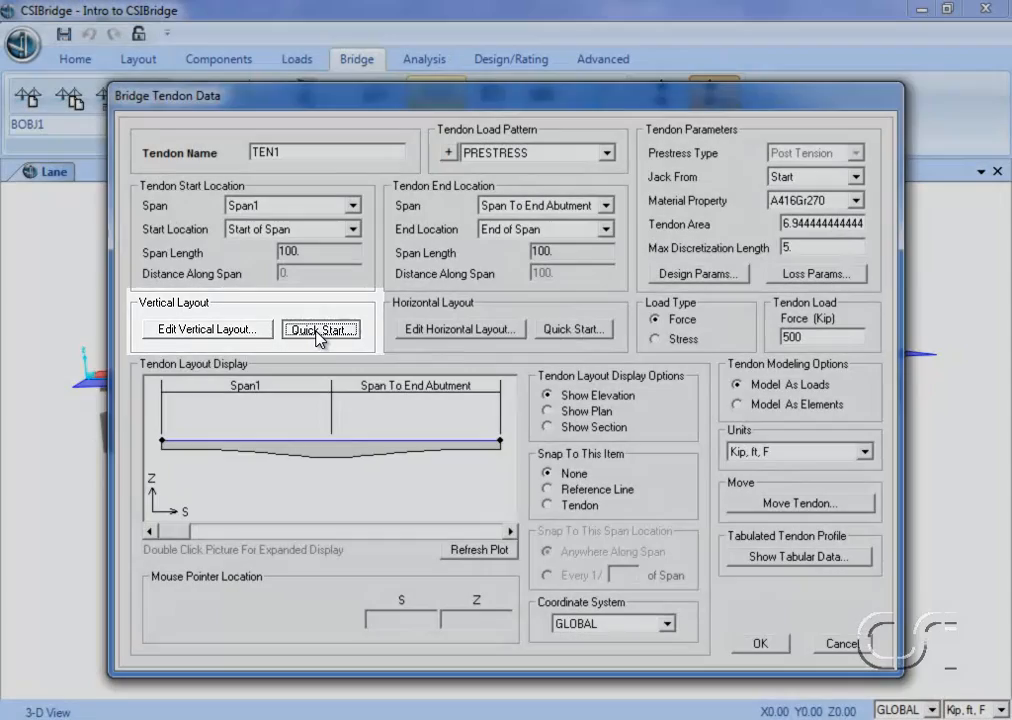
# Step: Define the tendon's vertical layout with the Parabolic Tendon 1 quick start, accept the tendon, and copy it to all girders
pyautogui.click(318, 332)
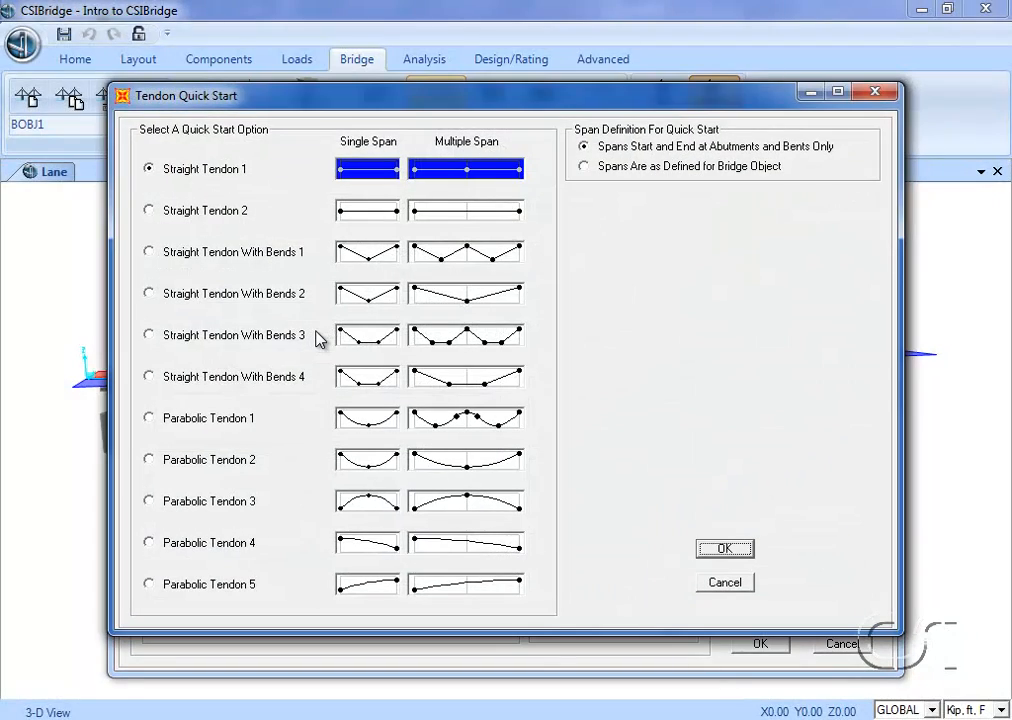
pyautogui.click(151, 419)
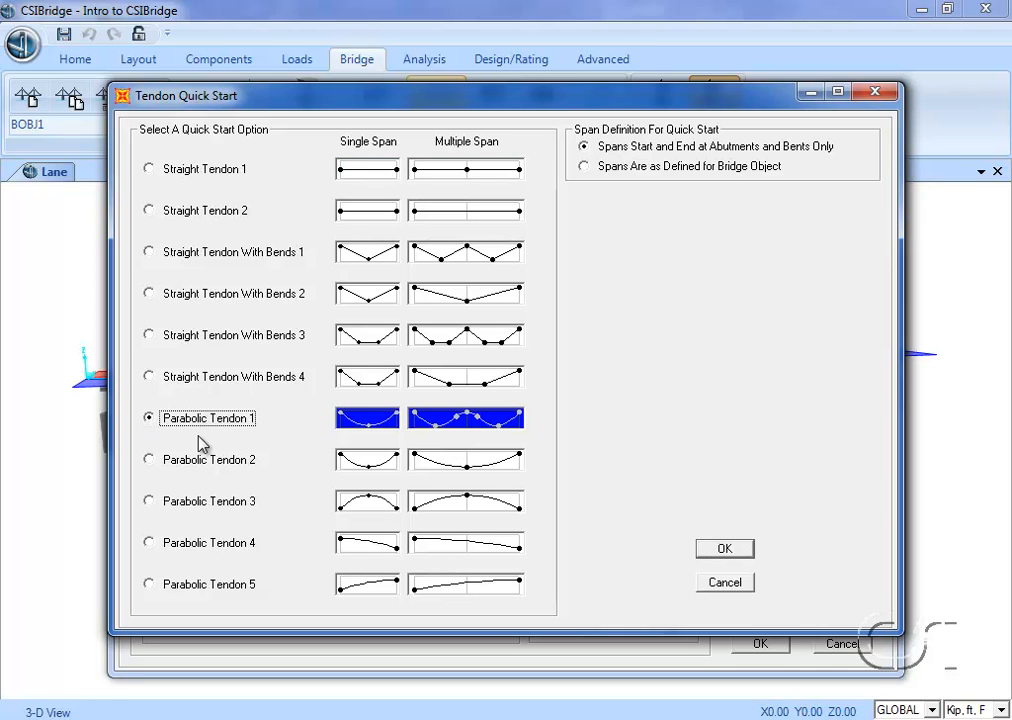
pyautogui.click(724, 550)
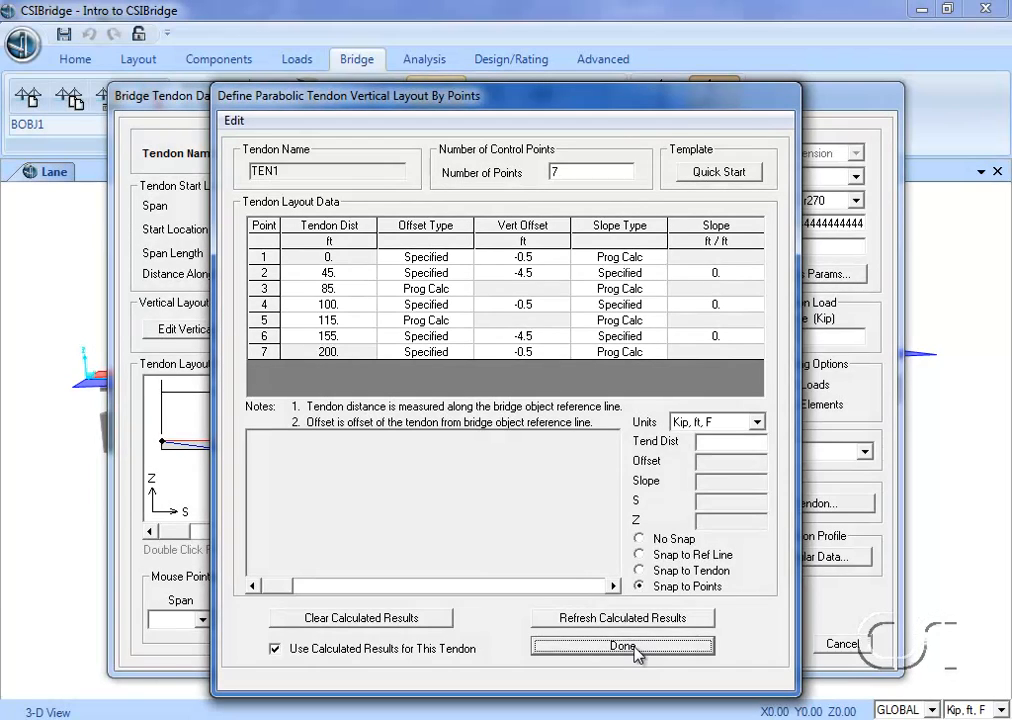
pyautogui.click(636, 652)
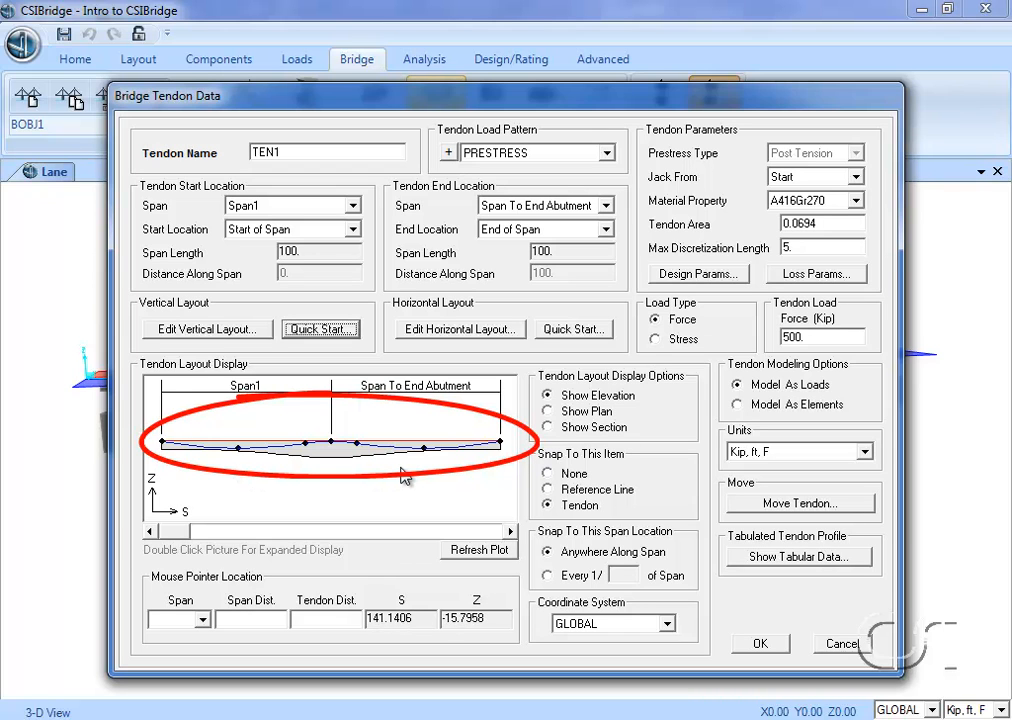
pyautogui.click(760, 645)
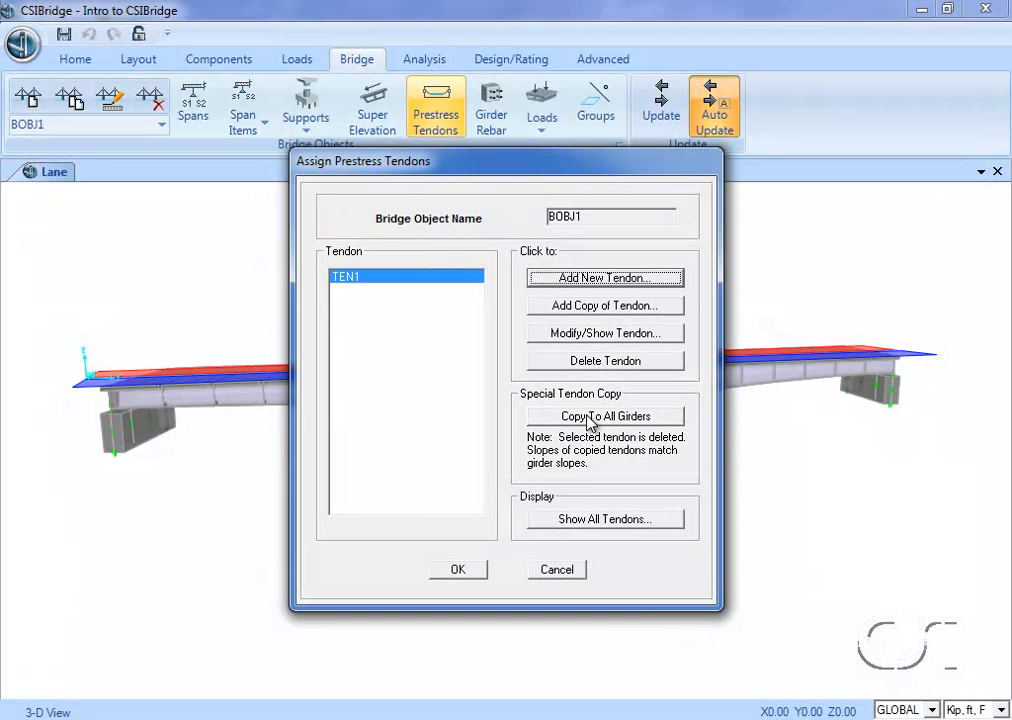
pyautogui.click(590, 423)
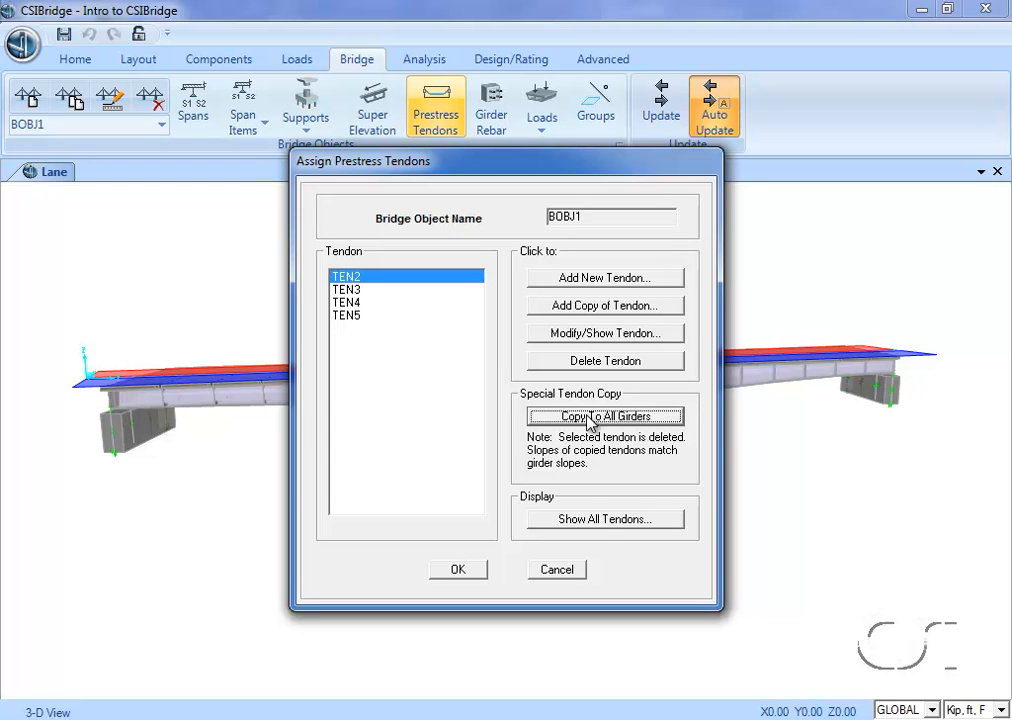
# Step: Examine the layout of all tendons section by section along both spans, and accept the tendon assignments
pyautogui.click(598, 520)
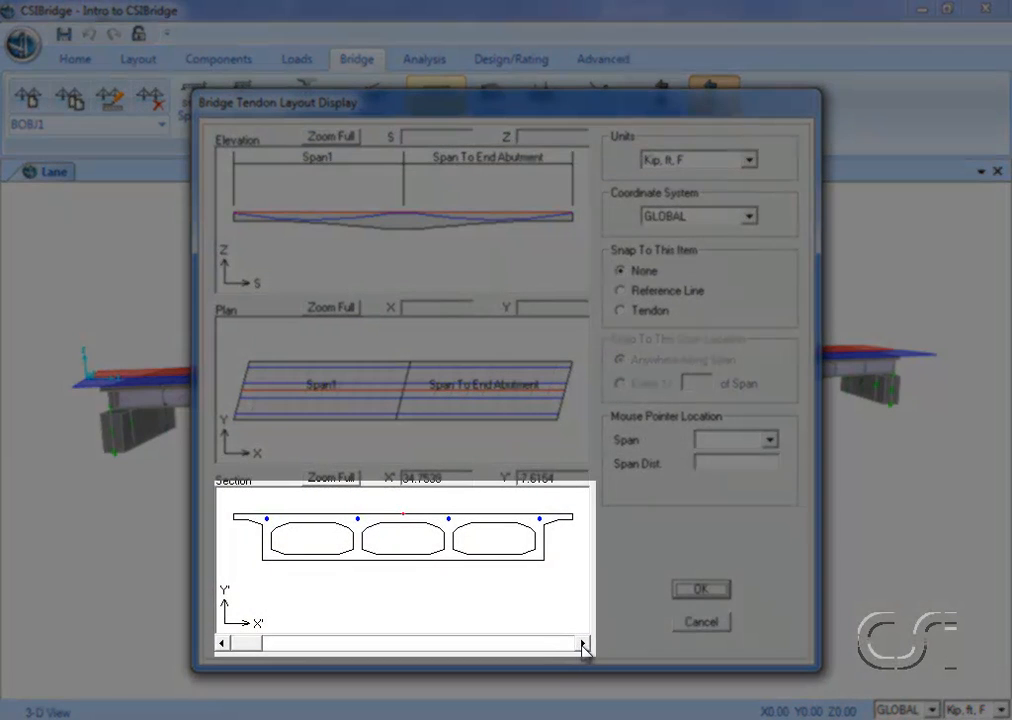
pyautogui.click(584, 645)
pyautogui.click(584, 645)
pyautogui.click(584, 645)
pyautogui.click(584, 645)
pyautogui.click(584, 645)
pyautogui.click(584, 645)
pyautogui.click(584, 645)
pyautogui.click(584, 645)
pyautogui.click(584, 645)
pyautogui.click(584, 645)
pyautogui.click(584, 645)
pyautogui.click(584, 645)
pyautogui.click(584, 645)
pyautogui.click(584, 645)
pyautogui.click(584, 645)
pyautogui.click(584, 645)
pyautogui.click(584, 645)
pyautogui.click(584, 645)
pyautogui.click(584, 645)
pyautogui.click(584, 645)
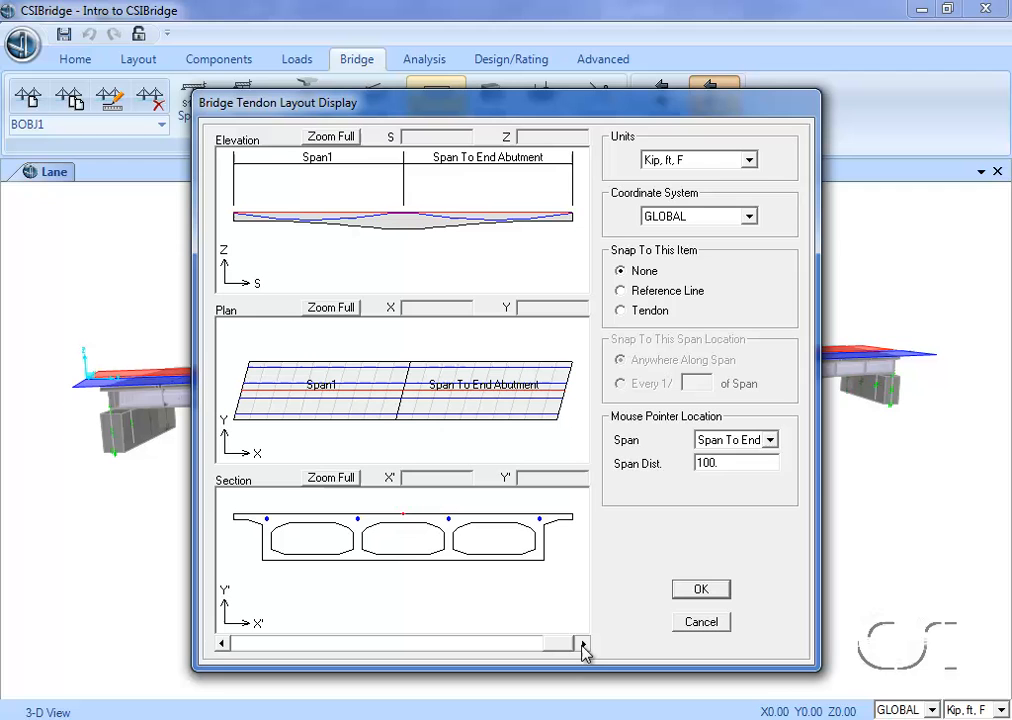
pyautogui.click(700, 590)
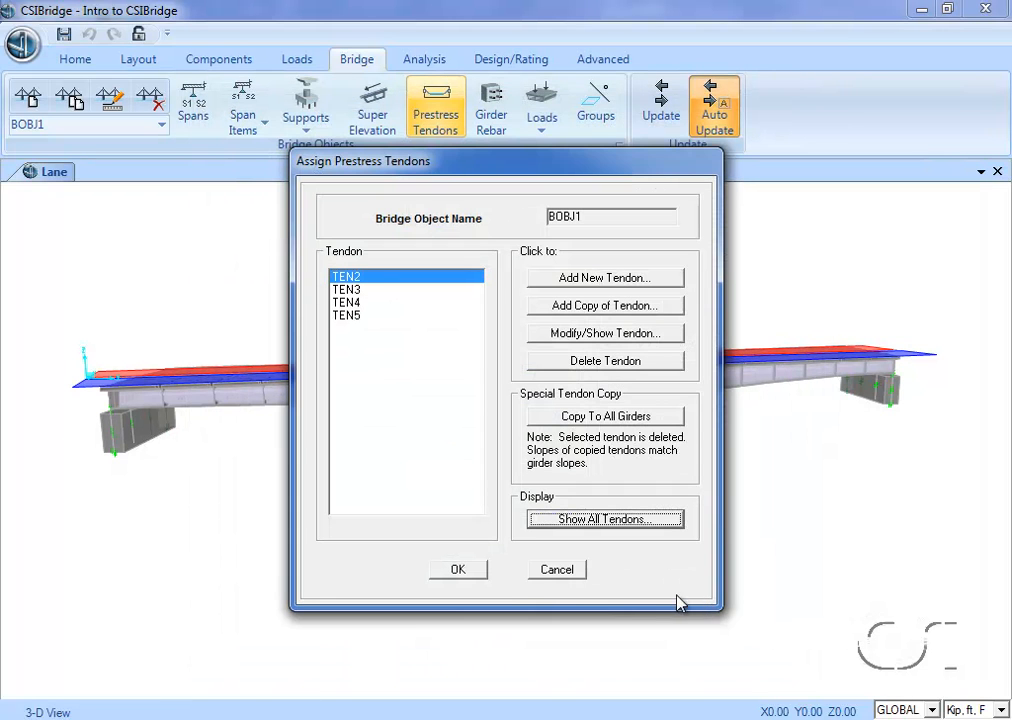
pyautogui.click(461, 574)
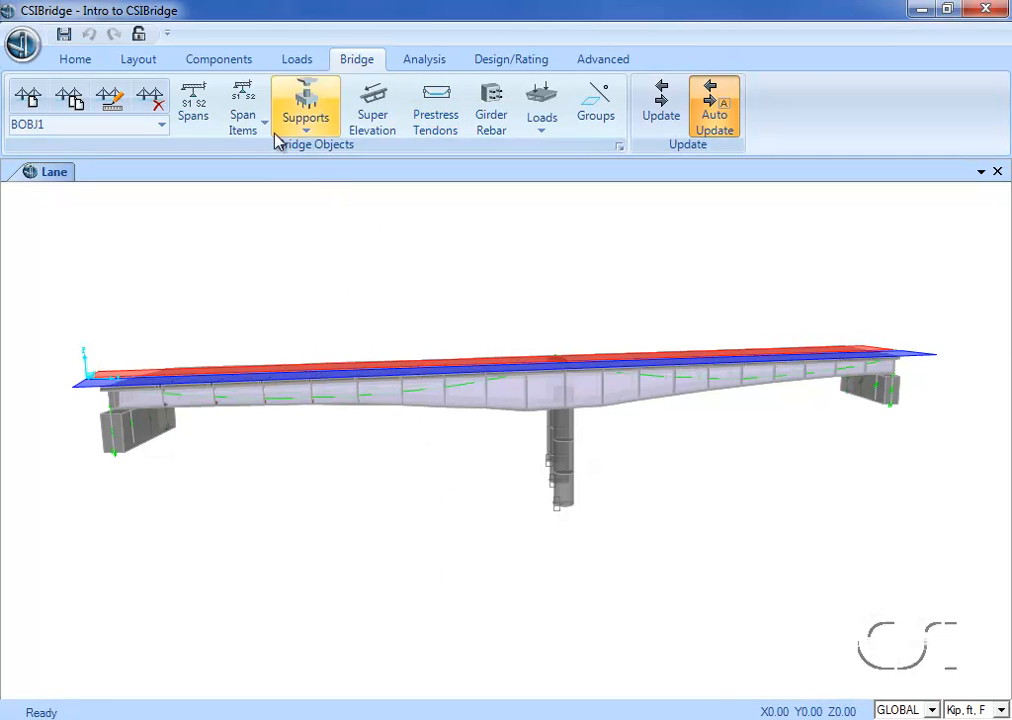
# Step: Set the area objects to Not in View to examine the tendons in the 3D view, and restore the areas
pyautogui.click(70, 59)
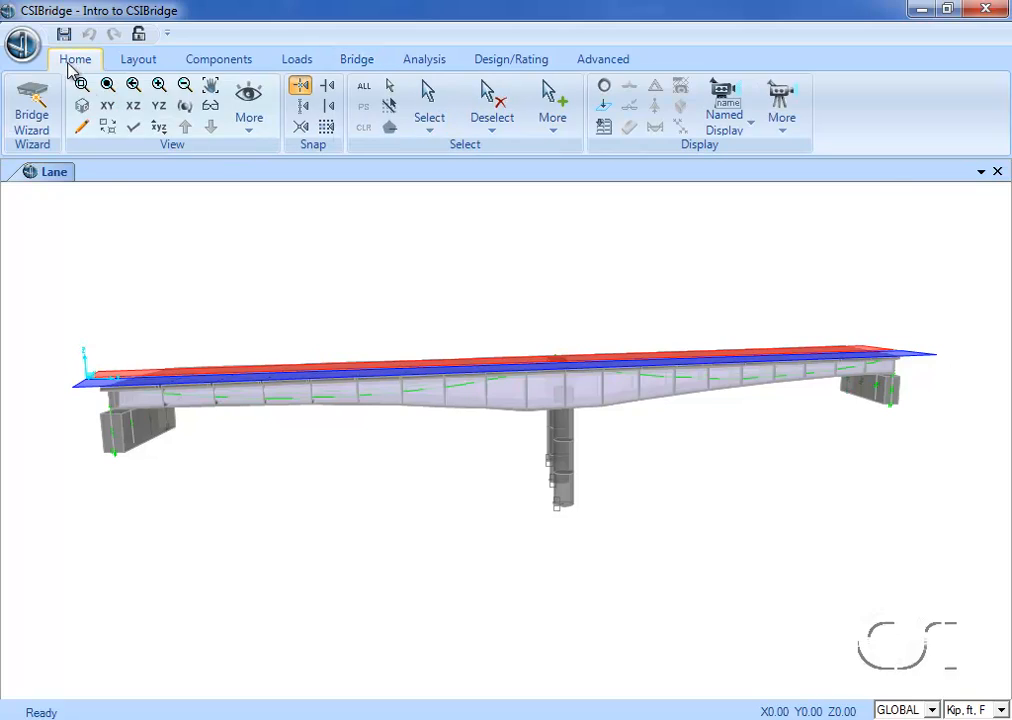
pyautogui.click(133, 127)
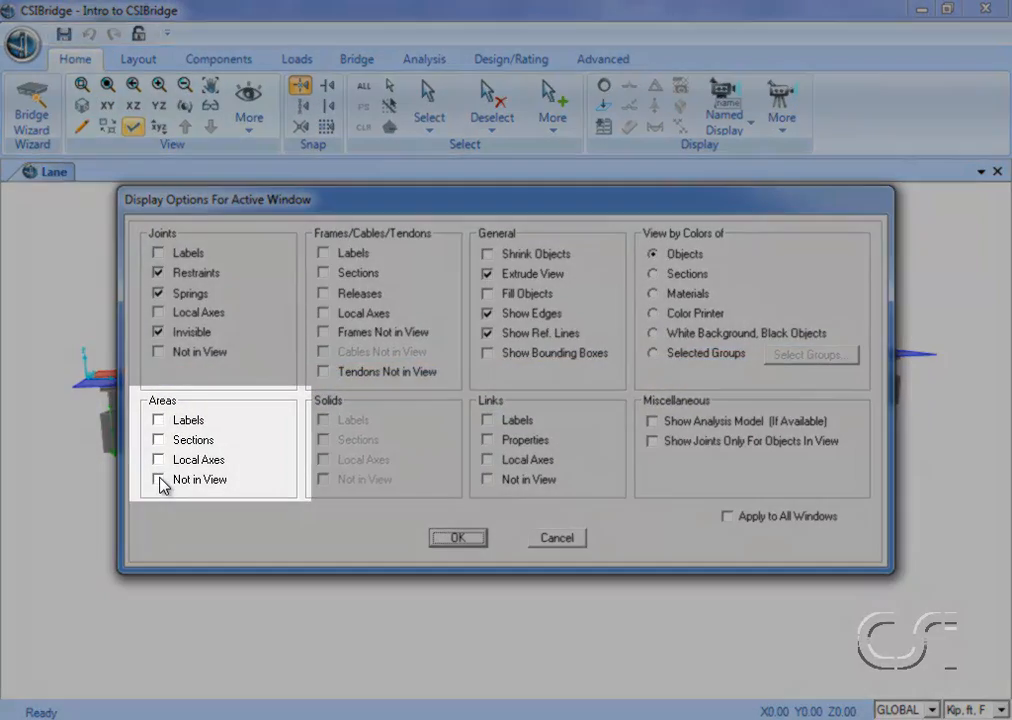
pyautogui.click(158, 480)
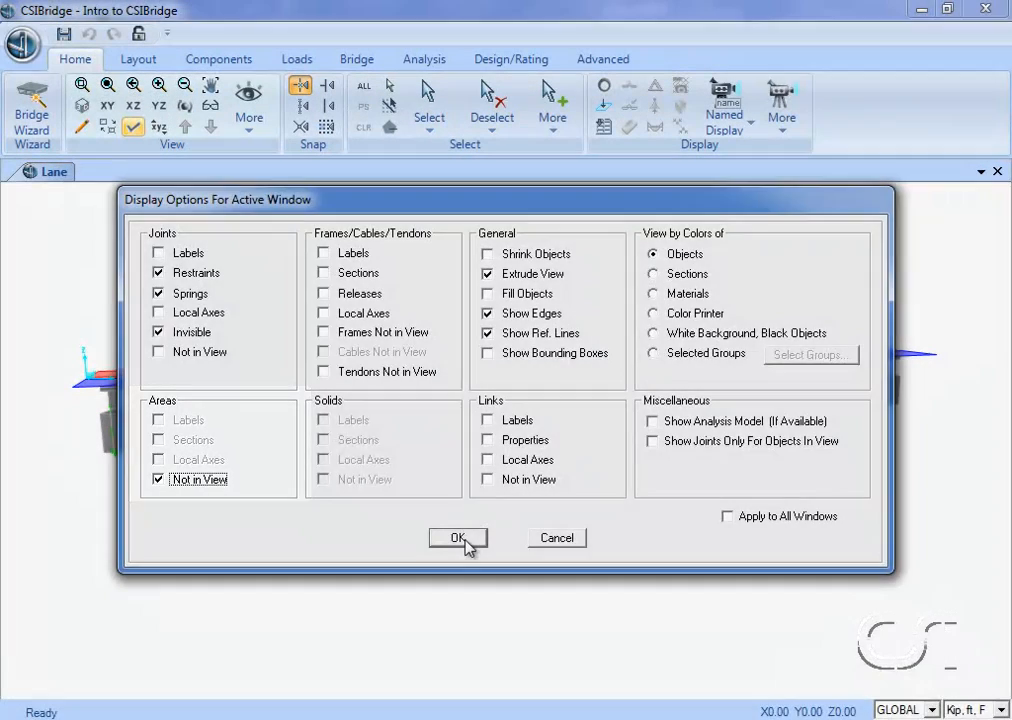
pyautogui.click(458, 538)
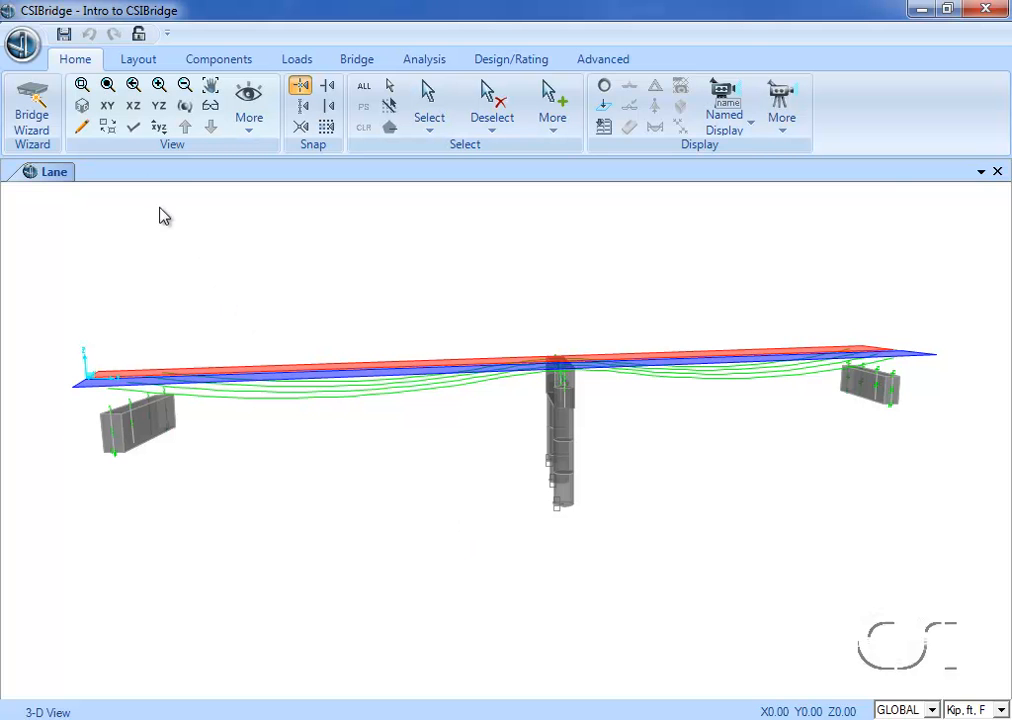
pyautogui.click(133, 130)
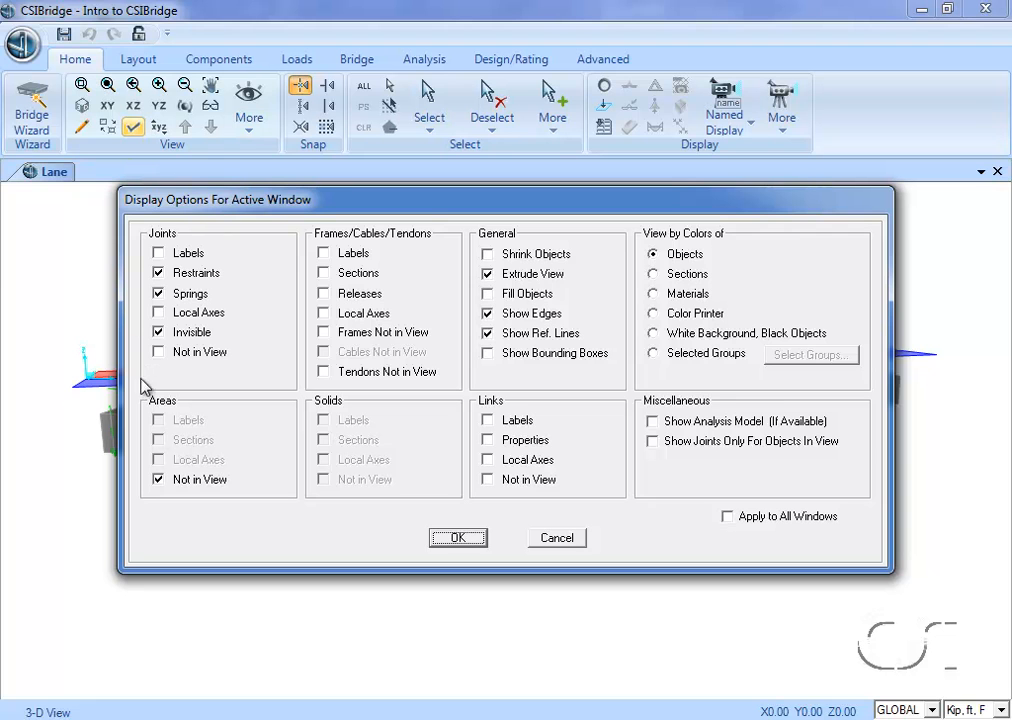
pyautogui.click(159, 480)
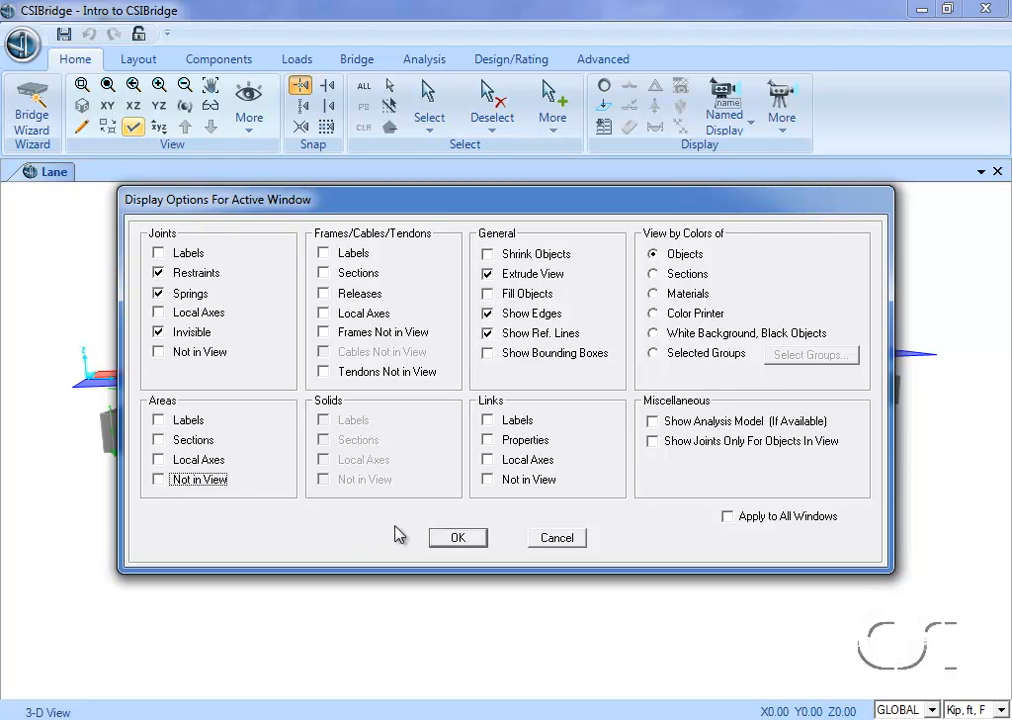
pyautogui.click(457, 539)
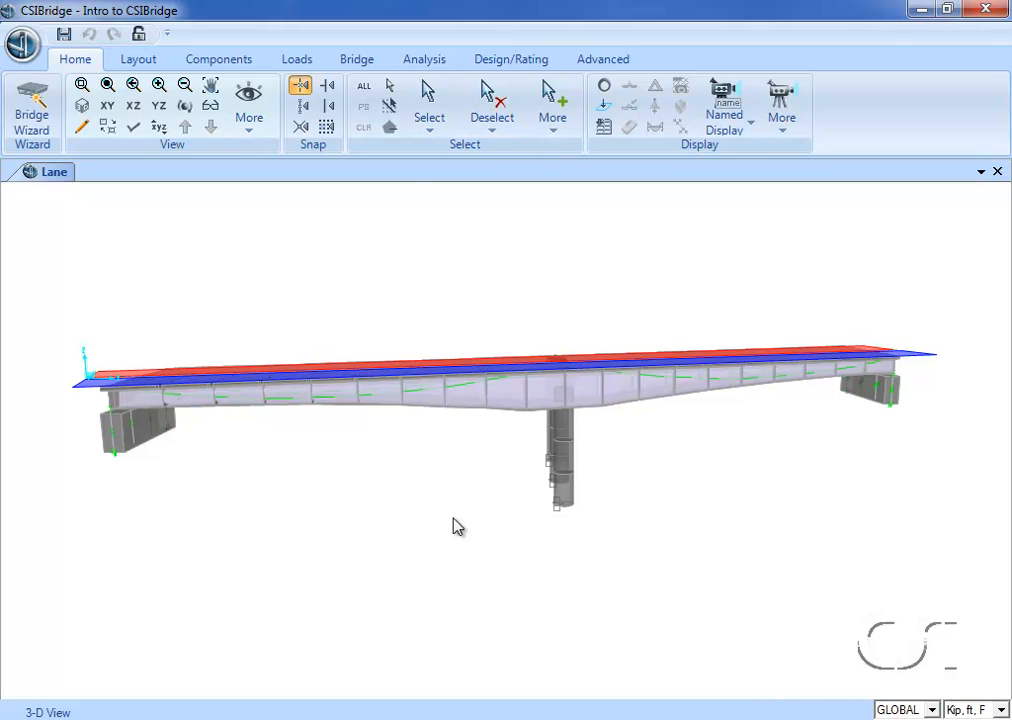
# Step: Review the defined load cases for analysis, and switch the load case type to Moving Load
pyautogui.click(413, 64)
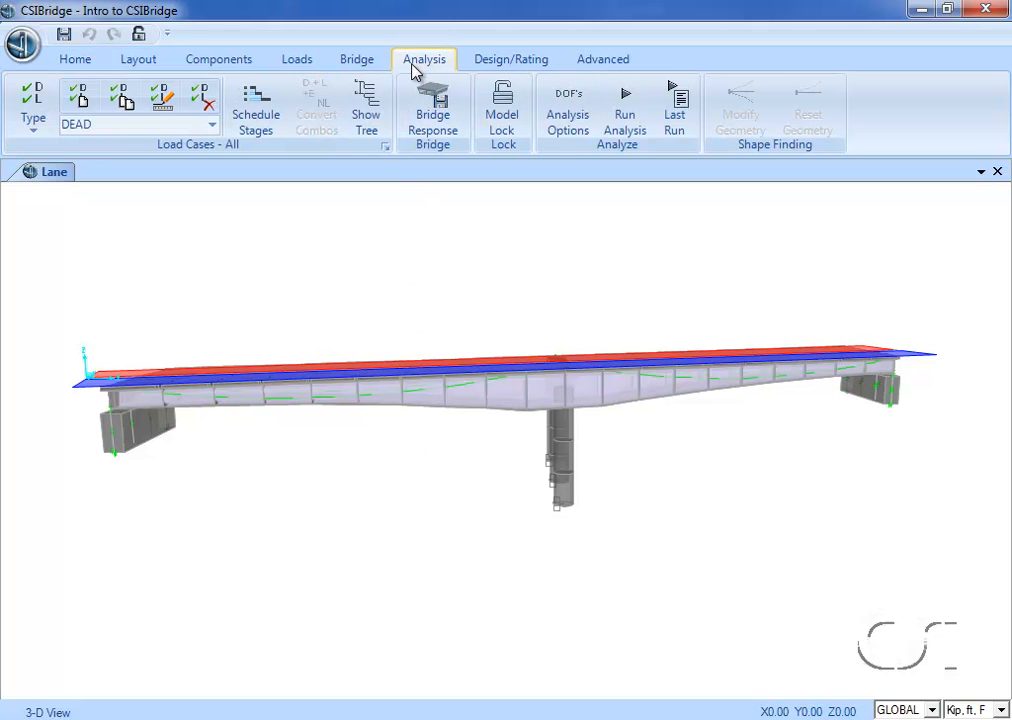
pyautogui.click(211, 127)
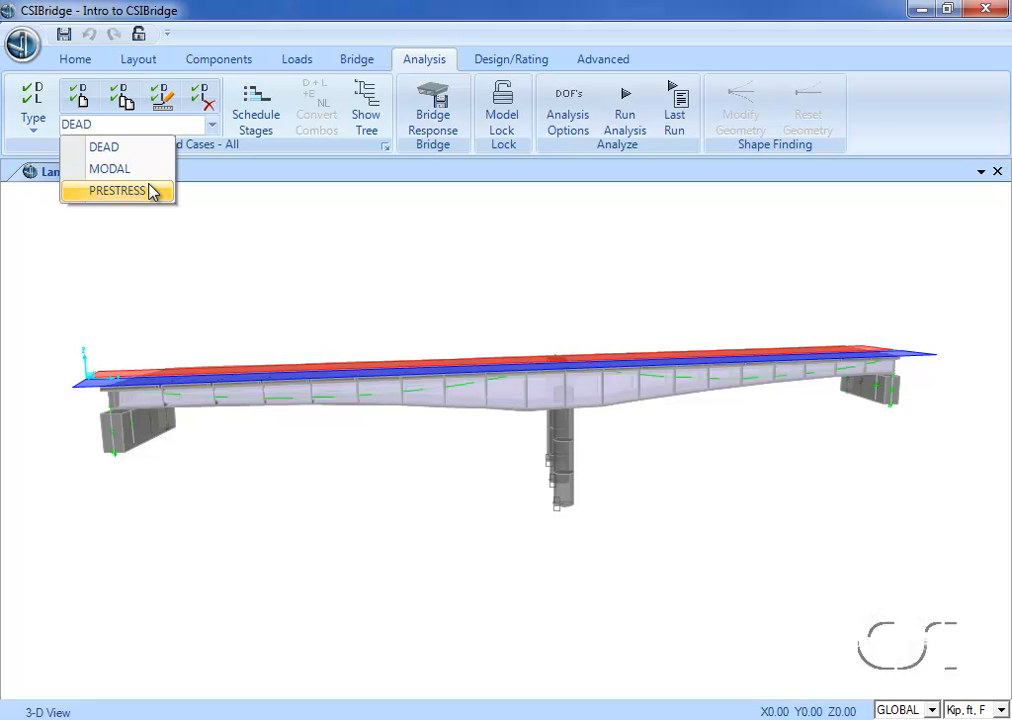
pyautogui.click(54, 108)
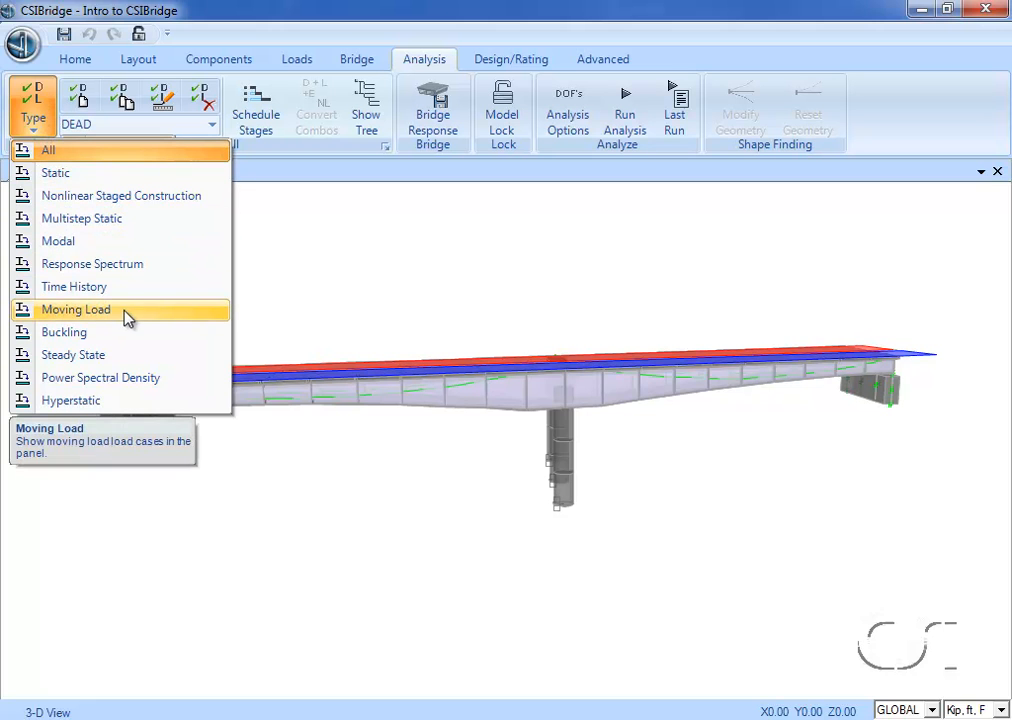
pyautogui.click(70, 311)
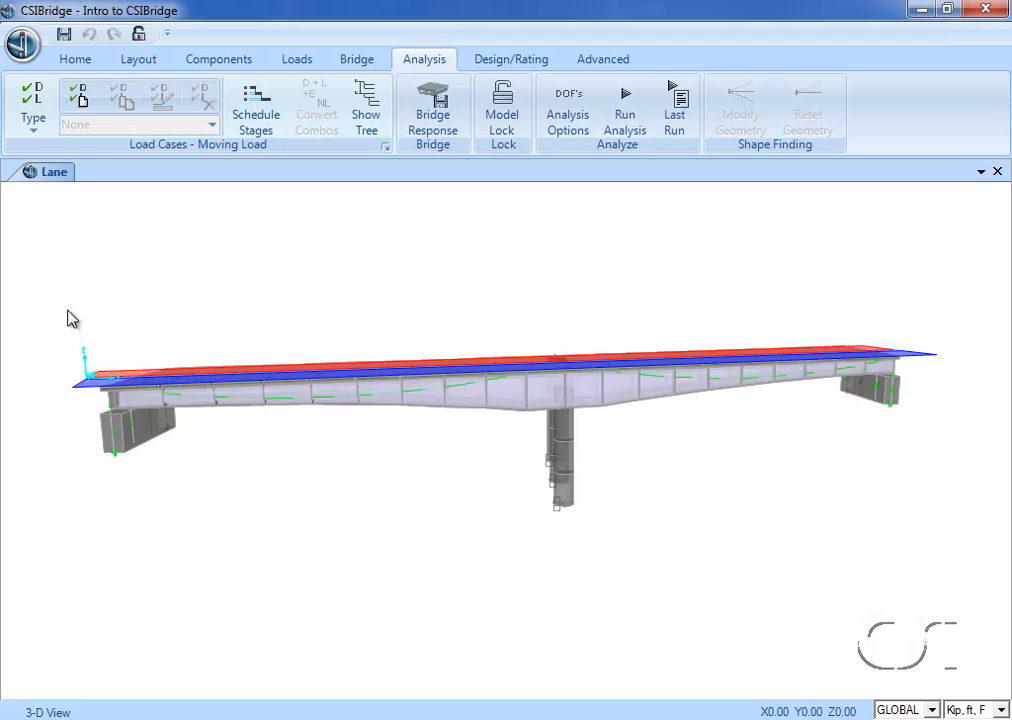
# Step: Add a moving load case named ML that applies vehicle class VECL1 with scale factor 1 to all lanes
pyautogui.click(82, 98)
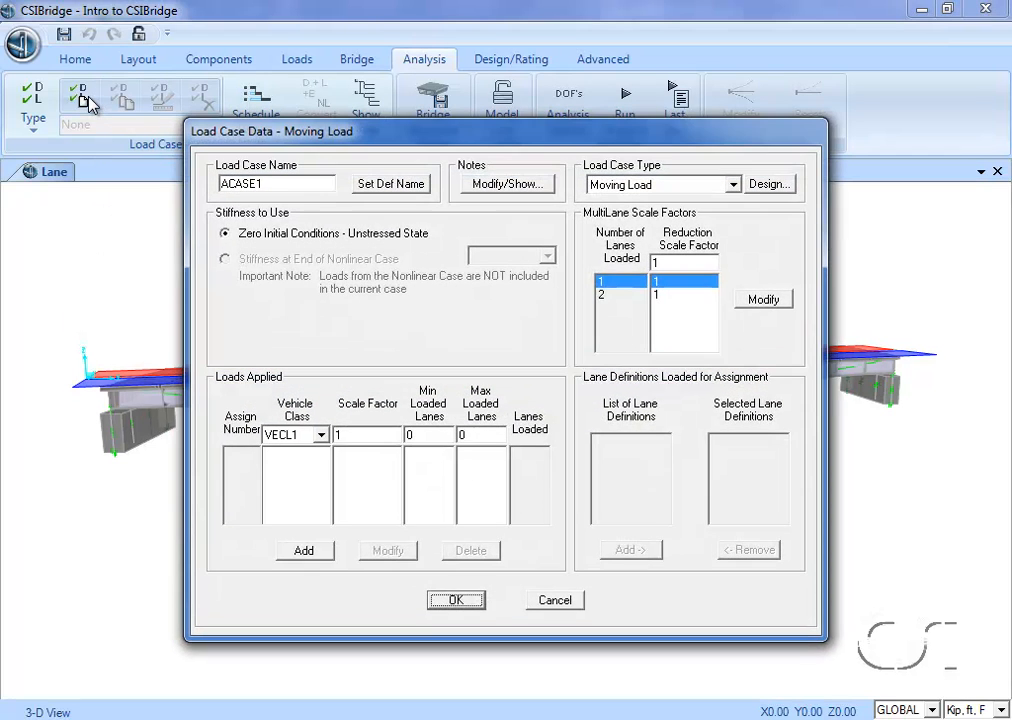
pyautogui.moveTo(273, 185); pyautogui.dragTo(298, 190)
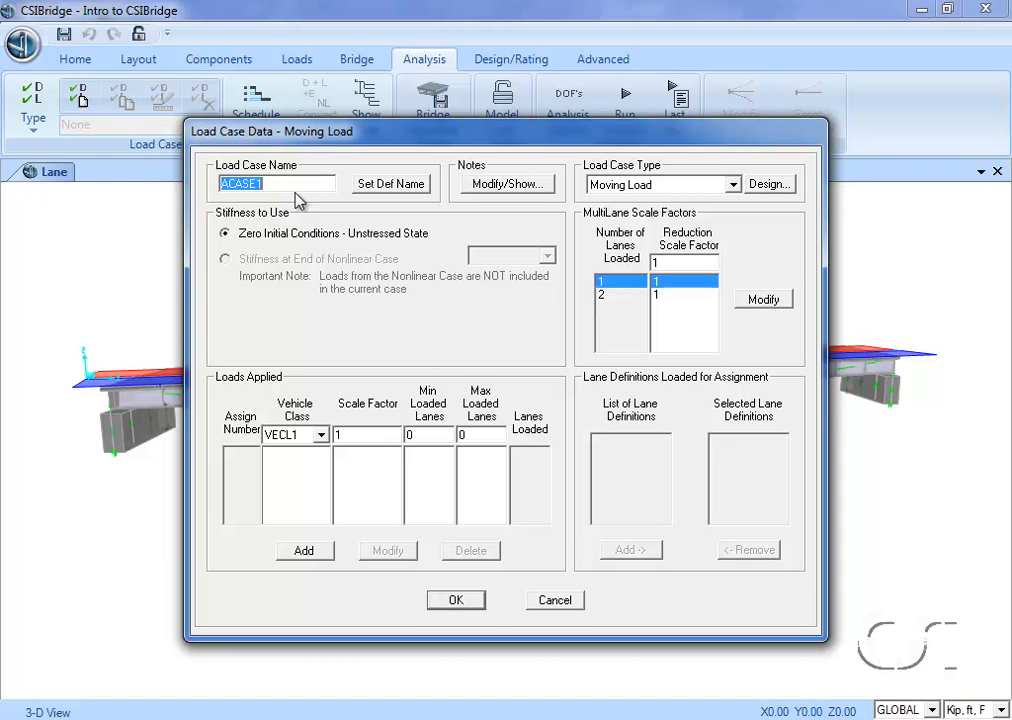
pyautogui.write('ML')
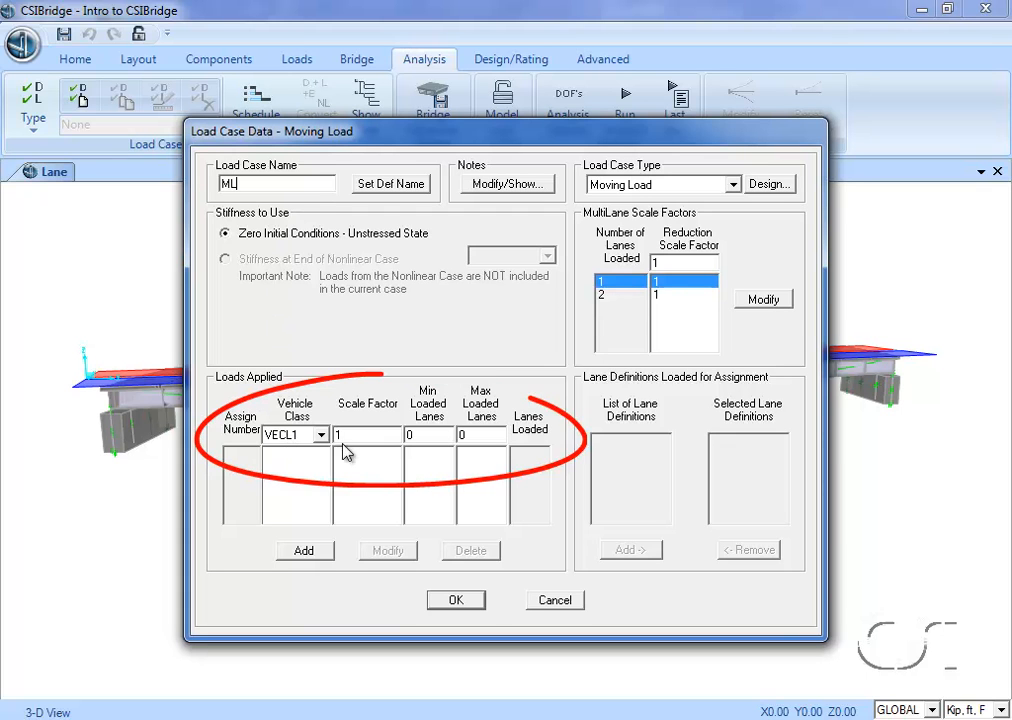
pyautogui.click(306, 551)
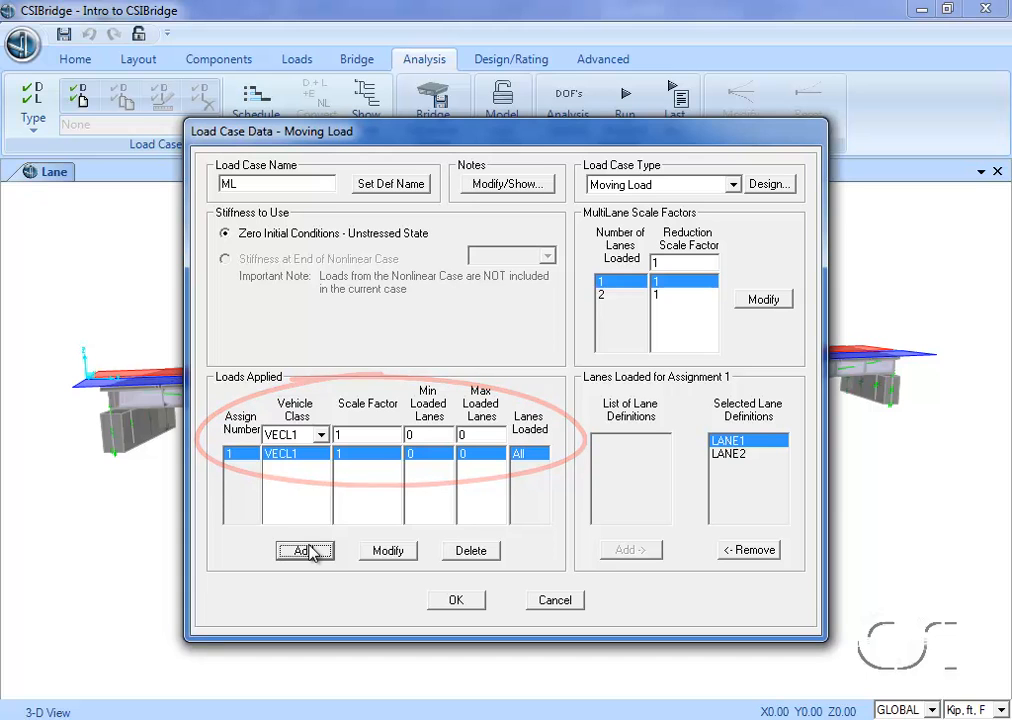
pyautogui.click(456, 602)
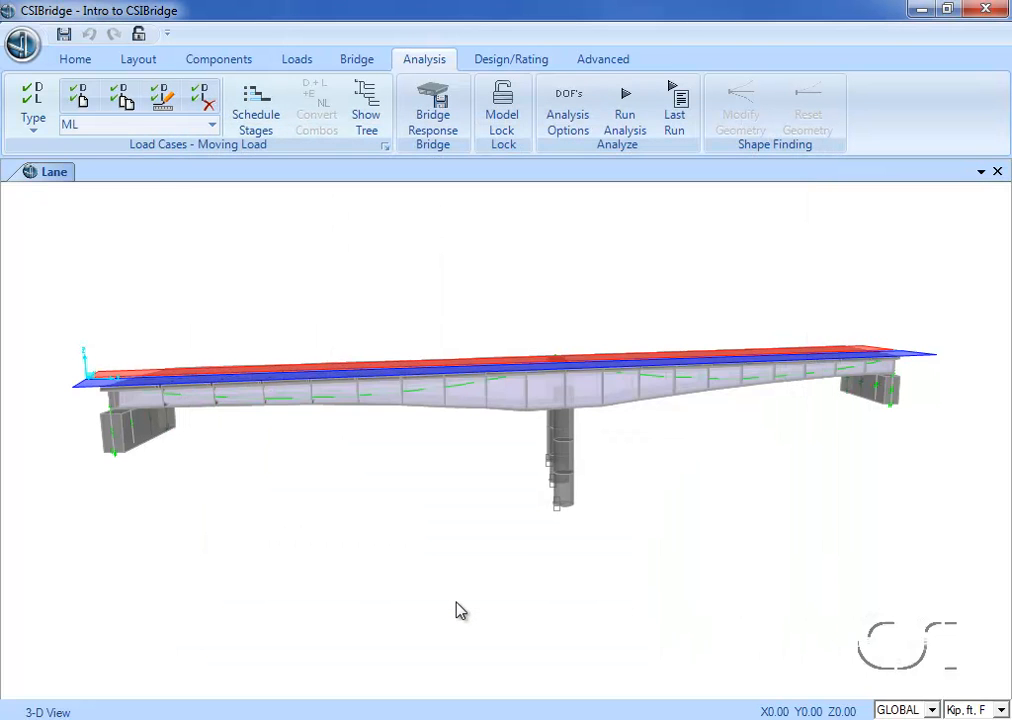
# Step: Exclude plane/asolid stresses and solid stresses from the results saved for all moving load cases
pyautogui.click(431, 130)
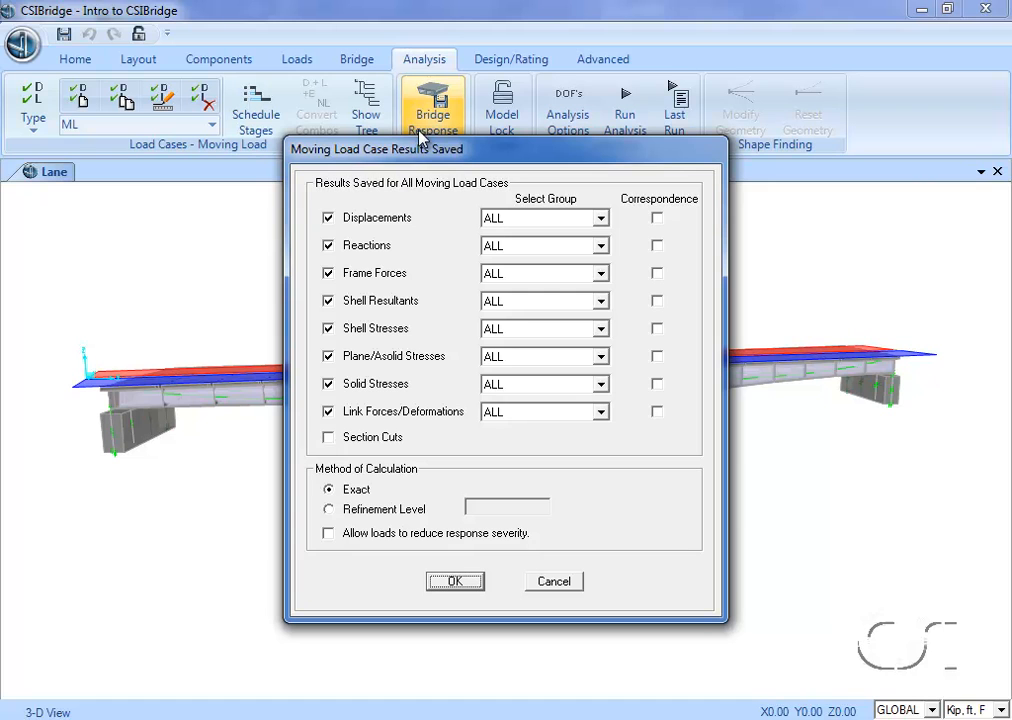
pyautogui.click(330, 357)
pyautogui.click(329, 384)
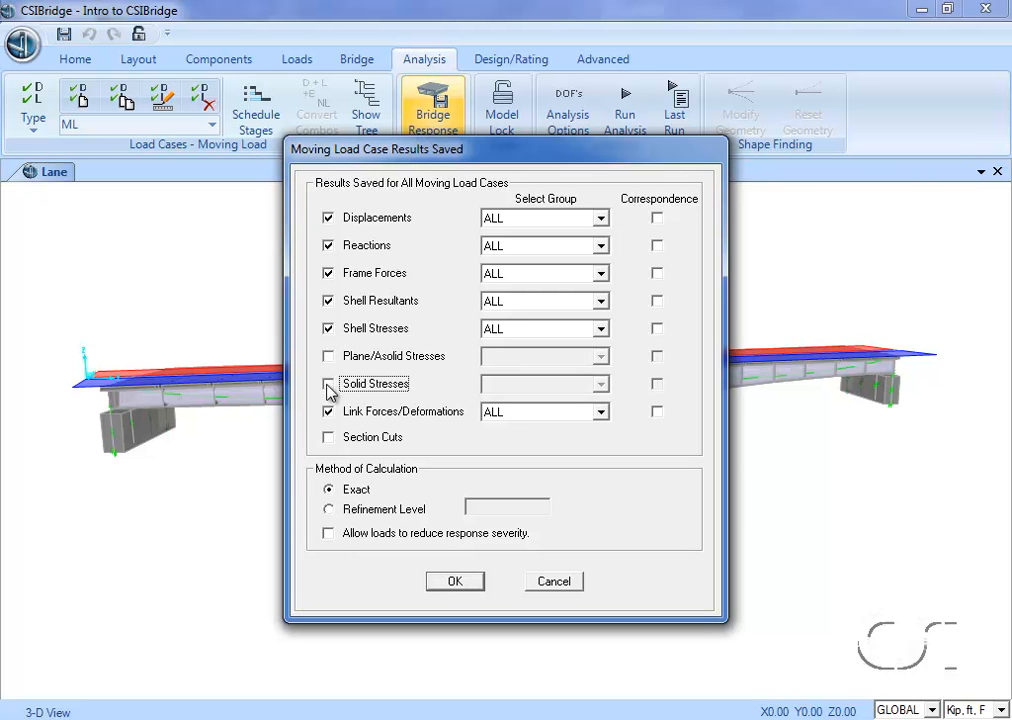
pyautogui.click(455, 583)
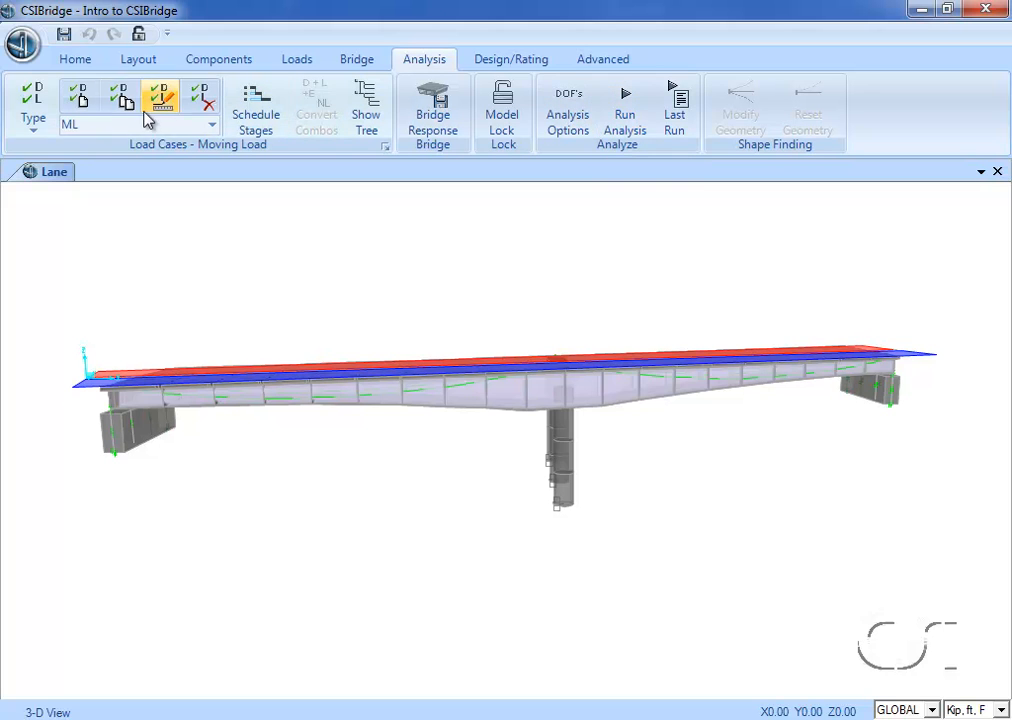
# Step: Turn off Extrude View for the active window and show the bridge in the default 3D view
pyautogui.click(75, 60)
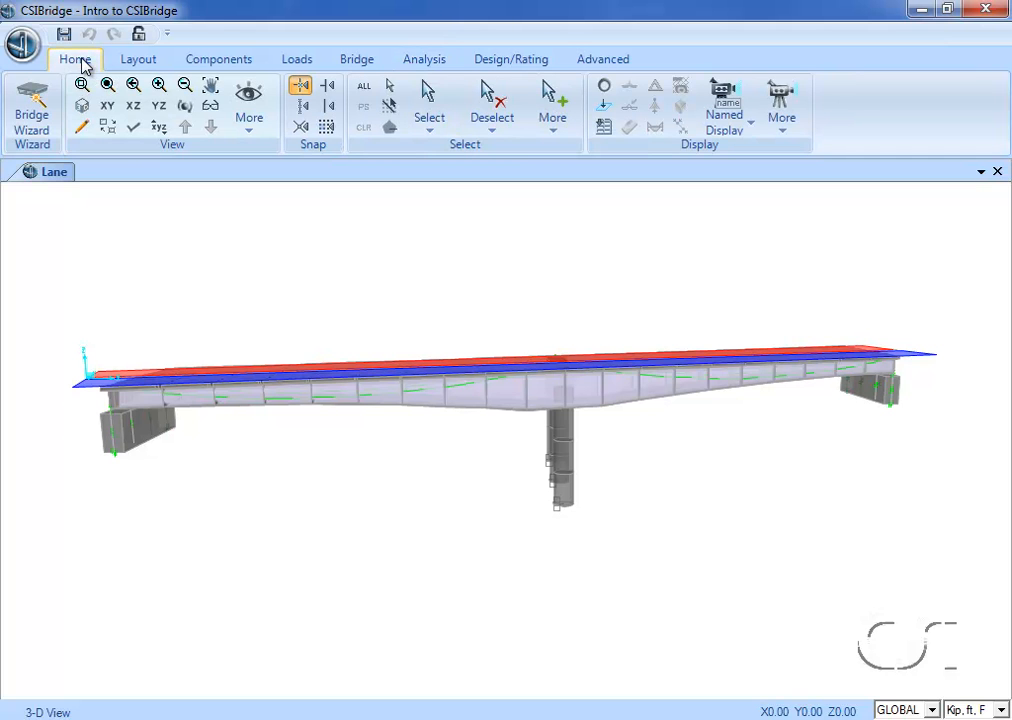
pyautogui.click(133, 126)
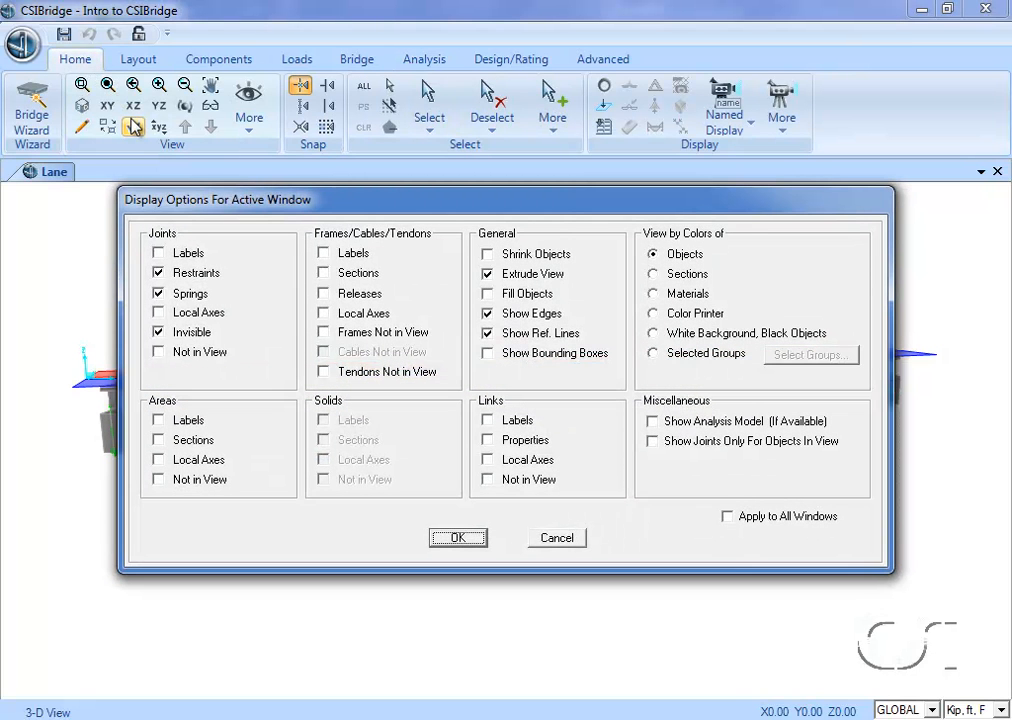
pyautogui.click(487, 274)
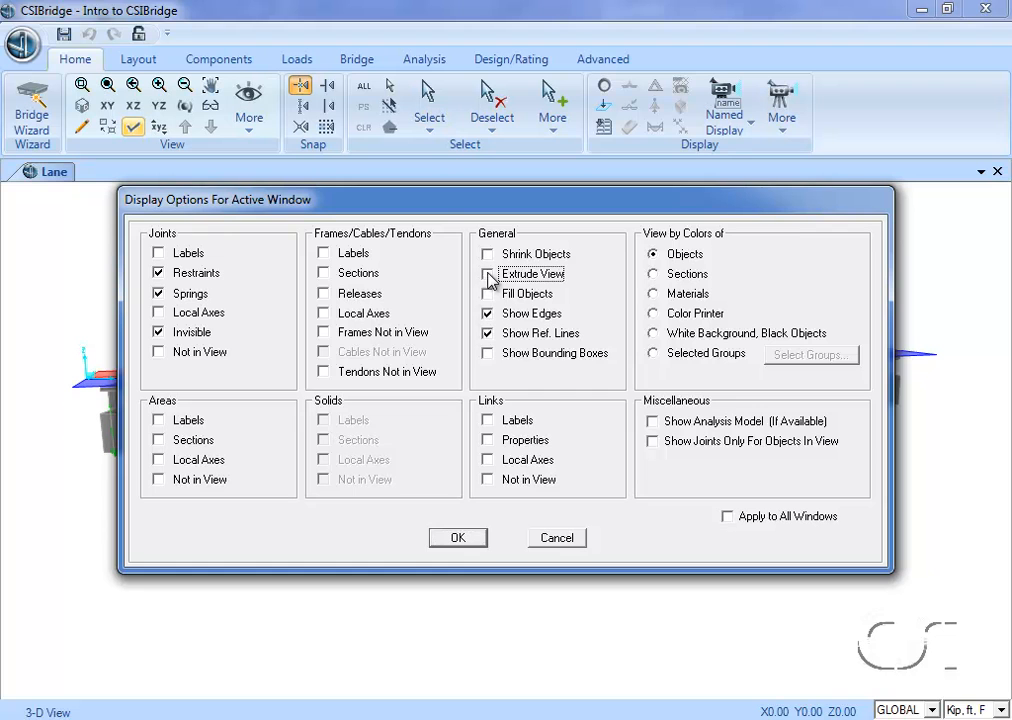
pyautogui.click(470, 540)
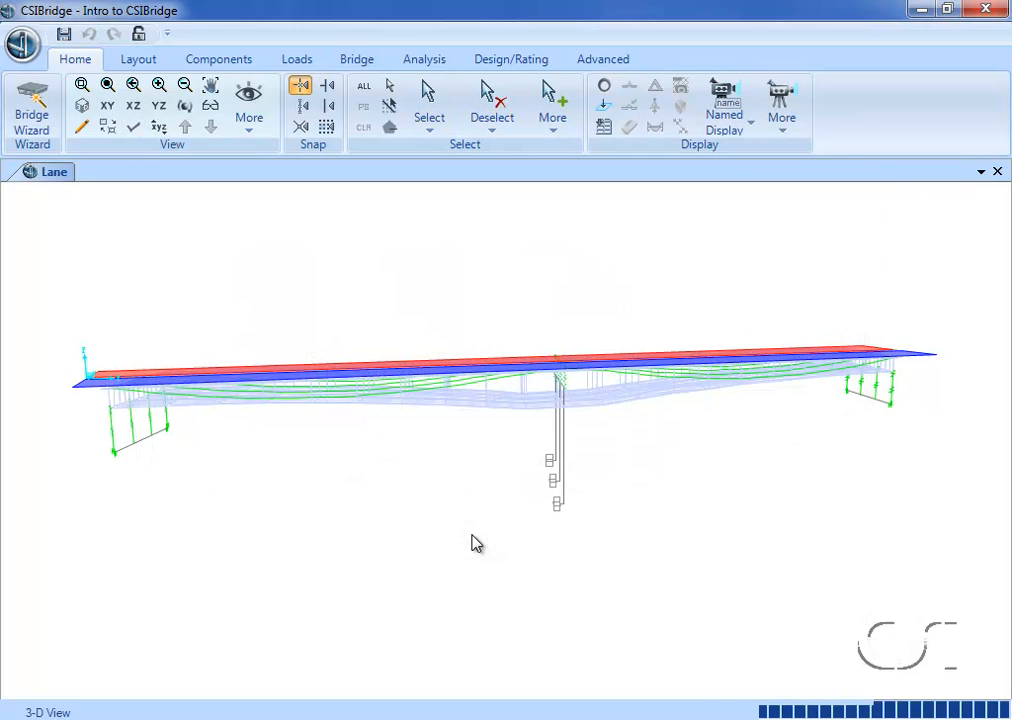
pyautogui.click(81, 108)
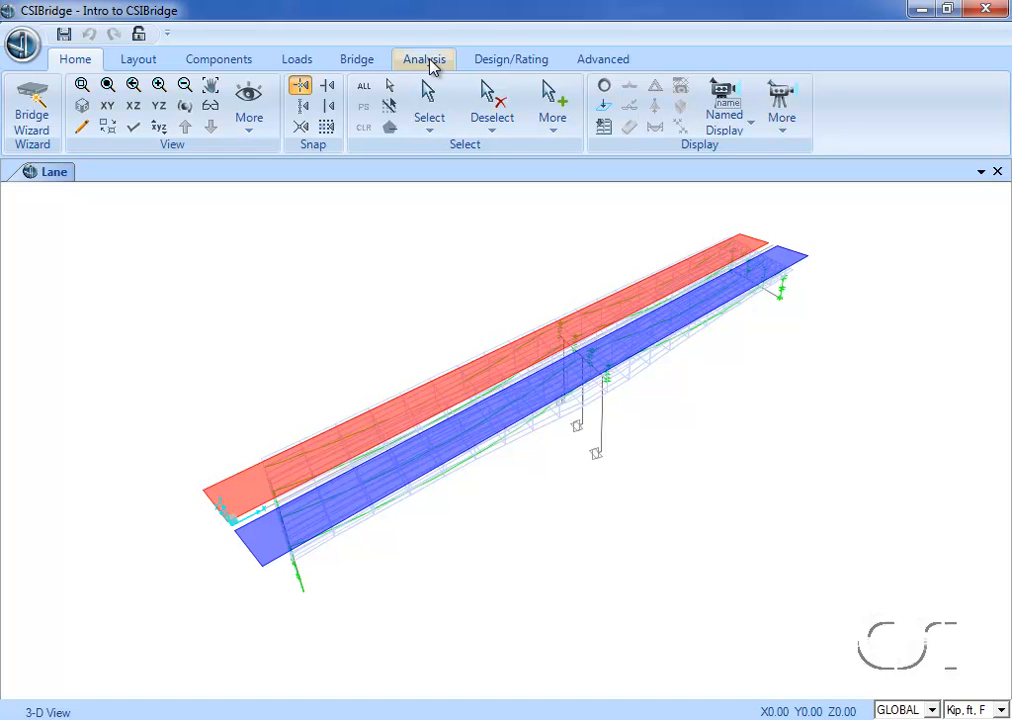
# Step: Set the MODAL case to Do Not Run, run the remaining load cases, and dismiss the analysis report
pyautogui.click(433, 66)
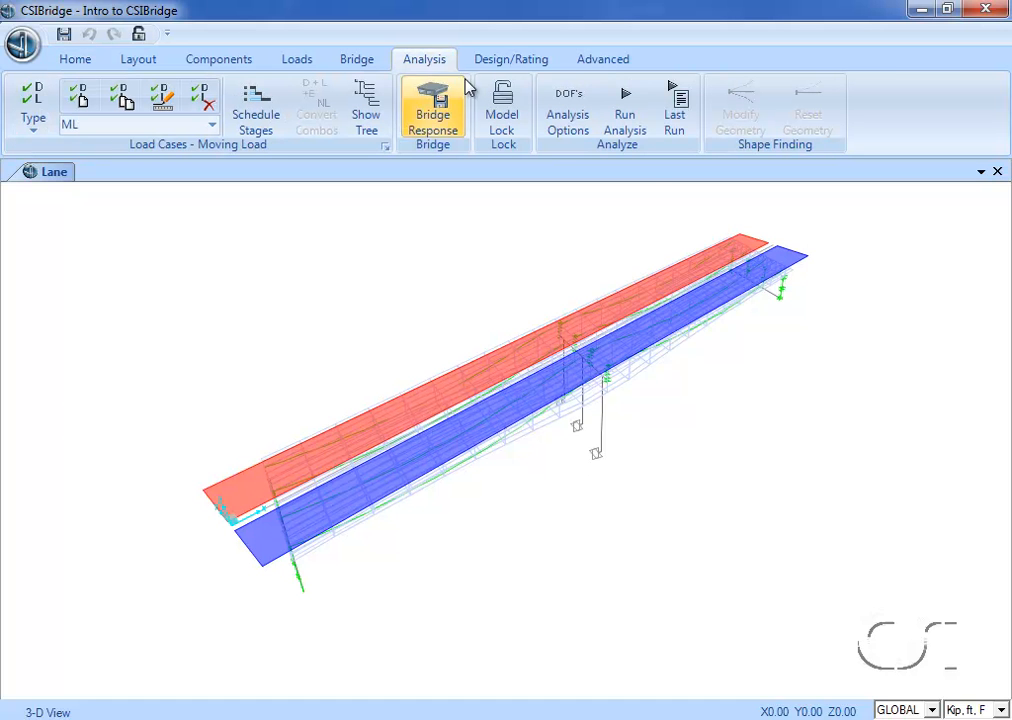
pyautogui.click(622, 113)
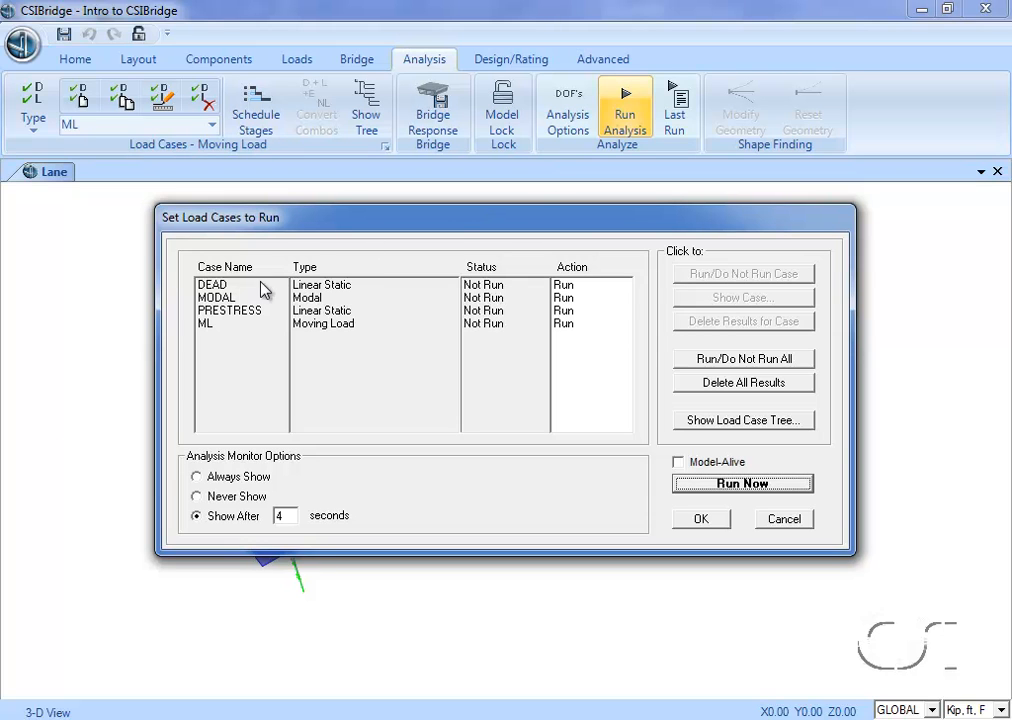
pyautogui.click(228, 297)
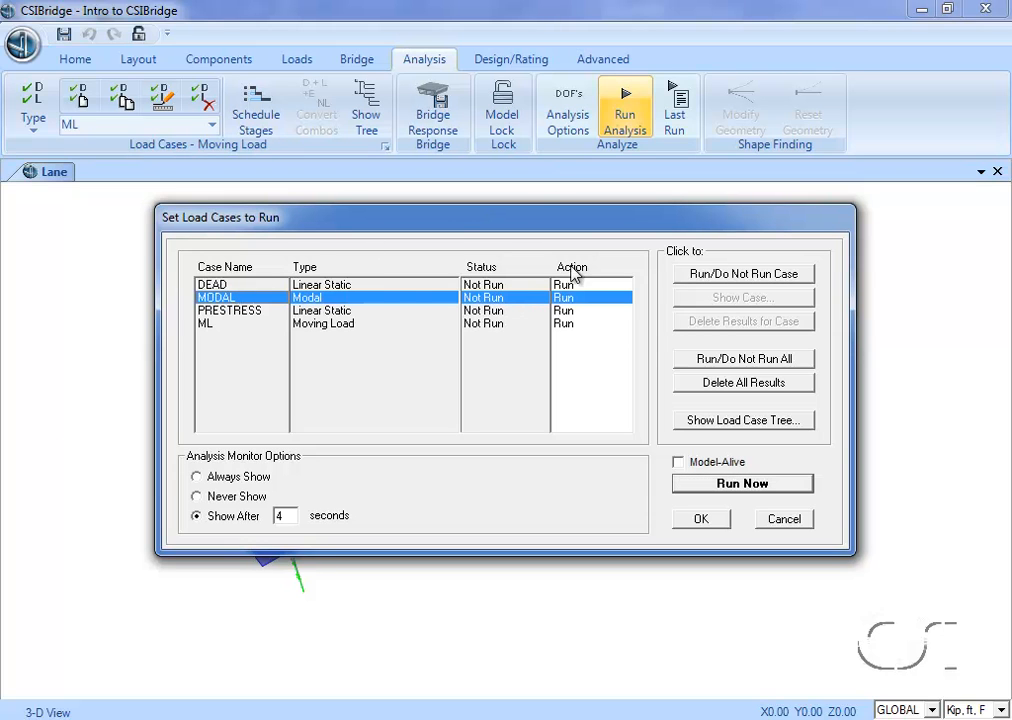
pyautogui.click(697, 277)
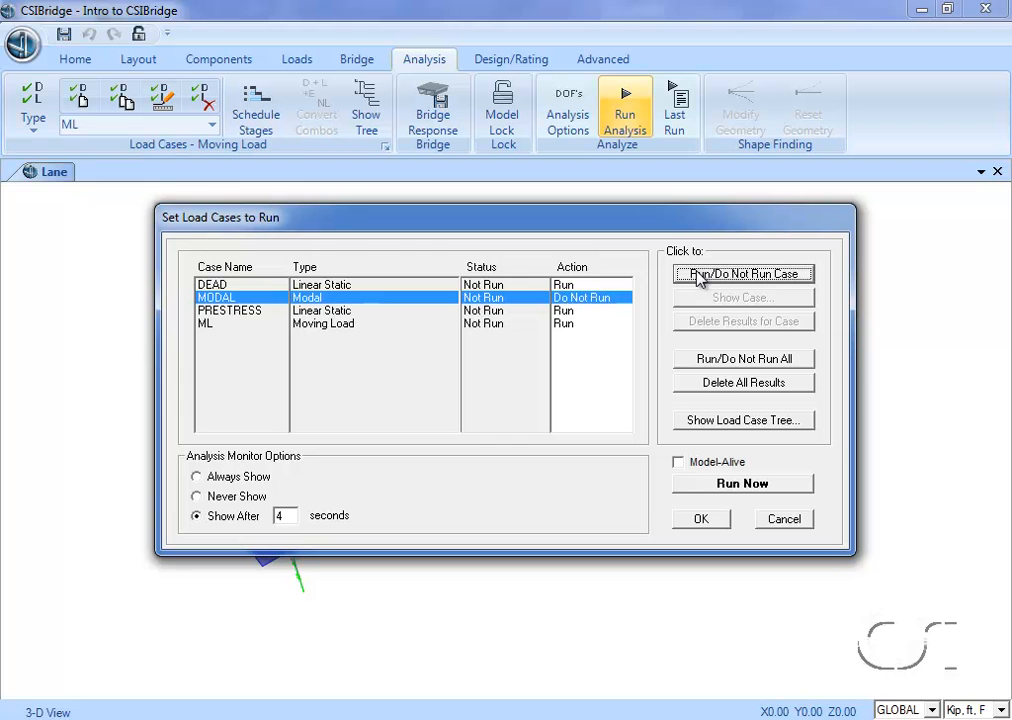
pyautogui.click(743, 485)
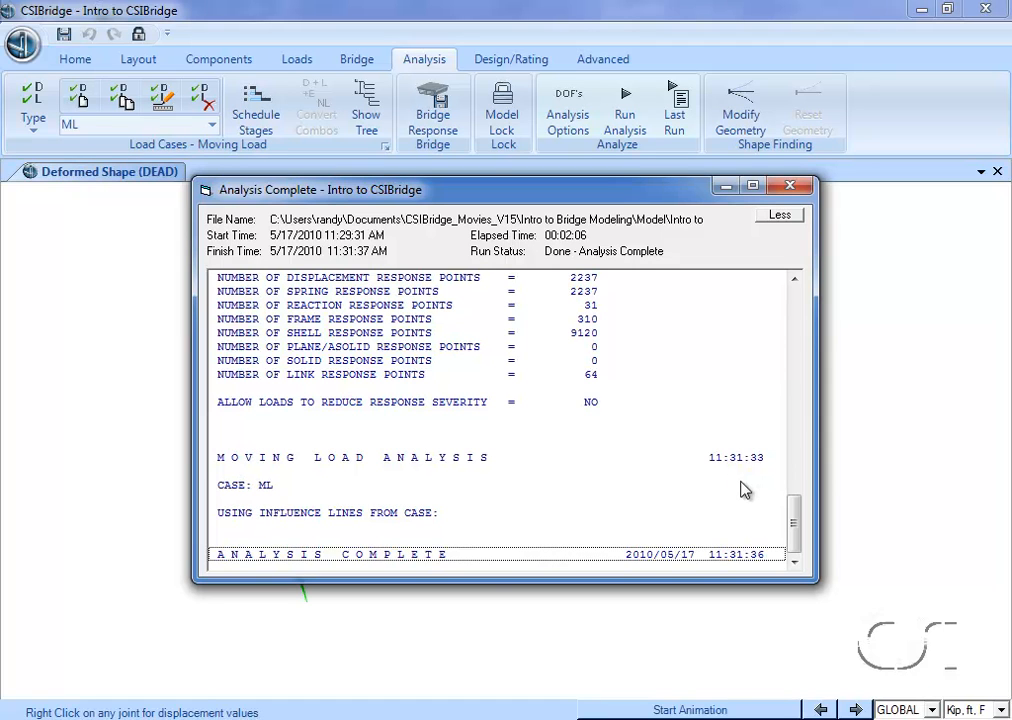
pyautogui.click(790, 187)
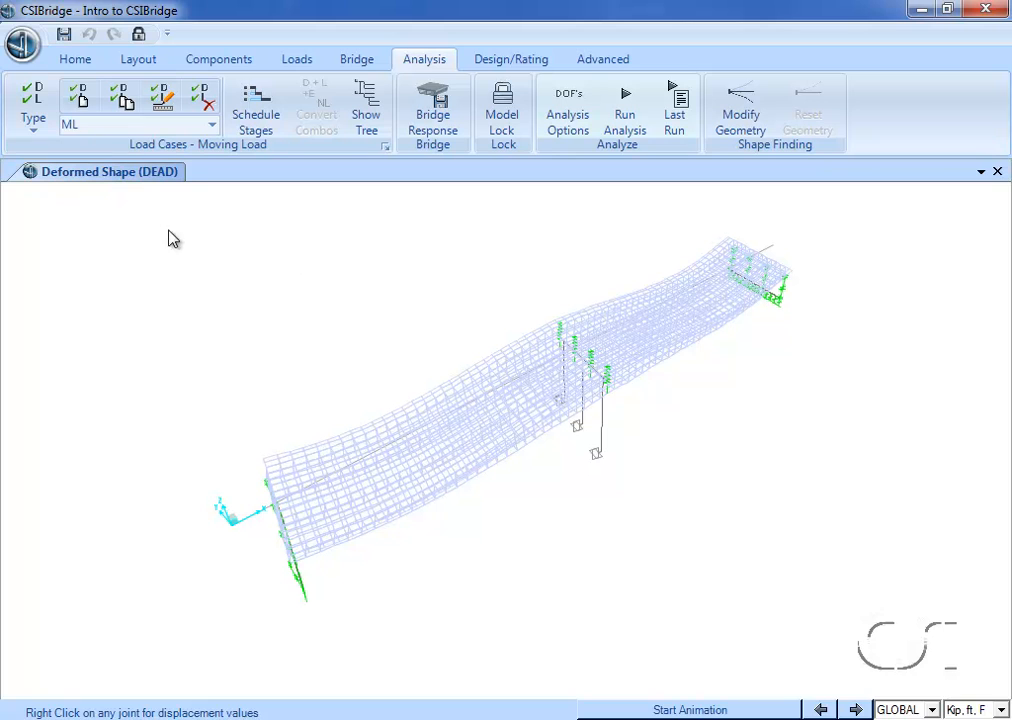
# Step: Display the deformed shape of the bridge for the PRESTRESS case with automatic scaling
pyautogui.click(75, 60)
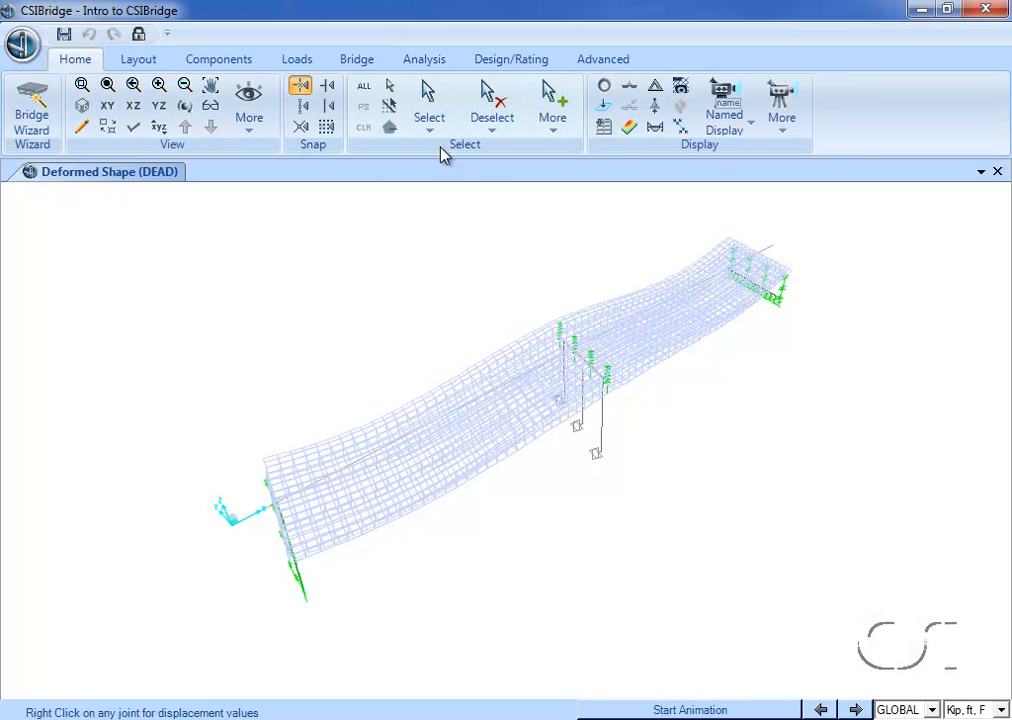
pyautogui.click(656, 92)
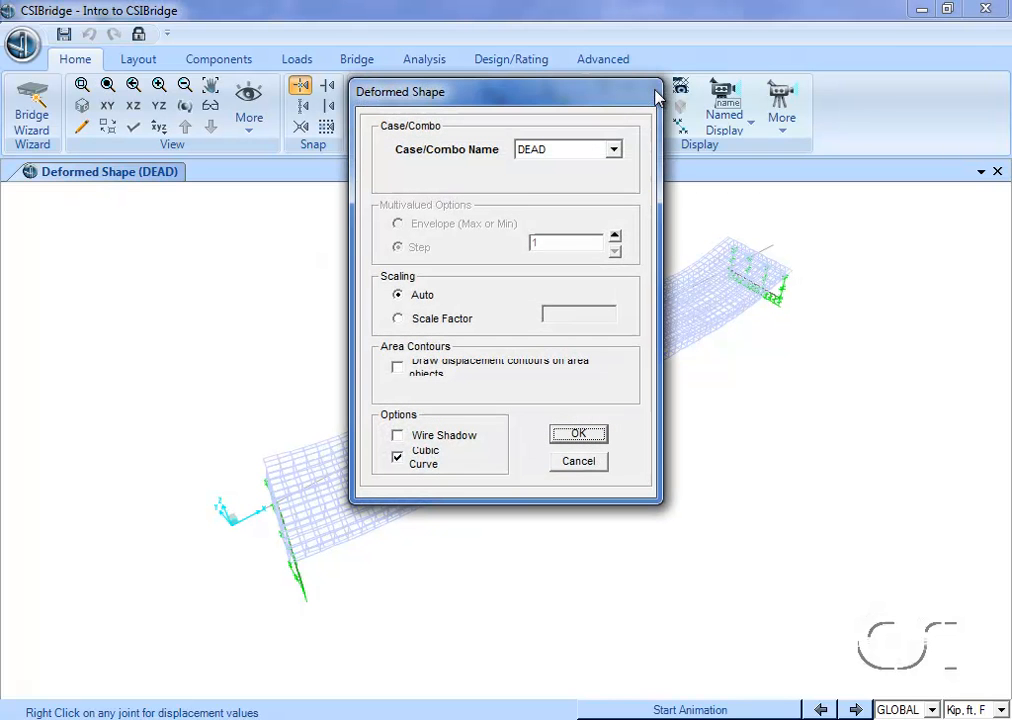
pyautogui.click(621, 151)
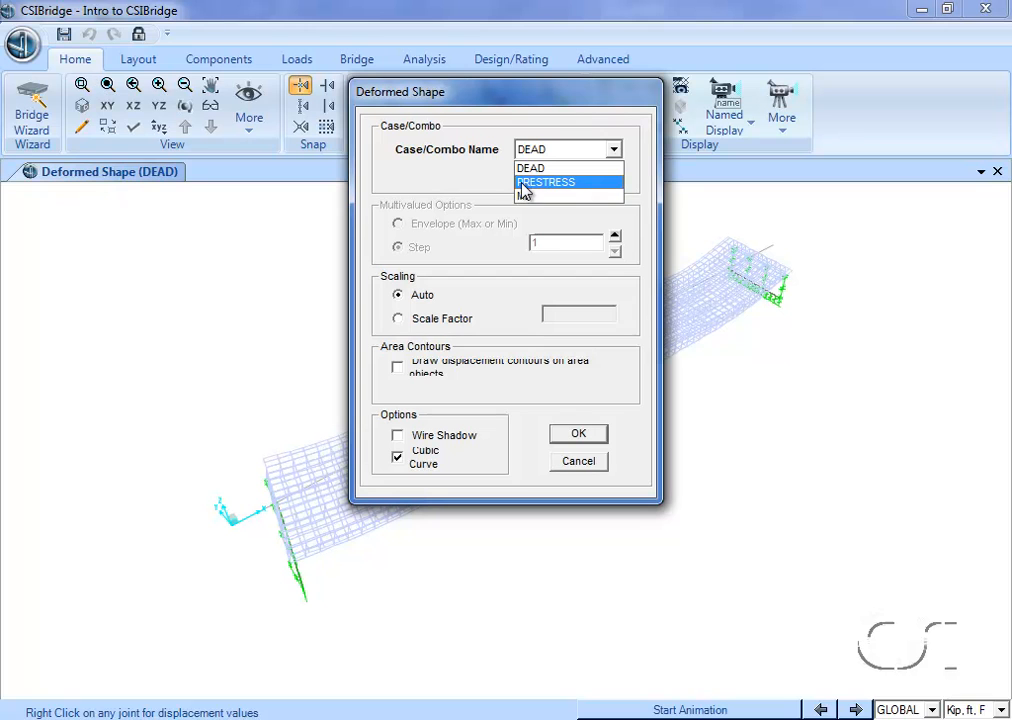
pyautogui.click(549, 183)
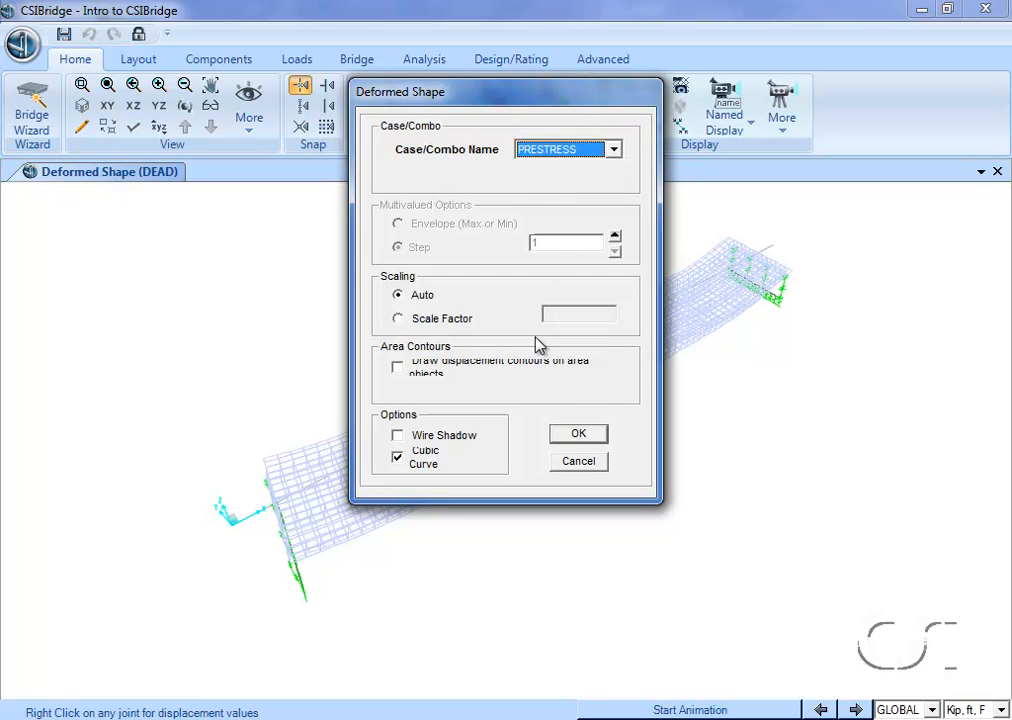
pyautogui.click(575, 436)
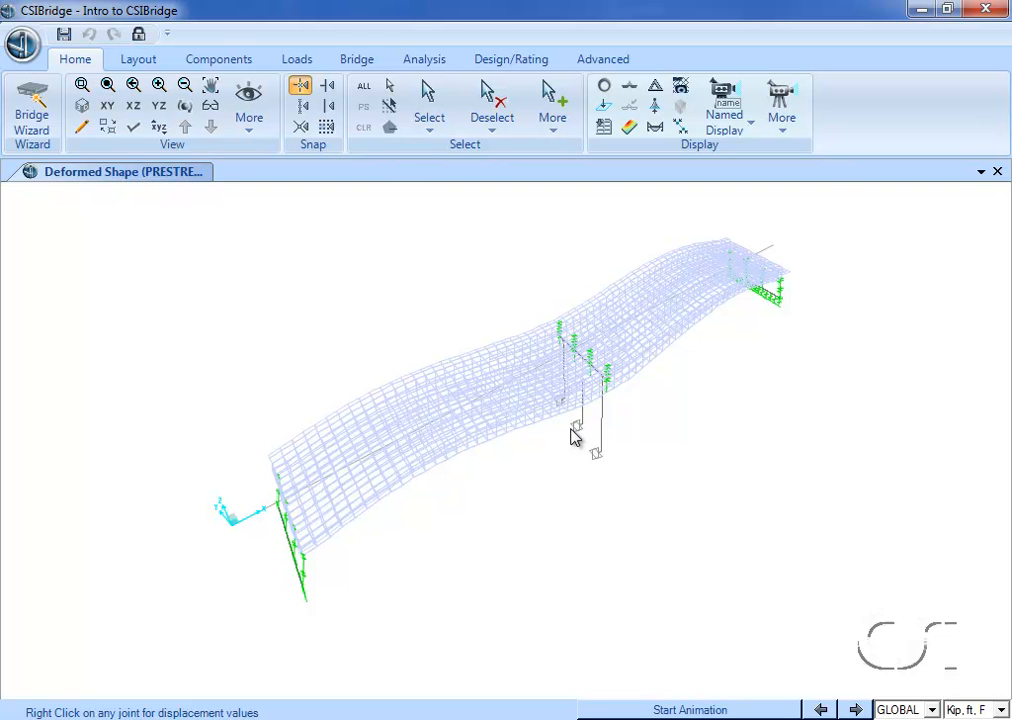
pyautogui.rightClick(626, 289)
# Step: Display the deformed shape of the bridge for the moving load case ML
pyautogui.click(655, 87)
pyautogui.click(615, 150)
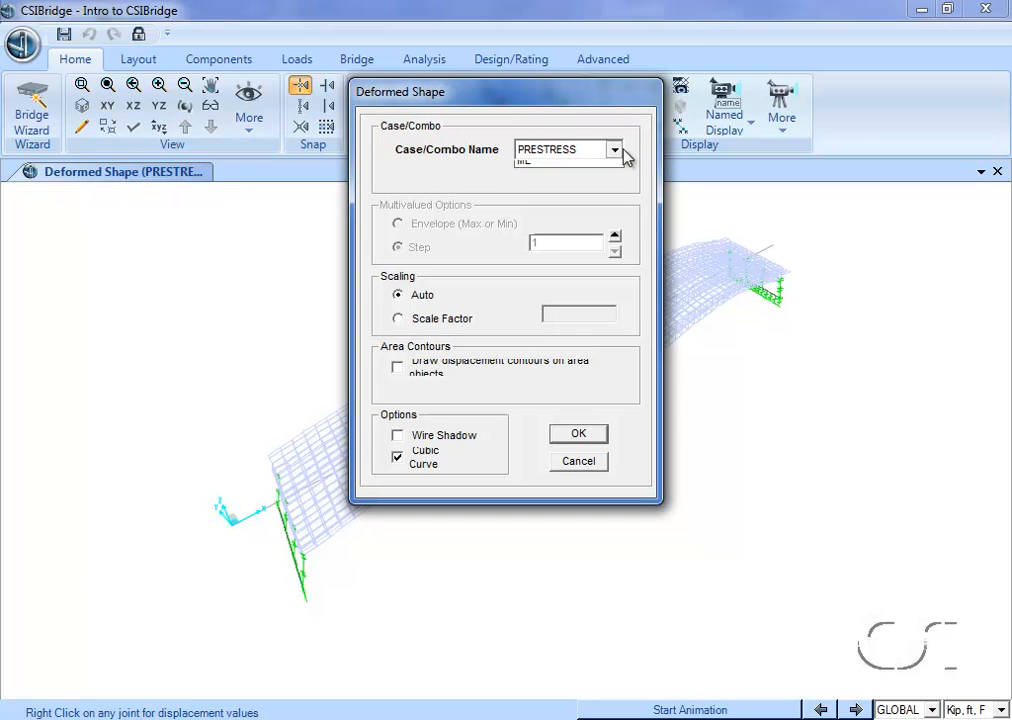
pyautogui.click(575, 197)
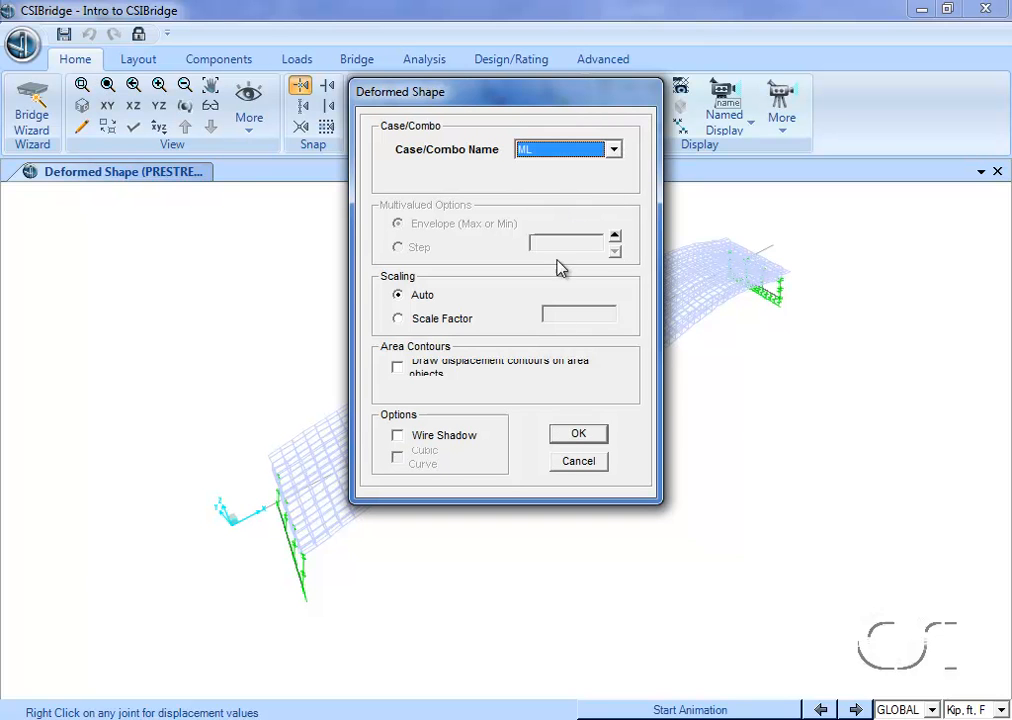
pyautogui.click(578, 434)
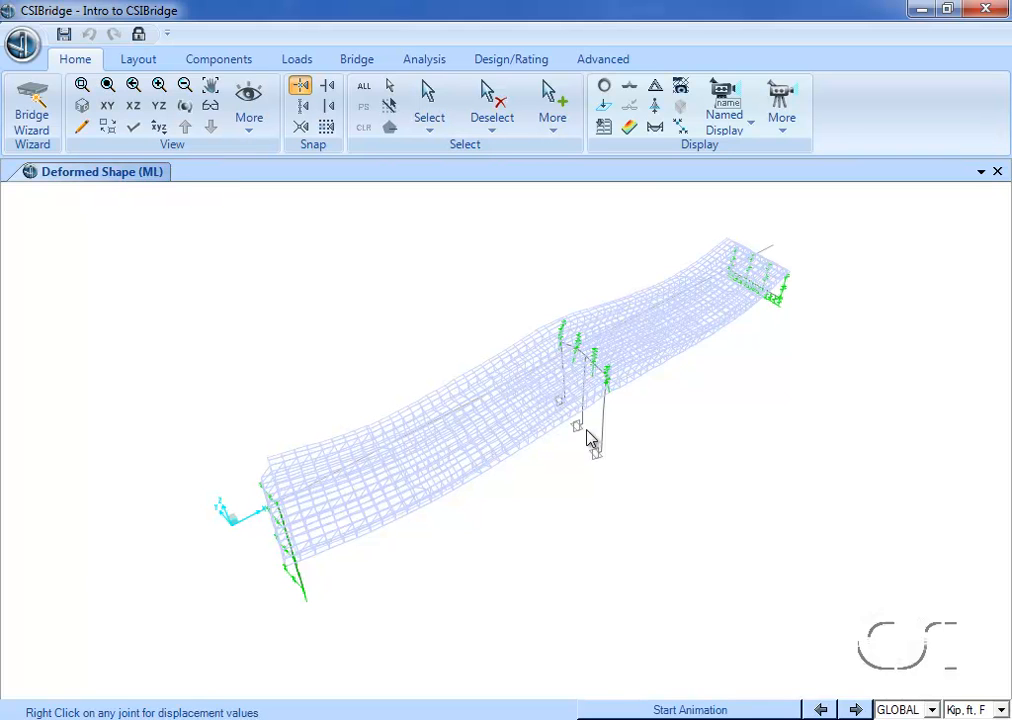
# Step: Plot the ML influence surface for axial force in frame 11 at relative distance 0.5, as contours over the widths of LANE1 and LANE2
pyautogui.click(630, 130)
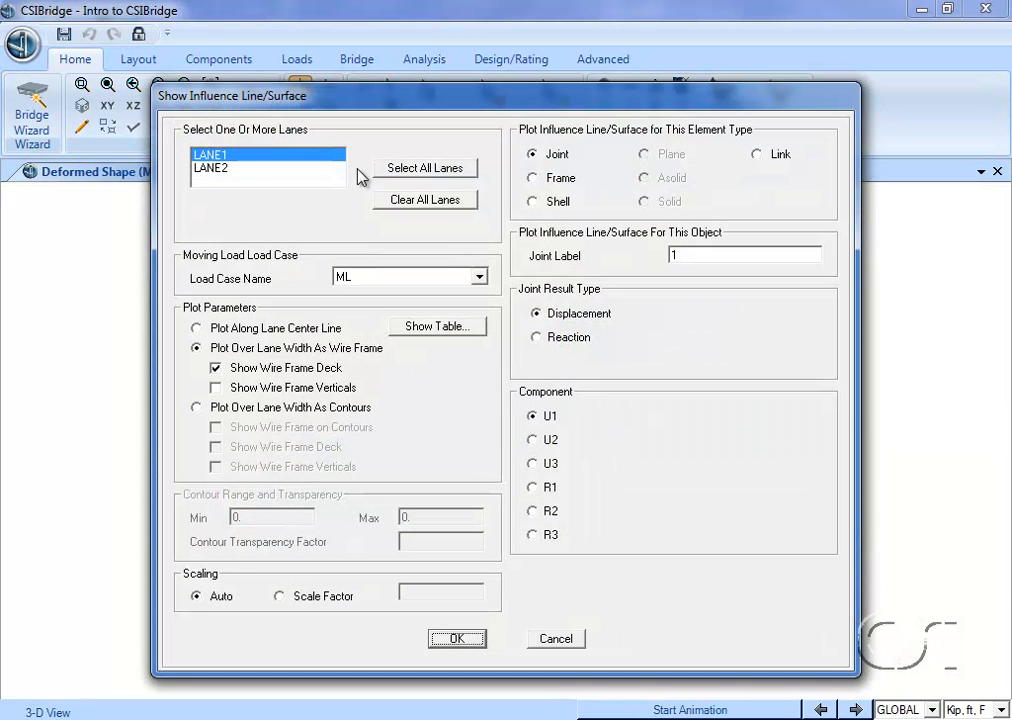
pyautogui.keyDown('ctrl'); pyautogui.click(218, 168); pyautogui.keyUp('ctrl')
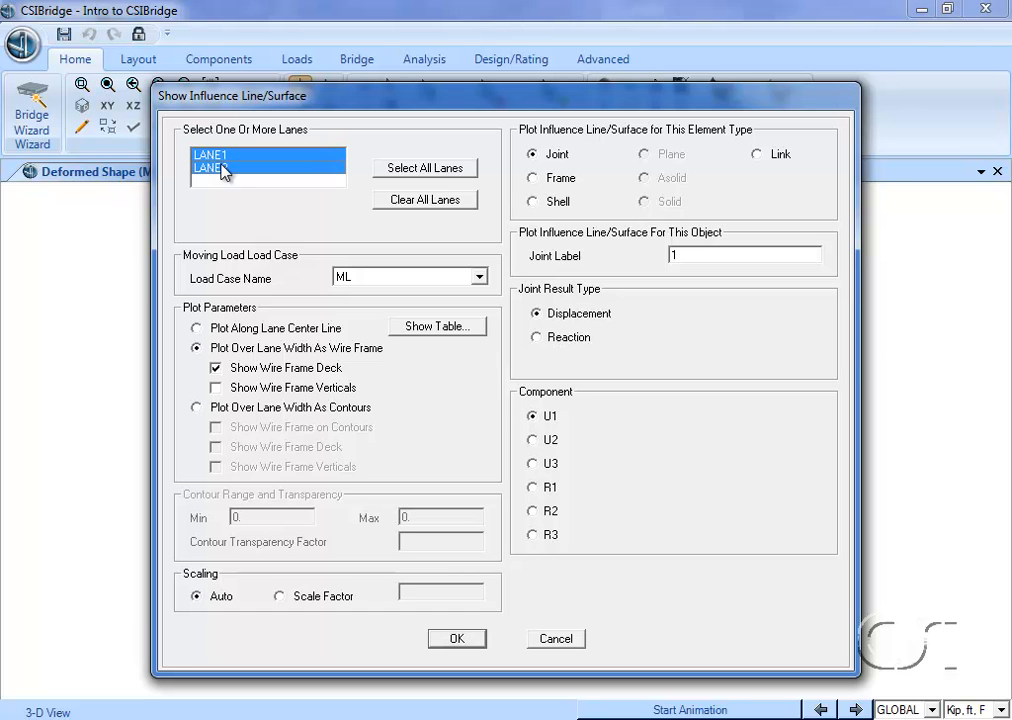
pyautogui.click(557, 180)
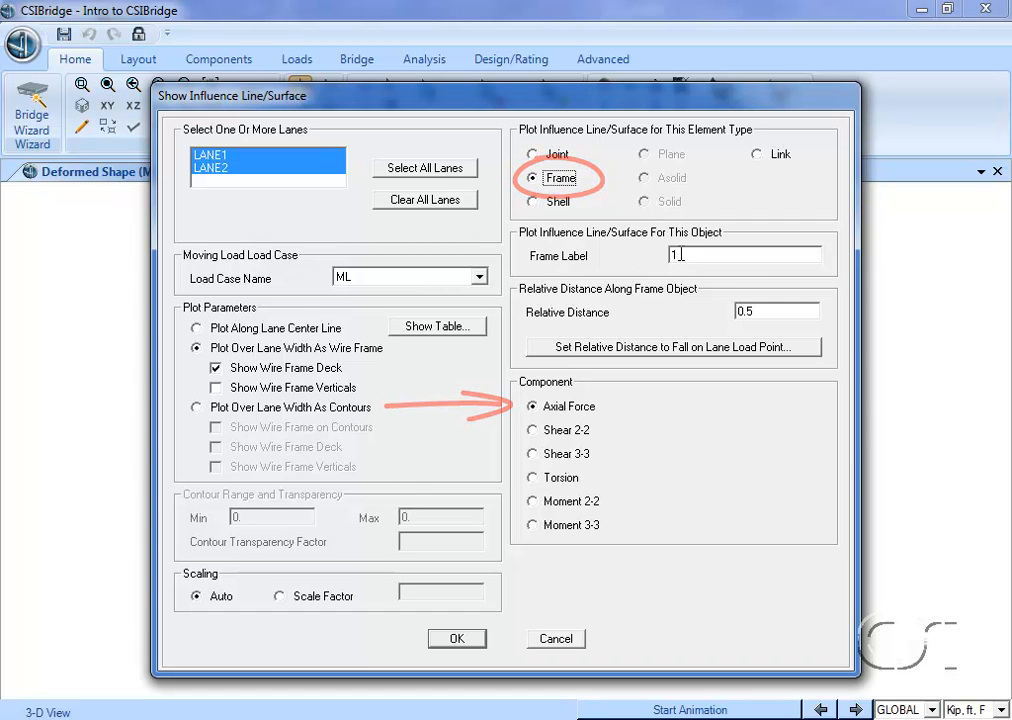
pyautogui.click(686, 254)
pyautogui.write('1')
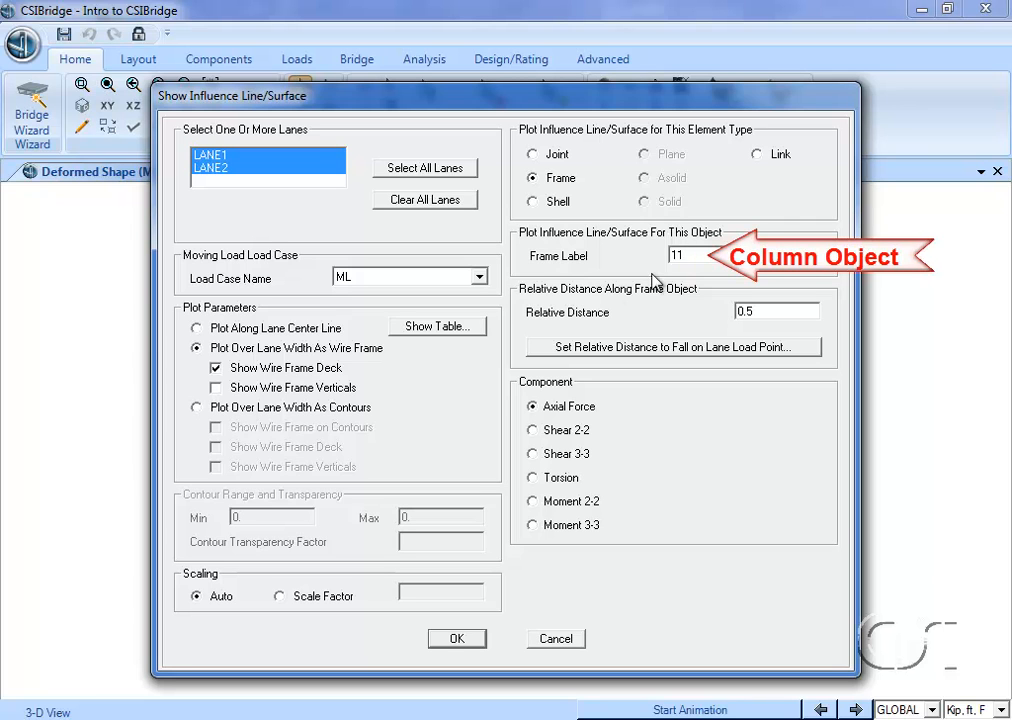
pyautogui.click(203, 410)
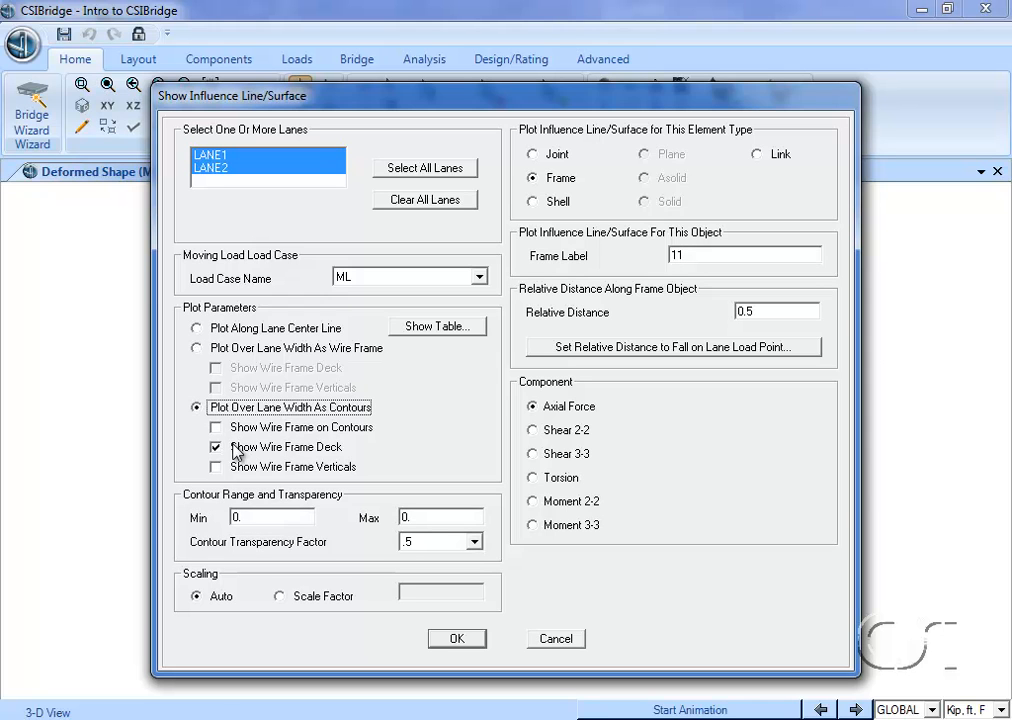
pyautogui.click(459, 639)
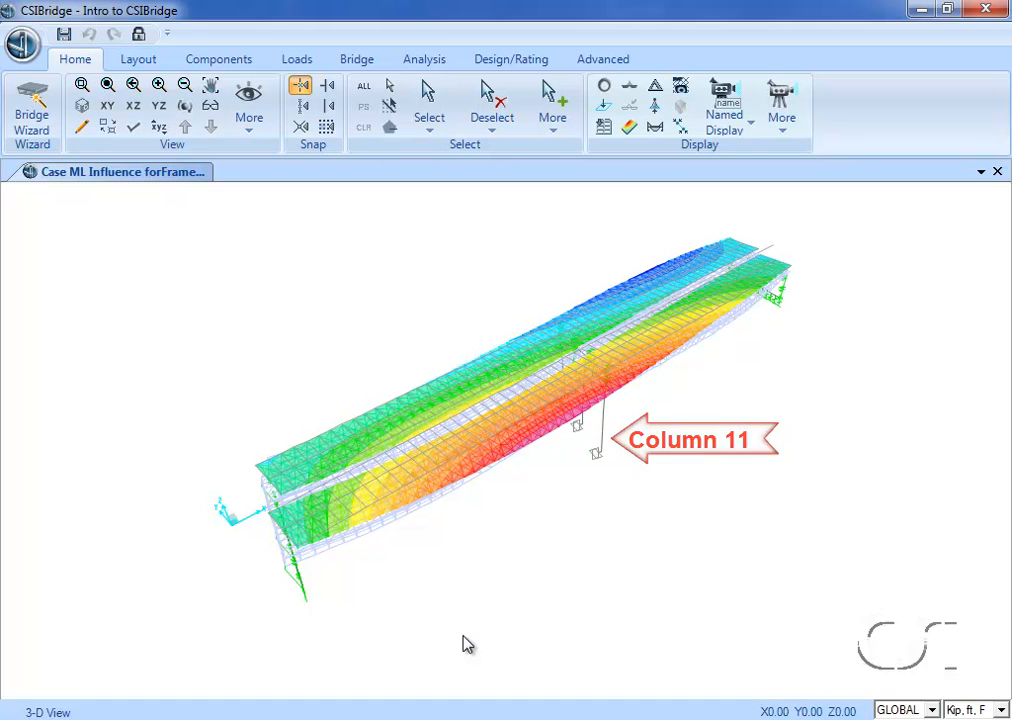
# Step: Examine the DEAD case response plots of the entire bridge section for moment about the horizontal axis (M3) and vertical shear (V2)
pyautogui.click(632, 90)
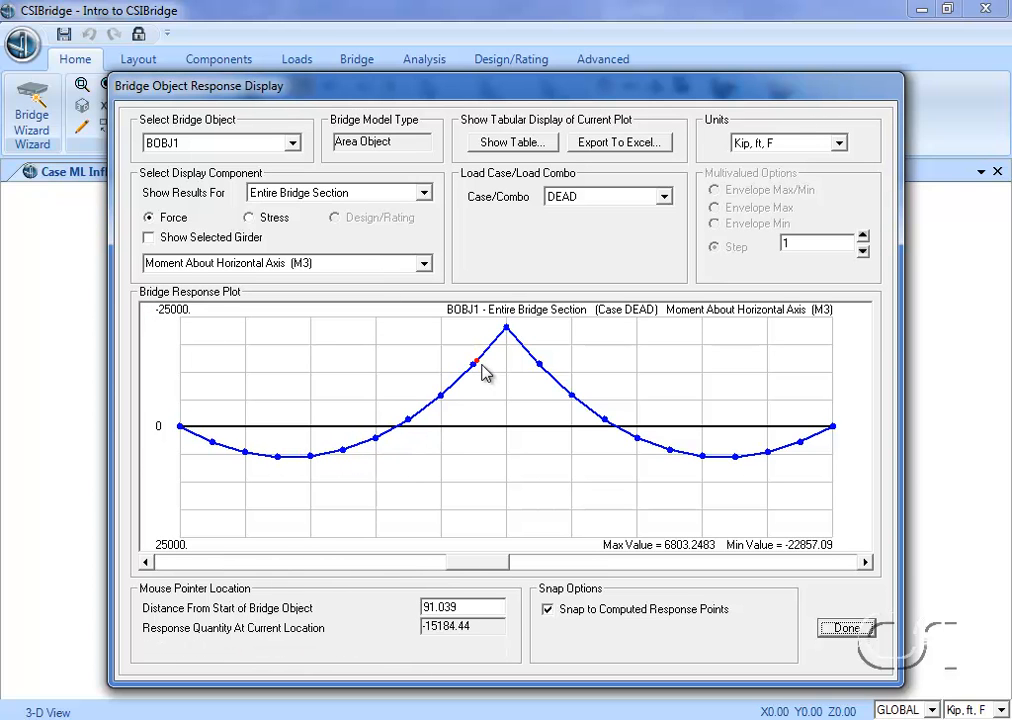
pyautogui.click(390, 263)
pyautogui.click(424, 263)
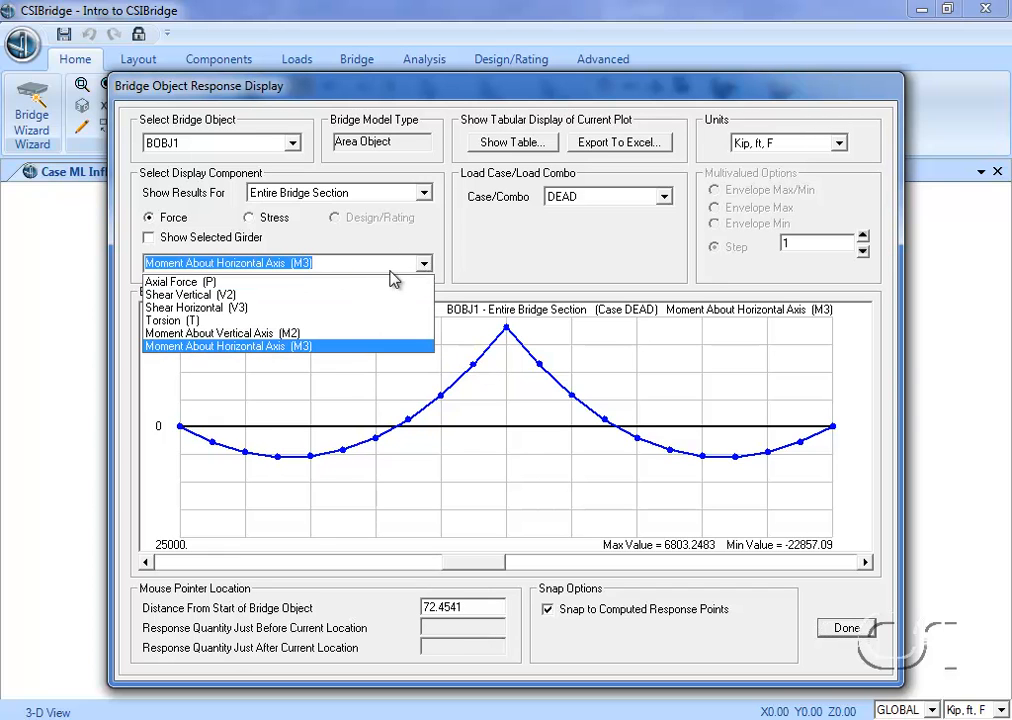
pyautogui.click(216, 295)
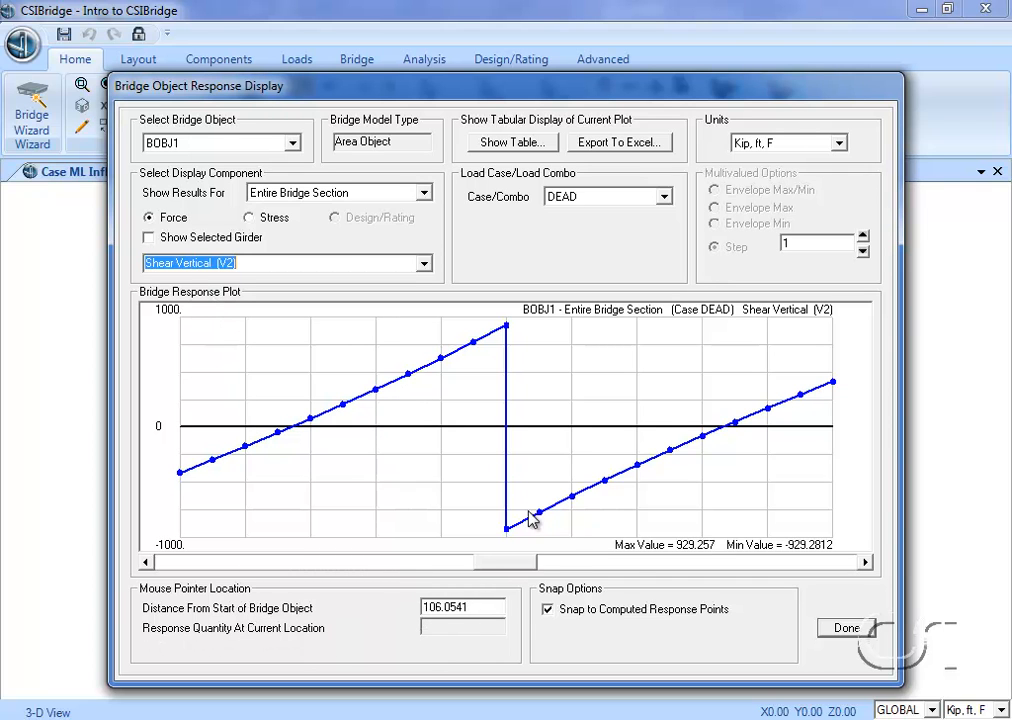
pyautogui.click(846, 630)
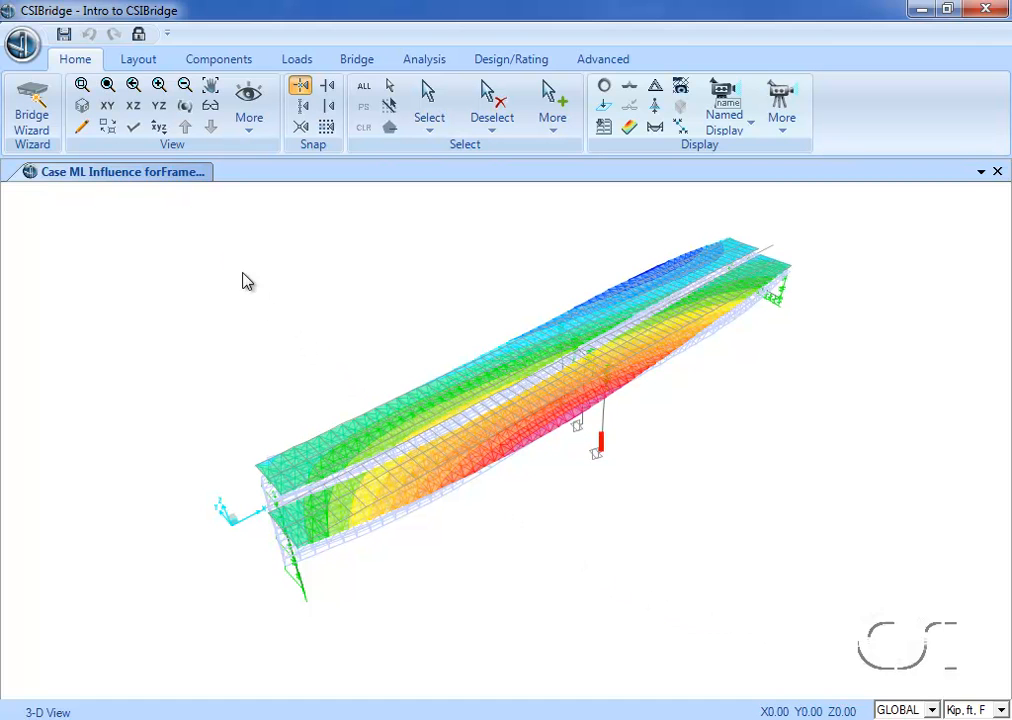
# Step: Unlock the model and accept deletion of the analysis results
pyautogui.click(138, 38)
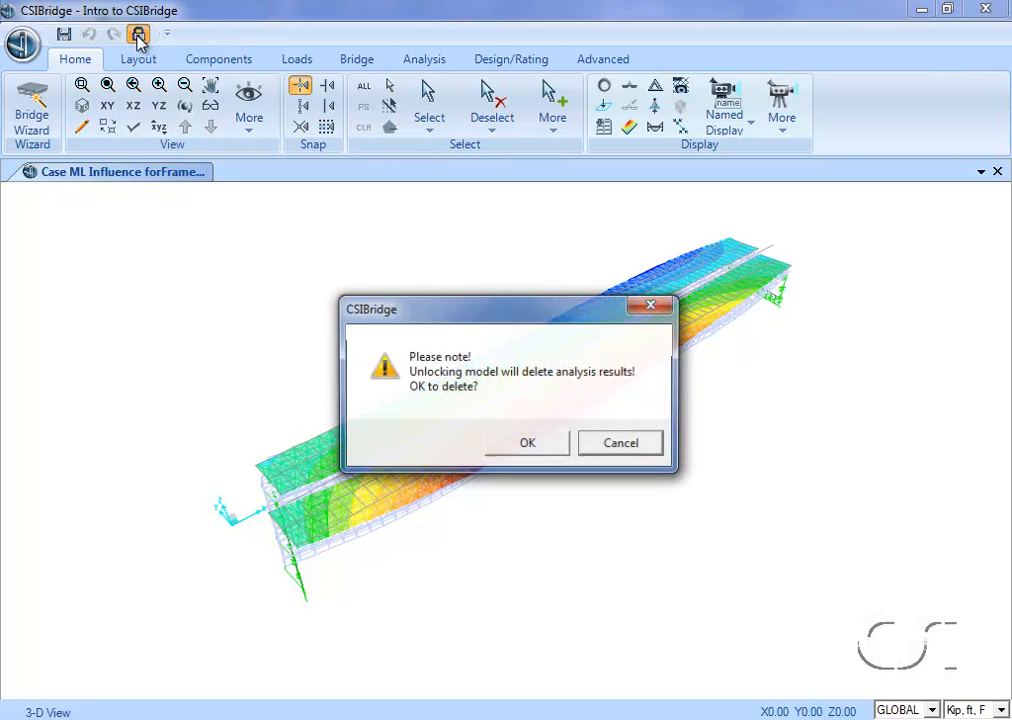
pyautogui.click(528, 446)
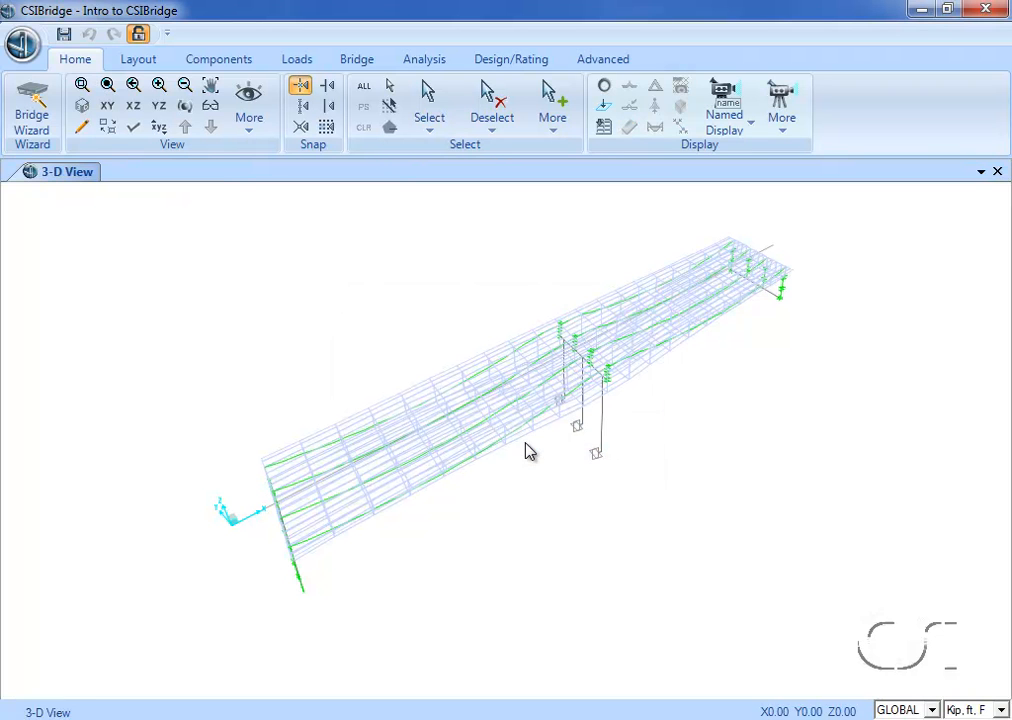
# Step: Add a load pattern named TRUCKS of type BRIDGE LIVE
pyautogui.click(297, 62)
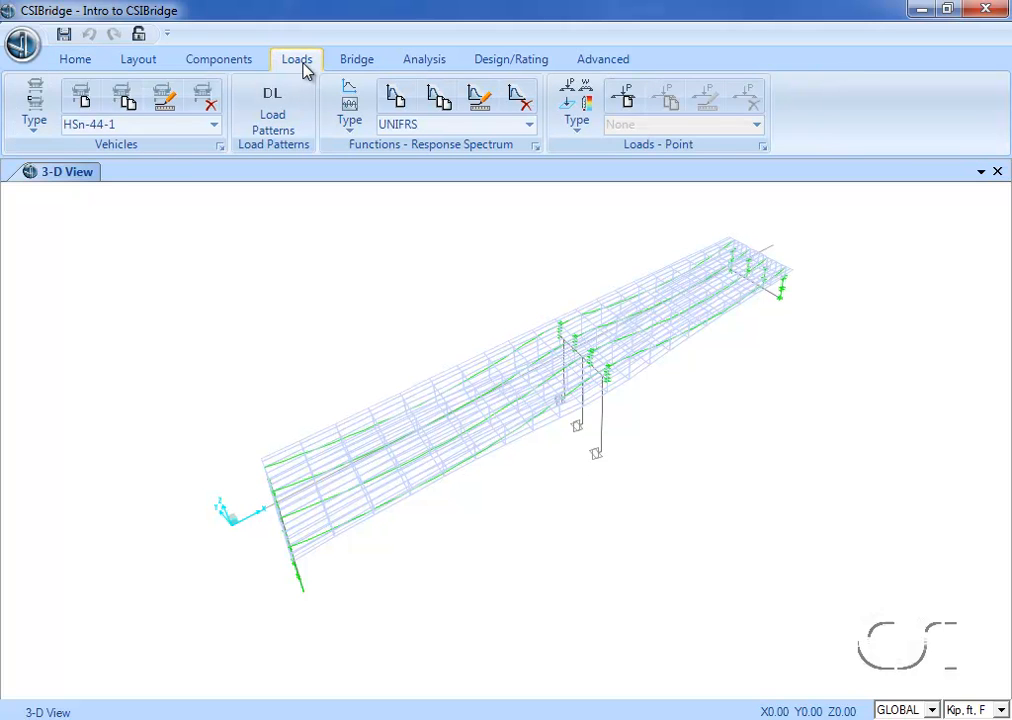
pyautogui.click(281, 110)
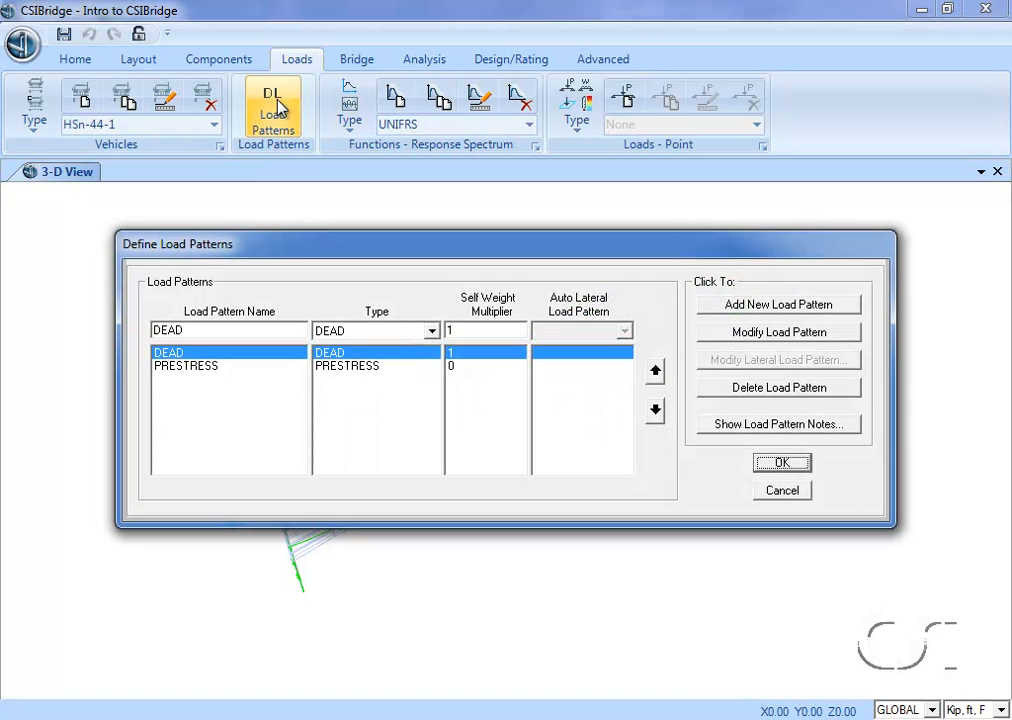
pyautogui.click(199, 330)
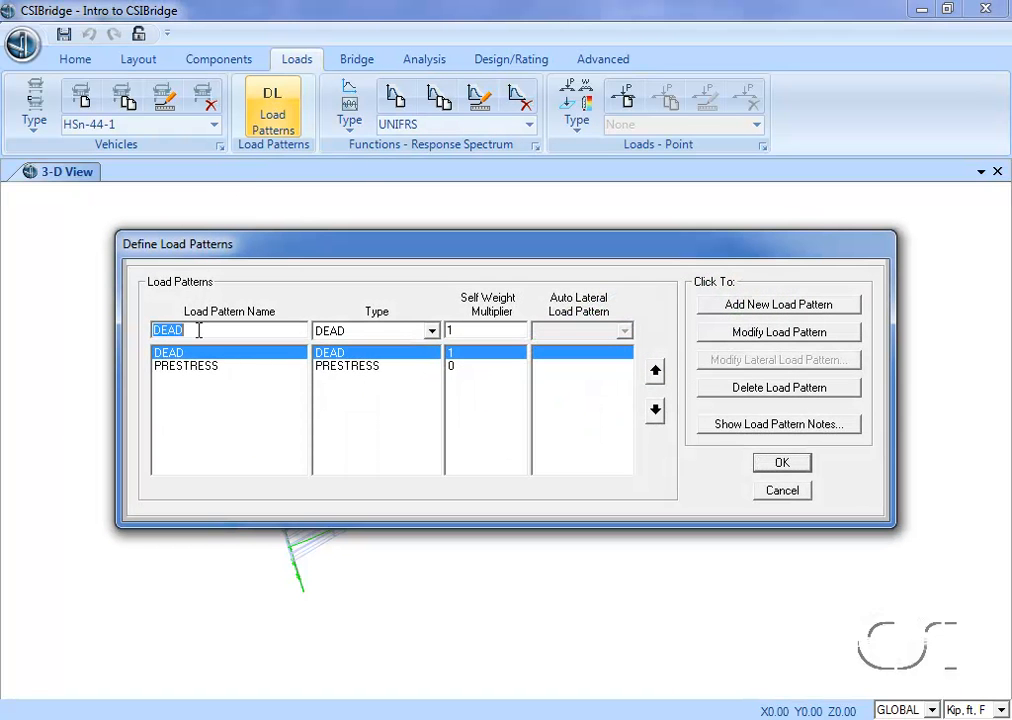
pyautogui.write('TRUCKS')
pyautogui.click(364, 332)
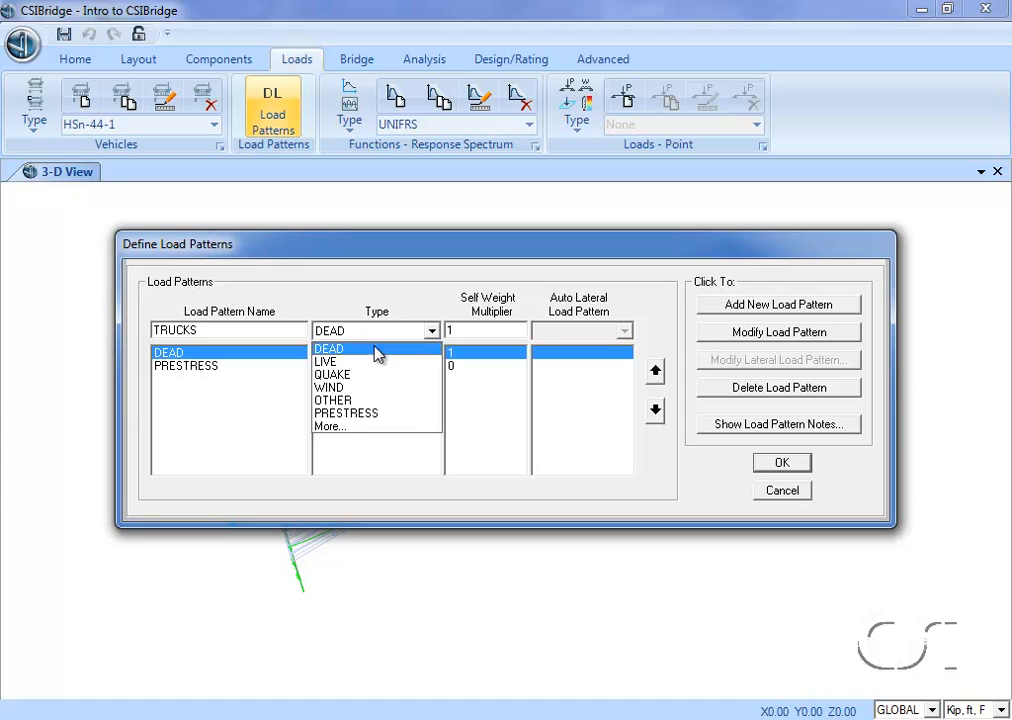
pyautogui.click(336, 428)
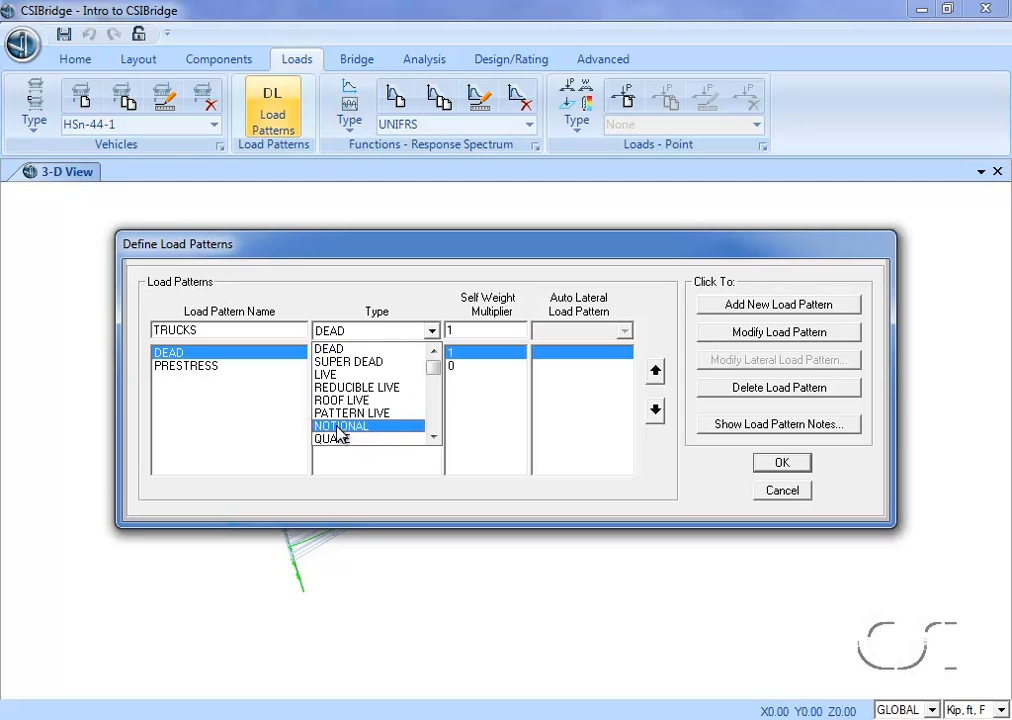
pyautogui.click(434, 438)
pyautogui.click(434, 438)
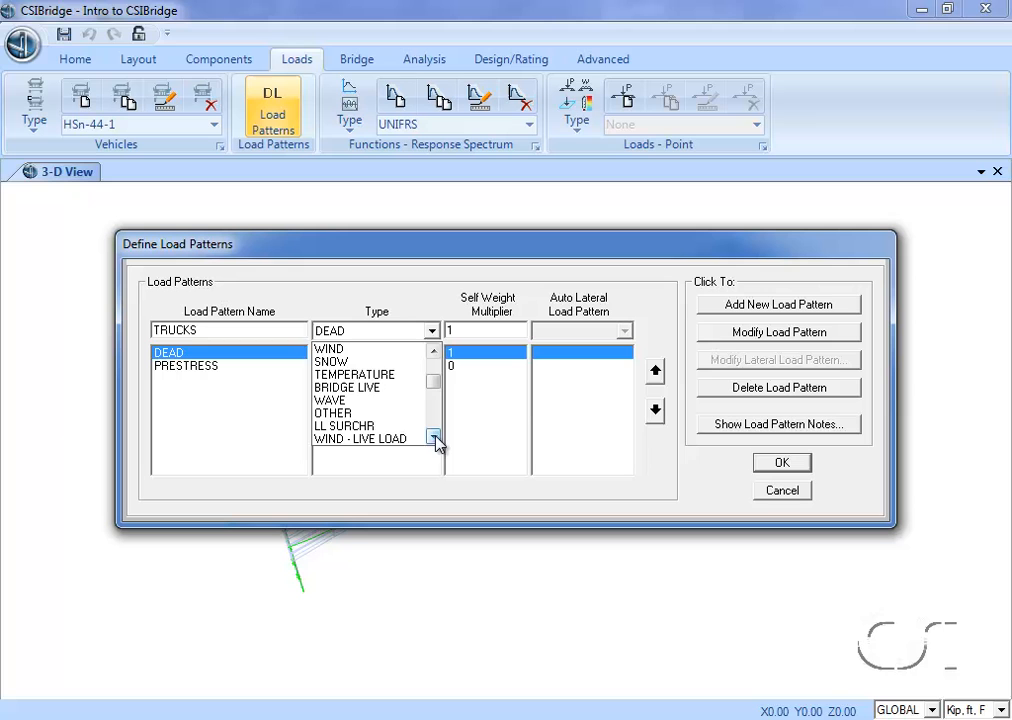
pyautogui.click(350, 389)
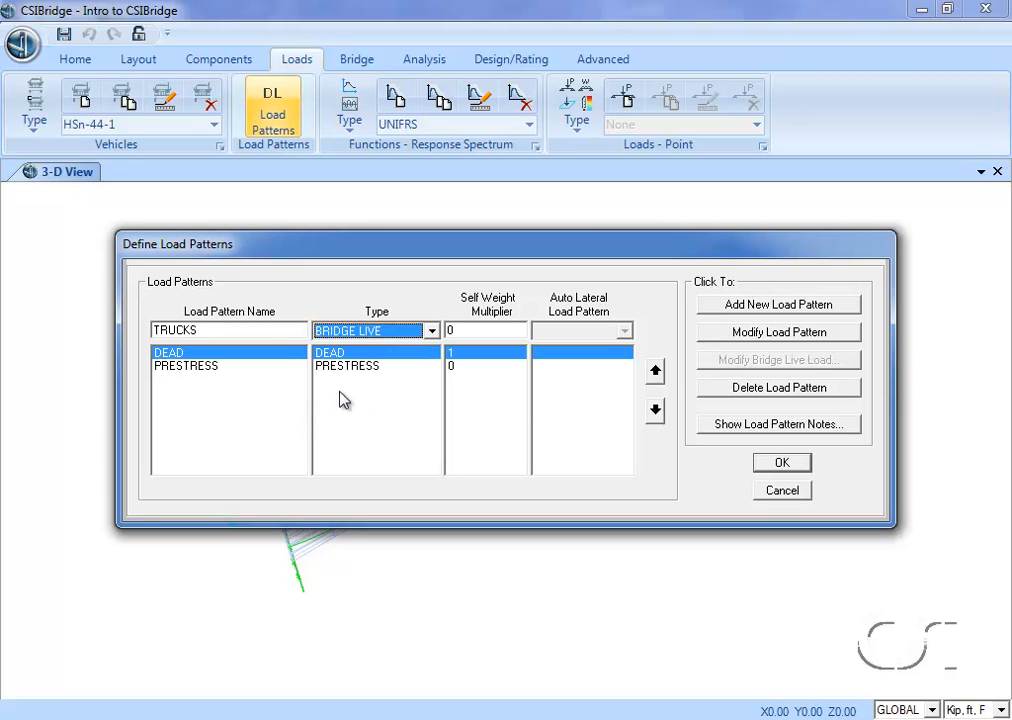
pyautogui.click(770, 305)
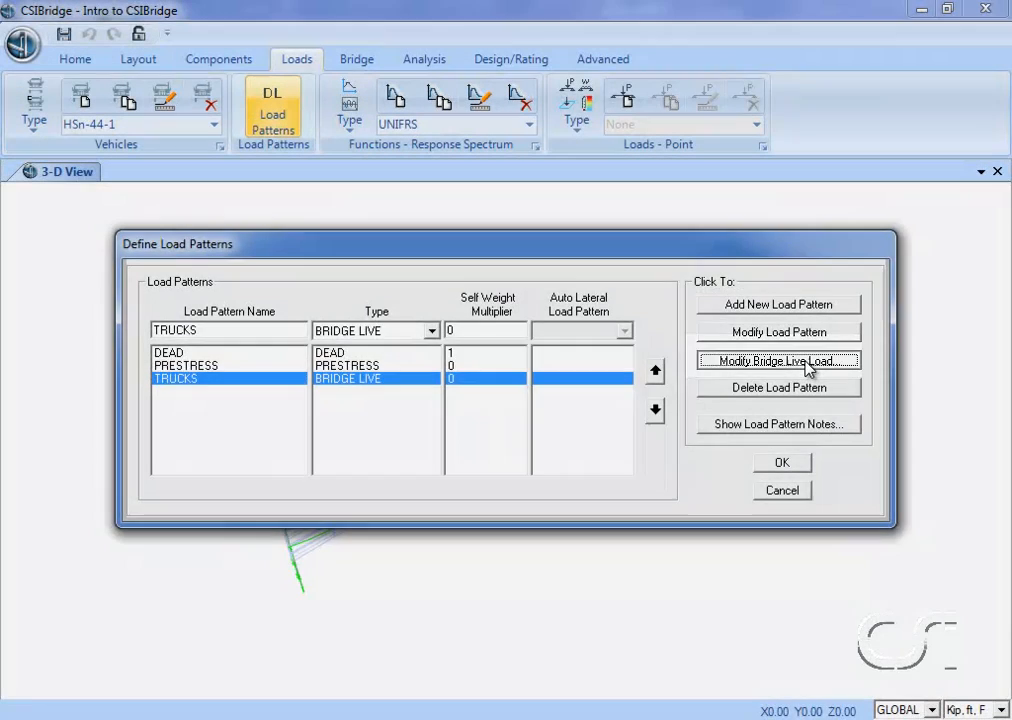
# Step: Add an HSn-44-1 vehicle to the TRUCKS live load, running forward in LANE1 from distance 0 at a speed of 40
pyautogui.click(808, 372)
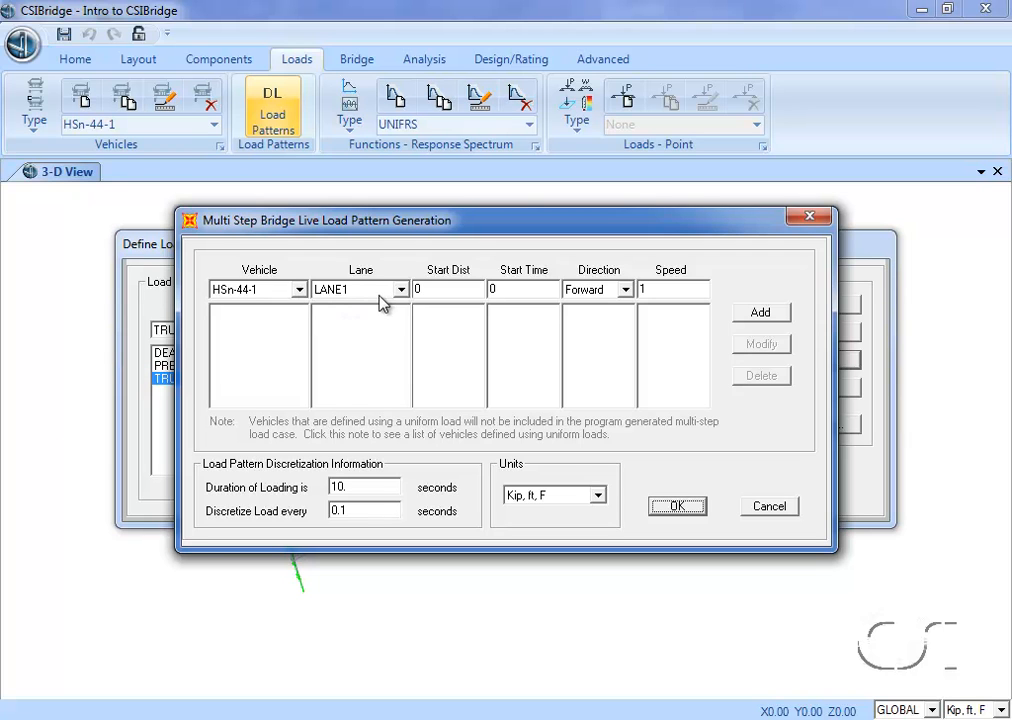
pyautogui.click(675, 289)
pyautogui.write('40')
pyautogui.click(748, 311)
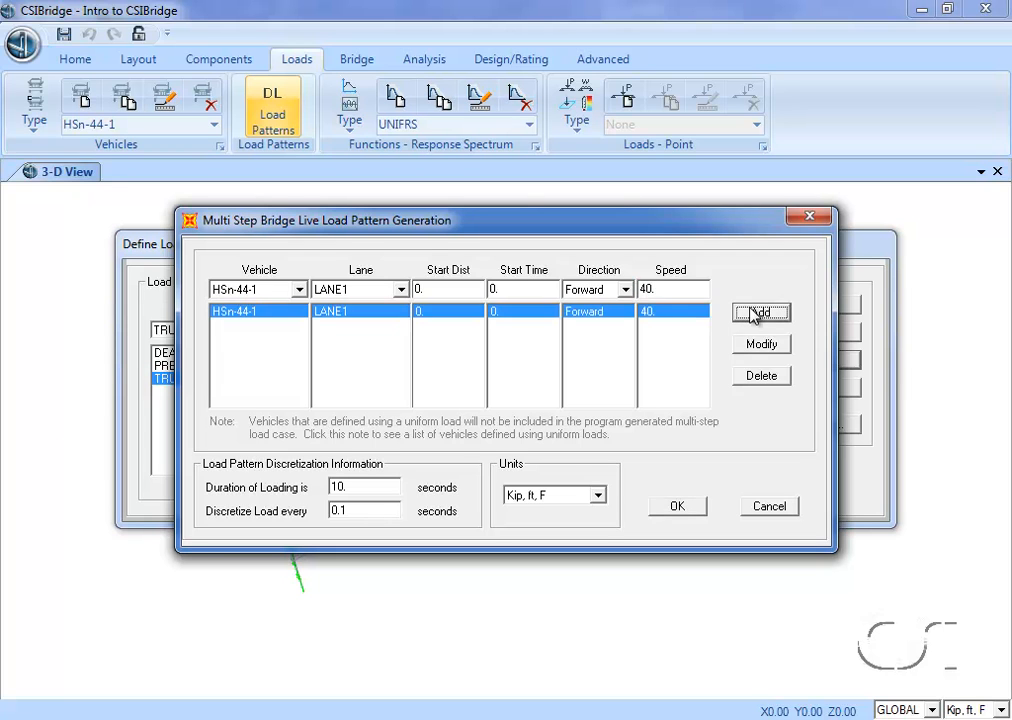
# Step: Add a second HSn-44-1 vehicle in LANE2, running backward from start distance 220 at a speed of 40
pyautogui.click(400, 289)
pyautogui.click(377, 321)
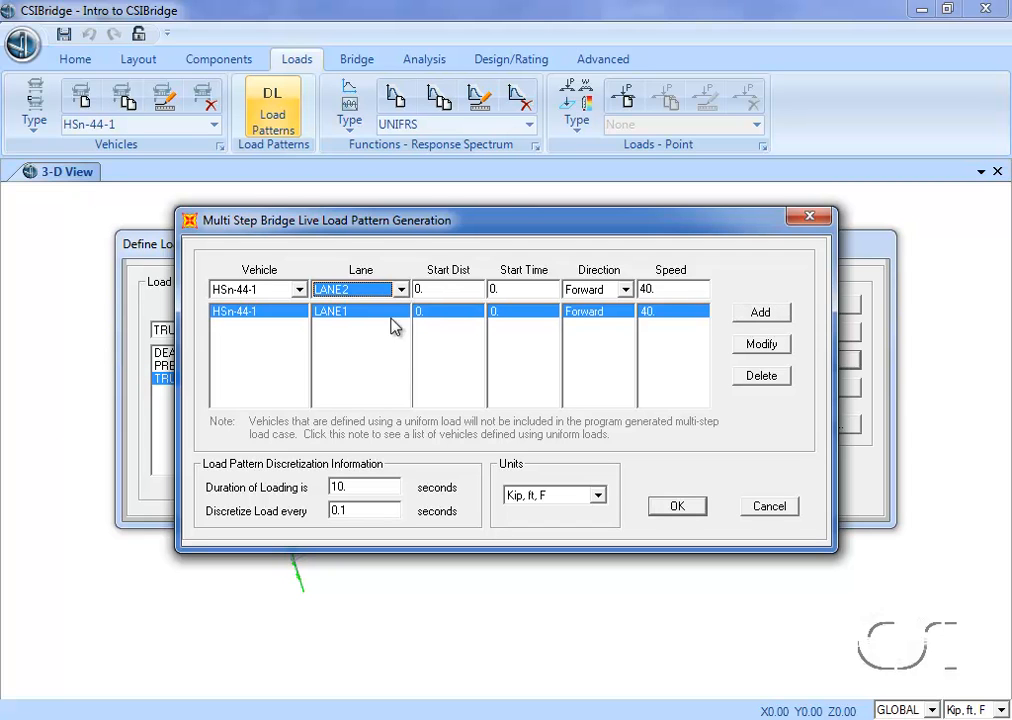
pyautogui.click(448, 289)
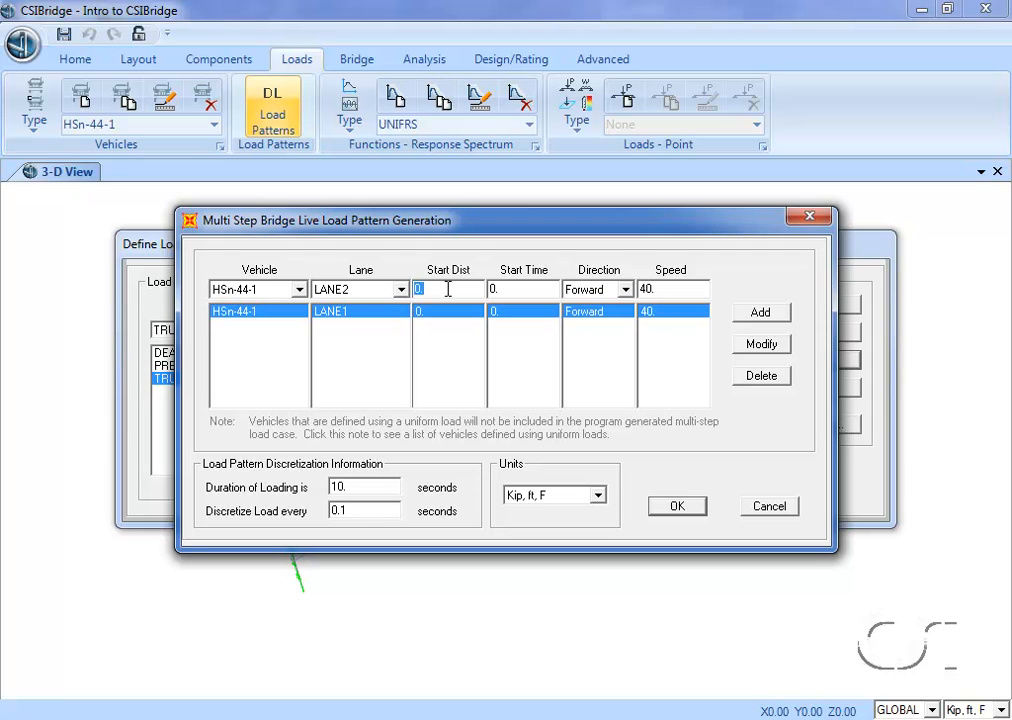
pyautogui.write('22')
pyautogui.click(585, 291)
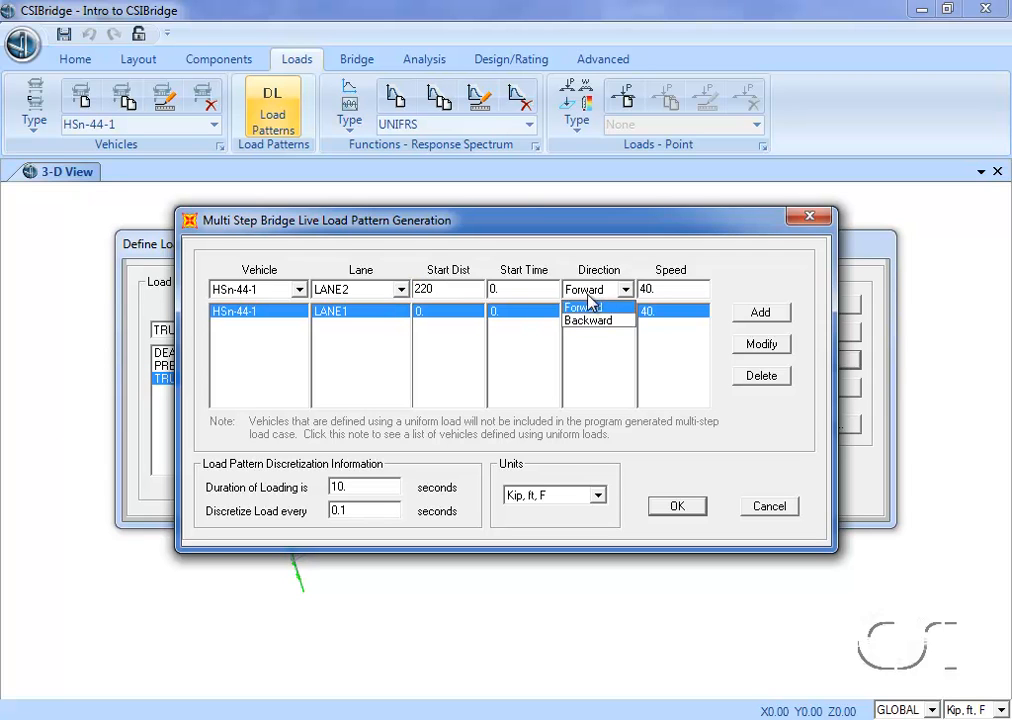
pyautogui.click(599, 321)
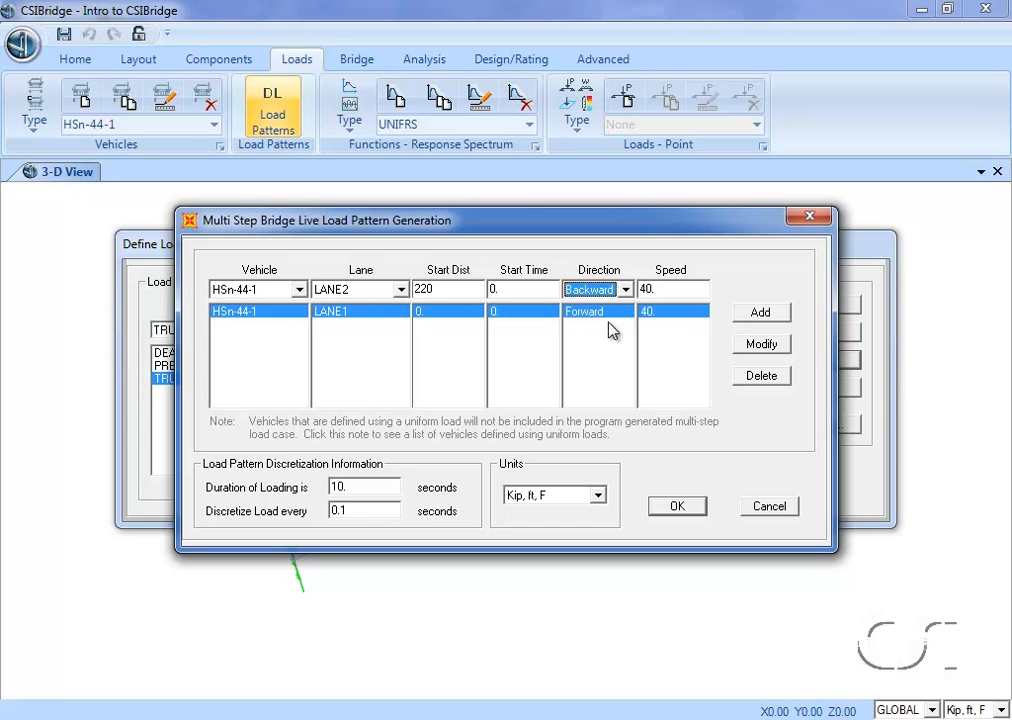
pyautogui.click(757, 315)
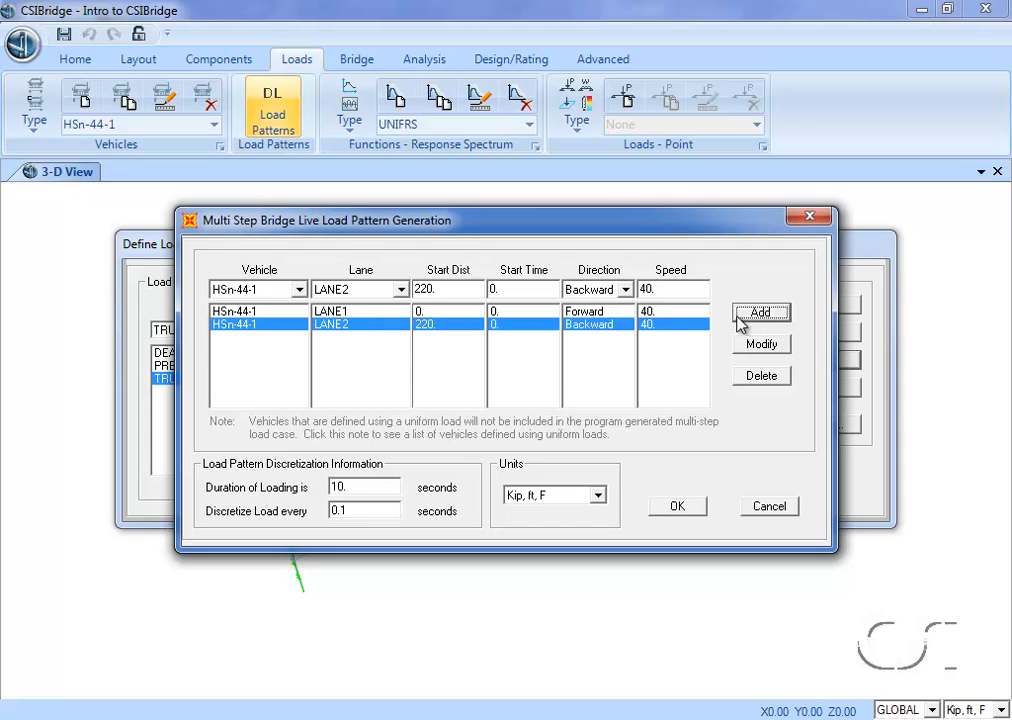
# Step: Add a third HSn-44-1 vehicle in LANE1, running forward from distance 0 with a start time of 1.5
pyautogui.click(401, 289)
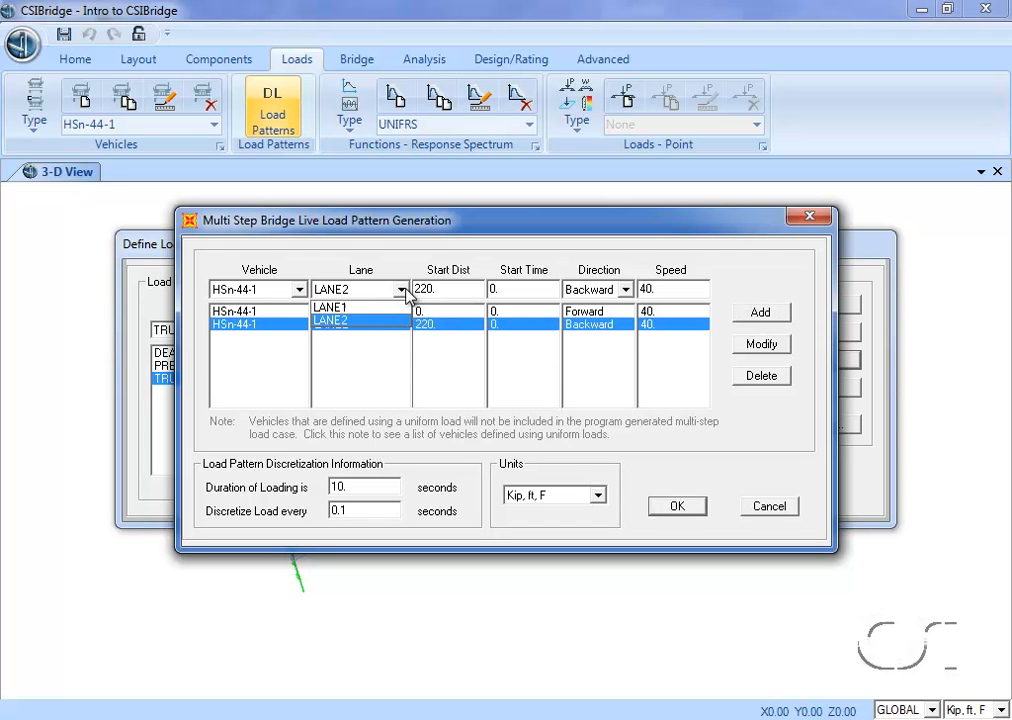
pyautogui.click(372, 308)
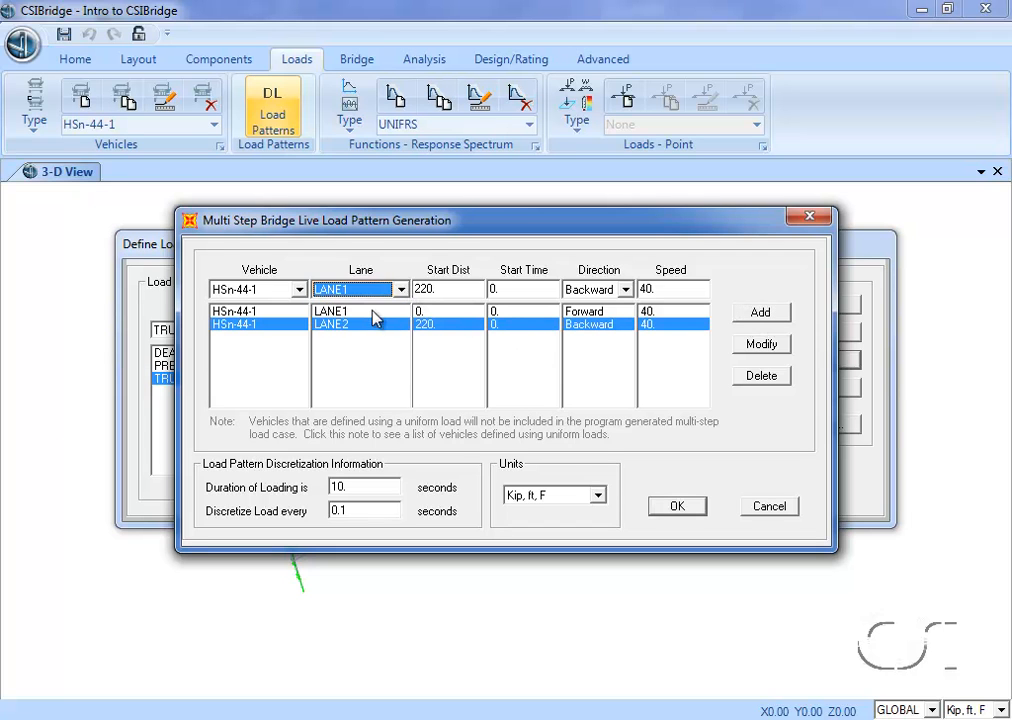
pyautogui.click(437, 290)
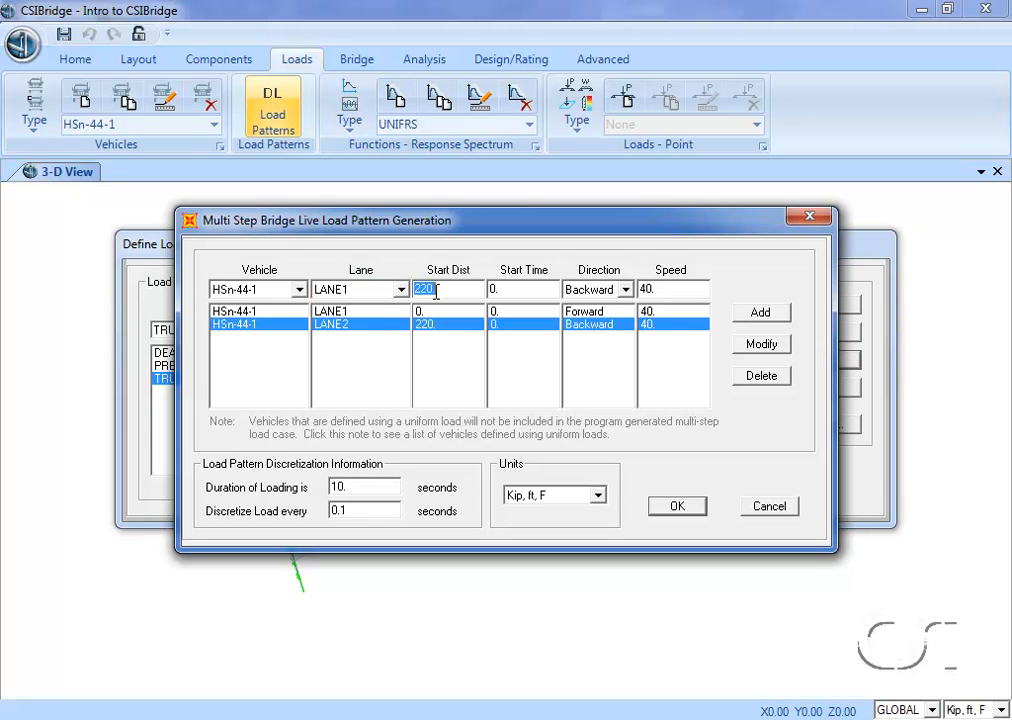
pyautogui.write('0')
pyautogui.click(510, 290)
pyautogui.write('1.5')
pyautogui.click(625, 289)
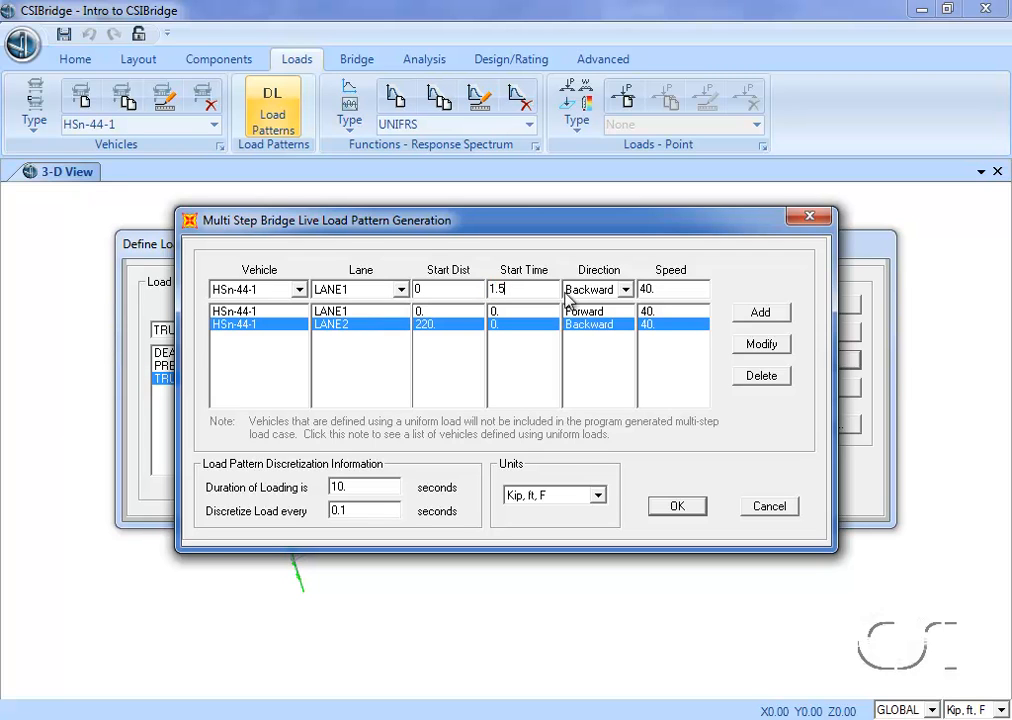
pyautogui.click(595, 310)
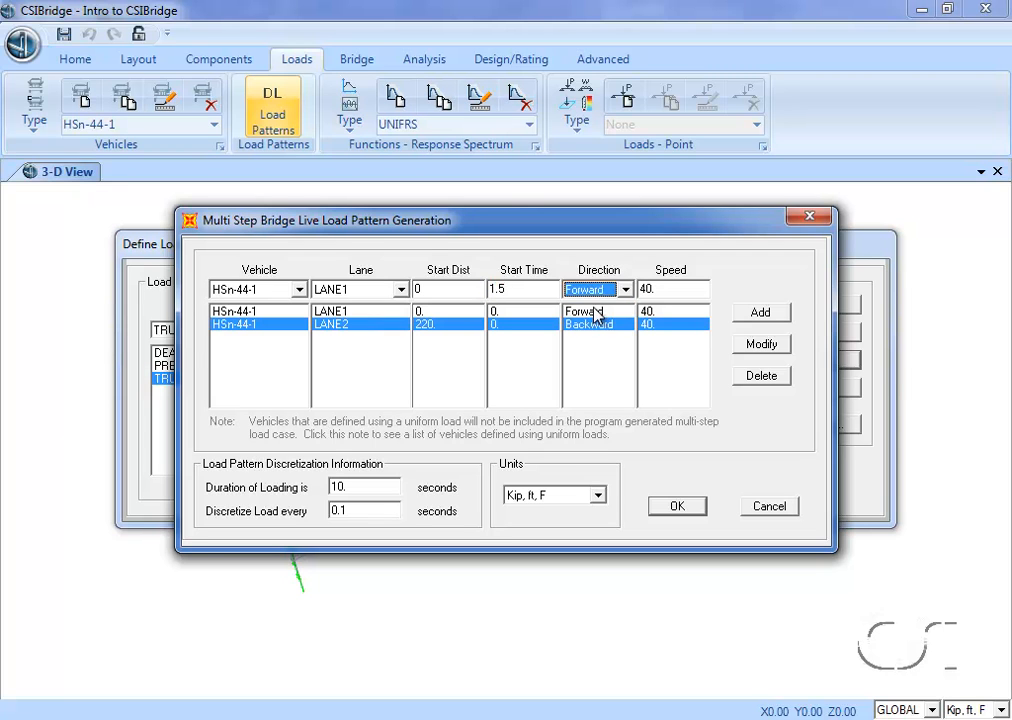
pyautogui.click(762, 314)
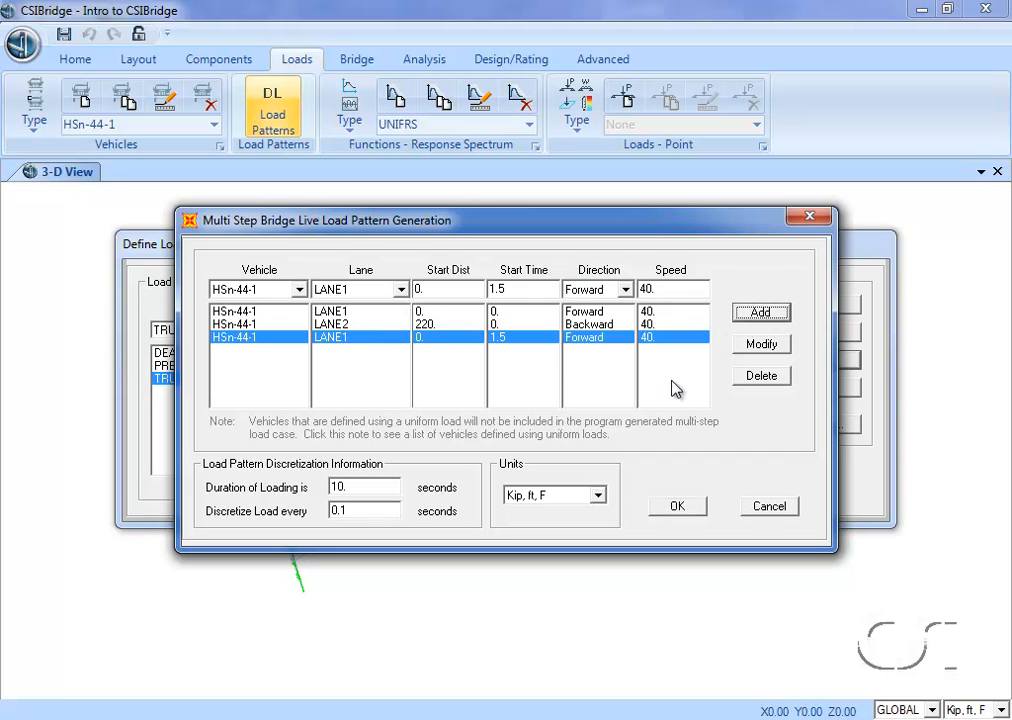
# Step: Set the loading duration to 7.5 seconds, change the load discretization interval, and accept the load pattern definitions
pyautogui.doubleClick(386, 488)
pyautogui.write('7')
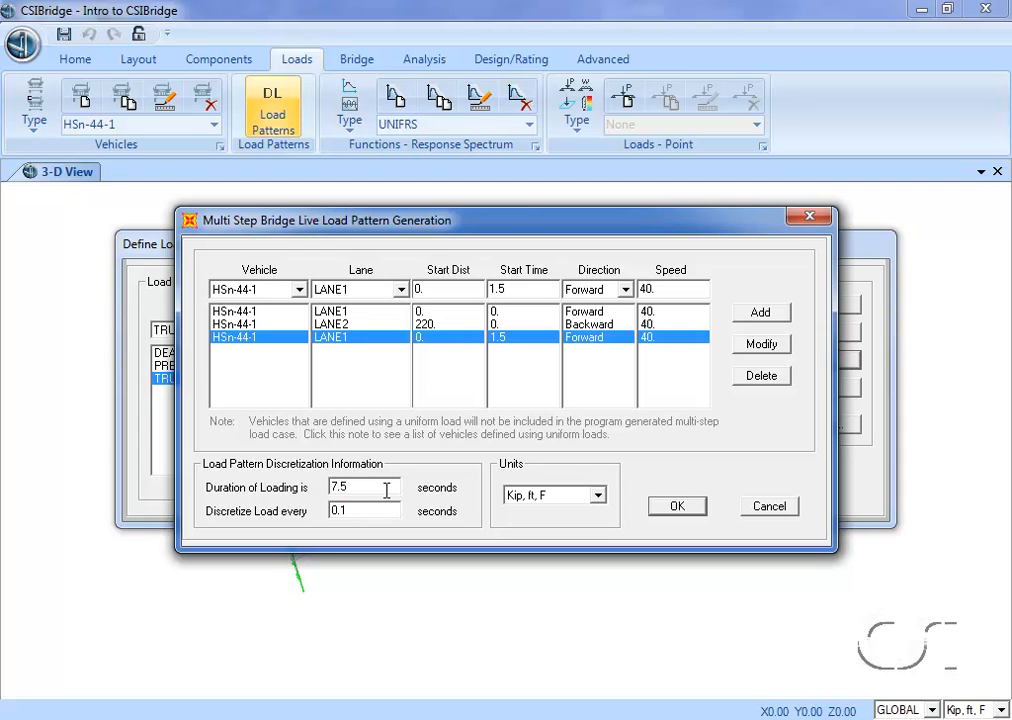
pyautogui.write('.5')
pyautogui.doubleClick(352, 511)
pyautogui.write('0')
pyautogui.click(675, 508)
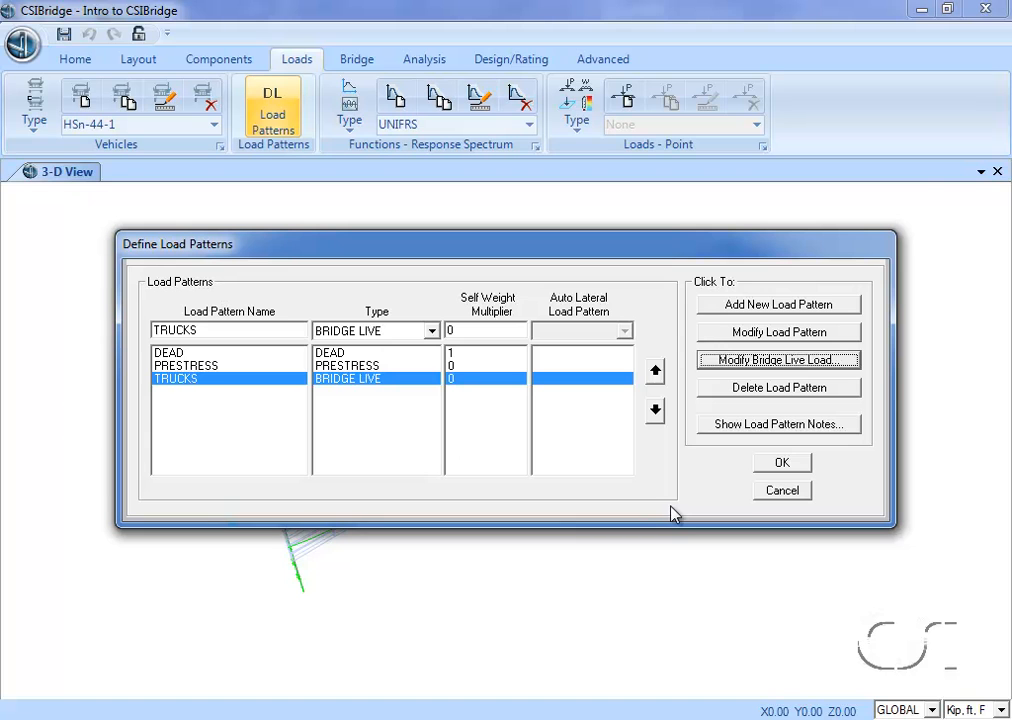
pyautogui.click(783, 464)
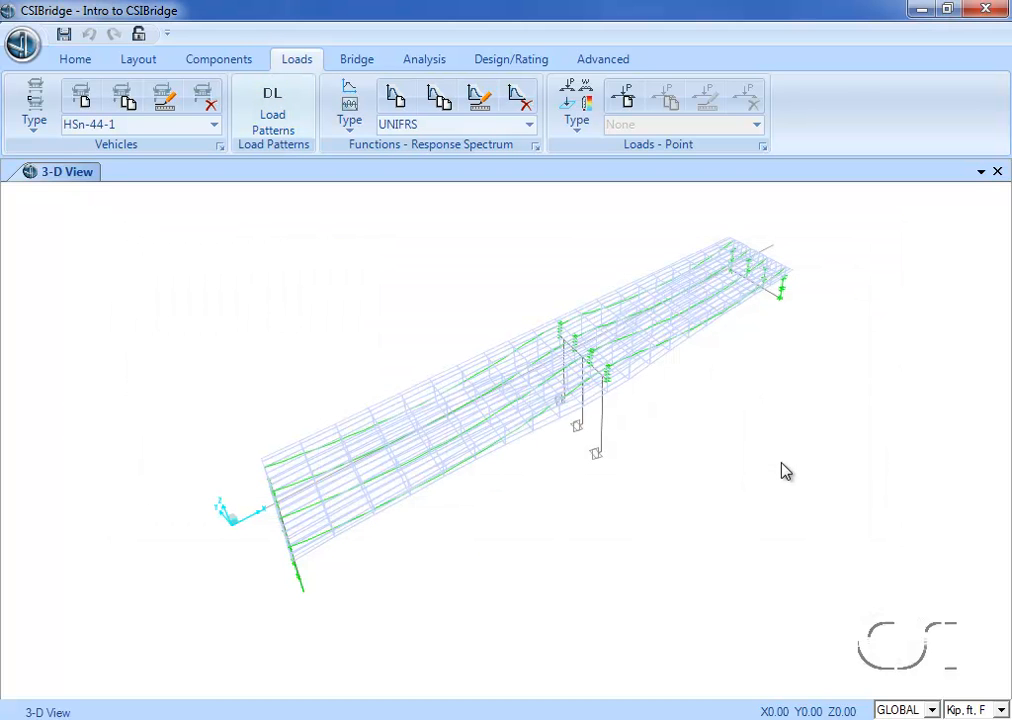
# Step: Run the analysis for the TRUCKS load case only and dismiss the analysis report
pyautogui.click(436, 66)
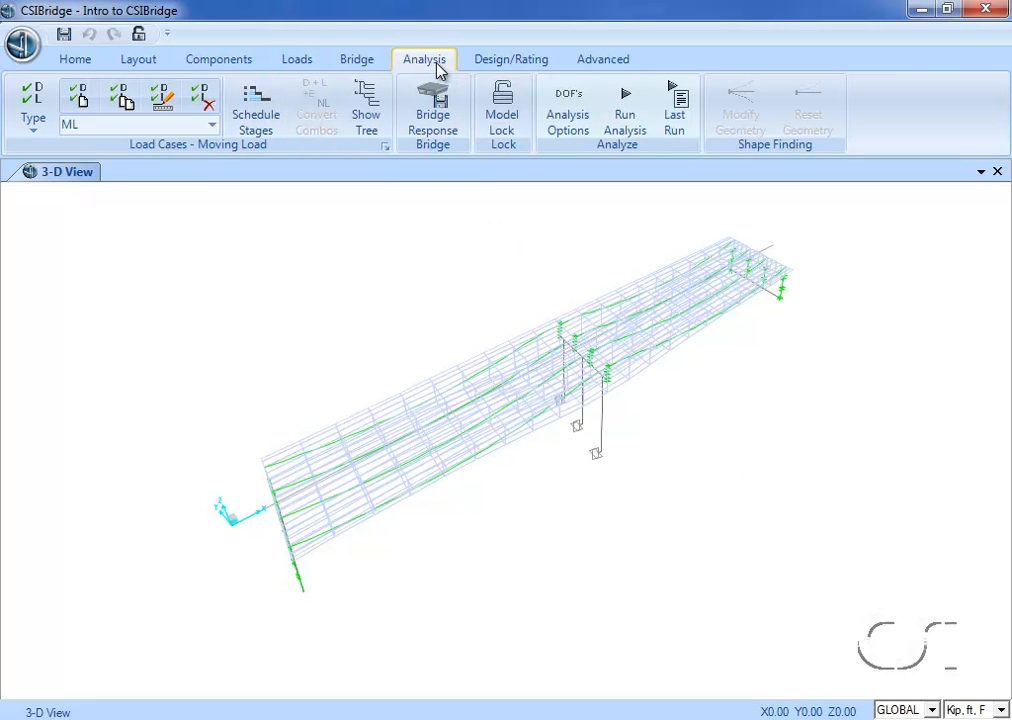
pyautogui.click(631, 118)
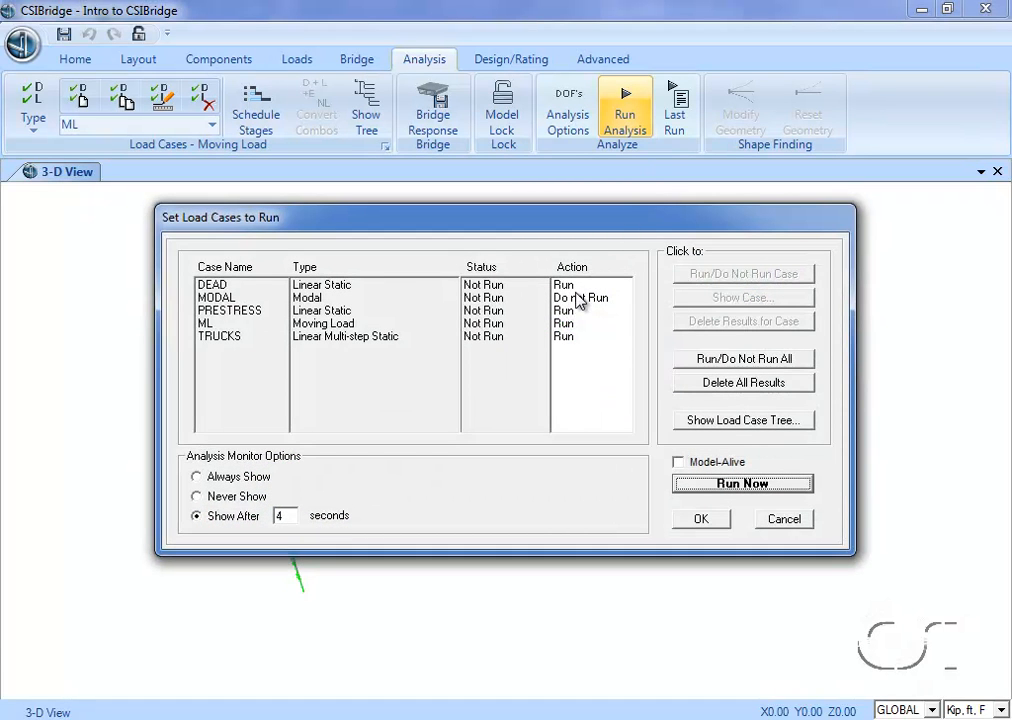
pyautogui.click(698, 360)
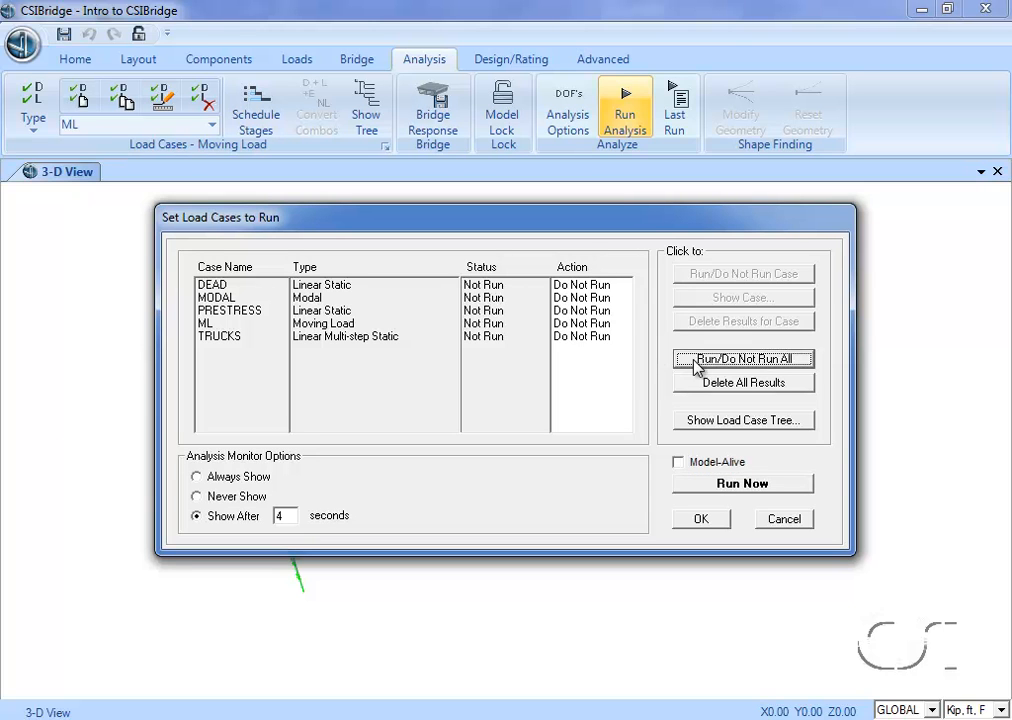
pyautogui.click(599, 338)
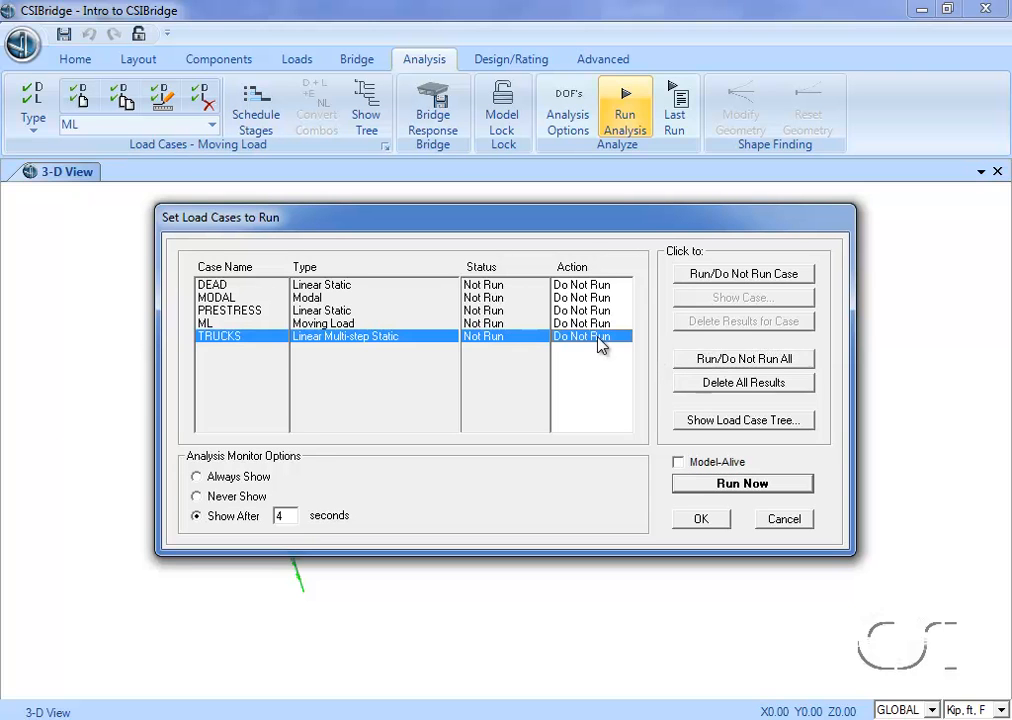
pyautogui.click(707, 276)
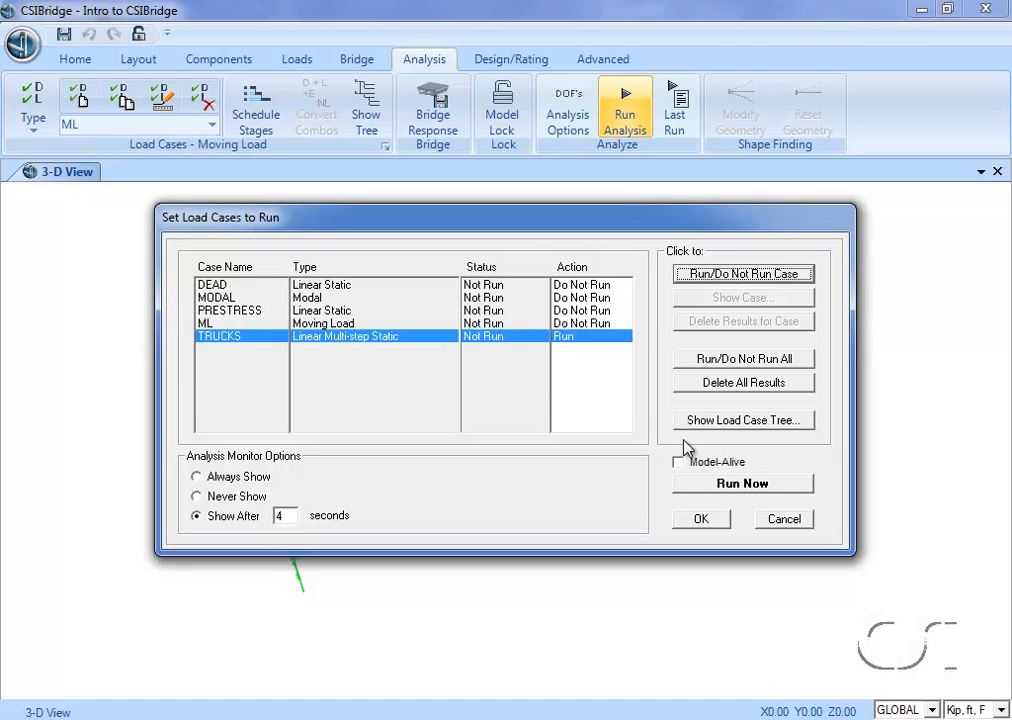
pyautogui.click(716, 485)
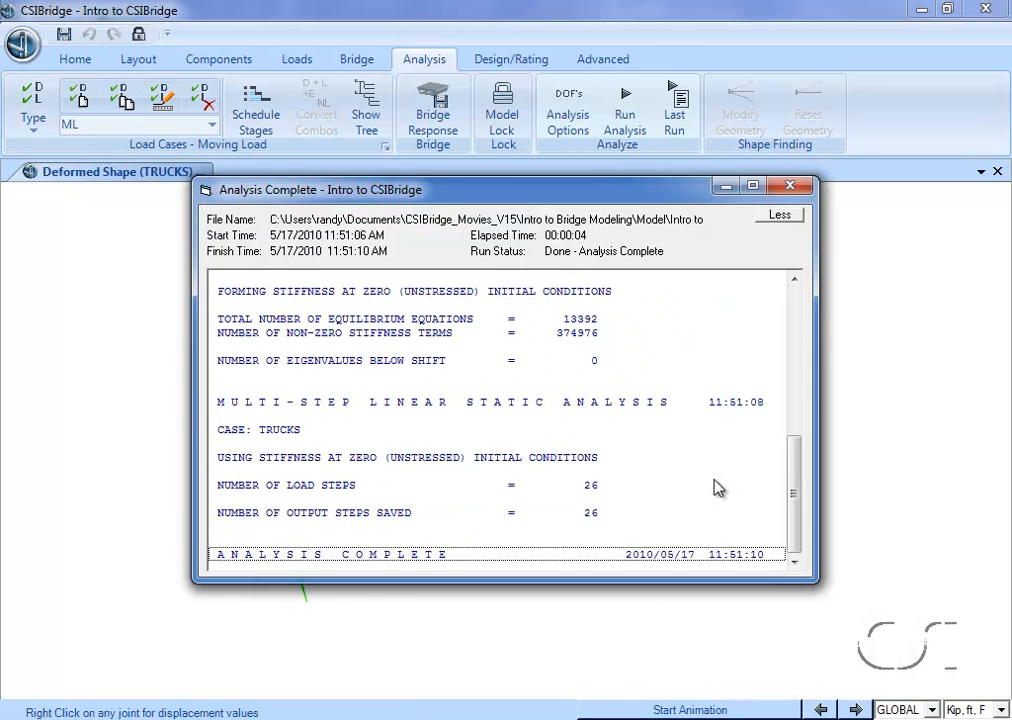
pyautogui.click(790, 187)
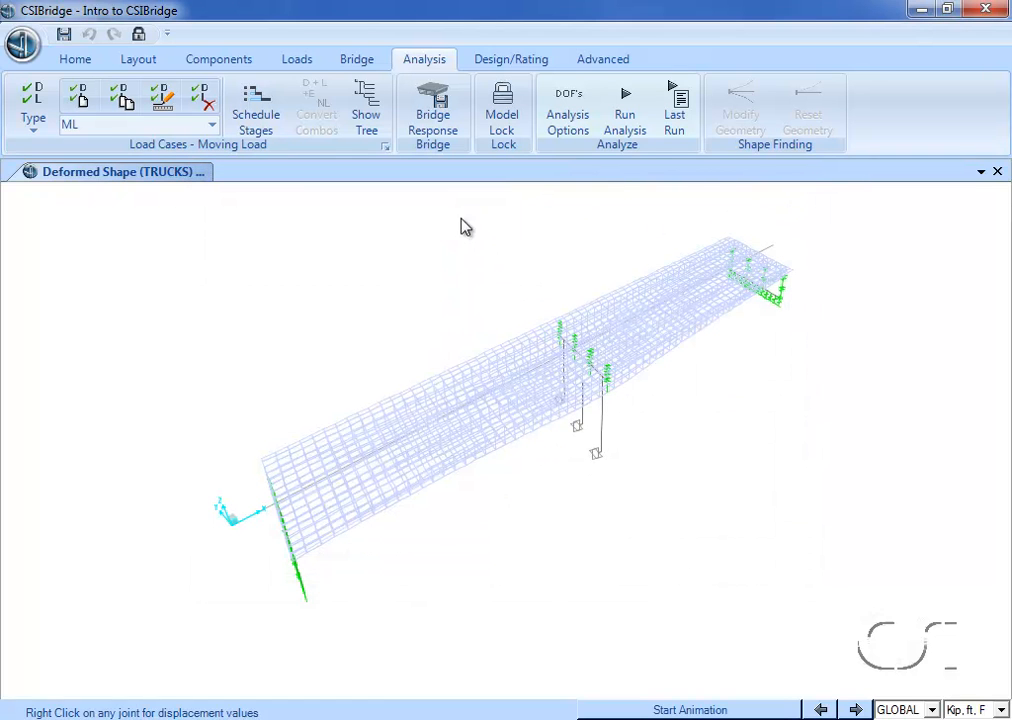
# Step: Review the bridge object's TRUCKS response as Envelope Max/Min, first for moment M3 and then for Shear Vertical (V2), and close the display
pyautogui.click(74, 60)
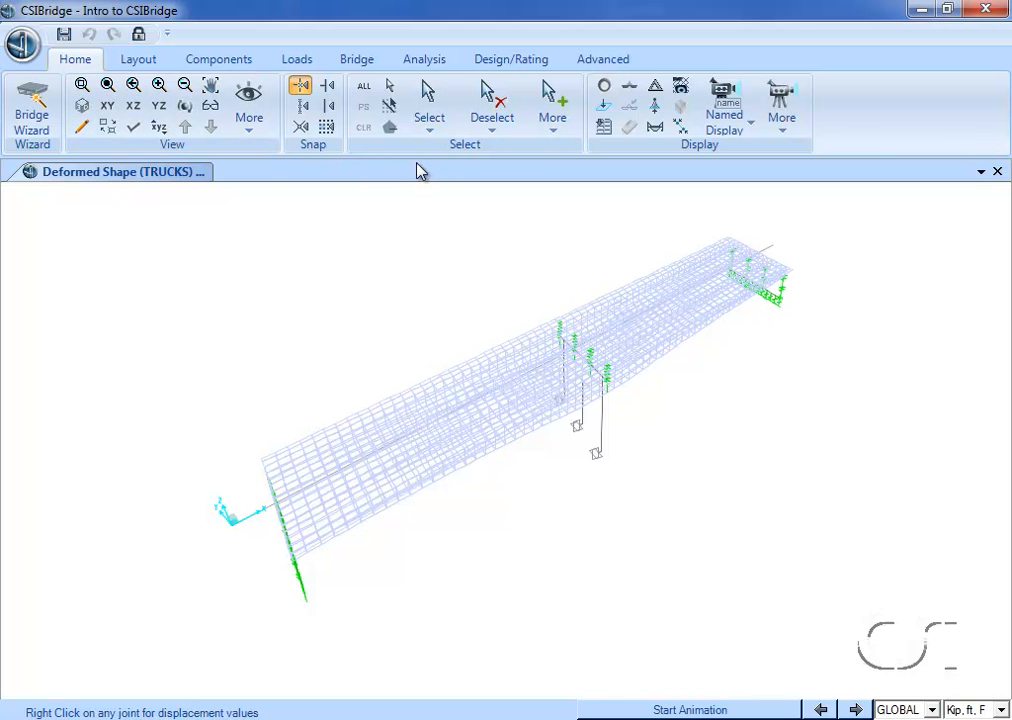
pyautogui.click(632, 90)
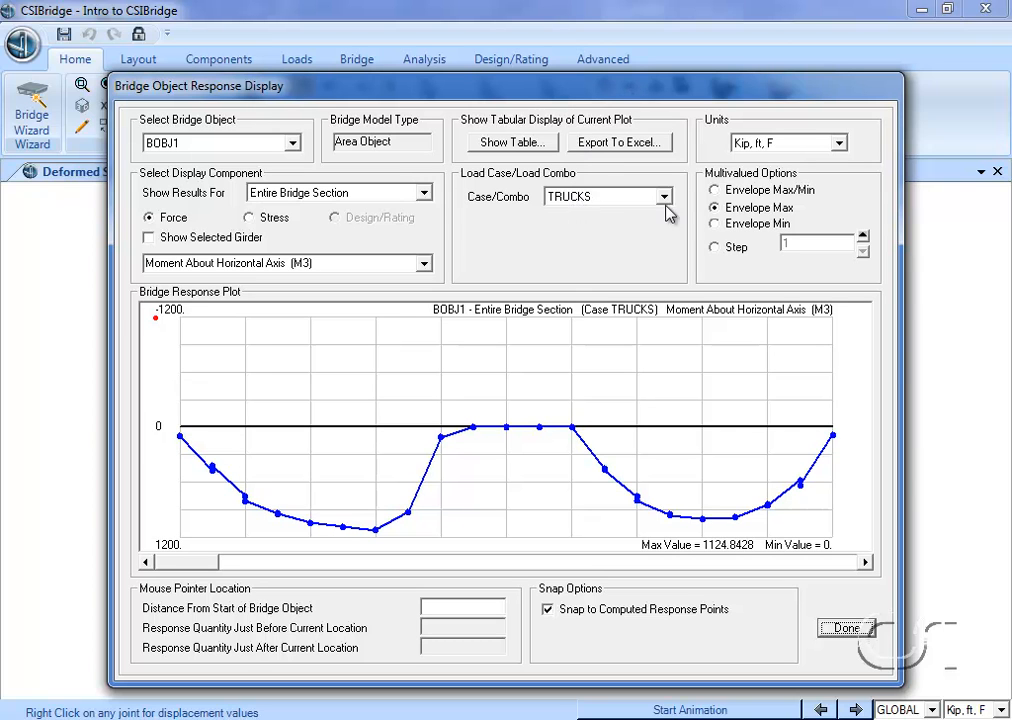
pyautogui.click(716, 190)
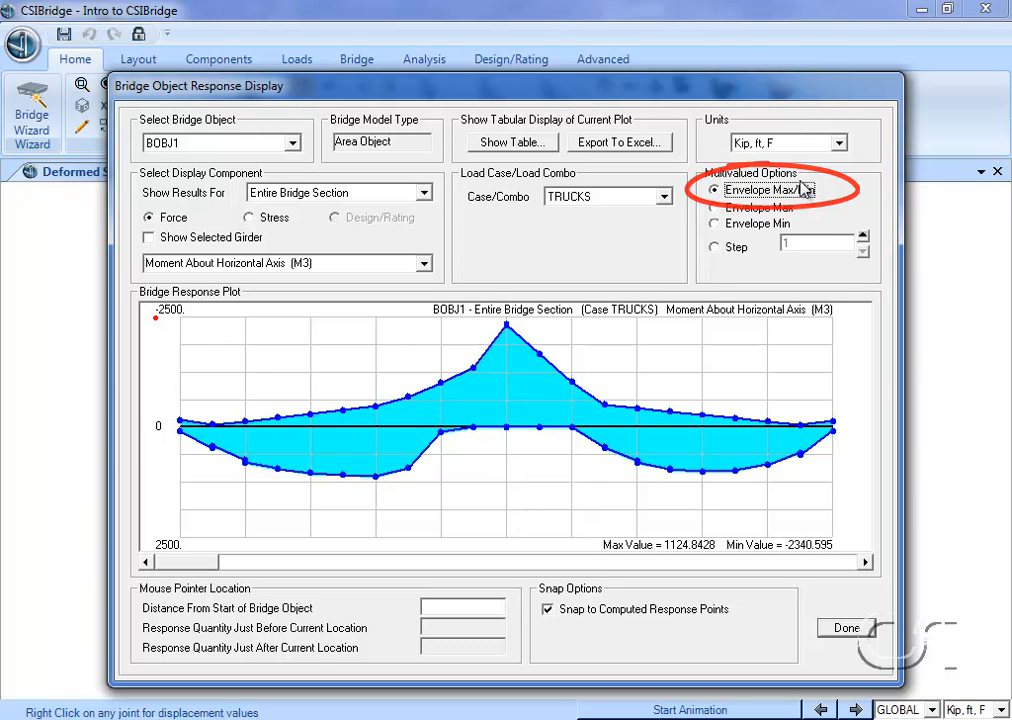
pyautogui.click(425, 264)
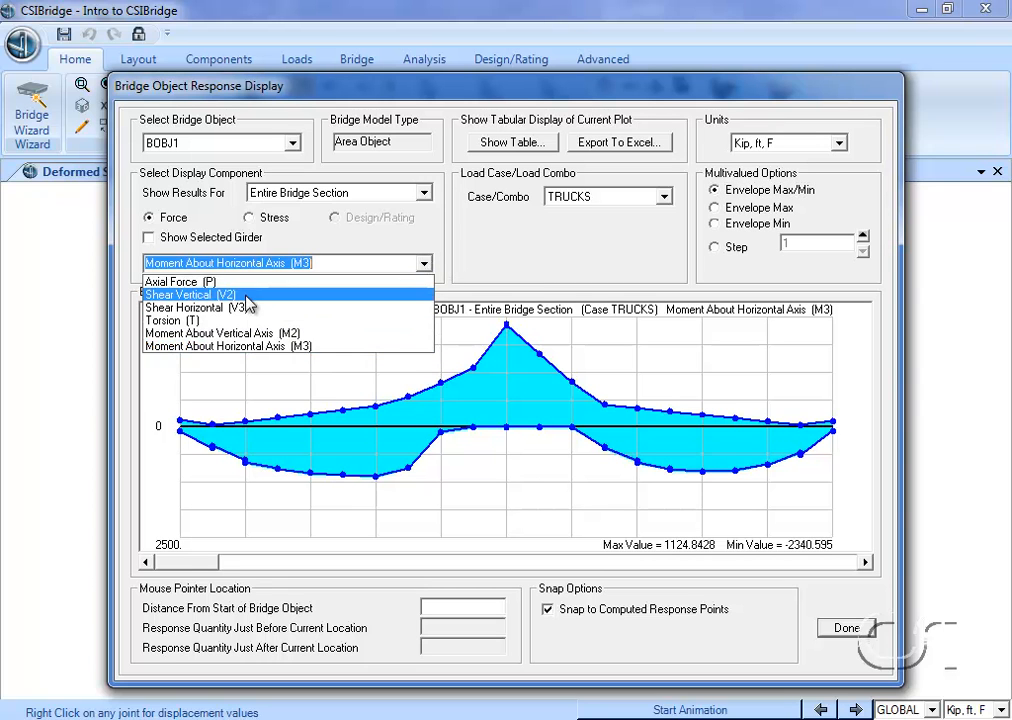
pyautogui.click(265, 295)
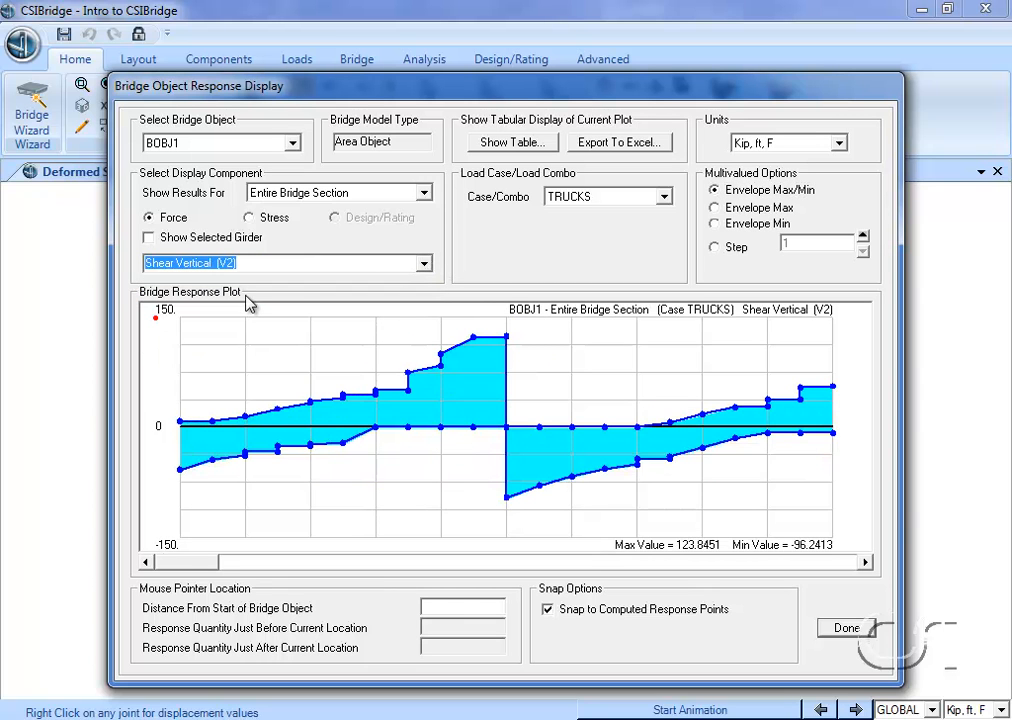
pyautogui.click(846, 628)
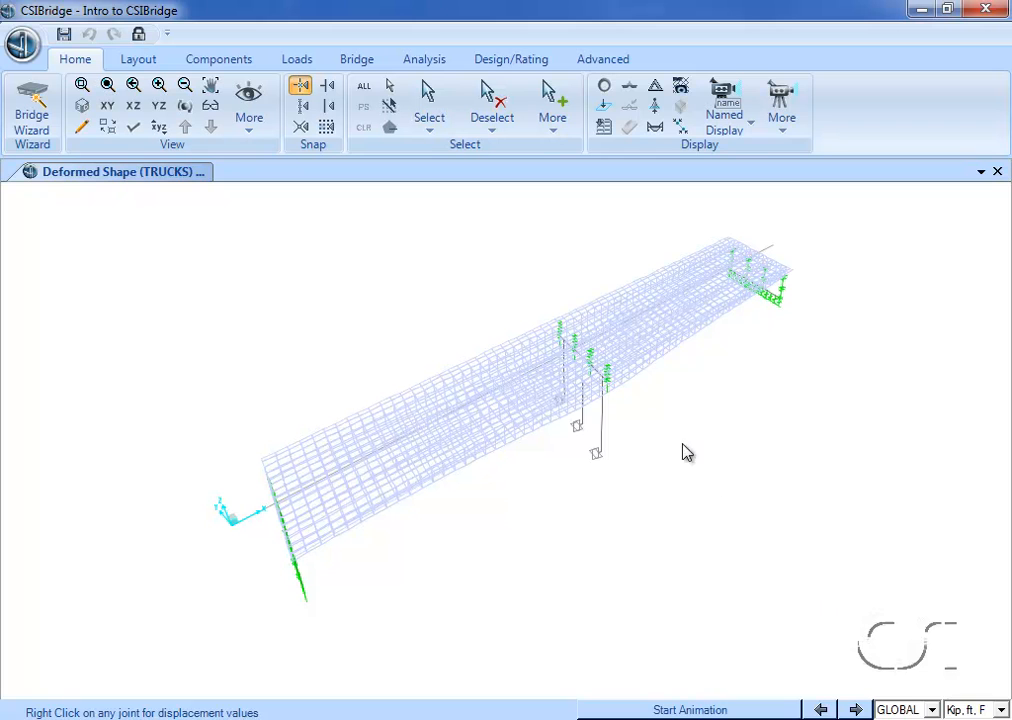
# Step: Display the F11 shell resultant force contours for TRUCKS at step 9, with a negative contour minimum and a maximum of 3
pyautogui.click(680, 89)
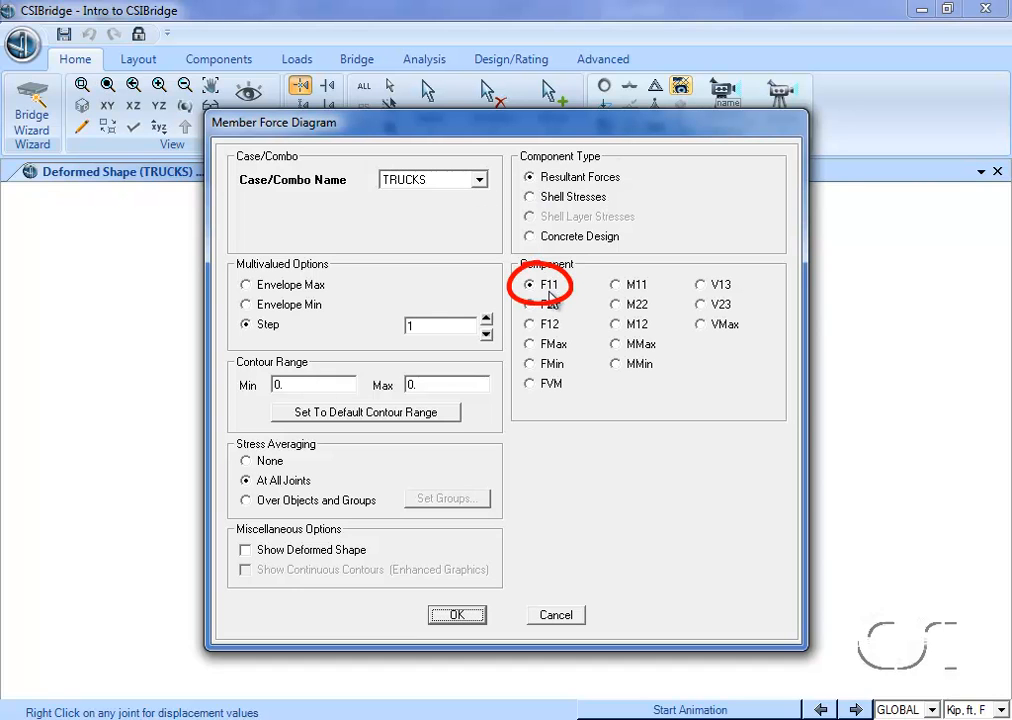
pyautogui.doubleClick(446, 326)
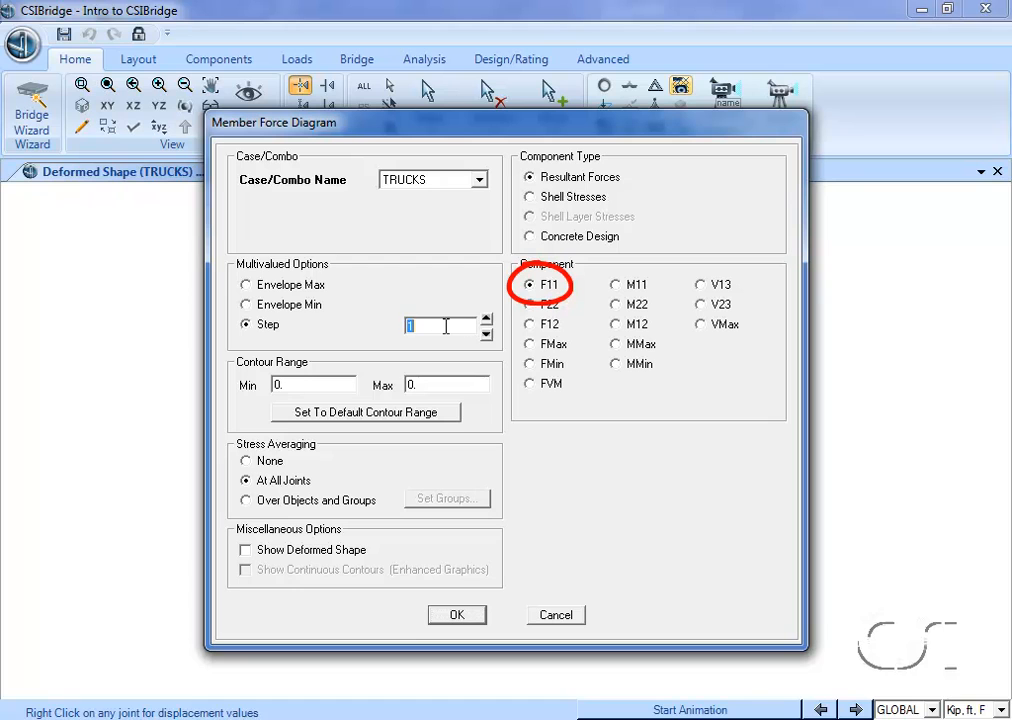
pyautogui.write('9')
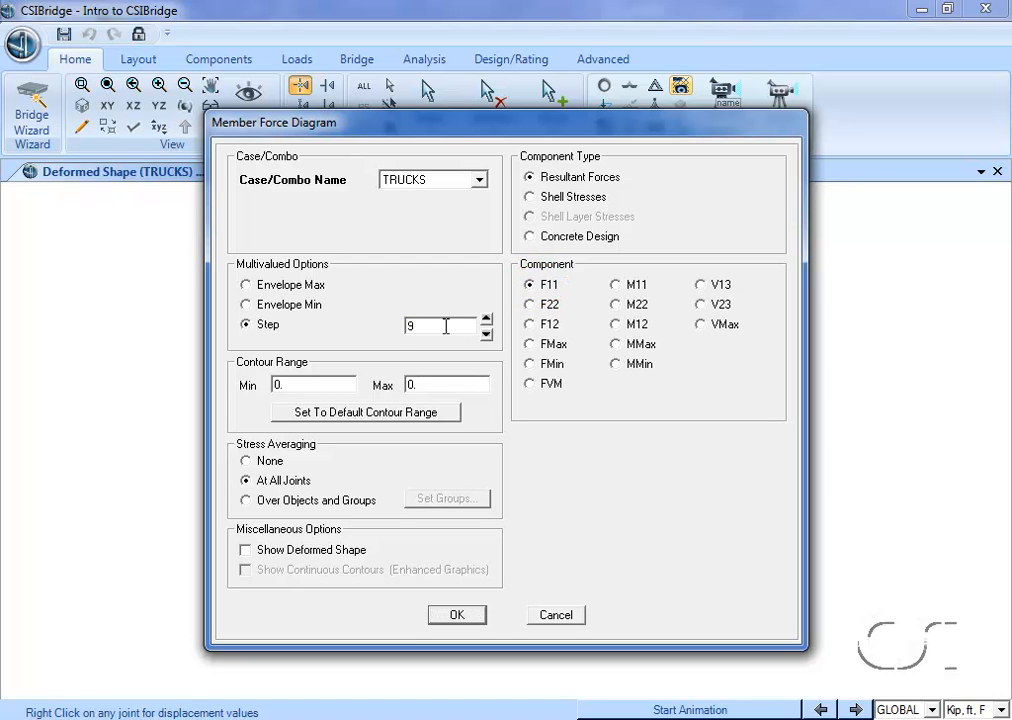
pyautogui.doubleClick(297, 381)
pyautogui.write('-')
pyautogui.doubleClick(472, 384)
pyautogui.write('3')
pyautogui.click(456, 615)
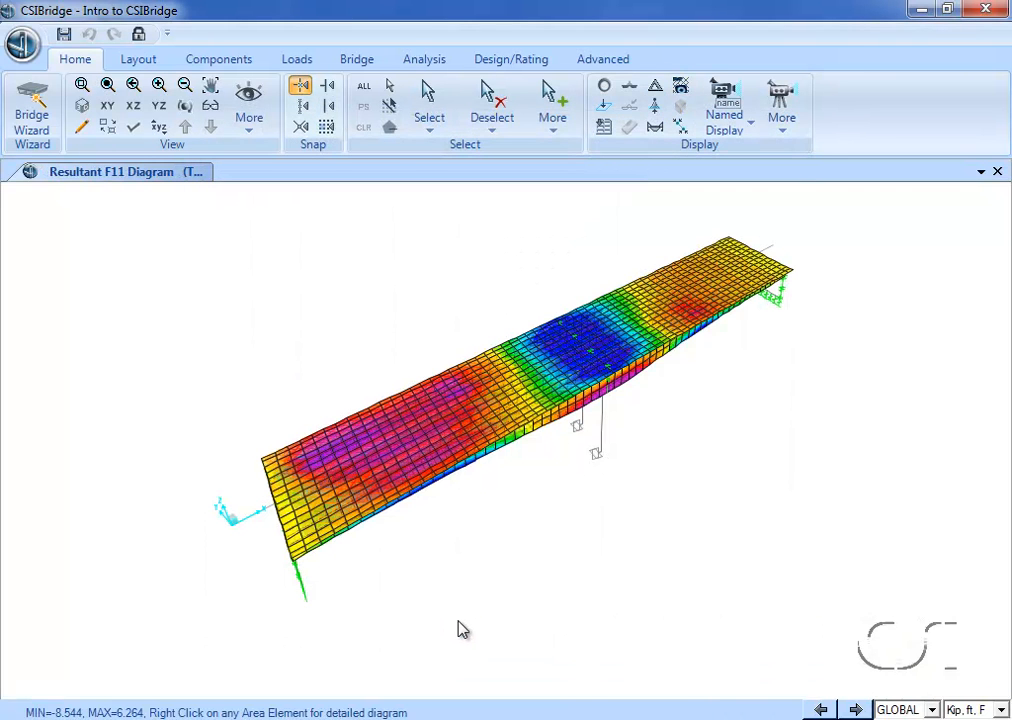
# Step: Start creating a multi-step animation video of the results, saved as the AVI file Intro to CSIBridge in the Model folder
pyautogui.click(22, 45)
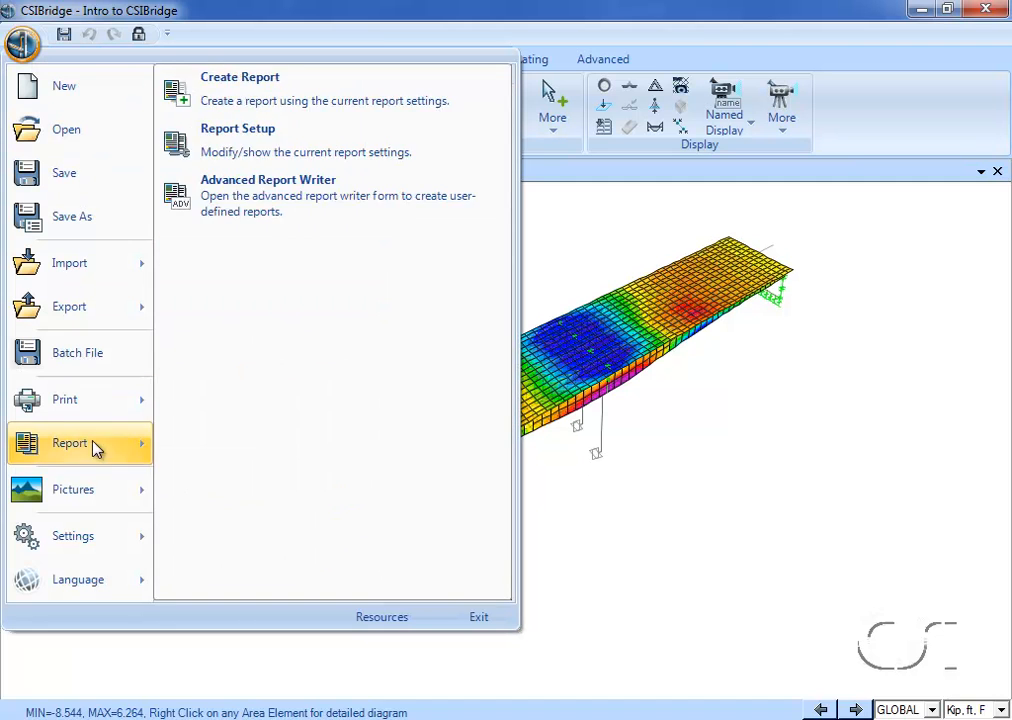
pyautogui.moveTo(95, 490)
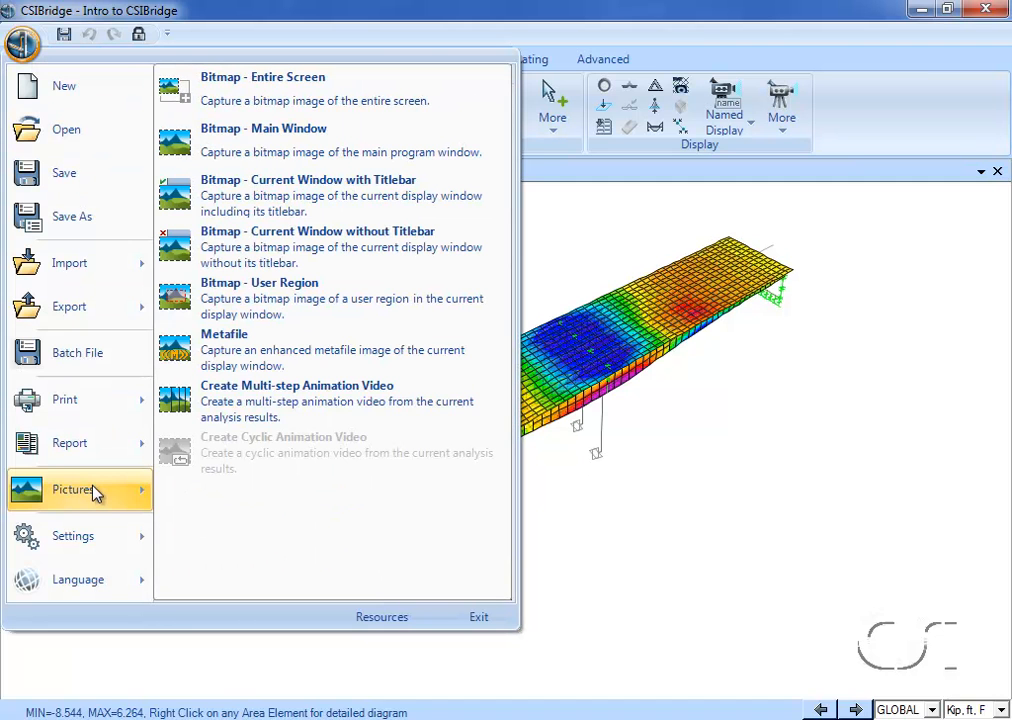
pyautogui.click(289, 397)
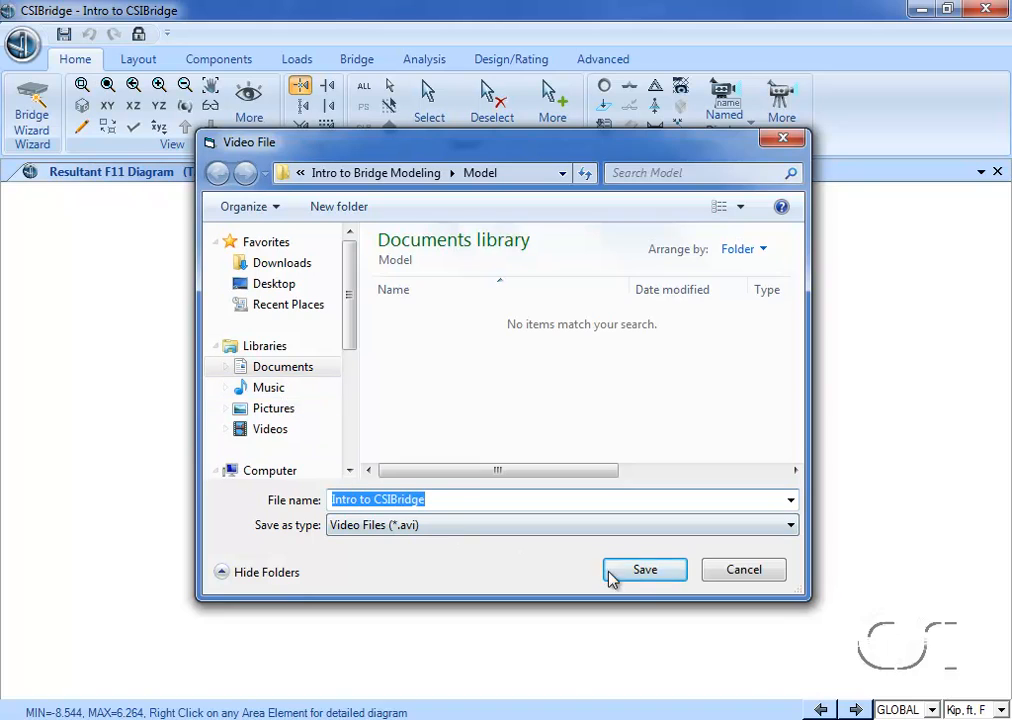
pyautogui.click(644, 572)
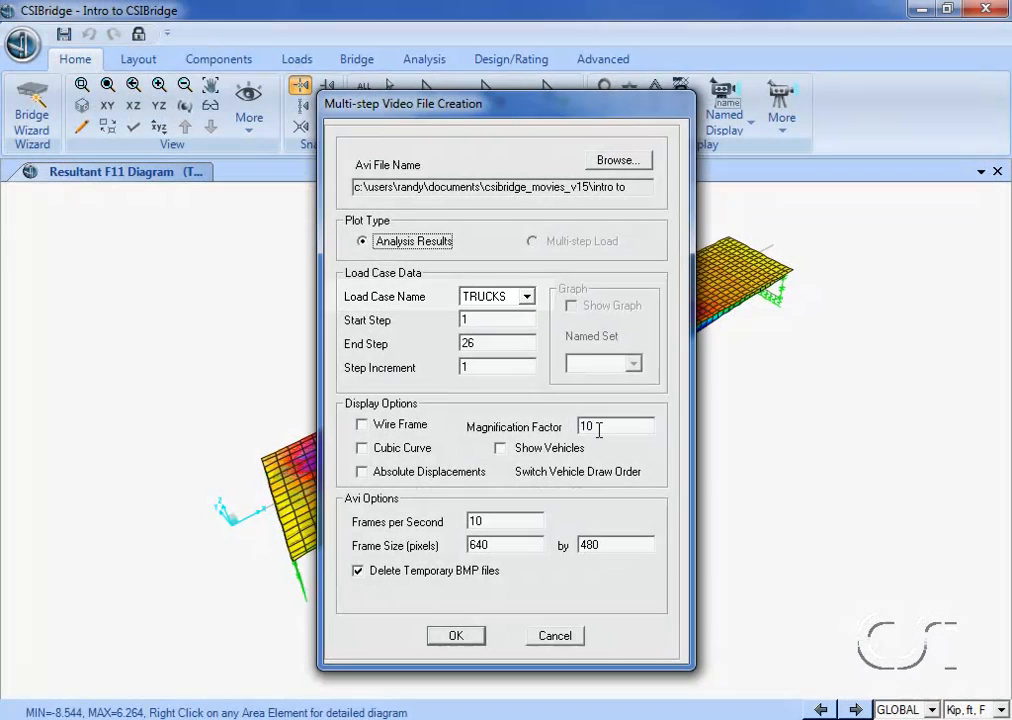
# Step: Set the animation's magnification factor to 2000, show the vehicles, and use 4 frames per second
pyautogui.doubleClick(598, 427)
pyautogui.write('2000')
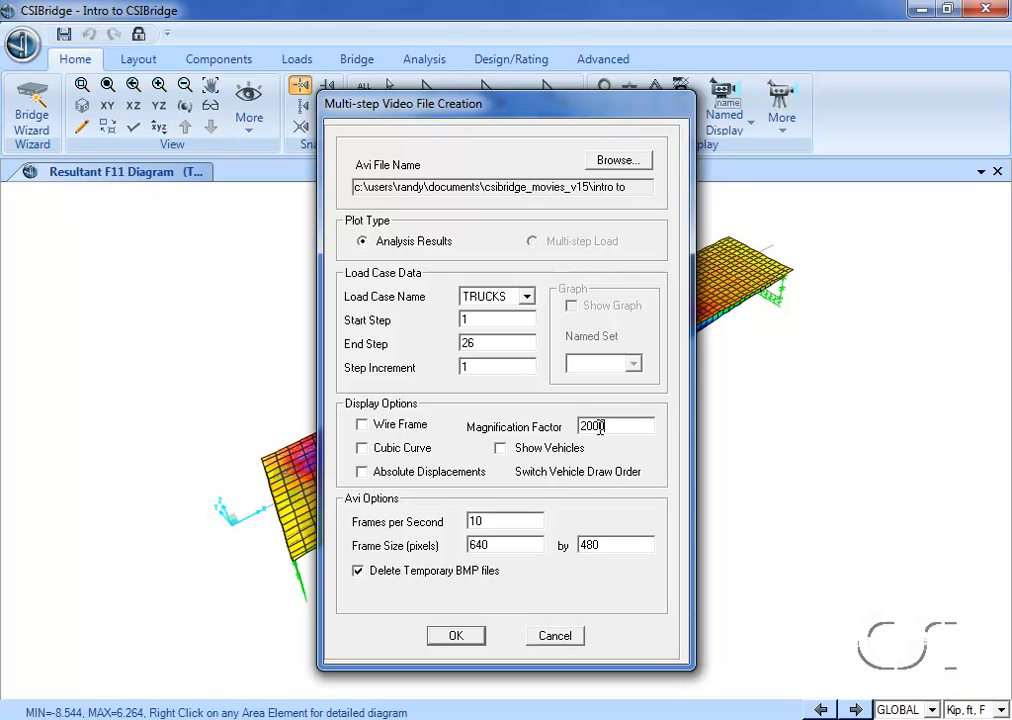
pyautogui.click(502, 449)
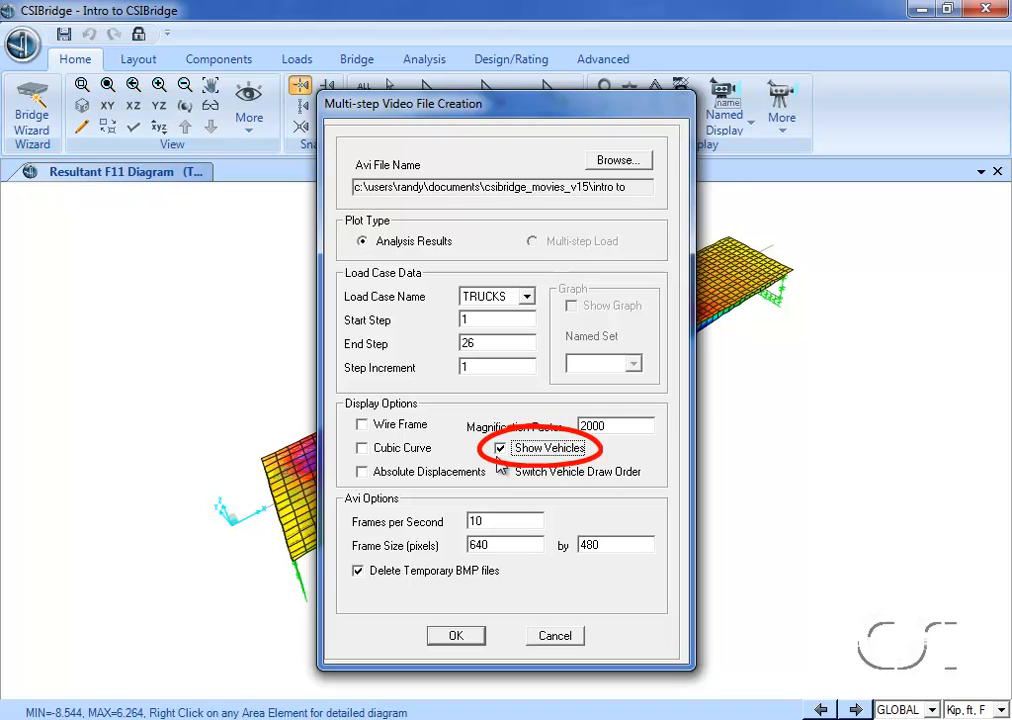
pyautogui.doubleClick(487, 517)
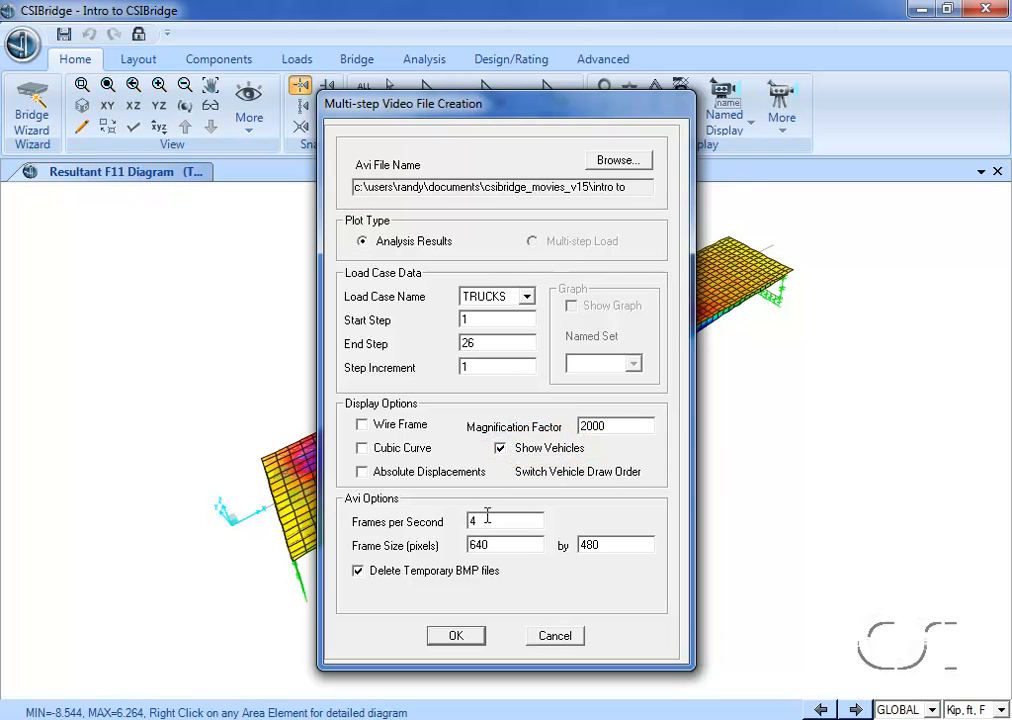
# Step: Generate the animation video with Full Frames (Uncompressed) compression and play it
pyautogui.click(456, 636)
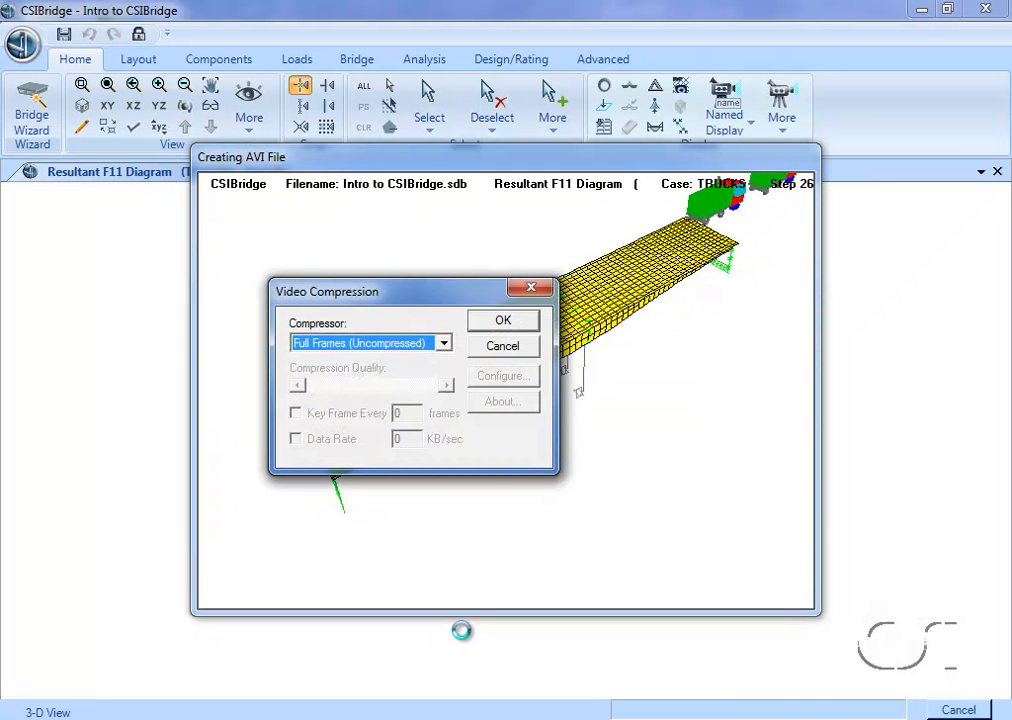
pyautogui.click(503, 322)
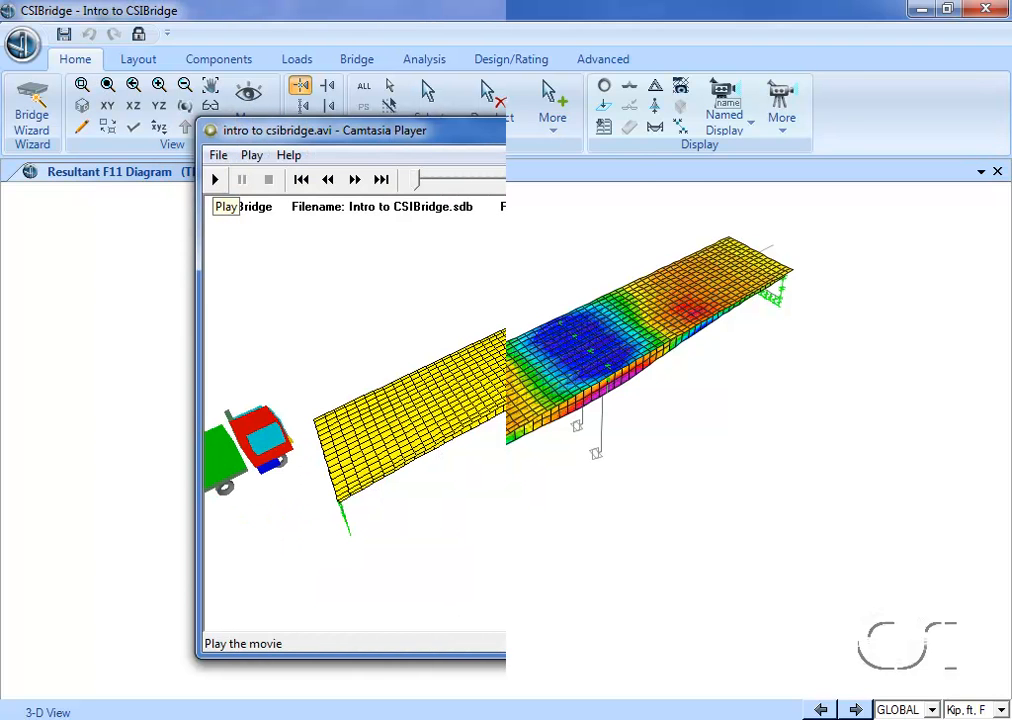
pyautogui.click(215, 182)
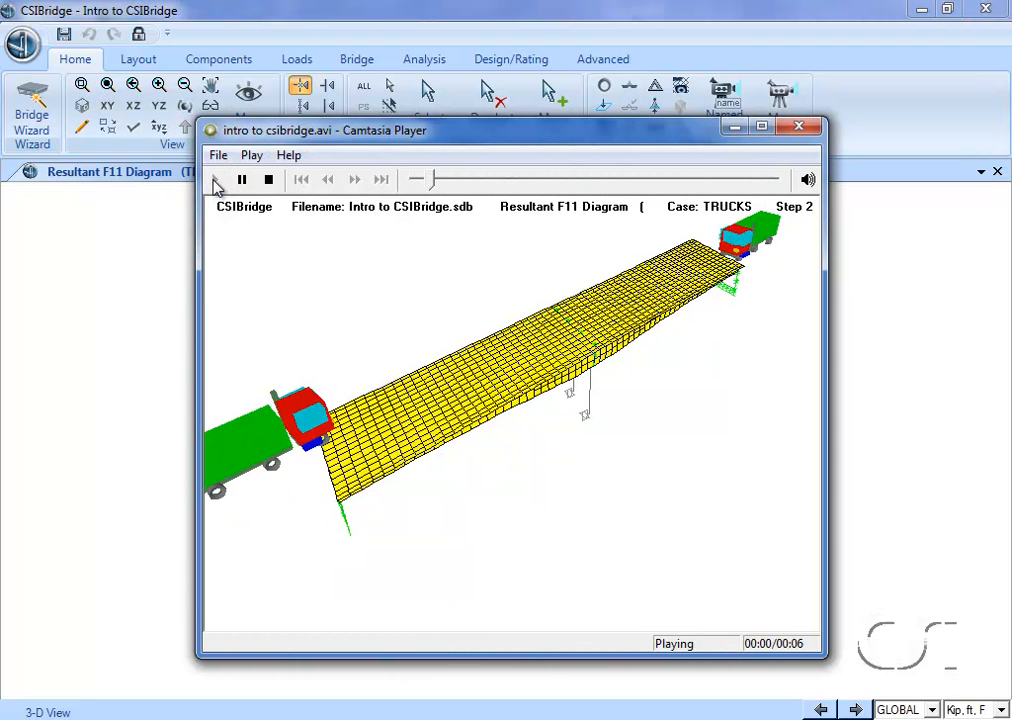